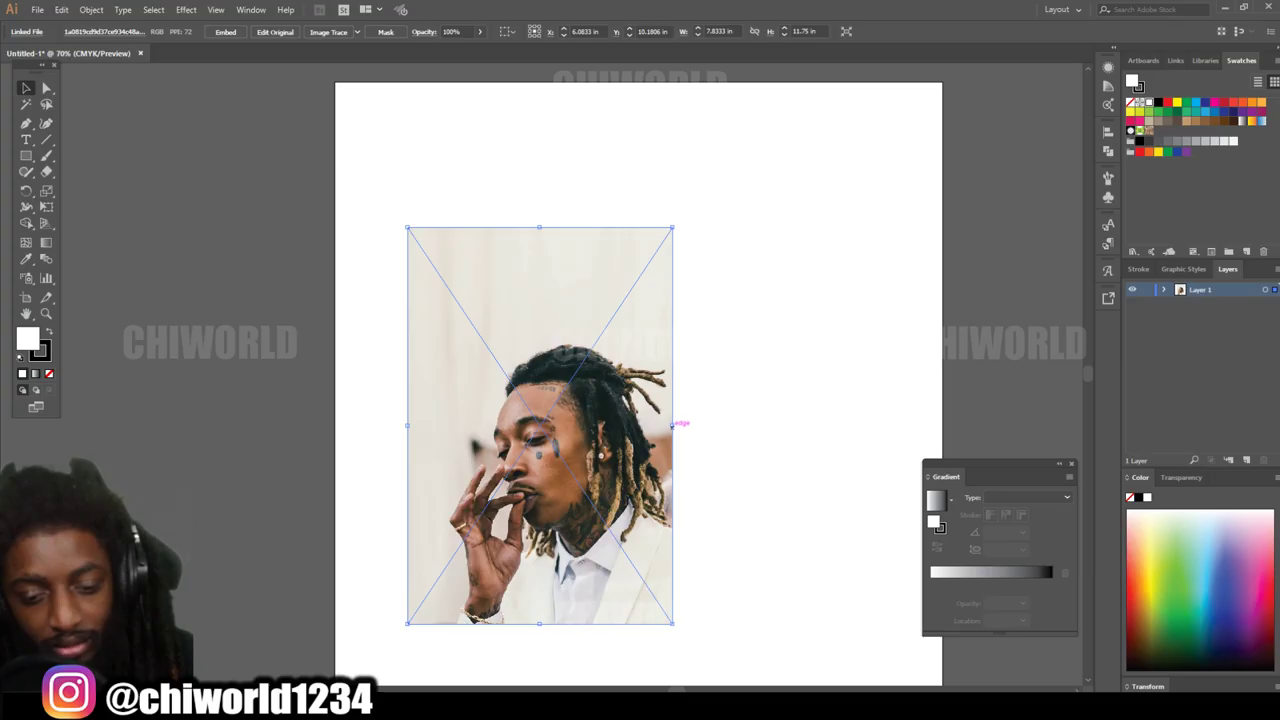
Step: Enlarge the face photo to cover the artboard, nudge it up, and start lowering its opacity
drag(674, 425, 940, 440)
drag(772, 372, 738, 338)
click(479, 31)
drag(484, 47, 453, 47)
Step: Set the photo's opacity to 52%, deselect it, and add a new layer above
key(Return)
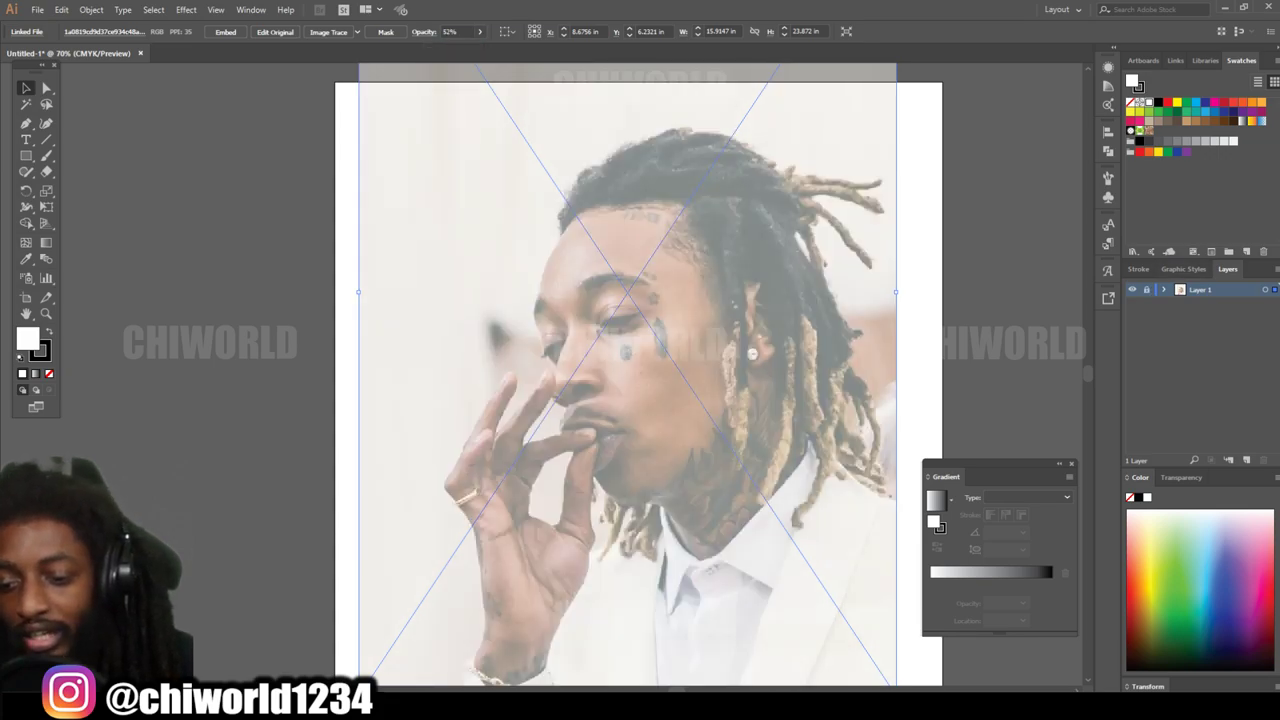
key(ctrl+shift+a)
click(1246, 459)
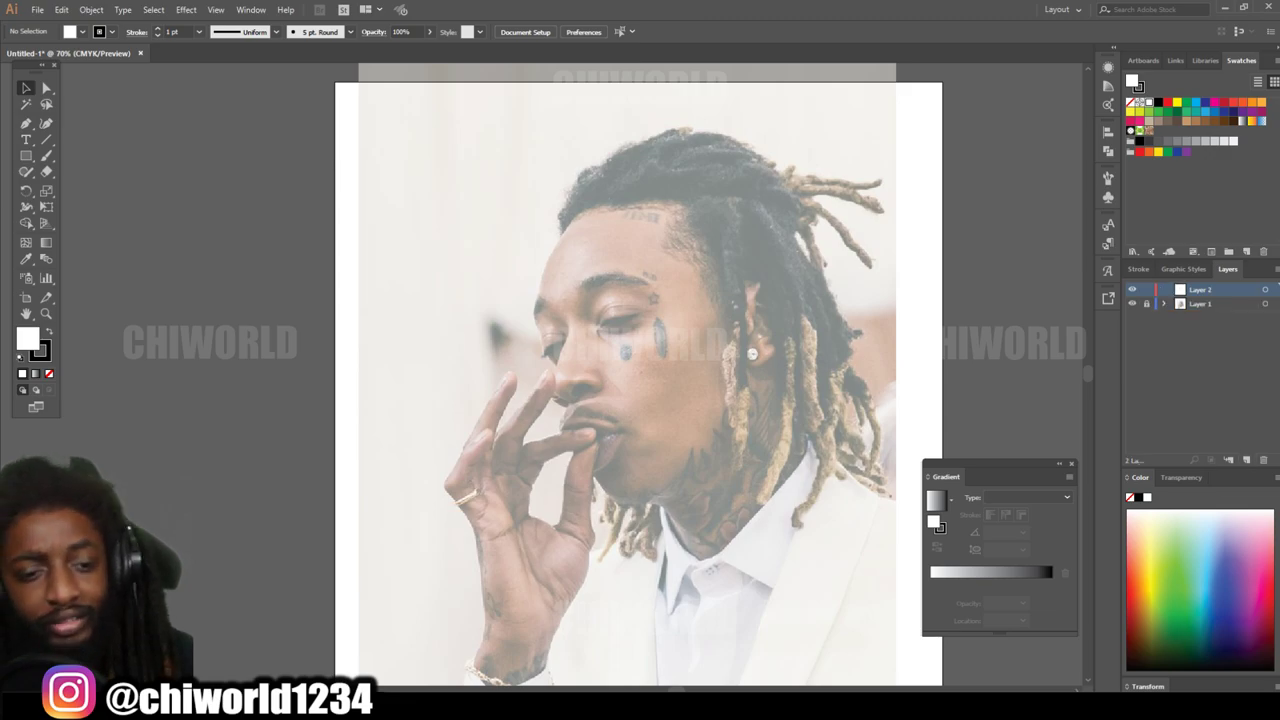
Step: Browse the brush presets list in the control bar, leaving it open
click(350, 32)
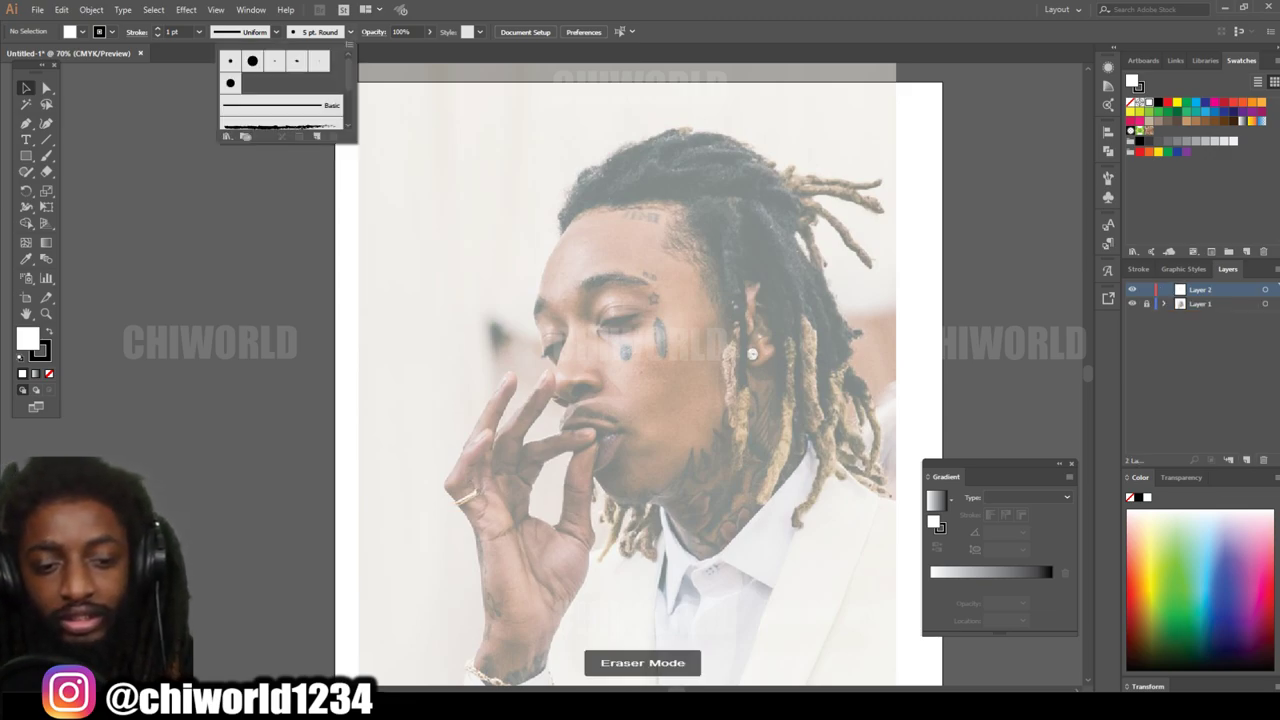
click(350, 32)
click(350, 32)
click(350, 32)
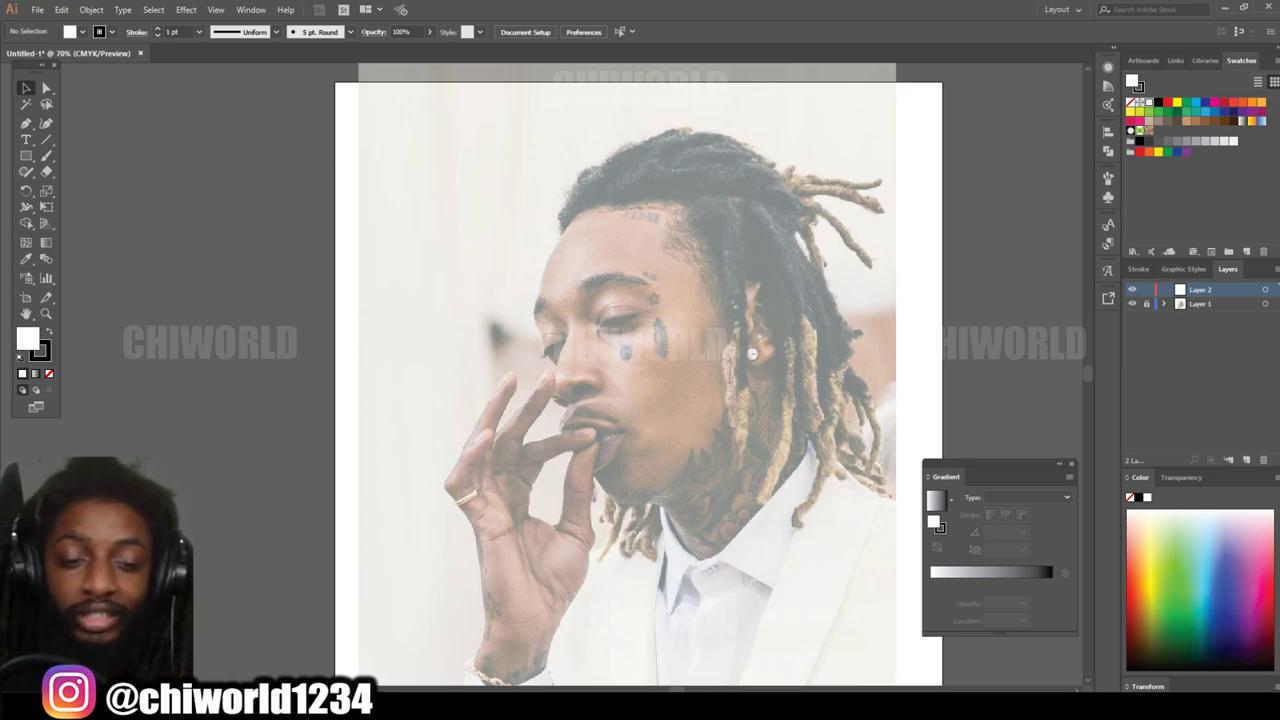
click(350, 32)
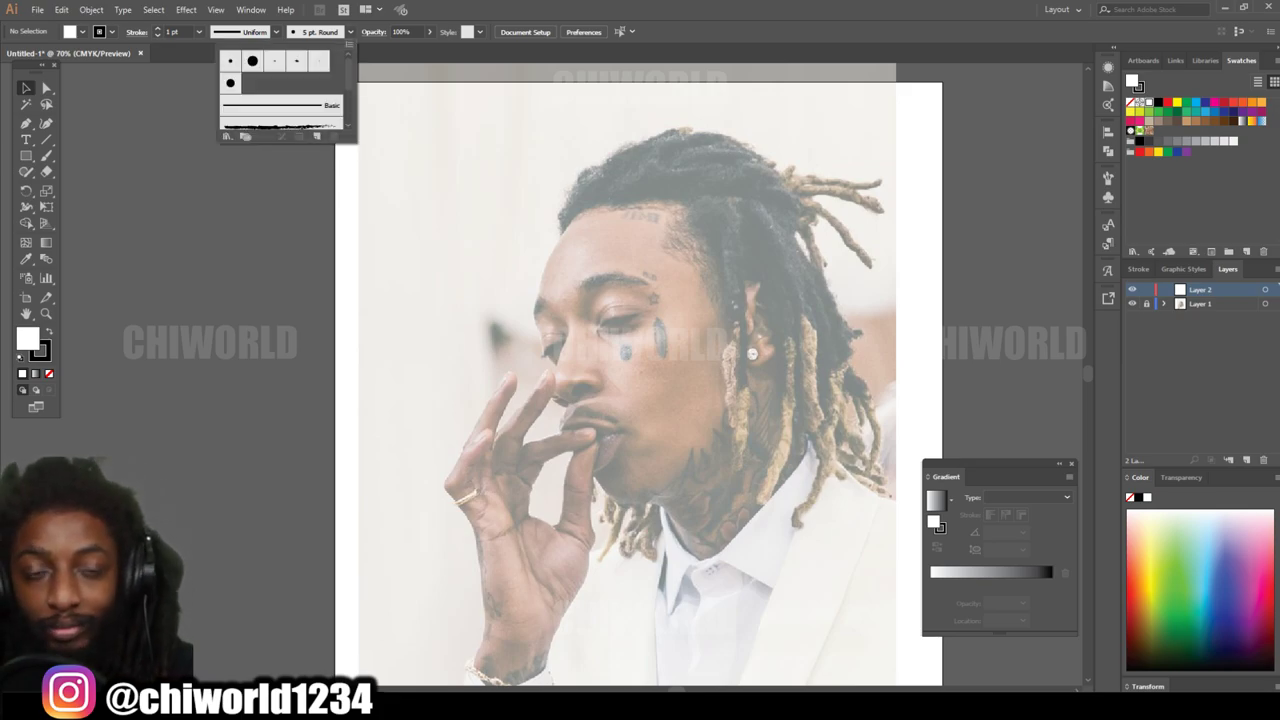
Step: Begin a new calligraphic brush with pressure-varied size, then cancel it
click(316, 136)
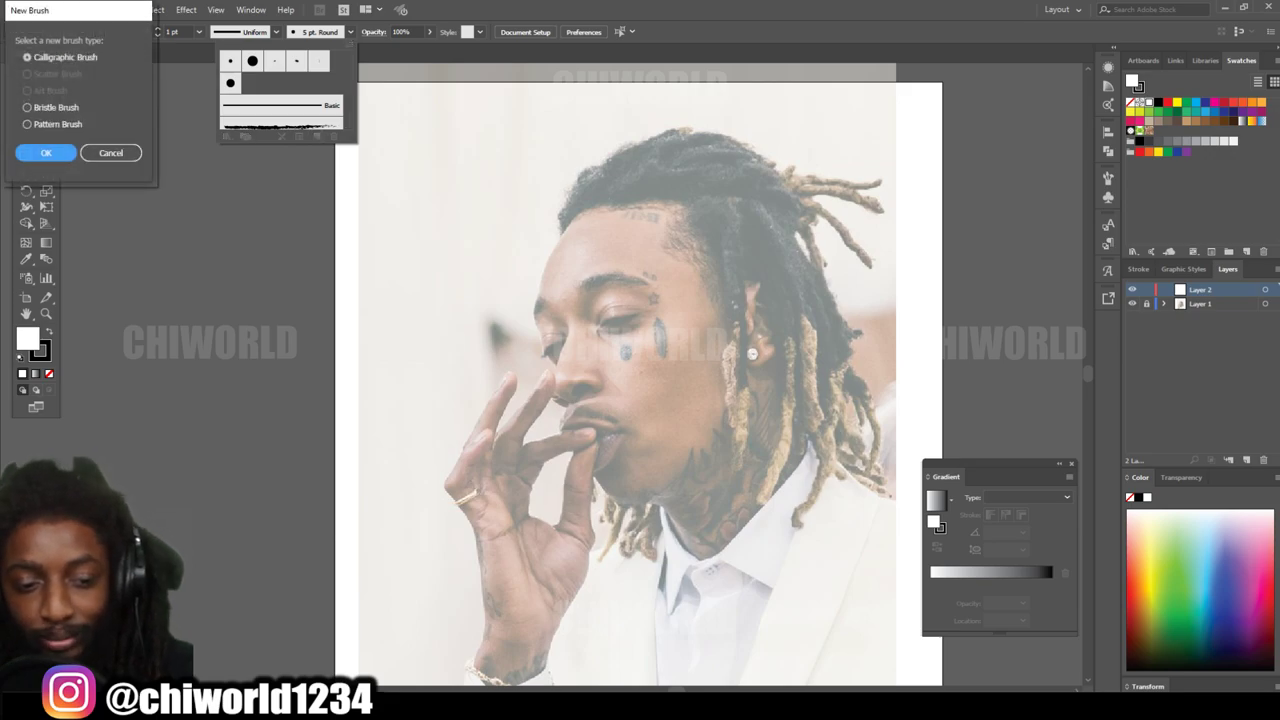
click(46, 152)
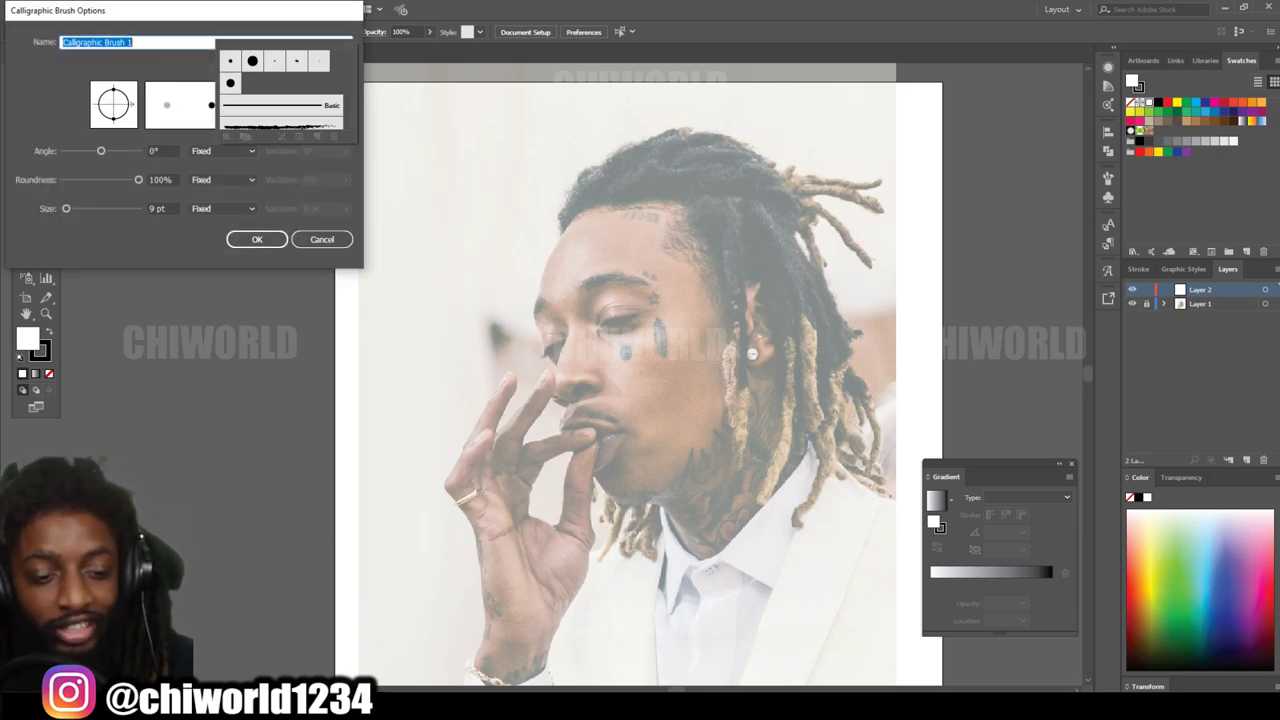
click(222, 208)
click(217, 253)
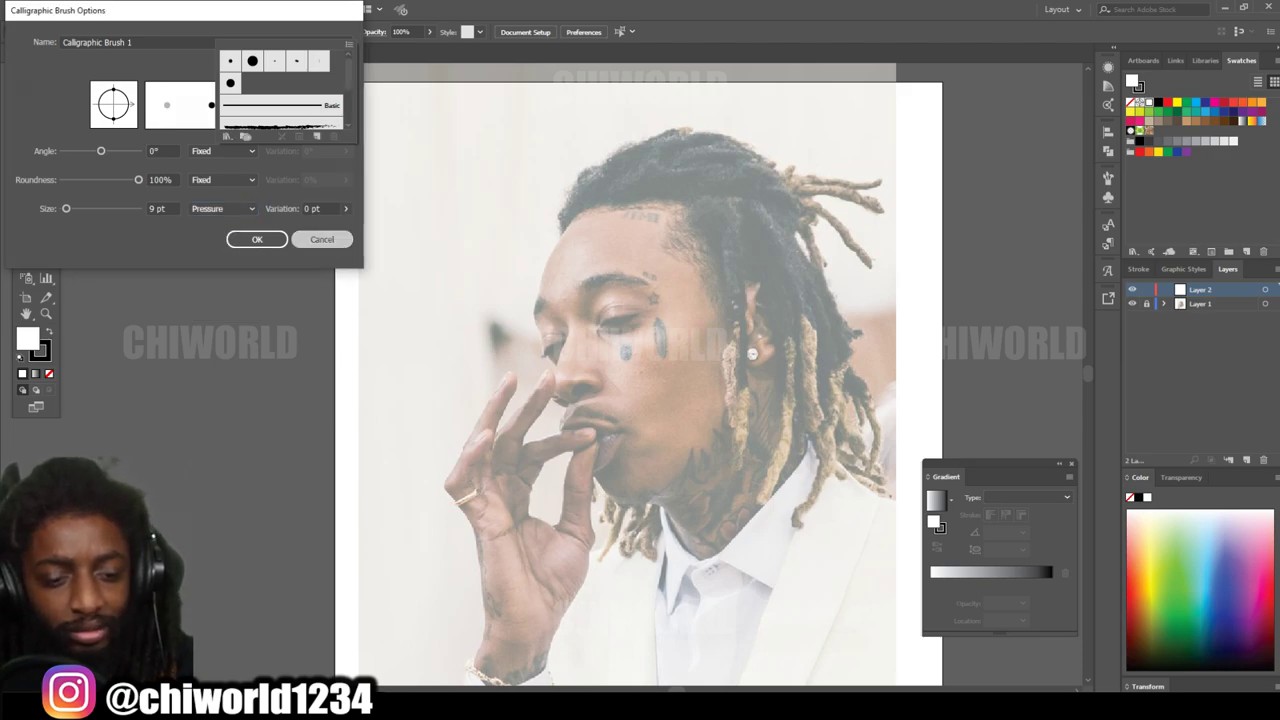
click(322, 239)
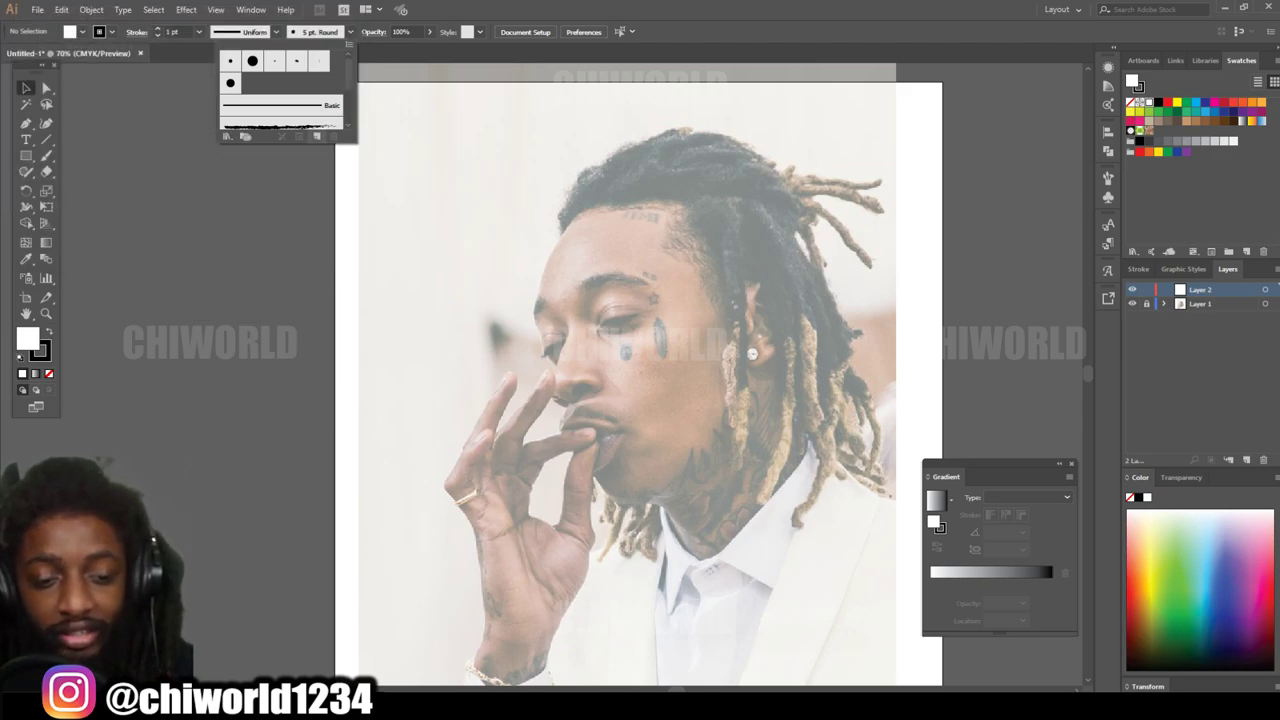
Step: Create a 3 pt calligraphic brush whose size varies with pressure and make it current
click(316, 136)
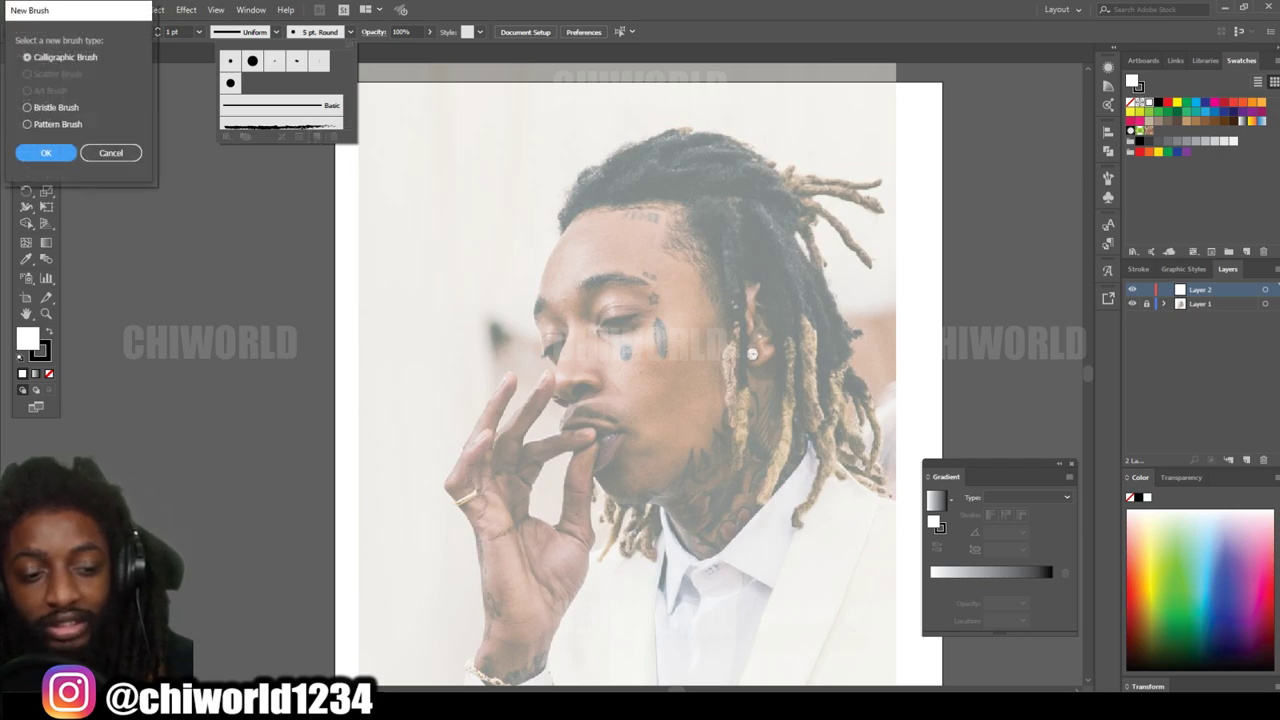
key(Return)
click(222, 208)
click(215, 267)
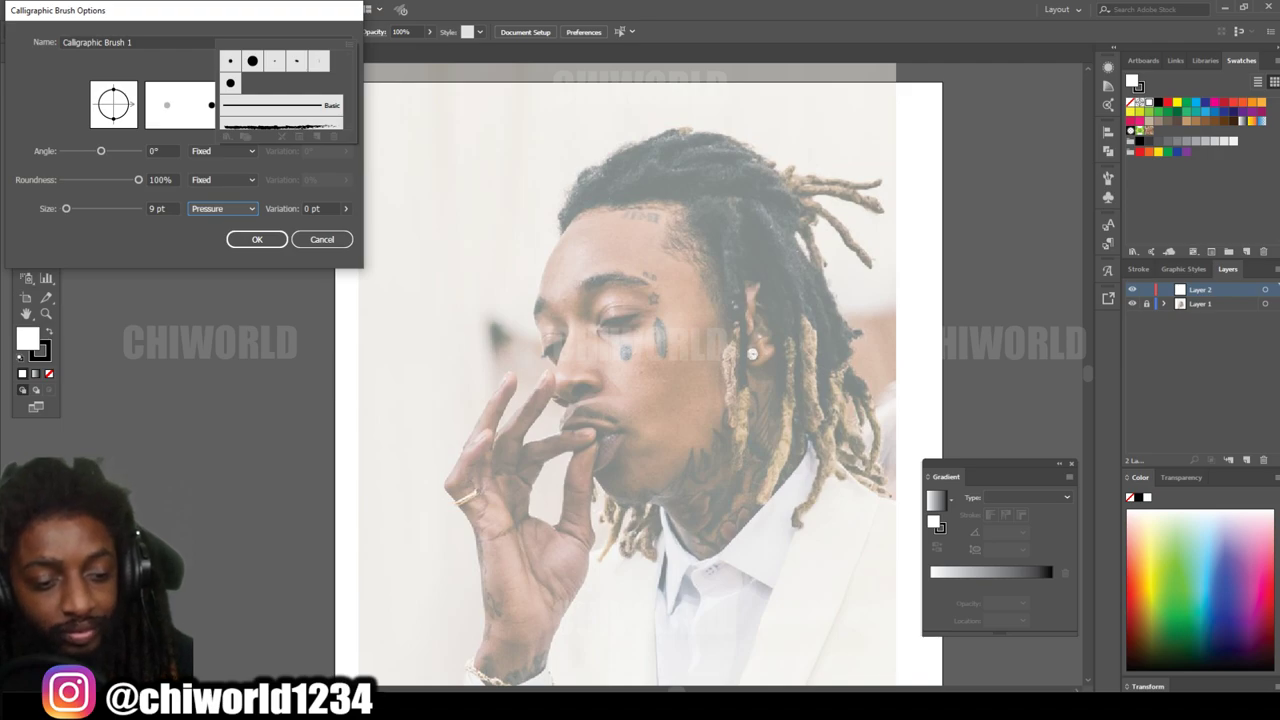
click(157, 208)
text(3)
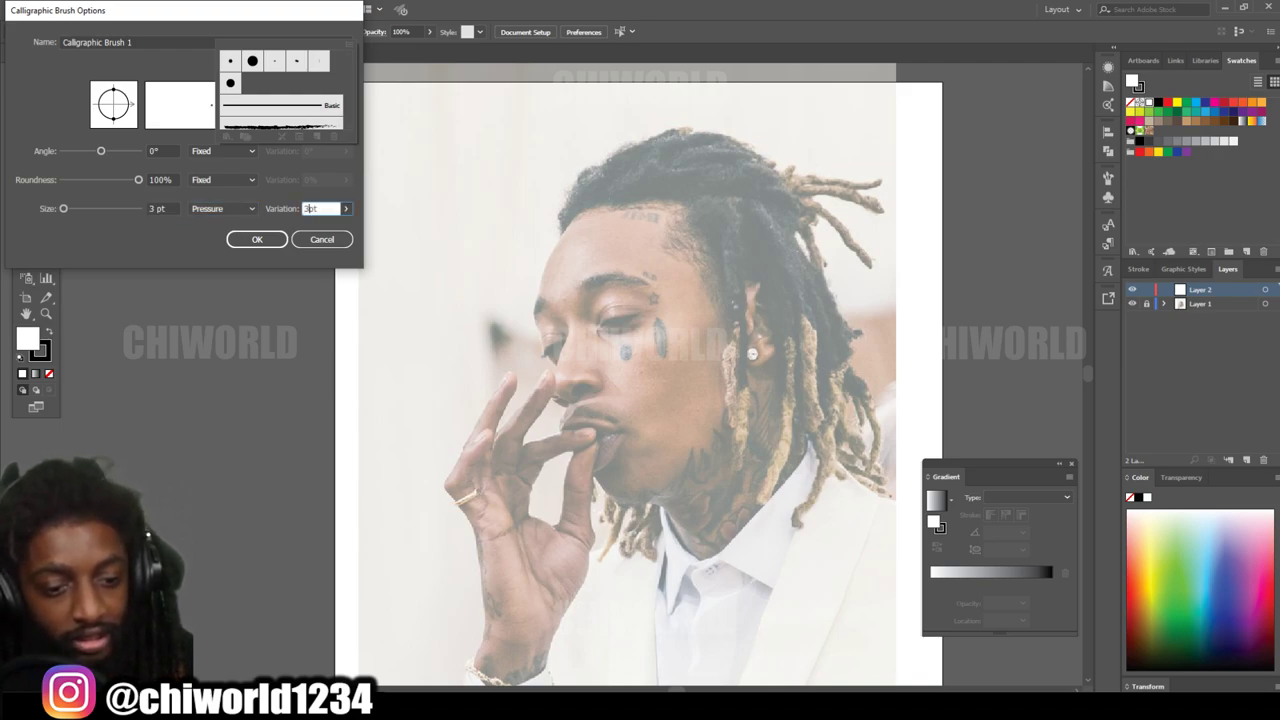
click(257, 239)
click(253, 83)
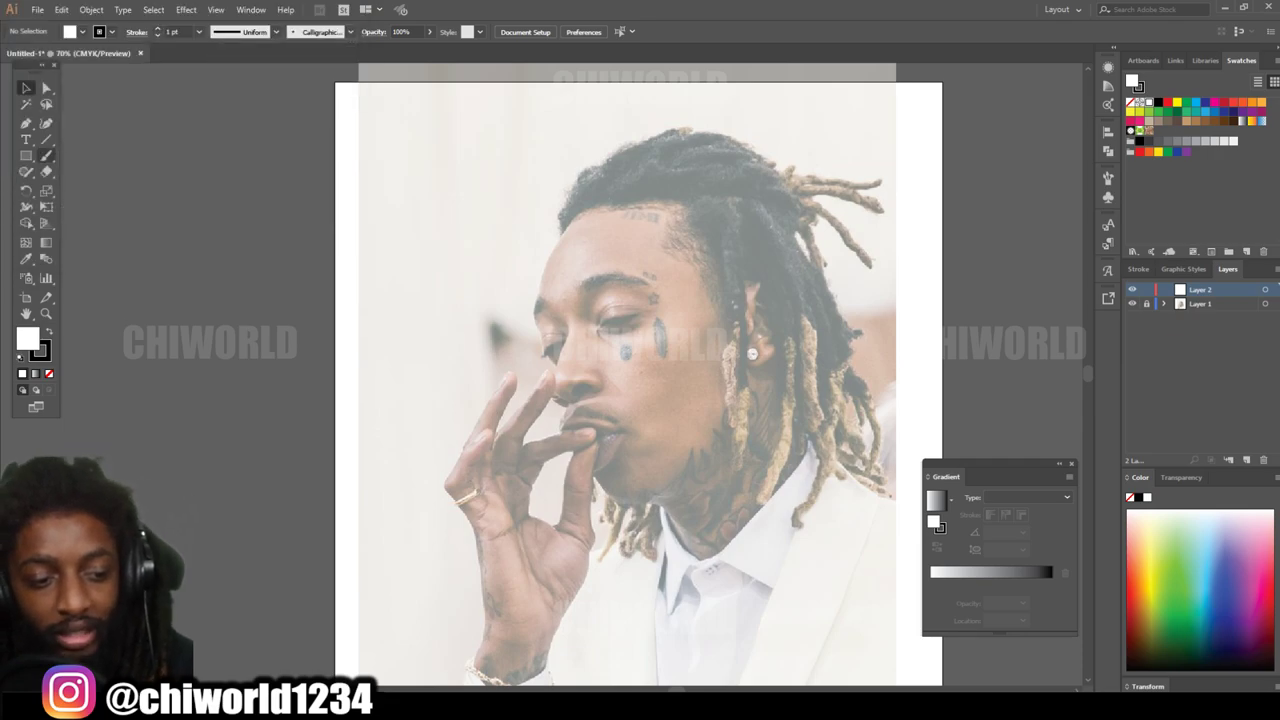
Step: With the Paintbrush, paint several test strokes on the pasteboard and undo each one
key(b)
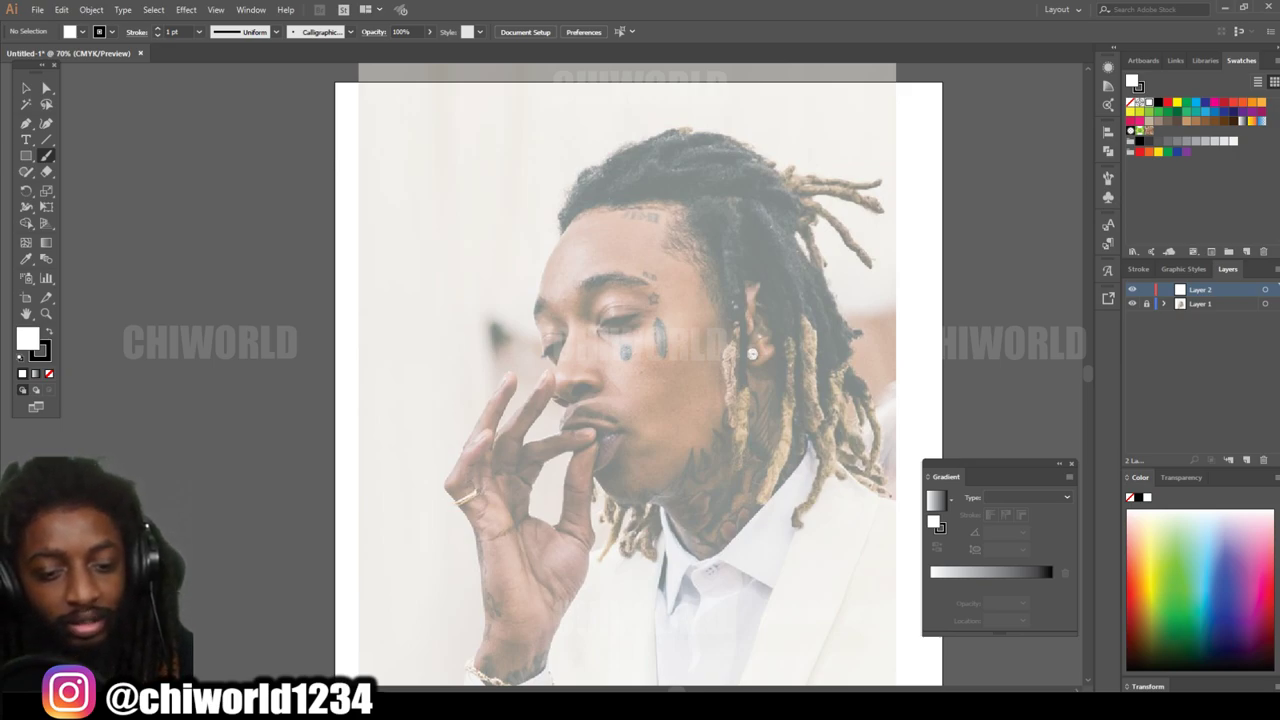
mouse_move(245, 238)
mouse_down()
mouse_move(213, 283)
mouse_move(234, 368)
mouse_up()
mouse_move(209, 467)
mouse_down()
mouse_move(279, 402)
mouse_move(301, 325)
mouse_up()
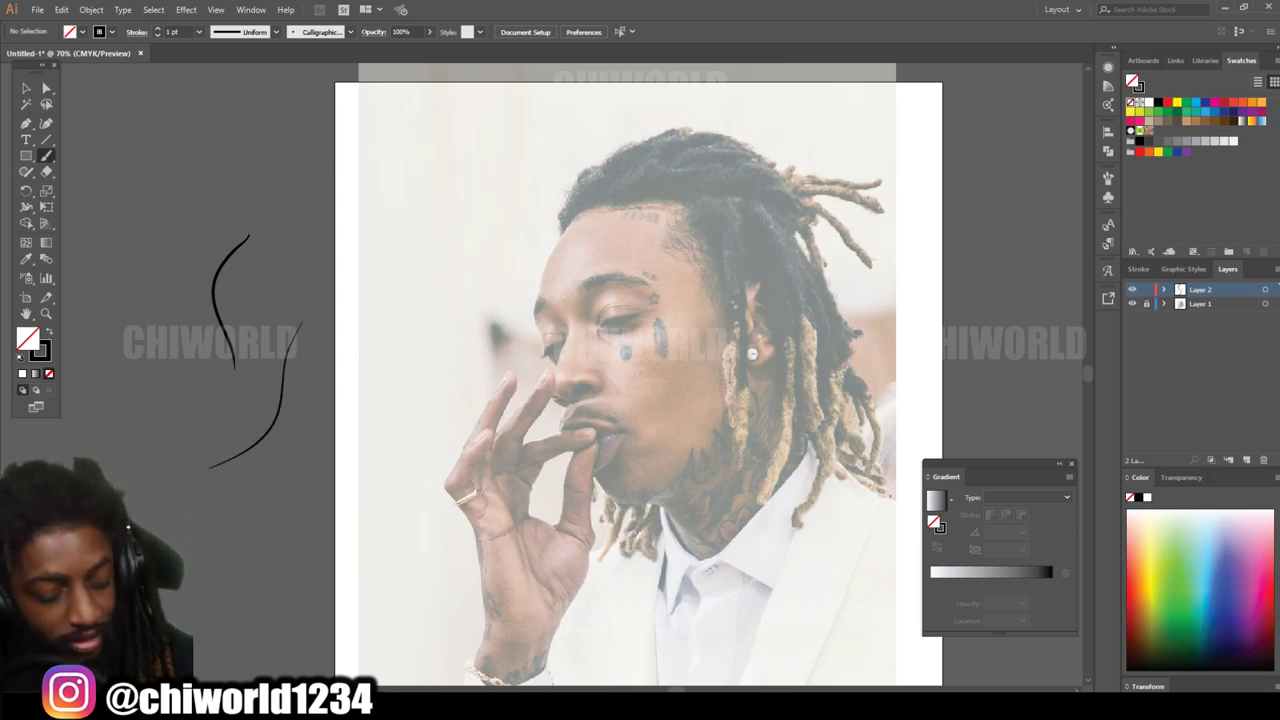
key(ctrl+z)
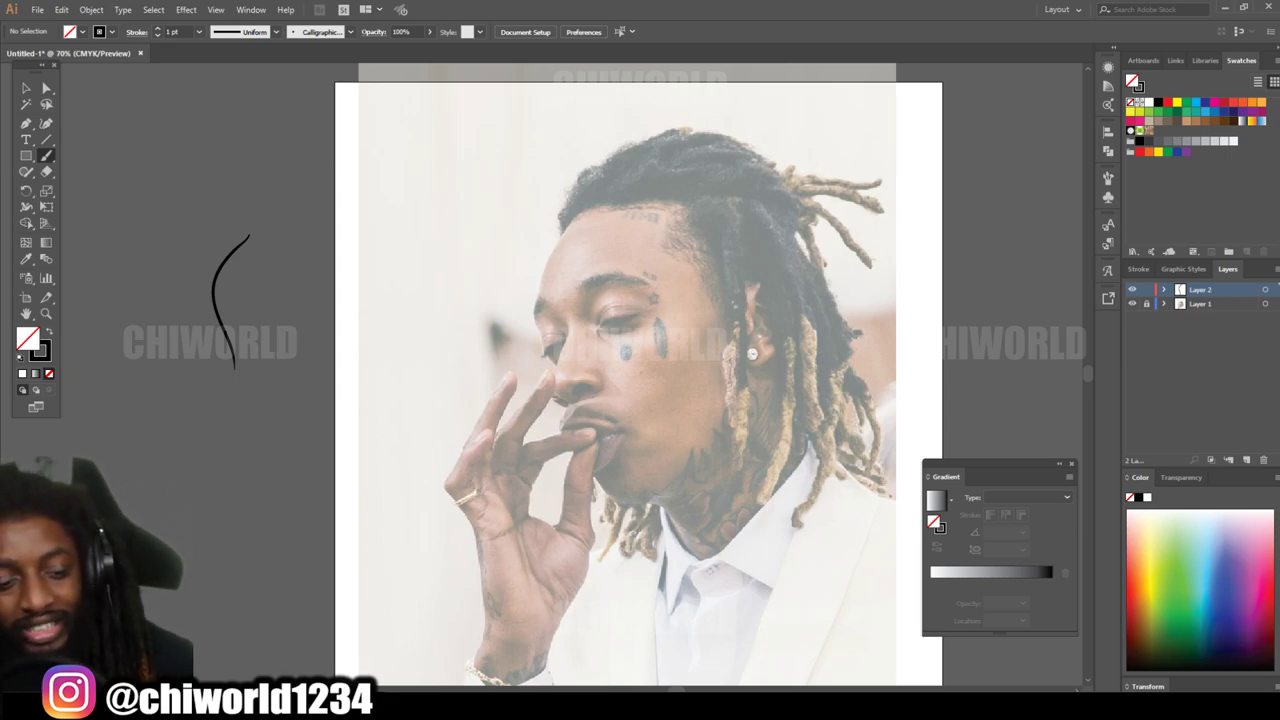
key(ctrl+z)
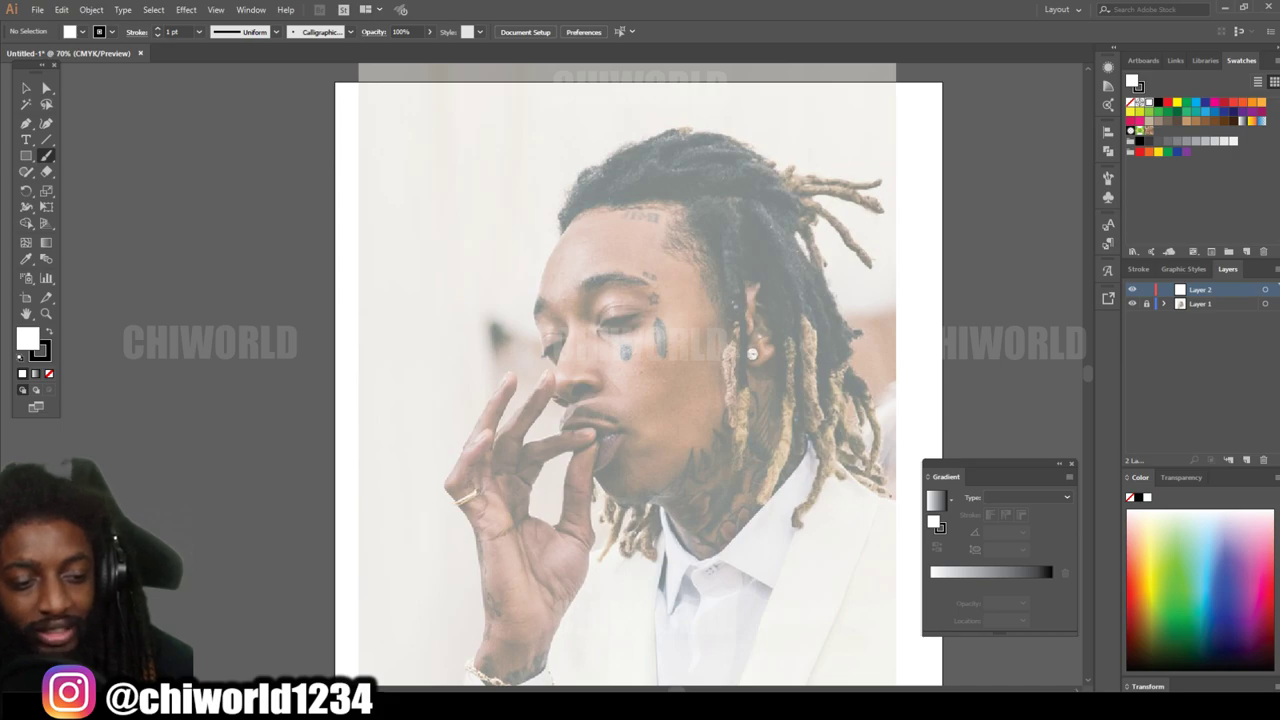
drag(288, 360, 284, 220)
key(ctrl+z)
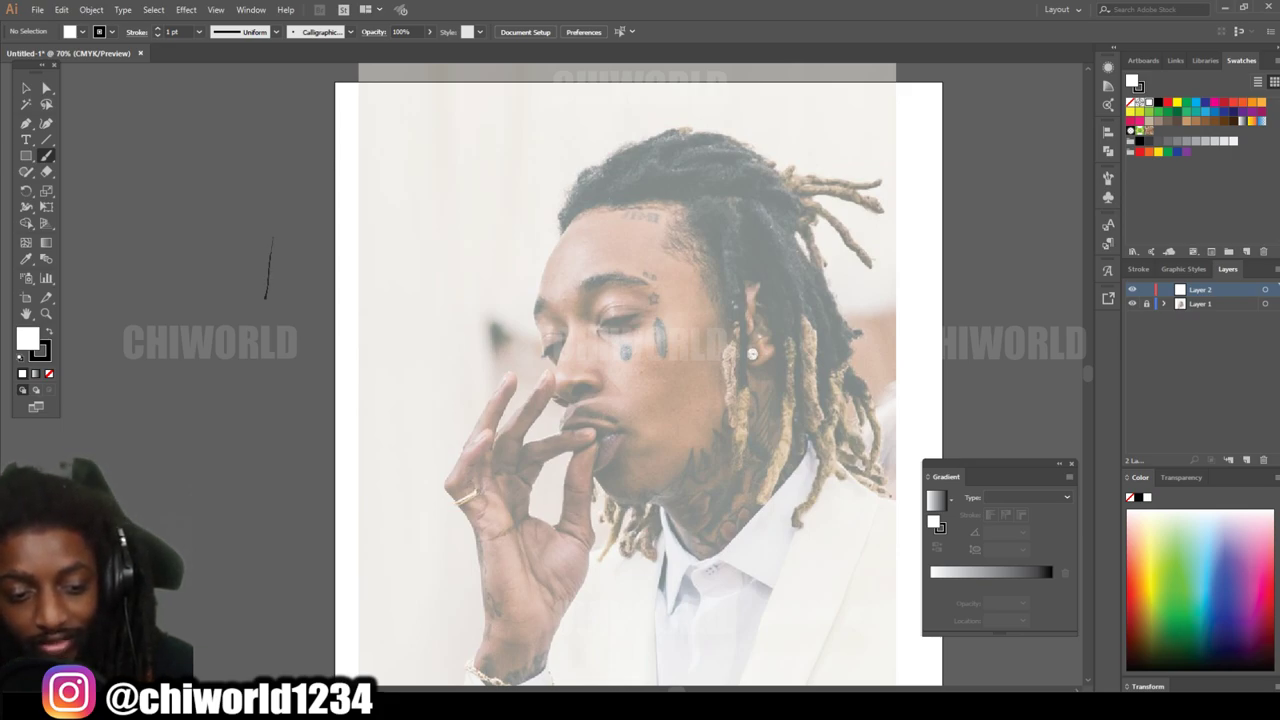
drag(266, 326, 268, 350)
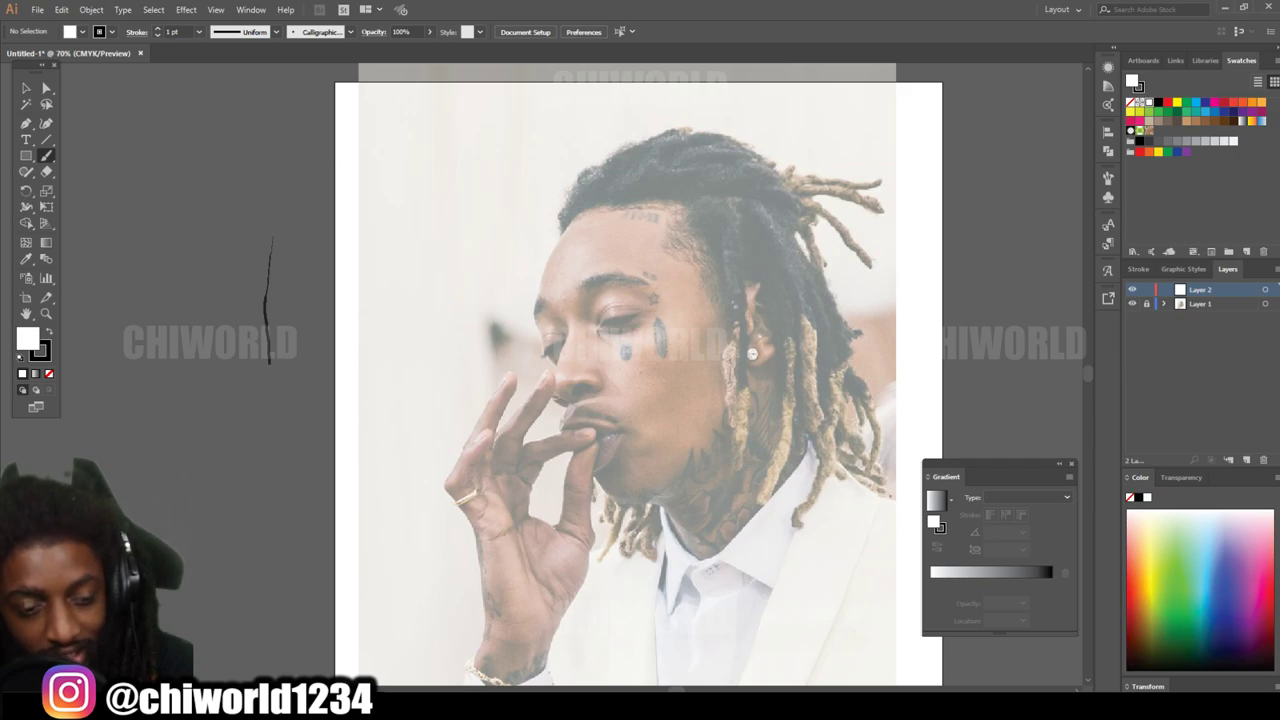
drag(266, 396, 266, 398)
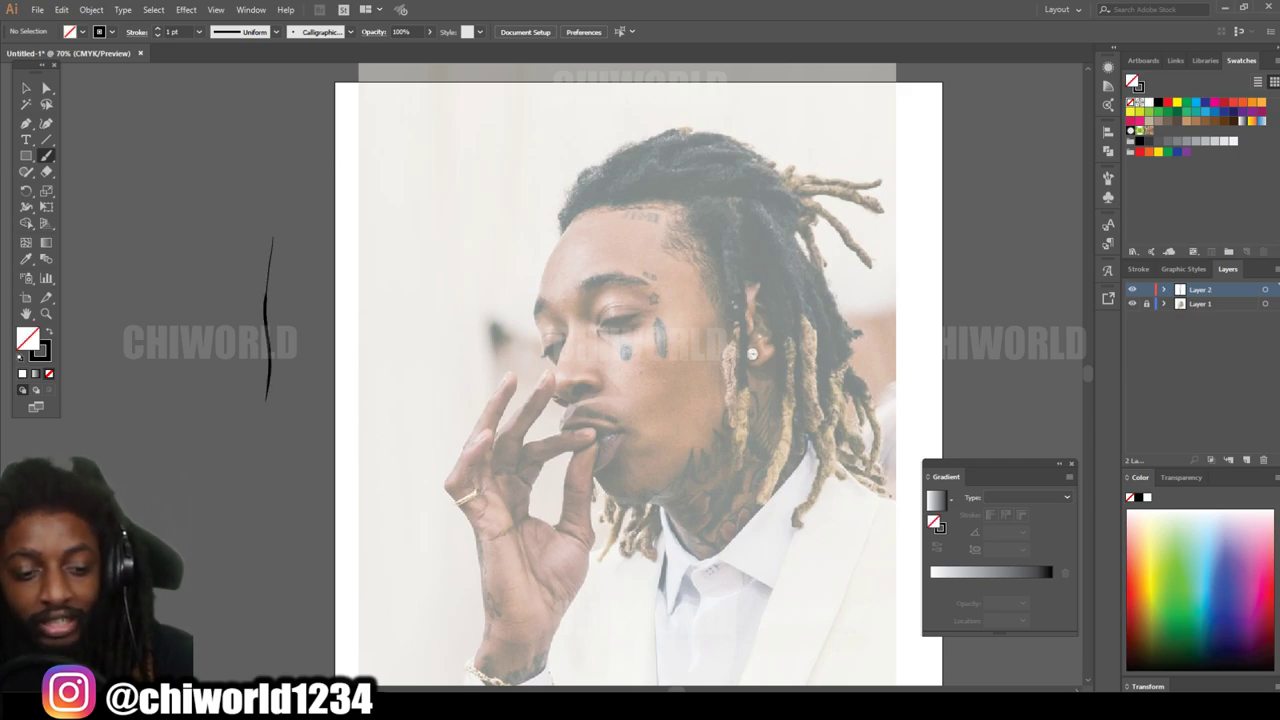
key(ctrl+z)
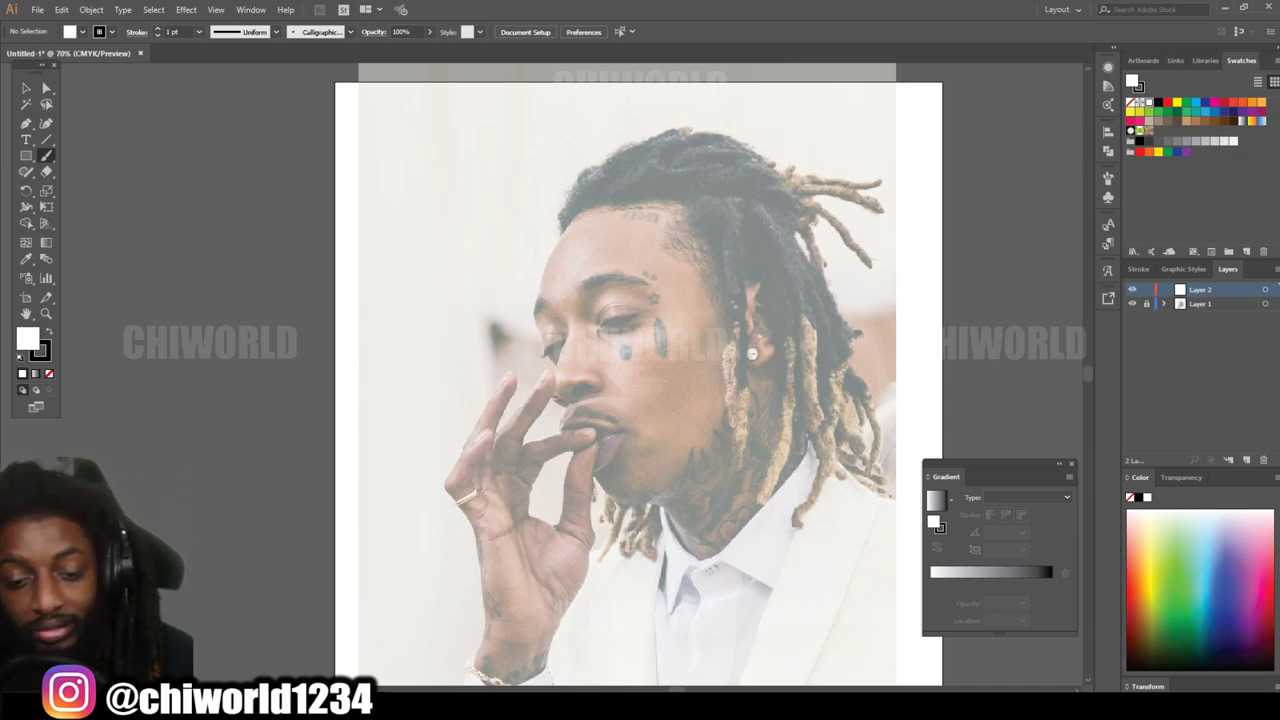
key(ctrl+plus)
key(ctrl+plus)
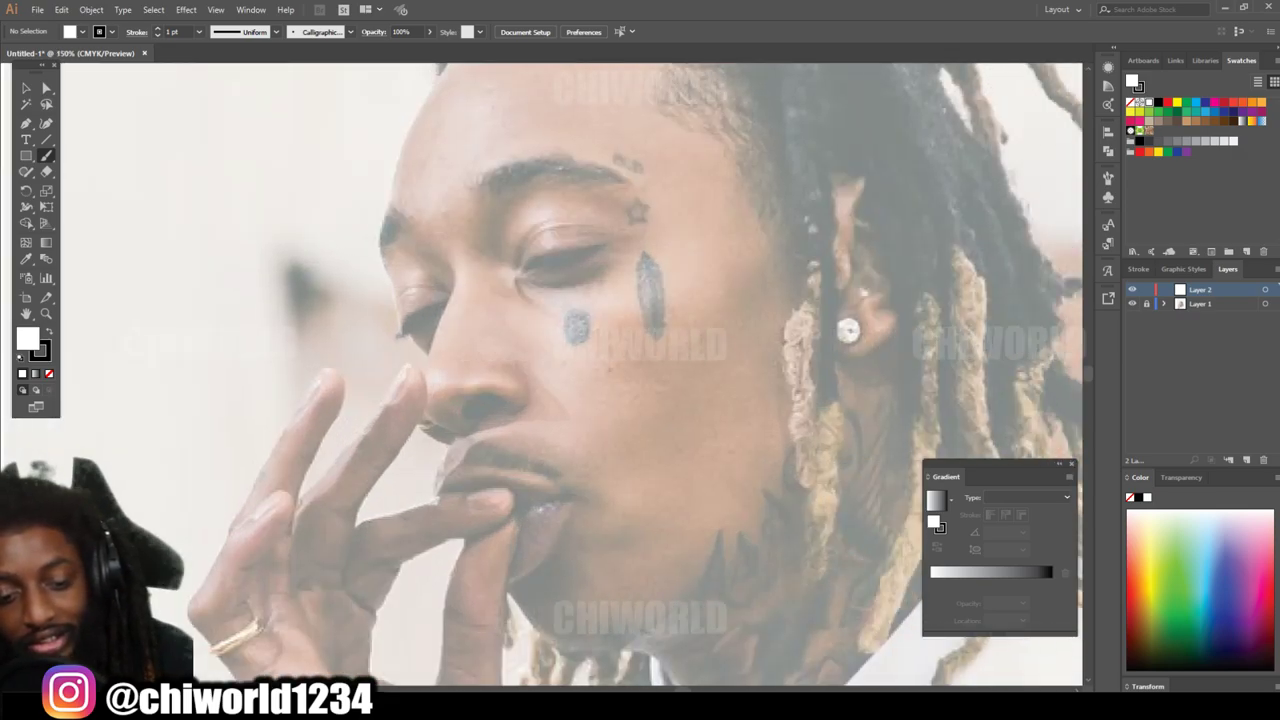
Step: Make magenta the stroke colour and lower new-stroke opacity to about 51%
scroll(613, 375, up, 3)
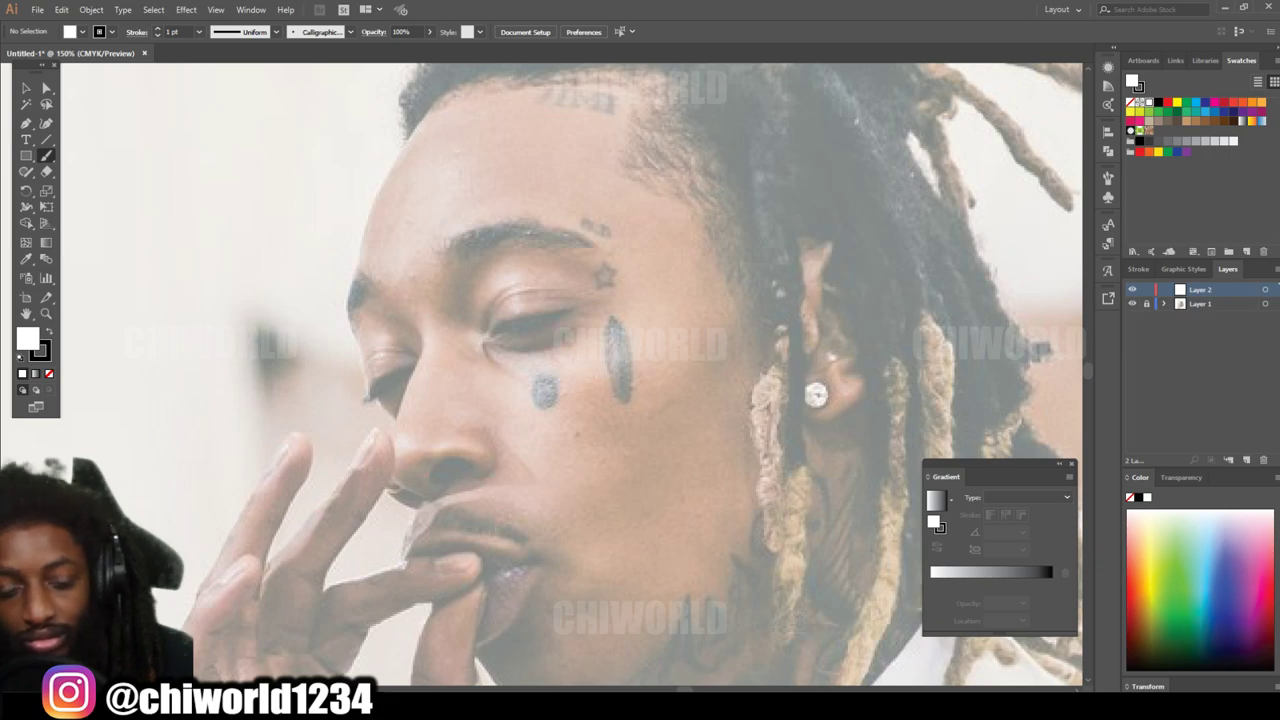
click(1215, 102)
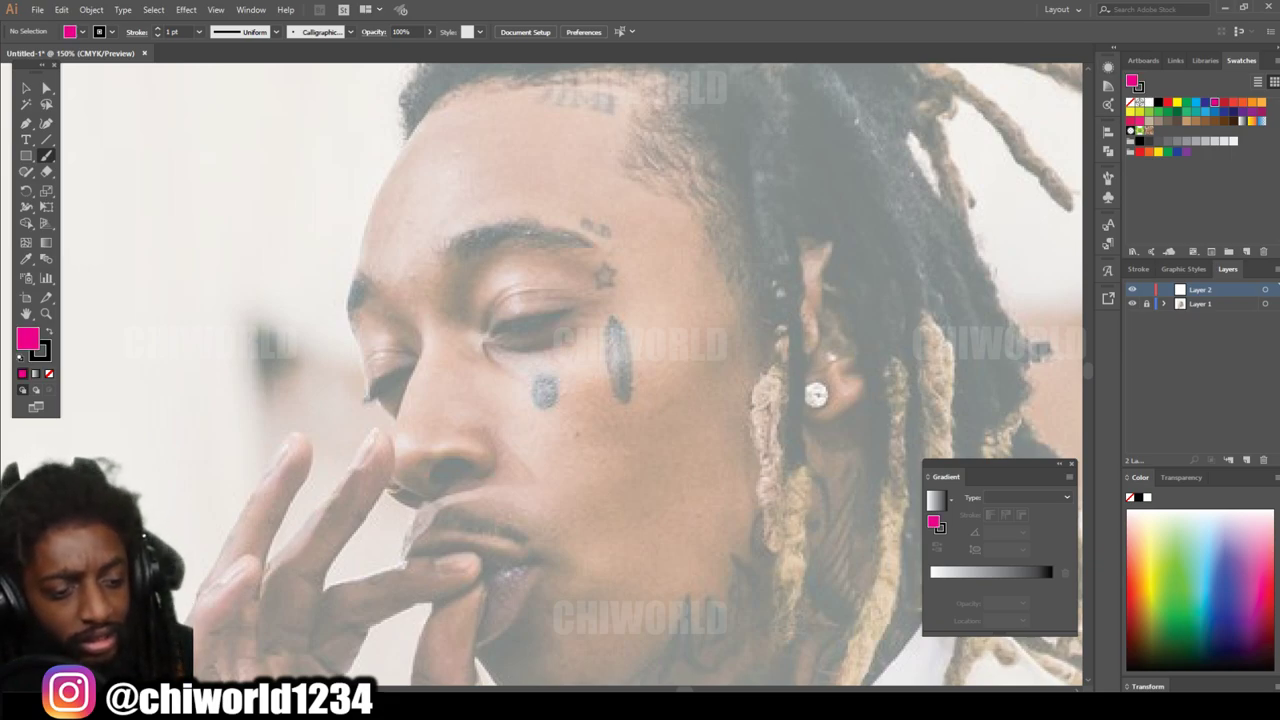
click(48, 332)
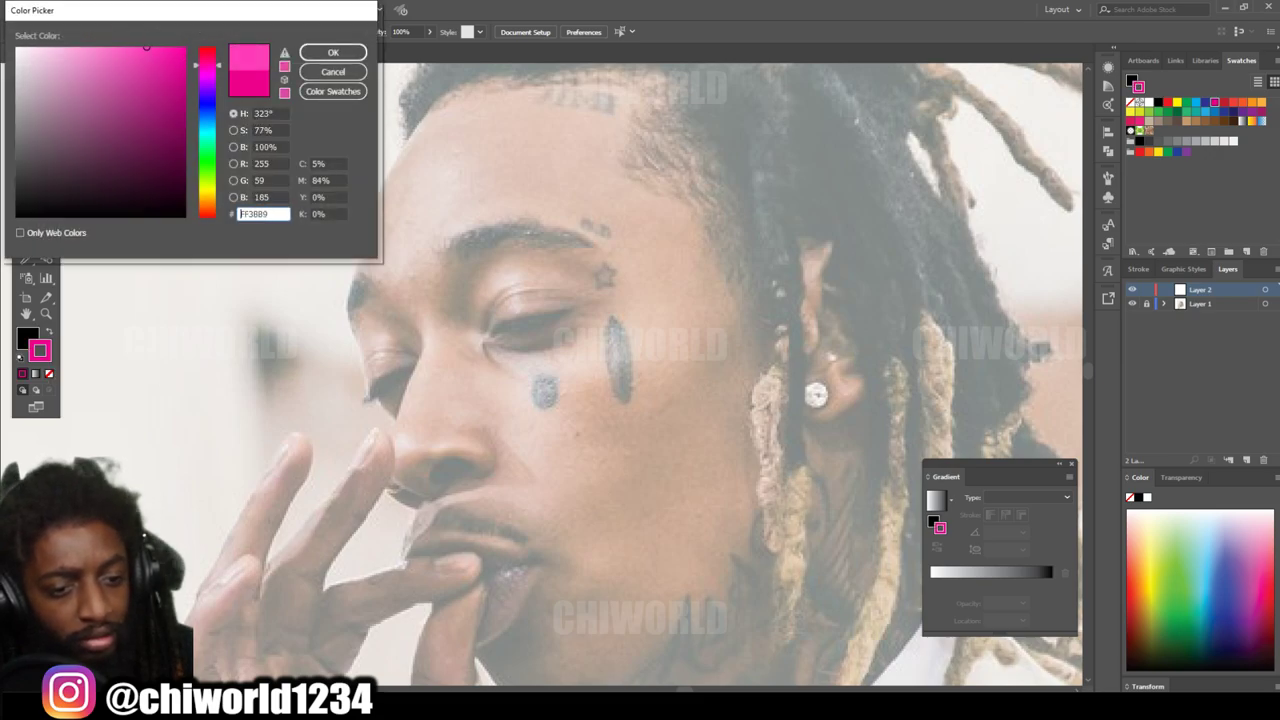
click(333, 52)
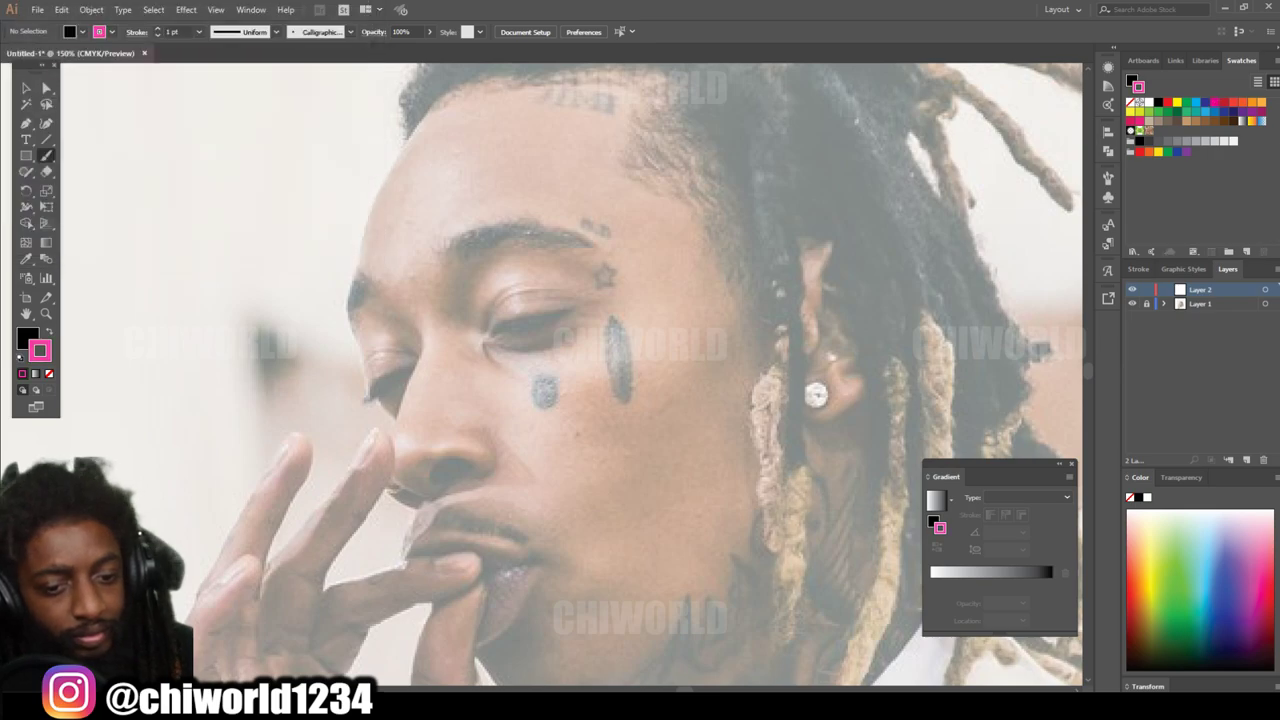
key(ctrl+minus)
click(429, 32)
drag(433, 48, 403, 48)
Step: Paint a pink test stroke, then trace a pink loop around the eye and its edges
drag(194, 356, 199, 238)
scroll(561, 374, down, 1)
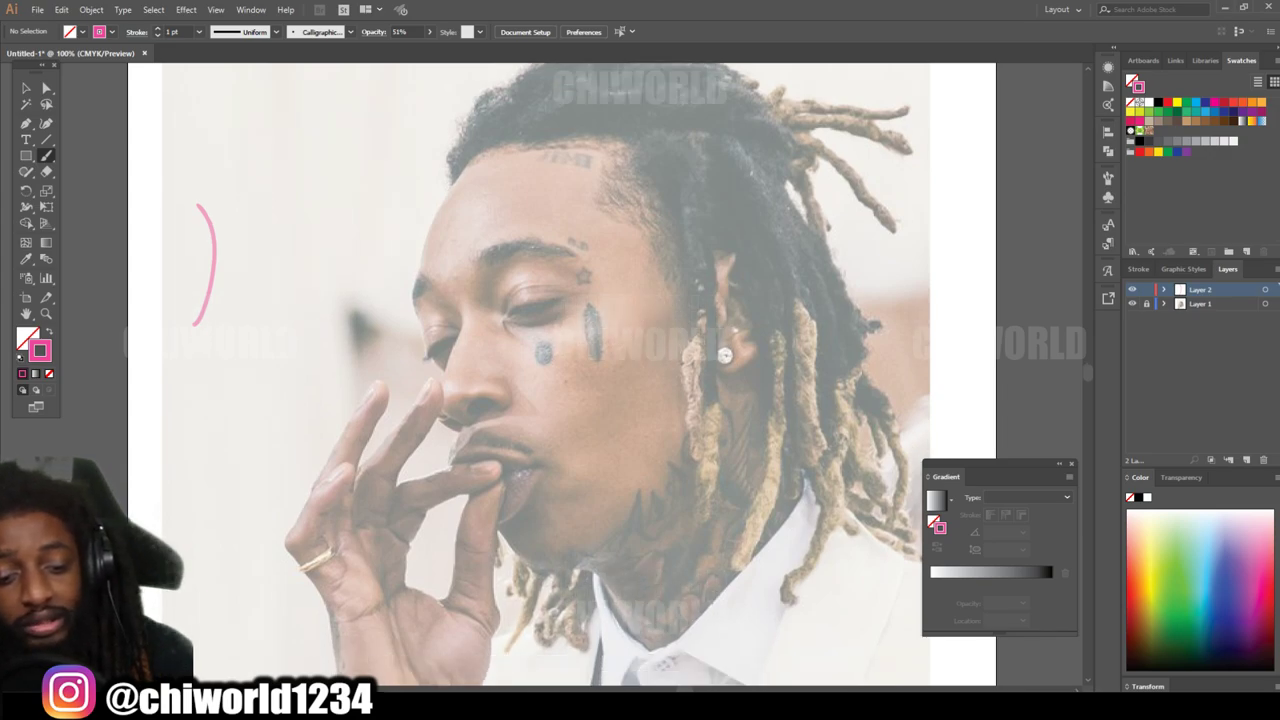
key(ctrl+plus)
scroll(560, 374, up, 2)
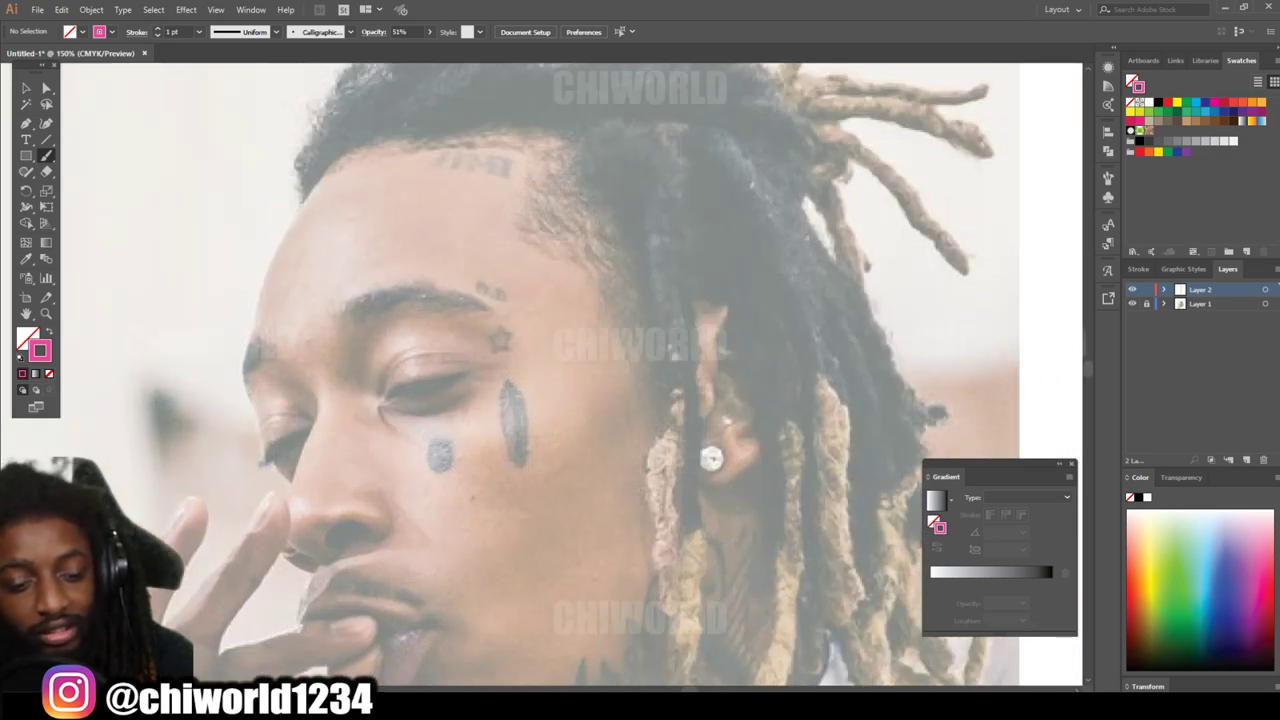
mouse_move(384, 412)
mouse_down()
mouse_move(440, 423)
mouse_move(498, 394)
mouse_move(502, 336)
mouse_move(472, 278)
mouse_move(356, 300)
mouse_move(340, 356)
mouse_move(352, 382)
mouse_up()
mouse_move(408, 424)
mouse_down()
mouse_move(366, 414)
mouse_move(350, 392)
mouse_move(350, 340)
mouse_up()
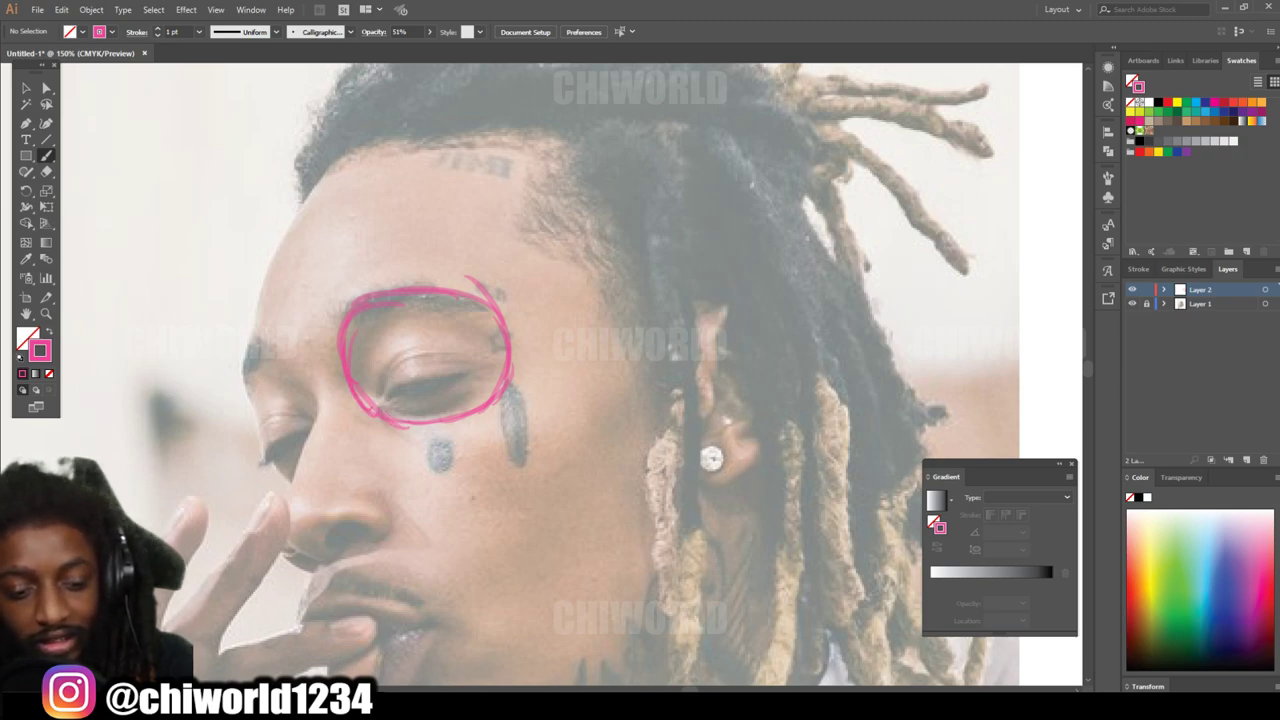
mouse_move(370, 402)
mouse_down()
mouse_move(366, 362)
mouse_move(418, 333)
mouse_up()
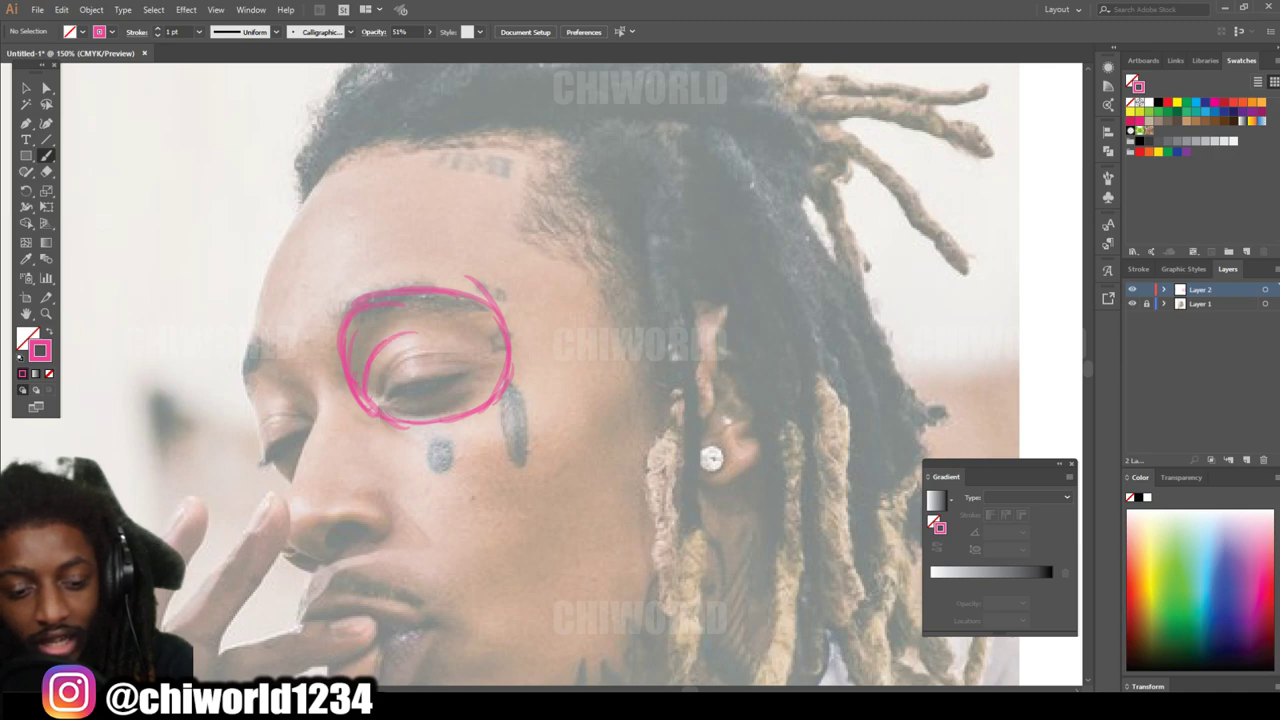
drag(447, 420, 497, 315)
drag(616, 357, 622, 421)
scroll(620, 420, down, 2)
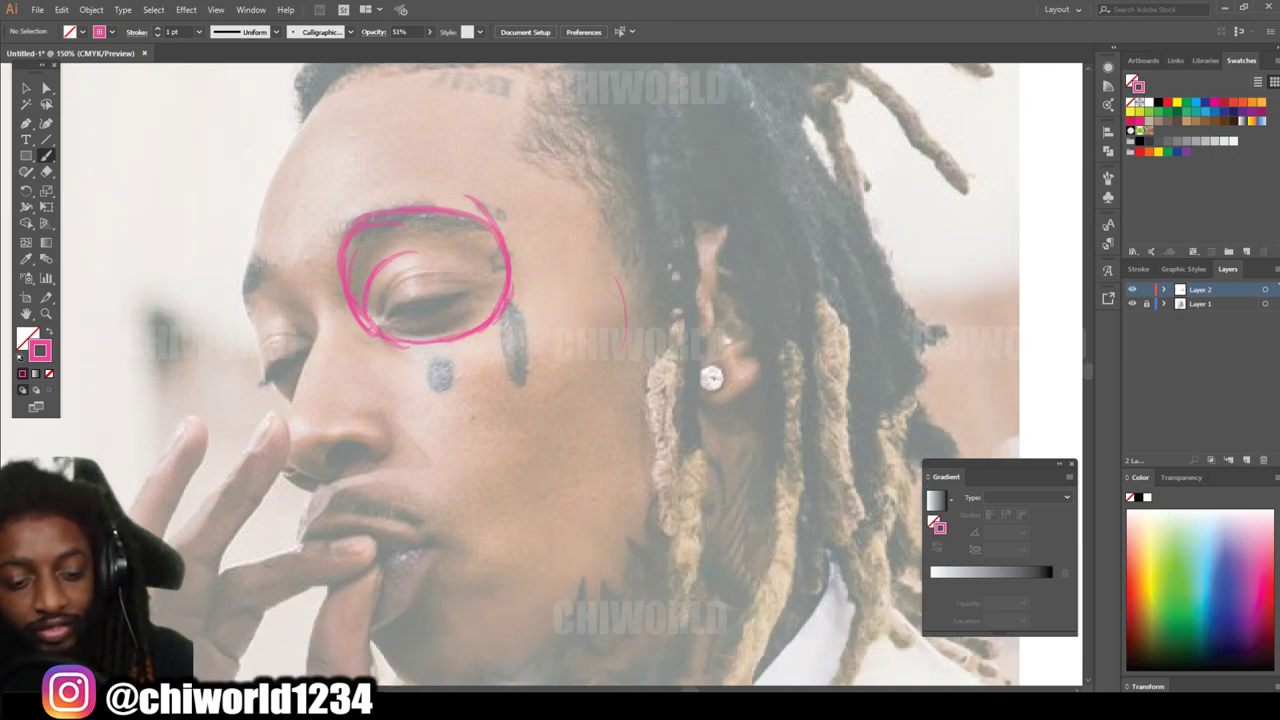
Step: Sketch pink arcs and swirls across the cheek toward the ear
mouse_move(630, 260)
mouse_down()
mouse_move(638, 328)
mouse_move(563, 268)
mouse_move(537, 178)
mouse_up()
mouse_move(622, 295)
mouse_down()
mouse_move(615, 320)
mouse_move(530, 385)
mouse_move(474, 398)
mouse_move(438, 445)
mouse_up()
mouse_move(576, 397)
mouse_down()
mouse_move(518, 434)
mouse_move(522, 418)
mouse_move(482, 474)
mouse_move(538, 412)
mouse_up()
mouse_move(490, 478)
mouse_down()
mouse_move(626, 378)
mouse_move(640, 352)
mouse_move(640, 378)
mouse_up()
drag(588, 292, 684, 314)
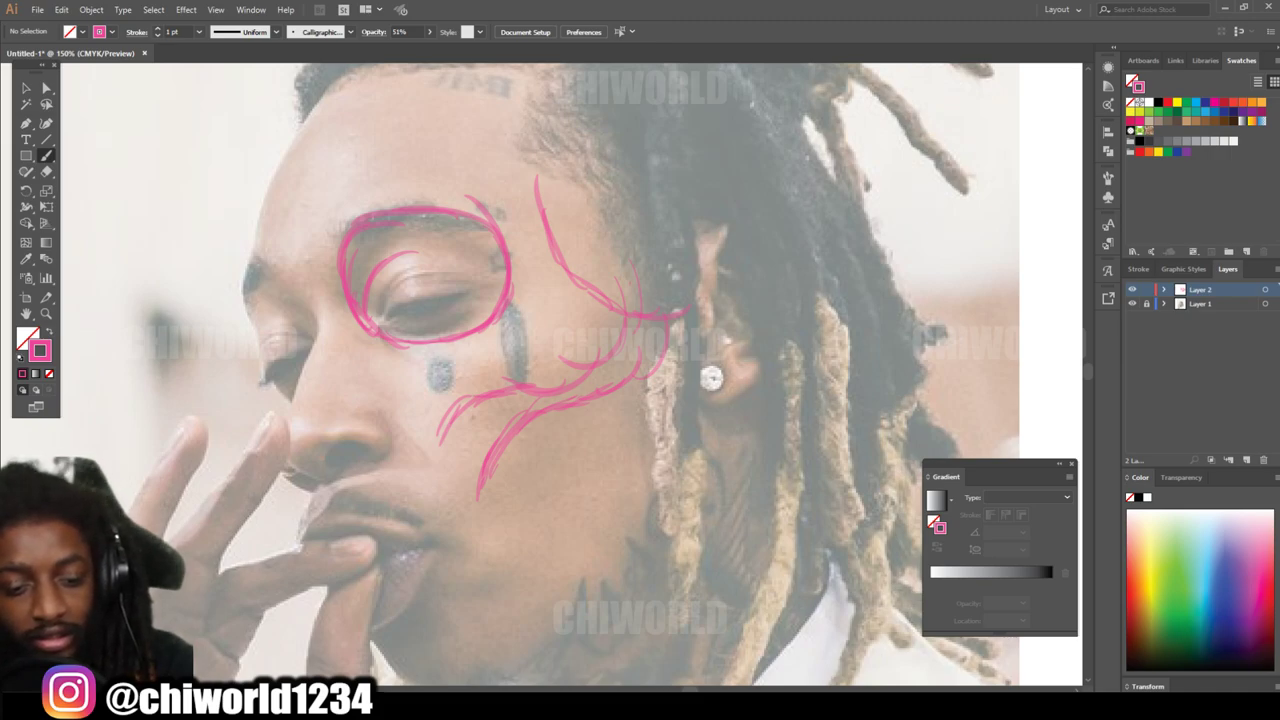
mouse_move(482, 512)
mouse_down()
mouse_move(414, 446)
mouse_move(414, 398)
mouse_move(352, 326)
mouse_move(282, 404)
mouse_up()
Step: Sketch the skull's left outline, forehead top, jaw line and the raised finger
mouse_move(318, 350)
mouse_down()
mouse_move(280, 288)
mouse_move(236, 318)
mouse_move(224, 290)
mouse_move(288, 158)
mouse_up()
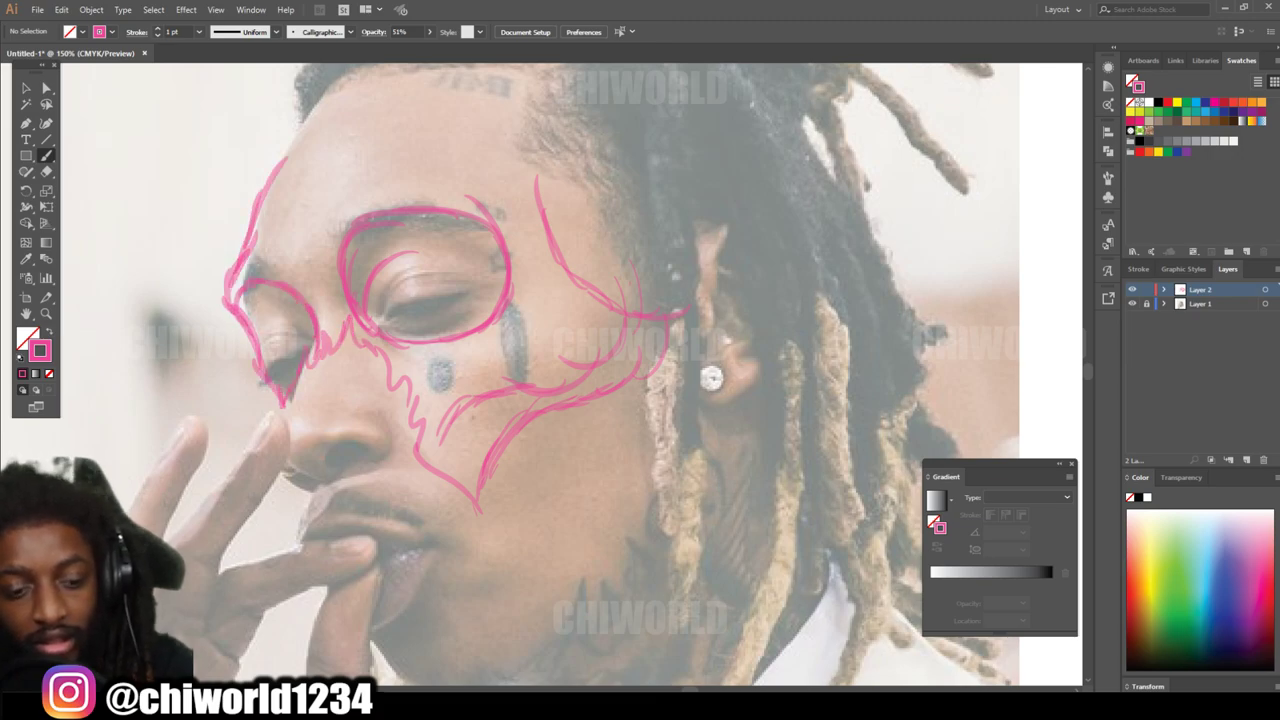
scroll(574, 374, up, 3)
mouse_move(530, 302)
mouse_down()
mouse_move(434, 228)
mouse_move(282, 268)
mouse_up()
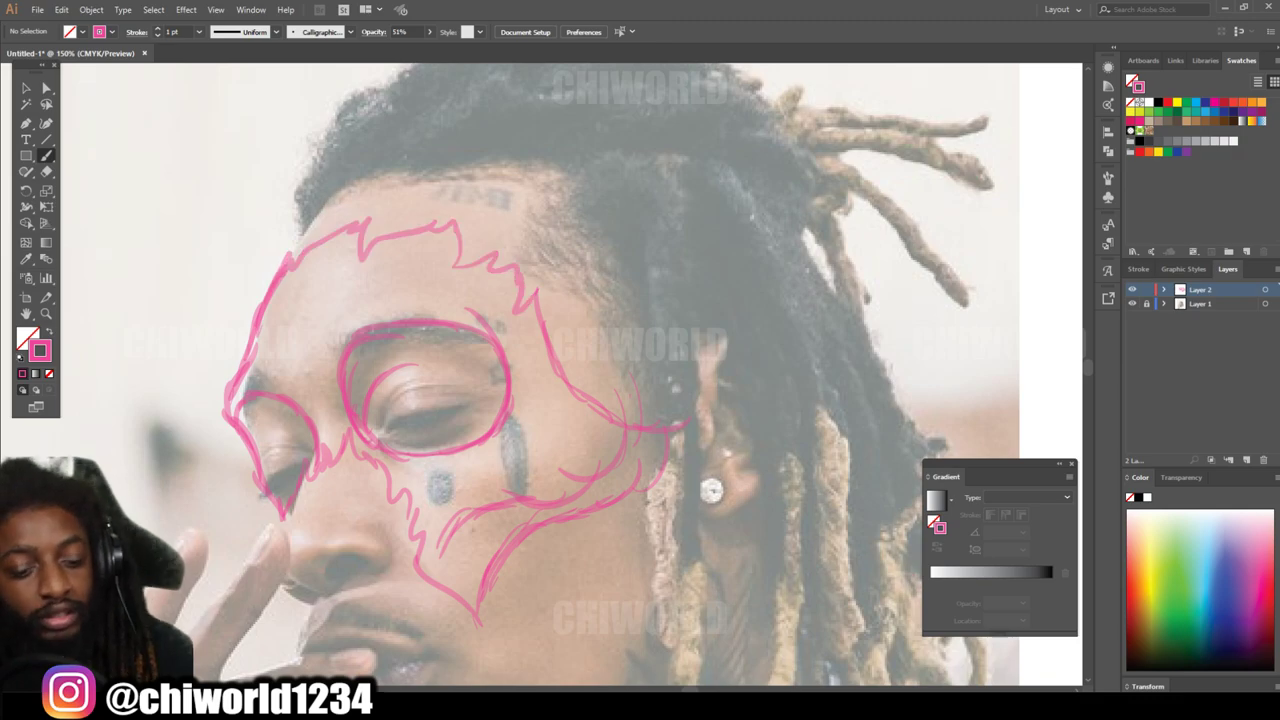
scroll(520, 420, down, 2)
scroll(520, 420, up, 2)
mouse_move(570, 370)
mouse_down()
mouse_move(515, 465)
mouse_move(626, 424)
mouse_up()
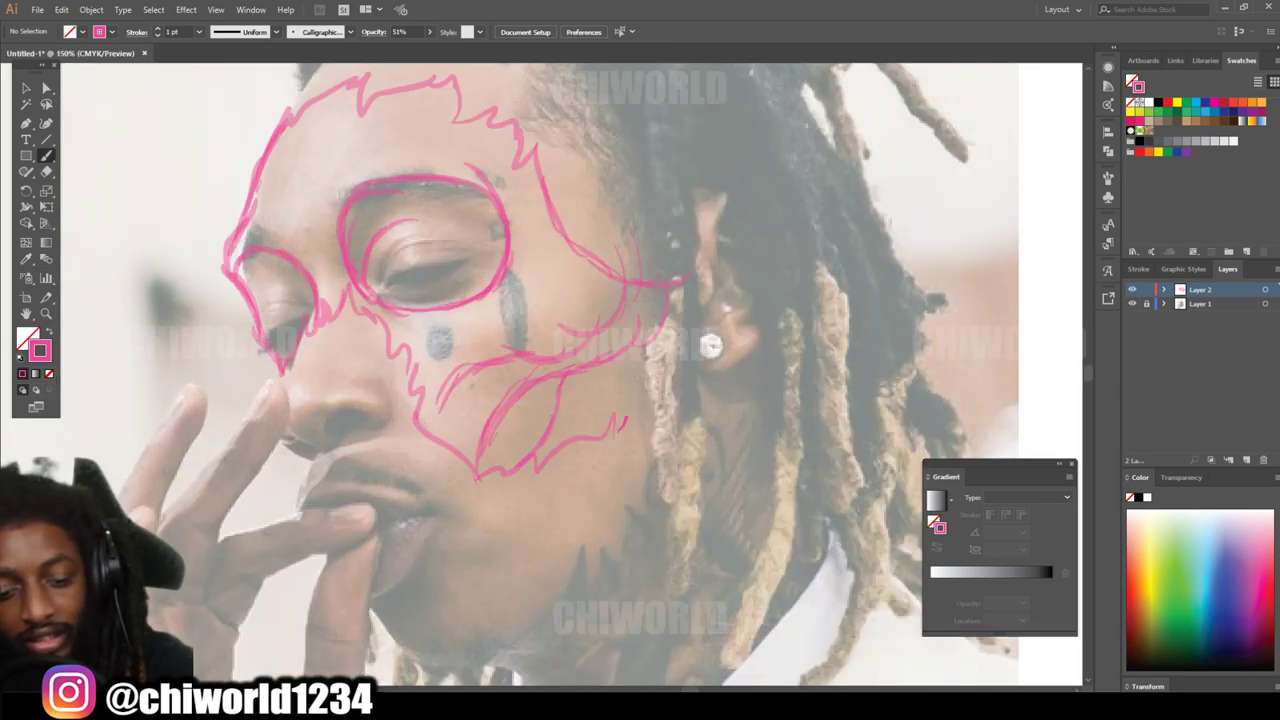
scroll(640, 380, down, 3)
scroll(604, 375, up, 2)
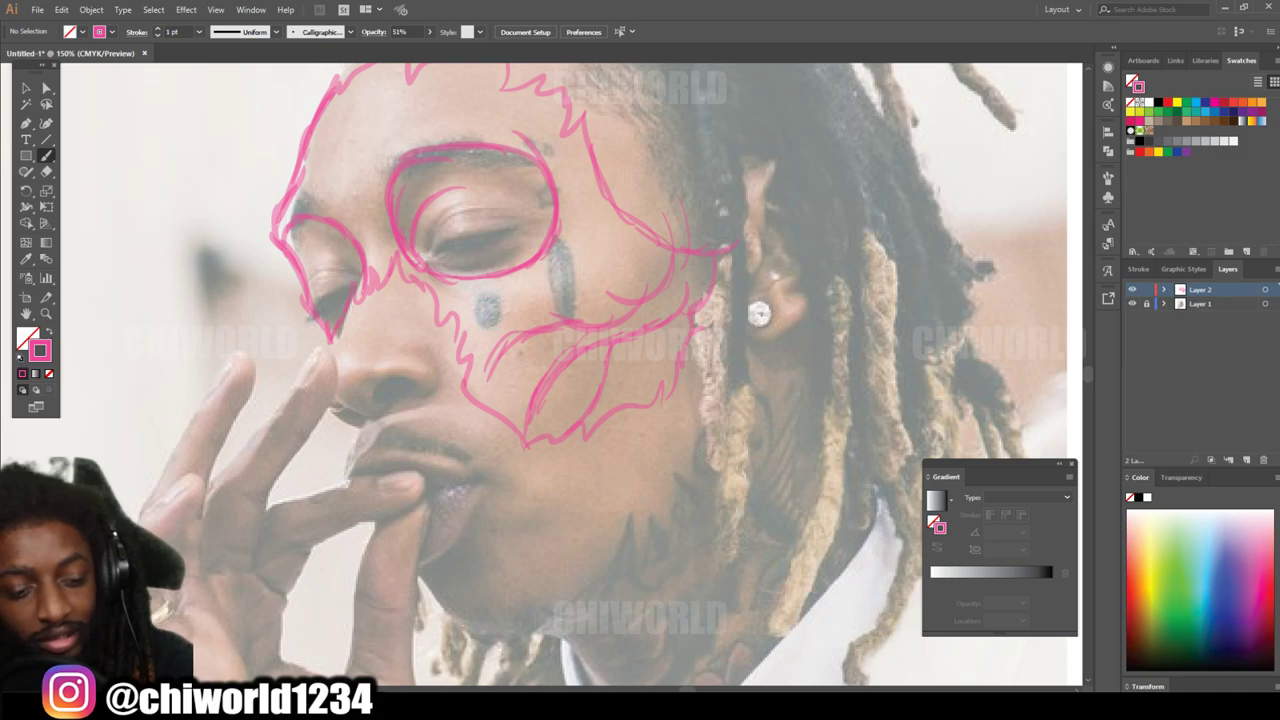
drag(178, 448, 255, 372)
key(ctrl+minus)
key(ctrl+minus)
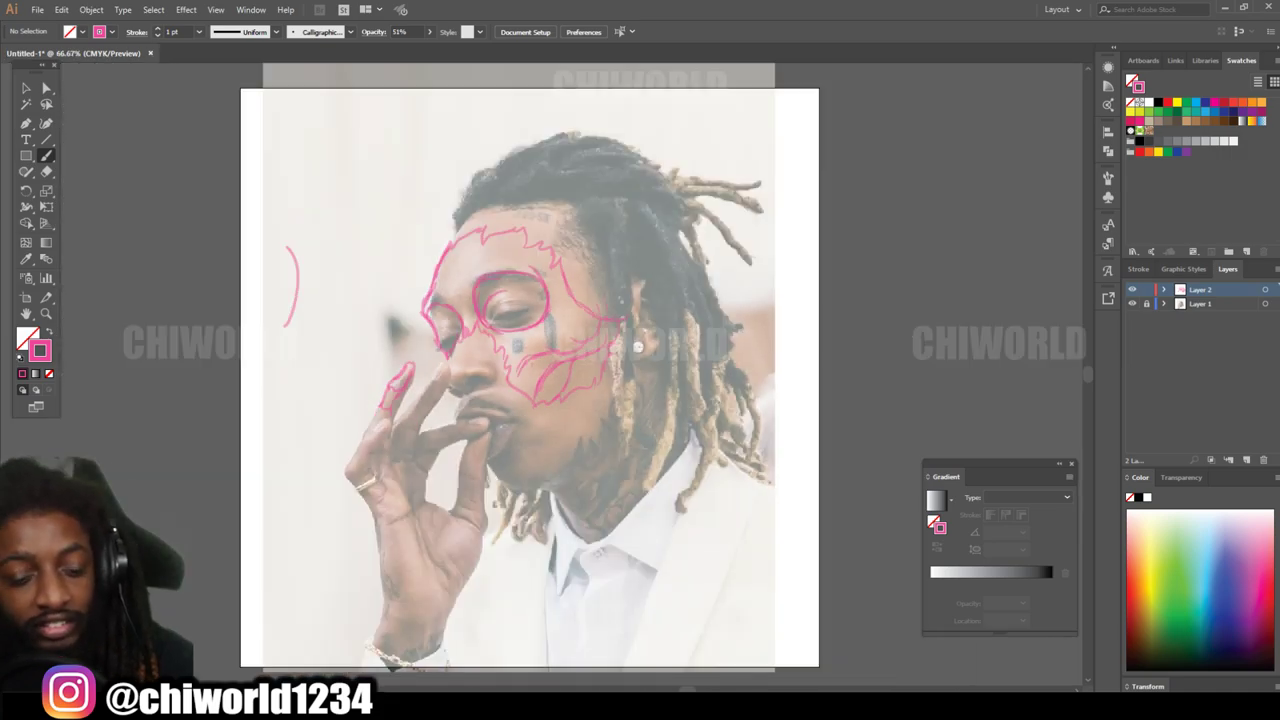
Step: Delete the stray pink curve left of the face
key(v)
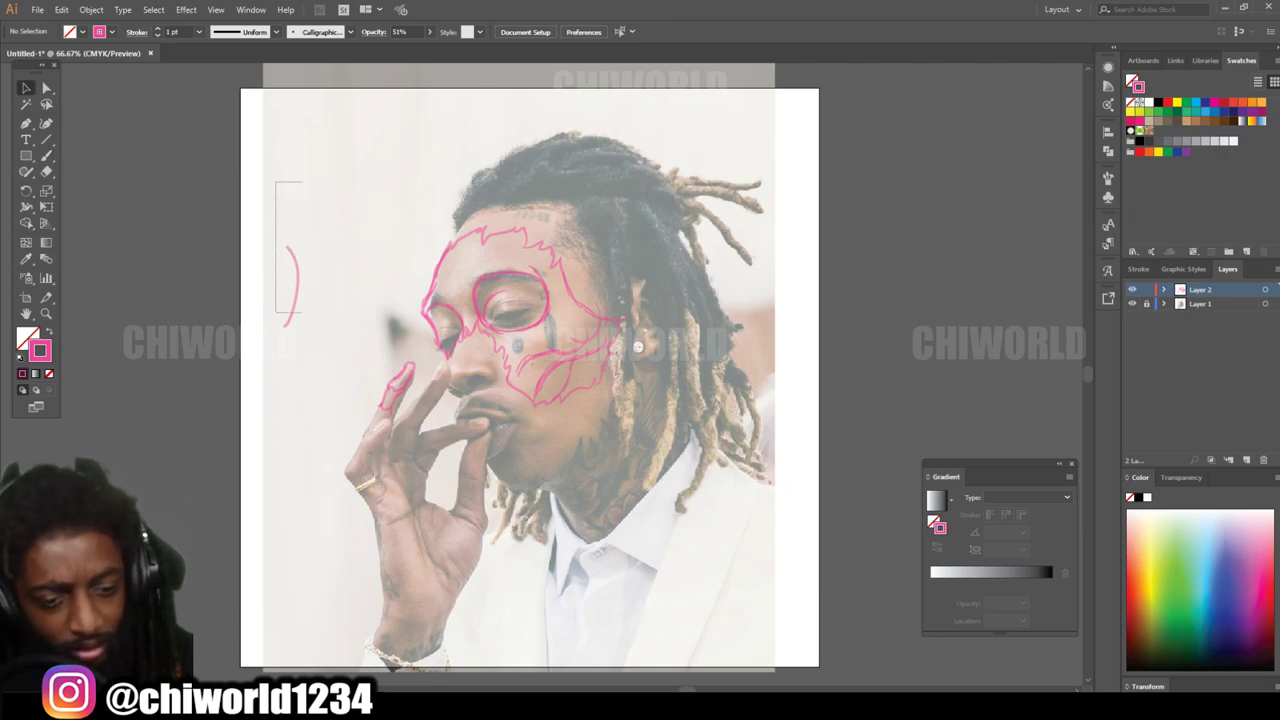
click(291, 285)
key(Delete)
Step: Fade the whole pink skull sketch to 33% opacity and deselect it
drag(300, 195, 464, 350)
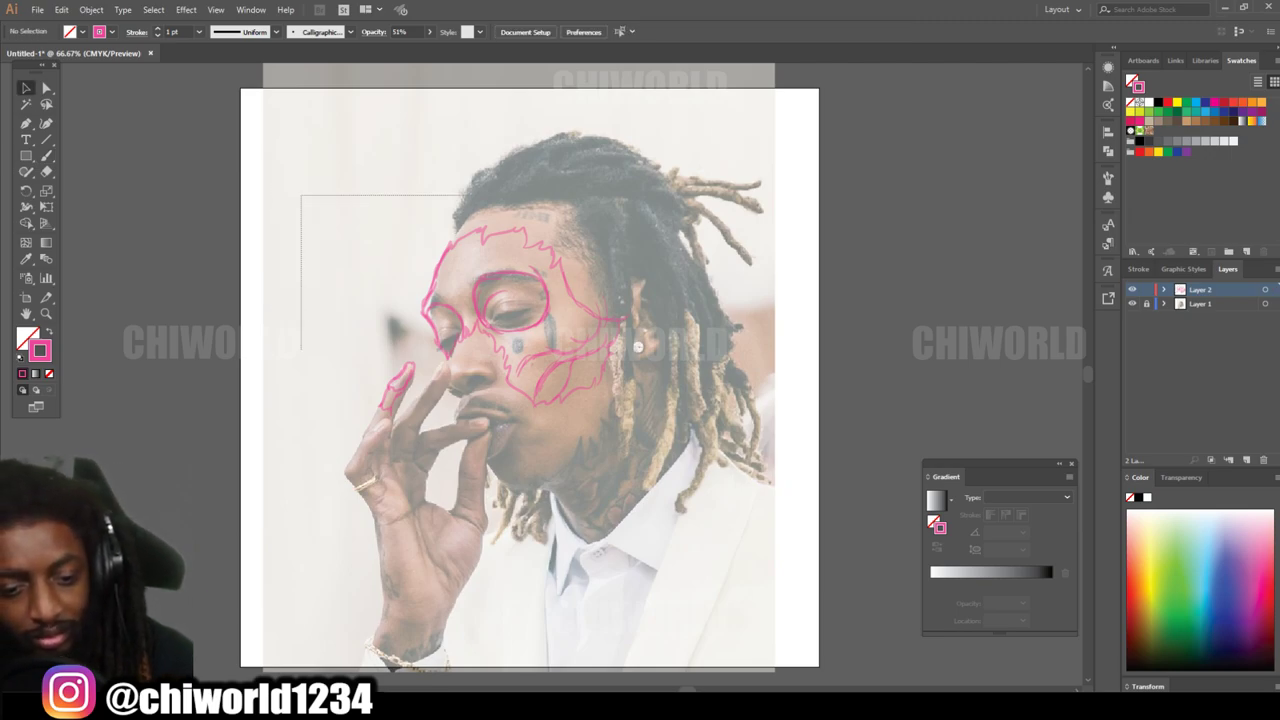
drag(700, 464, 700, 464)
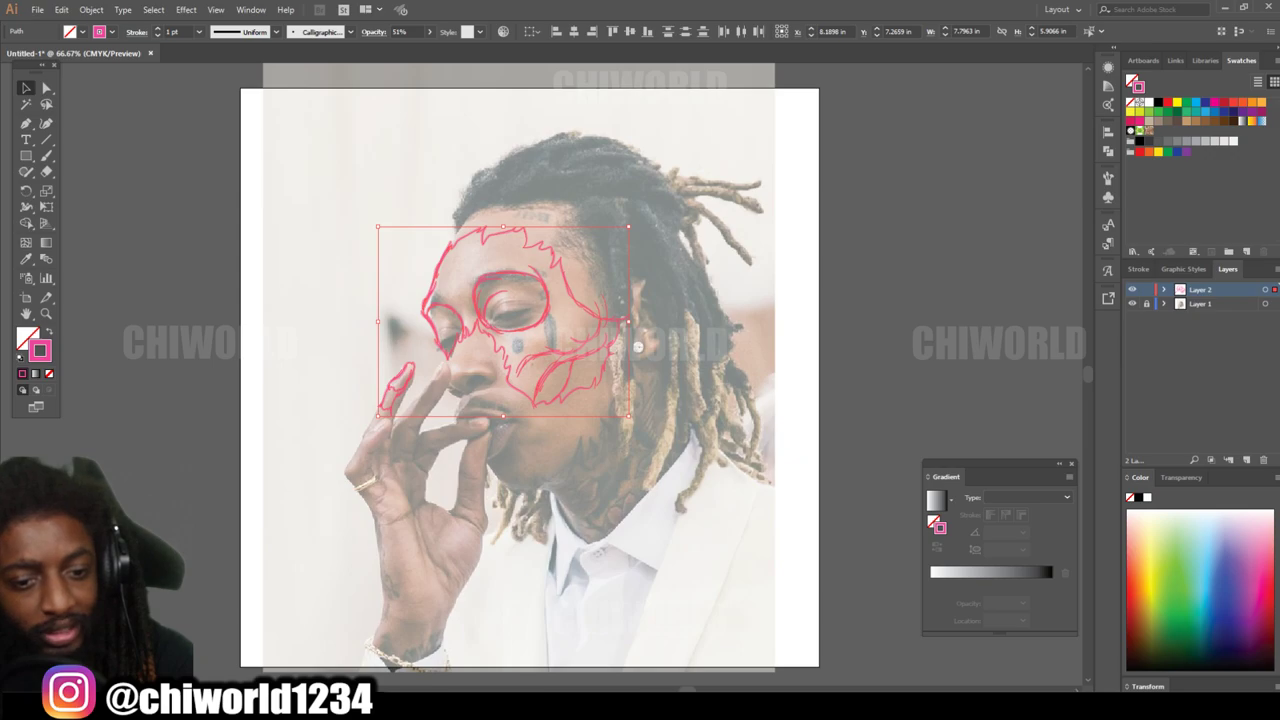
click(430, 31)
key(Return)
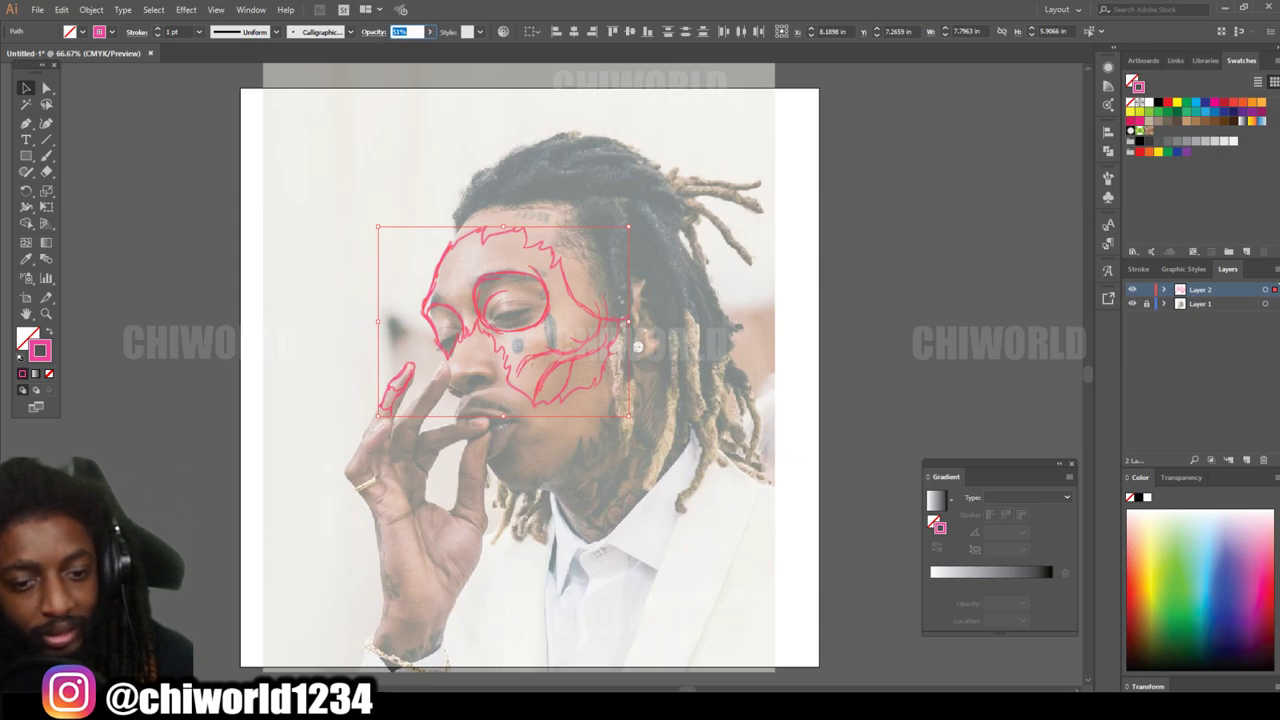
click(430, 31)
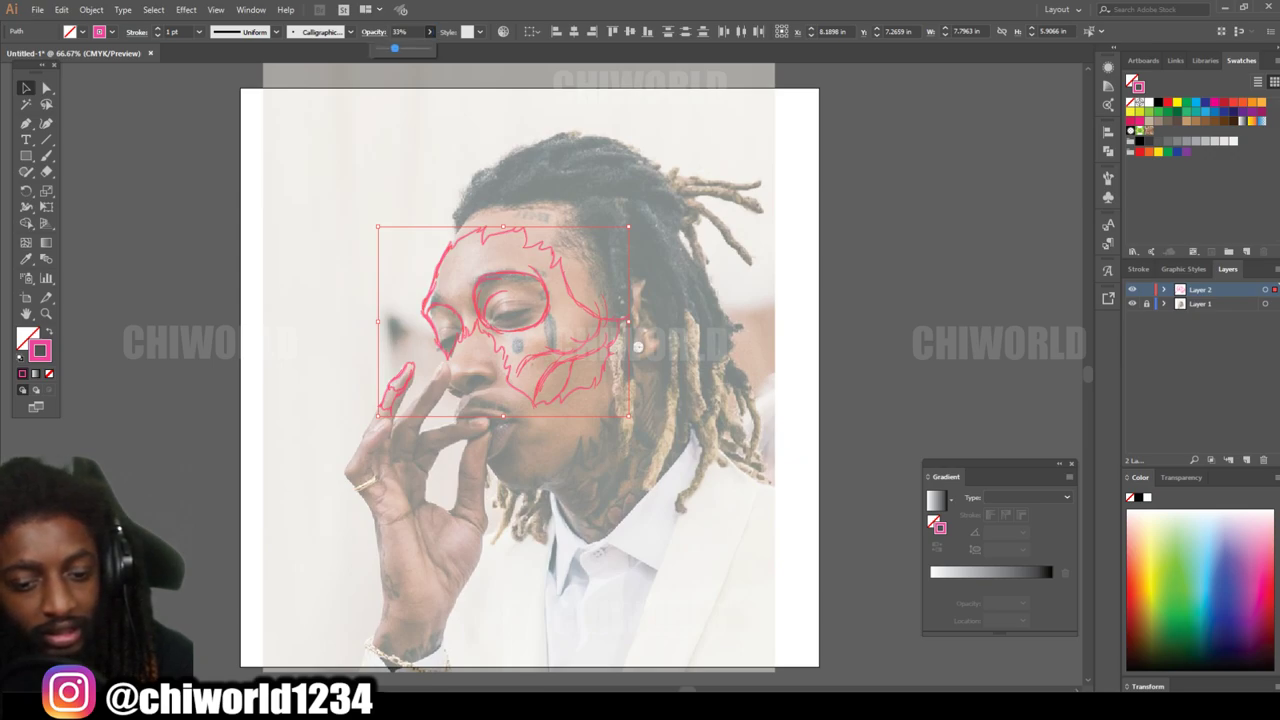
key(Return)
key(ctrl+shift+a)
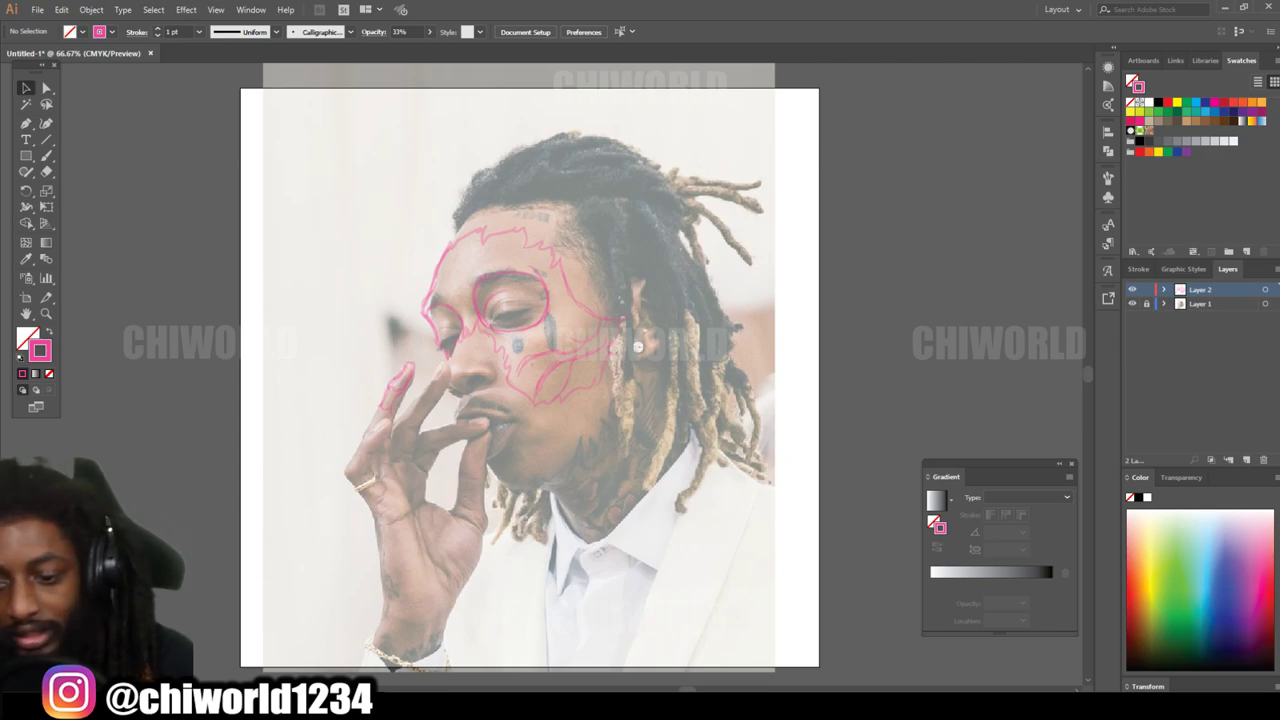
Step: Add a new Layer 3 and switch to the Paintbrush with a default black stroke
click(1246, 460)
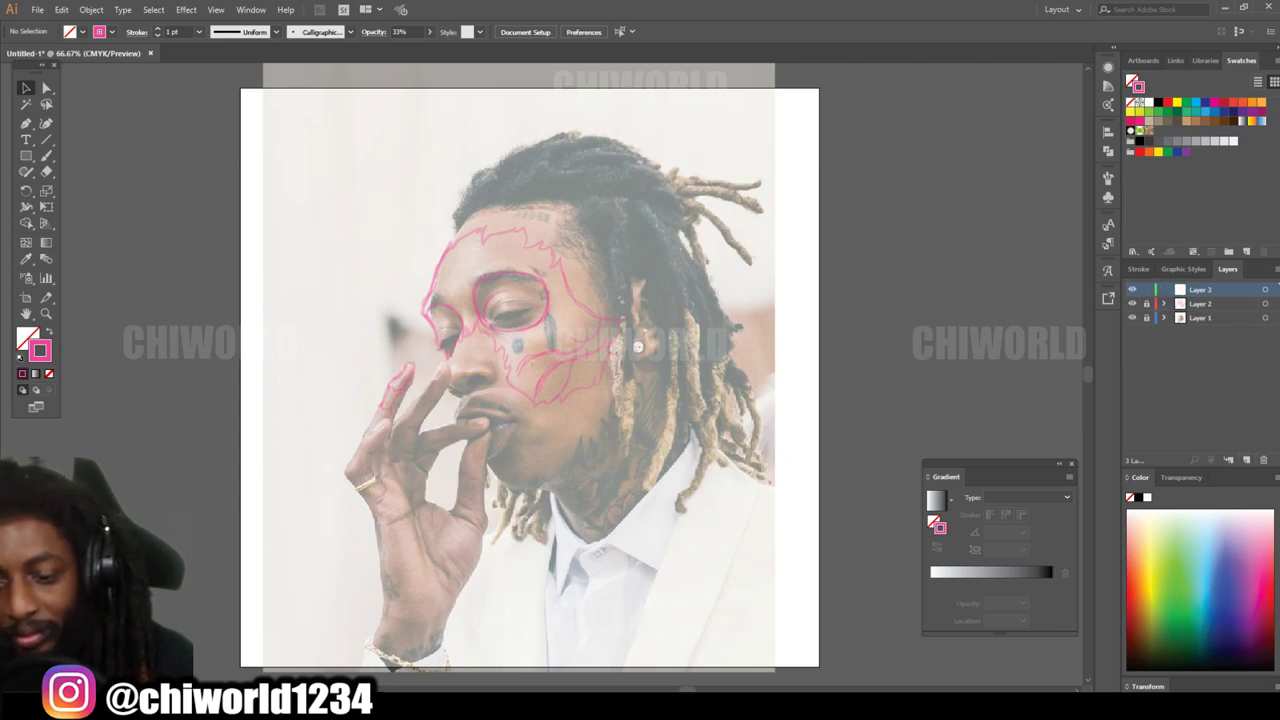
key(d)
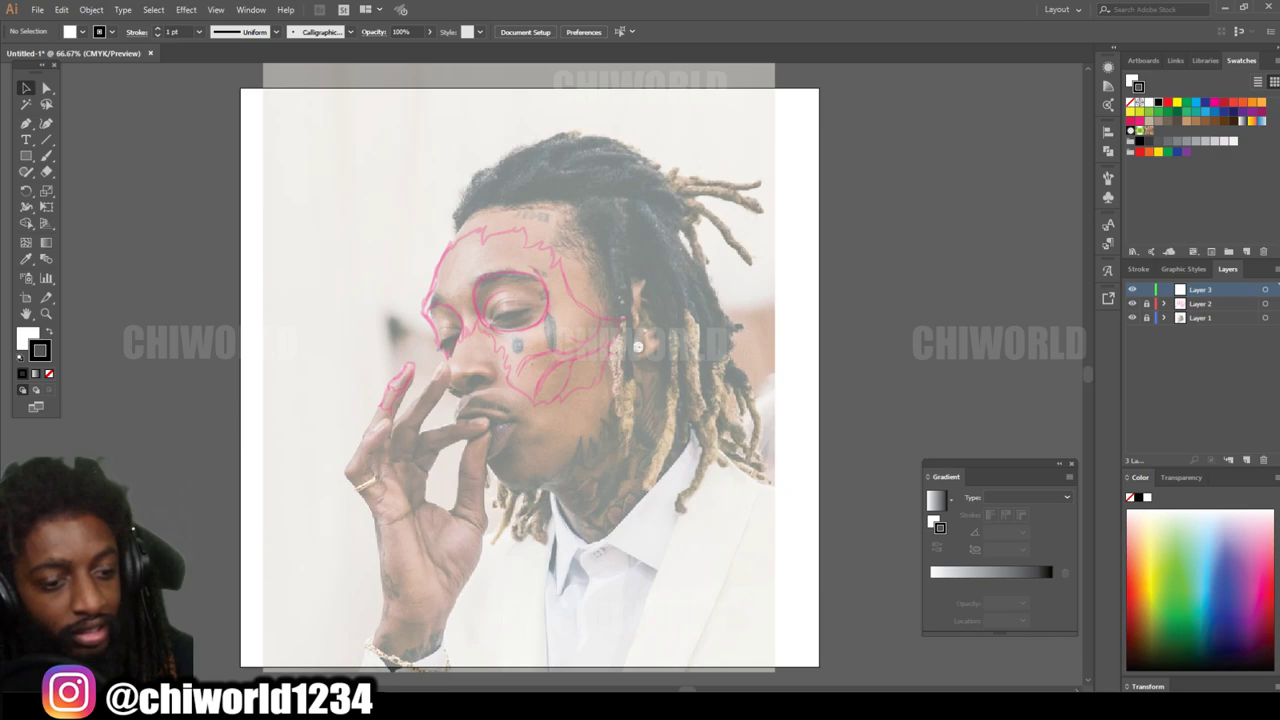
key(b)
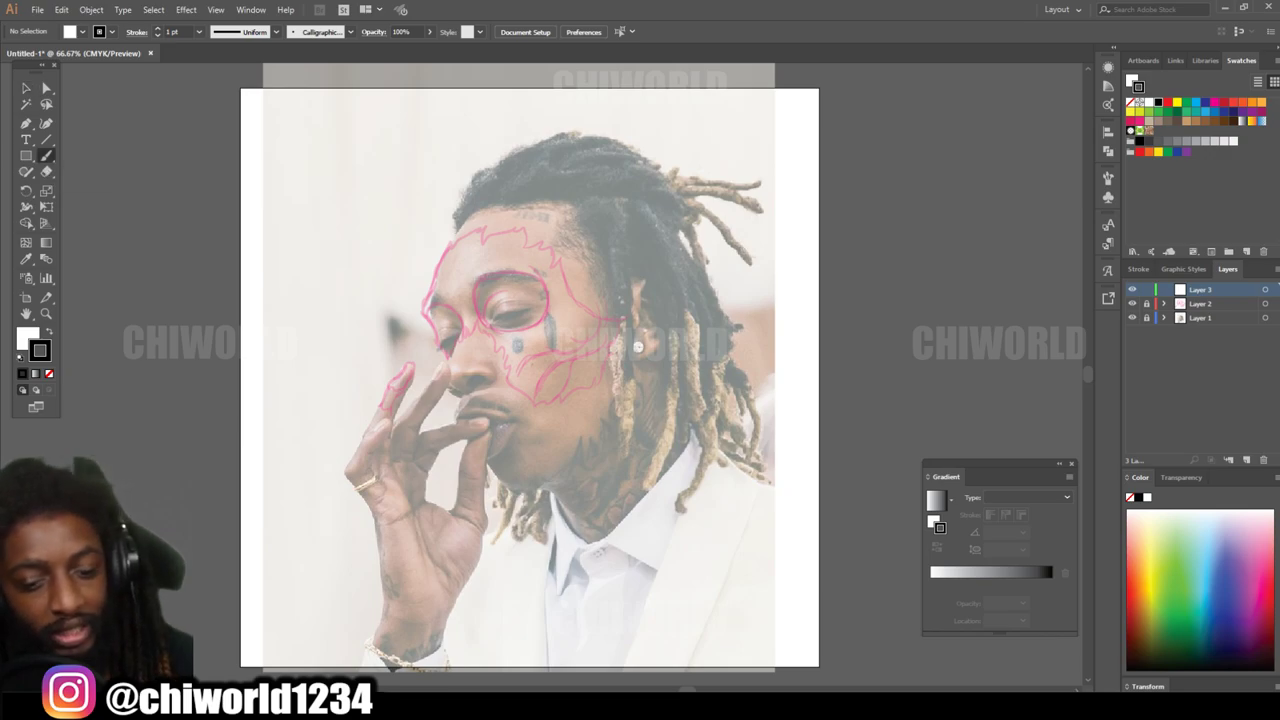
scroll(529, 387, up, 2)
scroll(514, 393, down, 1)
scroll(514, 393, up, 5)
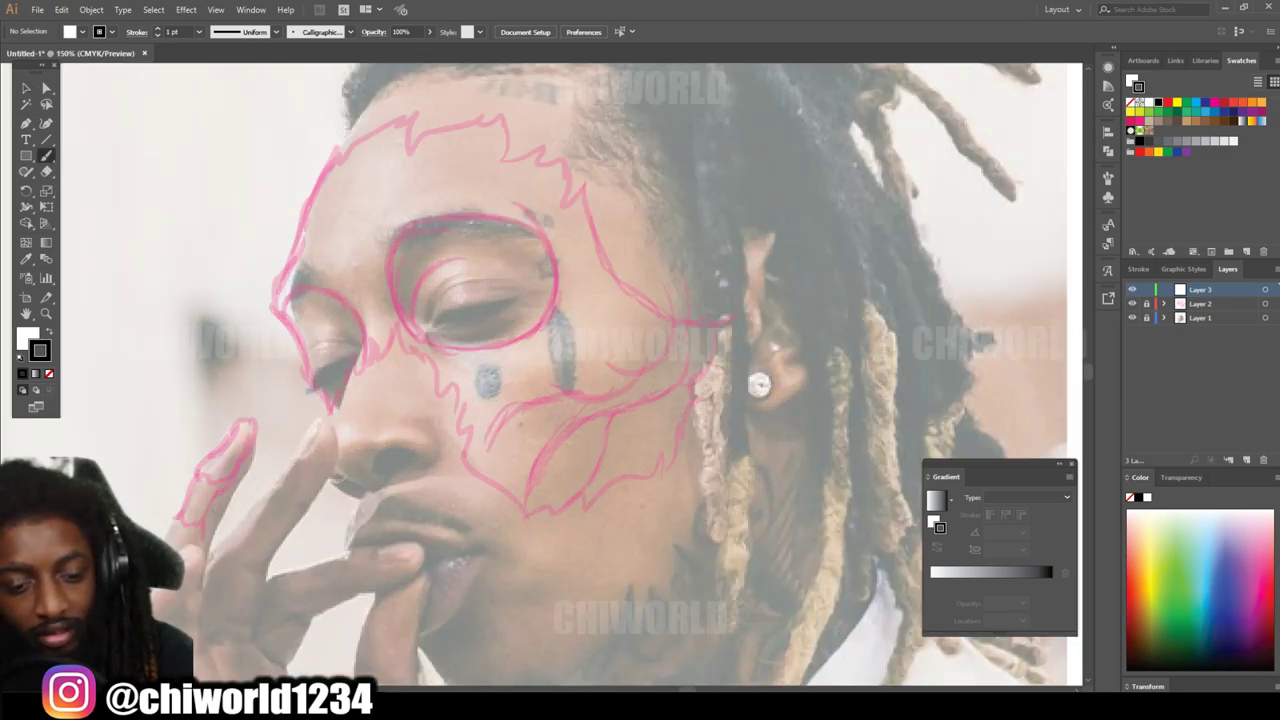
scroll(542, 374, left, 2)
scroll(542, 374, down, 1)
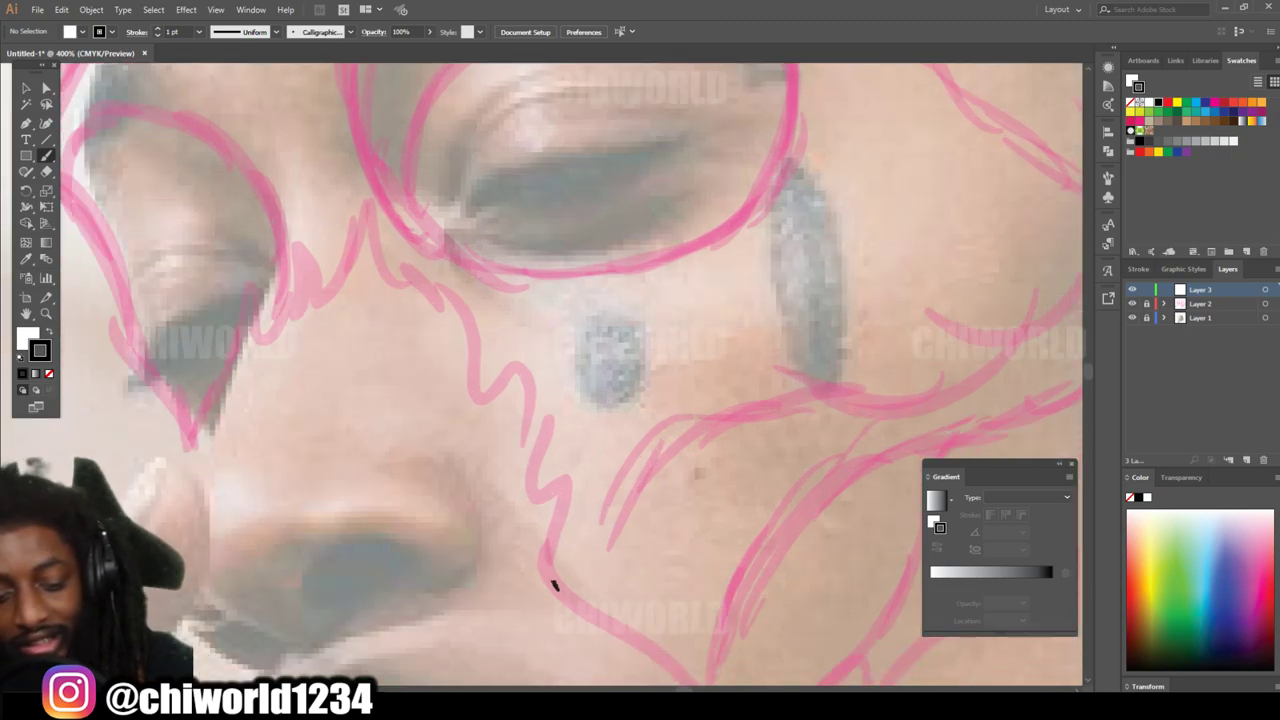
Step: Ink wavy, curling black strokes along the sketch from cheek to nose
drag(543, 490, 566, 495)
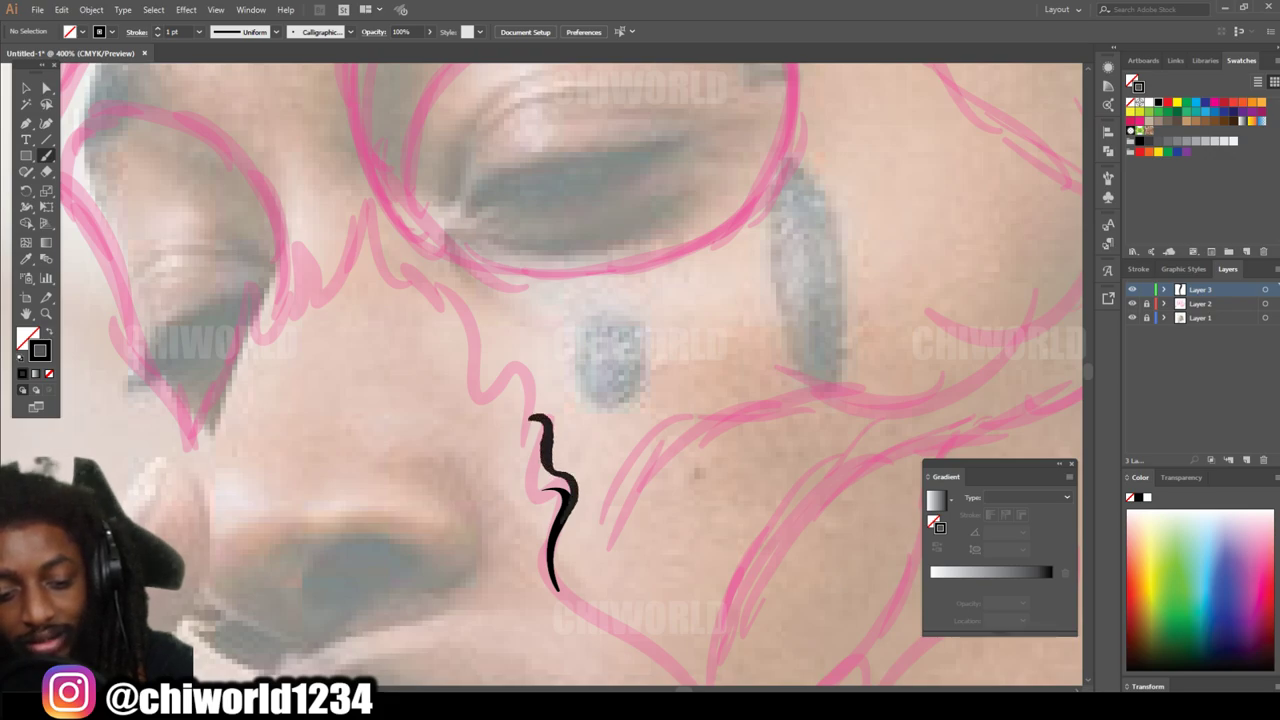
mouse_move(560, 492)
mouse_down()
mouse_move(505, 493)
mouse_move(537, 405)
mouse_move(489, 377)
mouse_move(415, 290)
mouse_up()
mouse_move(532, 440)
mouse_down()
mouse_move(472, 427)
mouse_move(434, 377)
mouse_move(417, 297)
mouse_move(372, 310)
mouse_move(322, 284)
mouse_up()
mouse_move(420, 298)
mouse_down()
mouse_move(363, 220)
mouse_move(313, 282)
mouse_move(298, 338)
mouse_move(286, 270)
mouse_up()
mouse_move(330, 230)
mouse_down()
mouse_move(255, 278)
mouse_move(160, 378)
mouse_up()
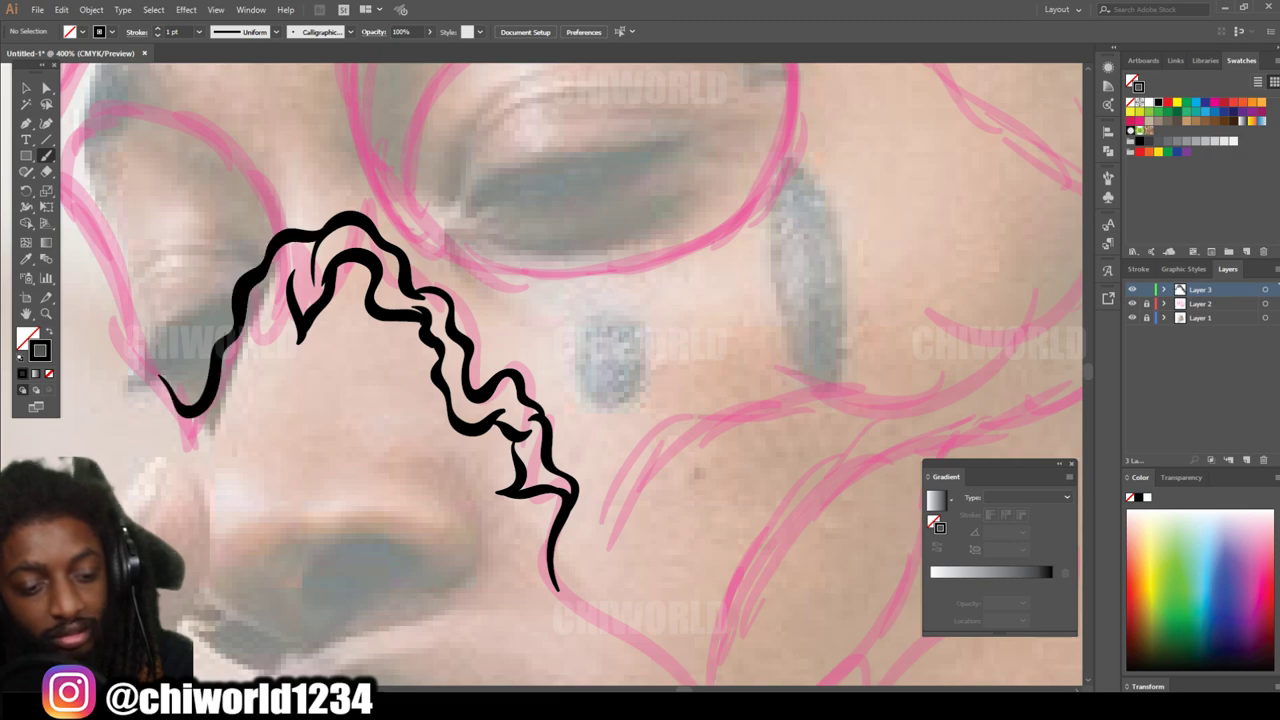
key(ctrl+minus)
key(ctrl+equal)
key(ctrl+equal)
mouse_move(418, 508)
mouse_down()
mouse_move(510, 185)
mouse_move(375, 480)
mouse_move(300, 420)
mouse_move(315, 355)
mouse_up()
key(ctrl+minus)
Step: Extend the black outline along the jaw, ending in a curling hook with a spike
mouse_move(741, 453)
mouse_down()
mouse_move(398, 495)
mouse_move(355, 430)
mouse_move(478, 535)
mouse_move(680, 480)
mouse_up()
drag(655, 500, 588, 580)
mouse_move(604, 512)
mouse_down()
mouse_move(495, 580)
mouse_move(480, 564)
mouse_move(430, 562)
mouse_up()
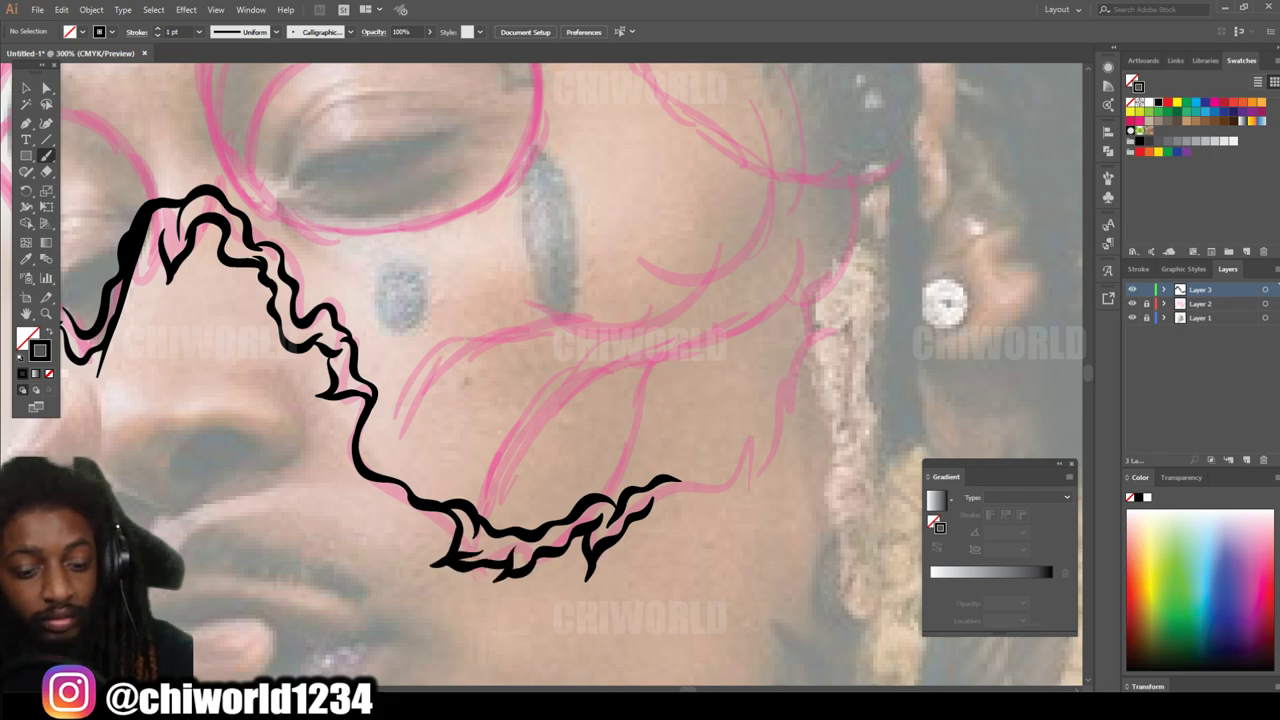
key(ctrl+equal)
scroll(540, 380, down, 1)
mouse_move(404, 492)
mouse_down()
mouse_move(476, 478)
mouse_move(498, 440)
mouse_up()
mouse_move(436, 470)
mouse_down()
mouse_move(463, 442)
mouse_move(446, 424)
mouse_move(486, 422)
mouse_up()
mouse_move(492, 470)
mouse_down()
mouse_move(590, 414)
mouse_move(552, 406)
mouse_move(584, 388)
mouse_move(605, 440)
mouse_move(632, 328)
mouse_up()
mouse_move(560, 388)
mouse_down()
mouse_move(582, 336)
mouse_move(644, 270)
mouse_up()
drag(616, 334, 672, 268)
scroll(572, 445, down, 3)
scroll(572, 445, up, 4)
scroll(572, 445, up, 1)
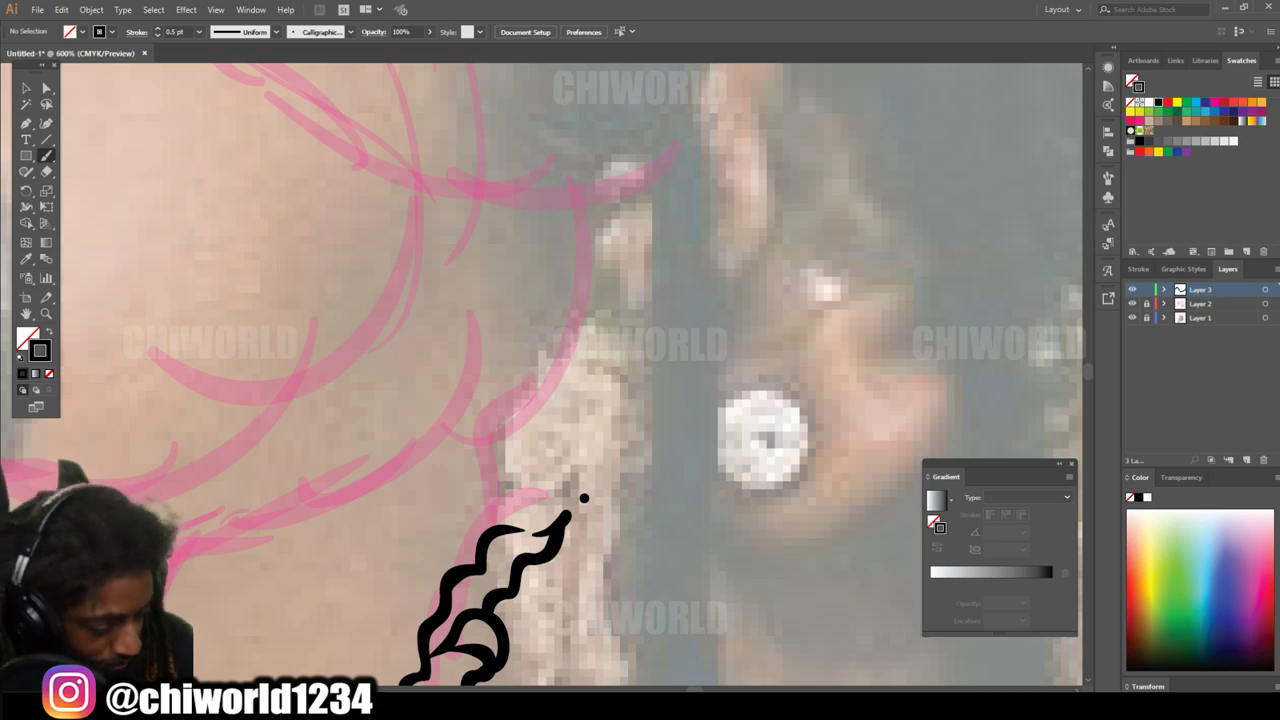
Step: Ink a leaf-like flourish near the earring with curls rising to sharp tips
mouse_move(584, 498)
mouse_down()
mouse_move(629, 479)
mouse_move(509, 499)
mouse_move(500, 442)
mouse_up()
mouse_move(480, 530)
mouse_down()
mouse_move(560, 400)
mouse_move(612, 410)
mouse_move(500, 430)
mouse_move(580, 295)
mouse_up()
mouse_move(578, 355)
mouse_down()
mouse_move(613, 273)
mouse_move(594, 225)
mouse_move(608, 267)
mouse_move(665, 141)
mouse_move(560, 256)
mouse_up()
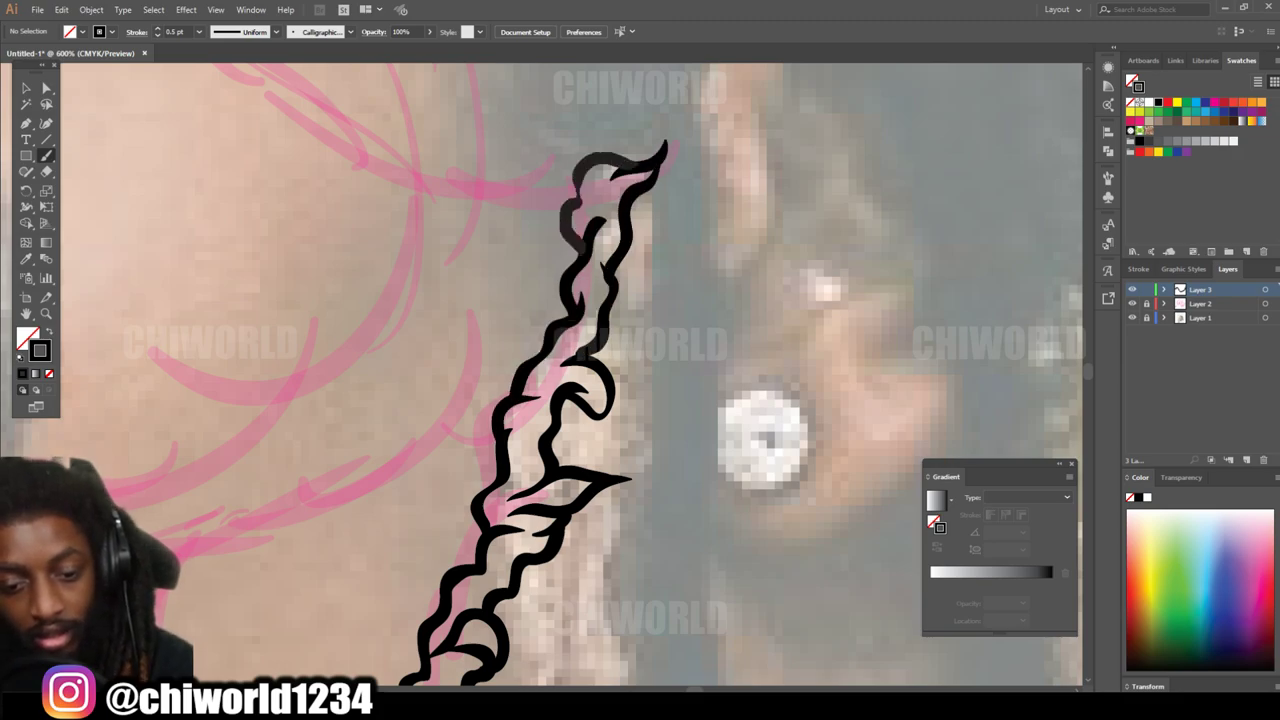
key(ctrl+1)
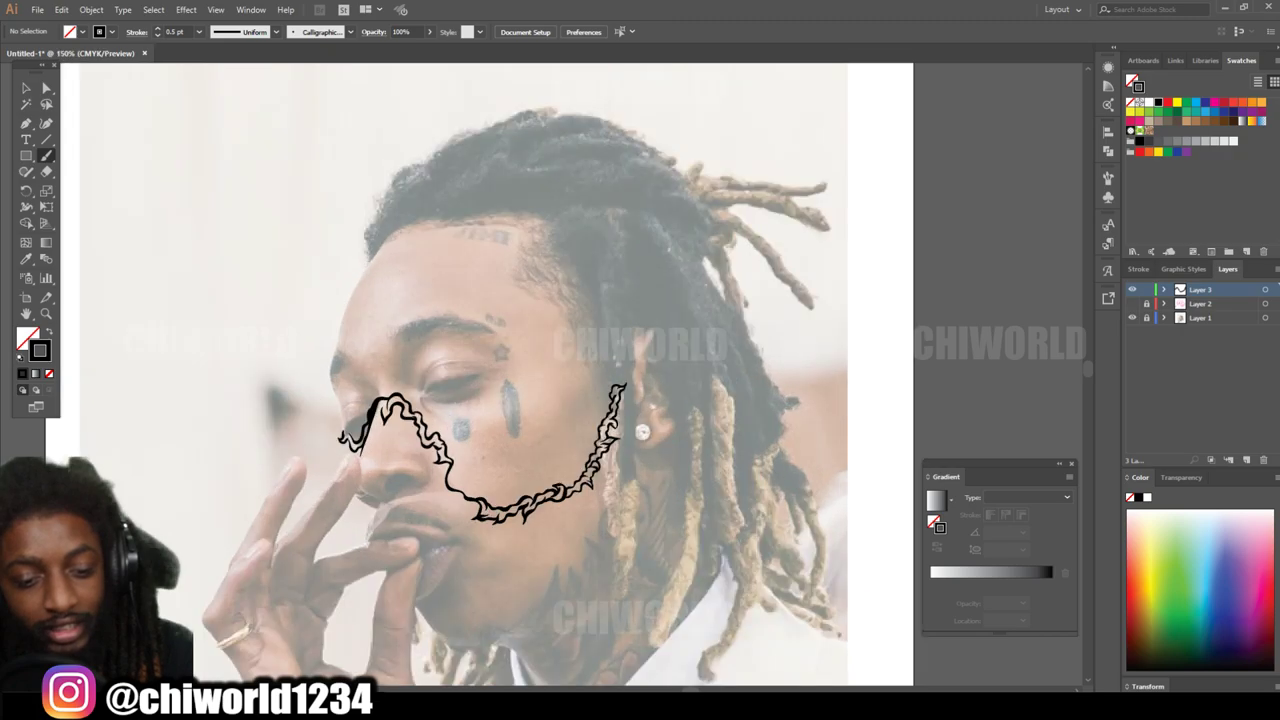
Step: Ink looping black strokes up the skull's side toward the temple
key(ctrl+plus)
key(ctrl+plus)
key(ctrl+plus)
key(ctrl+plus)
mouse_move(796, 505)
mouse_down()
mouse_move(682, 491)
mouse_move(664, 383)
mouse_move(529, 339)
mouse_move(486, 206)
mouse_up()
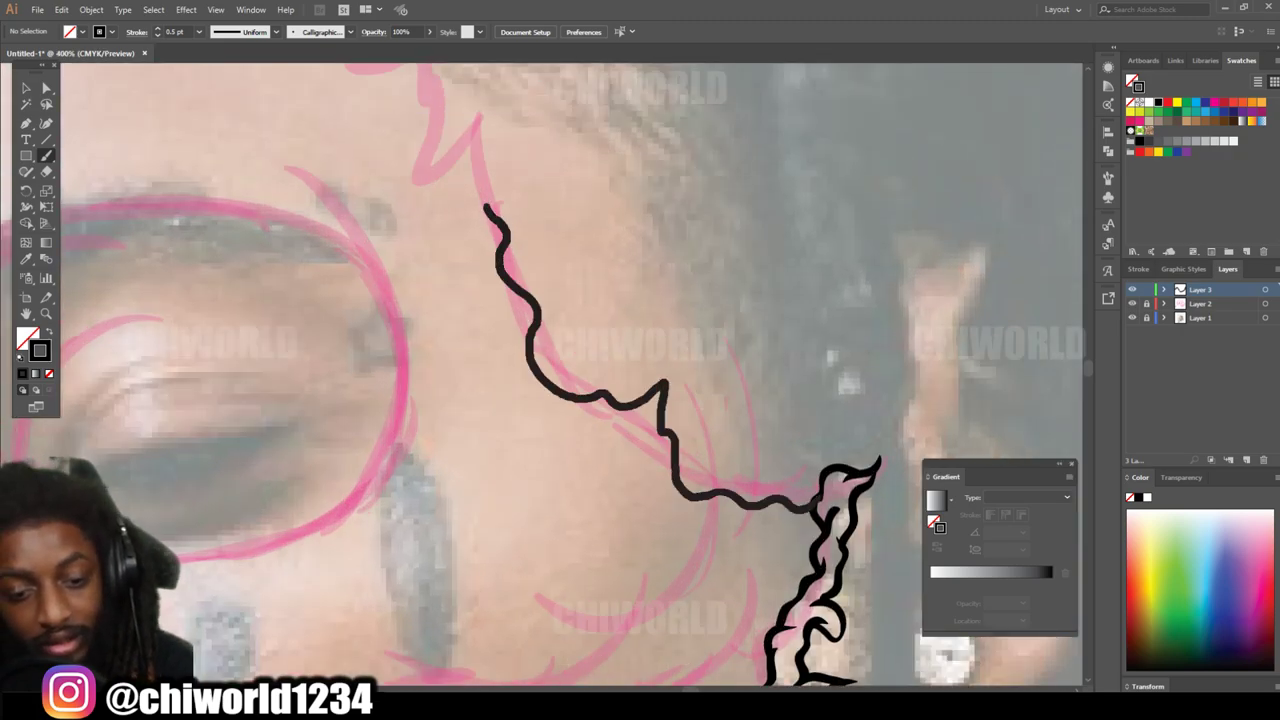
key(ctrl+plus)
mouse_move(742, 522)
mouse_down()
mouse_move(727, 438)
mouse_move(689, 440)
mouse_move(673, 492)
mouse_move(600, 464)
mouse_move(580, 382)
mouse_move(531, 410)
mouse_move(507, 300)
mouse_move(423, 372)
mouse_move(340, 320)
mouse_move(348, 242)
mouse_move(305, 160)
mouse_up()
key(ctrl+minus)
key(ctrl+minus)
key(ctrl+minus)
key(ctrl+plus)
key(ctrl+plus)
key(ctrl+plus)
key(ctrl+plus)
mouse_move(382, 500)
mouse_down()
mouse_move(355, 428)
mouse_move(351, 340)
mouse_move(325, 300)
mouse_up()
mouse_move(320, 355)
mouse_down()
mouse_move(330, 284)
mouse_move(297, 244)
mouse_move(276, 160)
mouse_up()
mouse_move(290, 340)
mouse_down()
mouse_move(260, 216)
mouse_move(258, 175)
mouse_up()
Step: Add a C-shaped curl with smaller inner strokes to the side outline
key(ctrl+minus)
key(ctrl+minus)
key(ctrl+plus)
key(ctrl+plus)
key(ctrl+plus)
key(ctrl+plus)
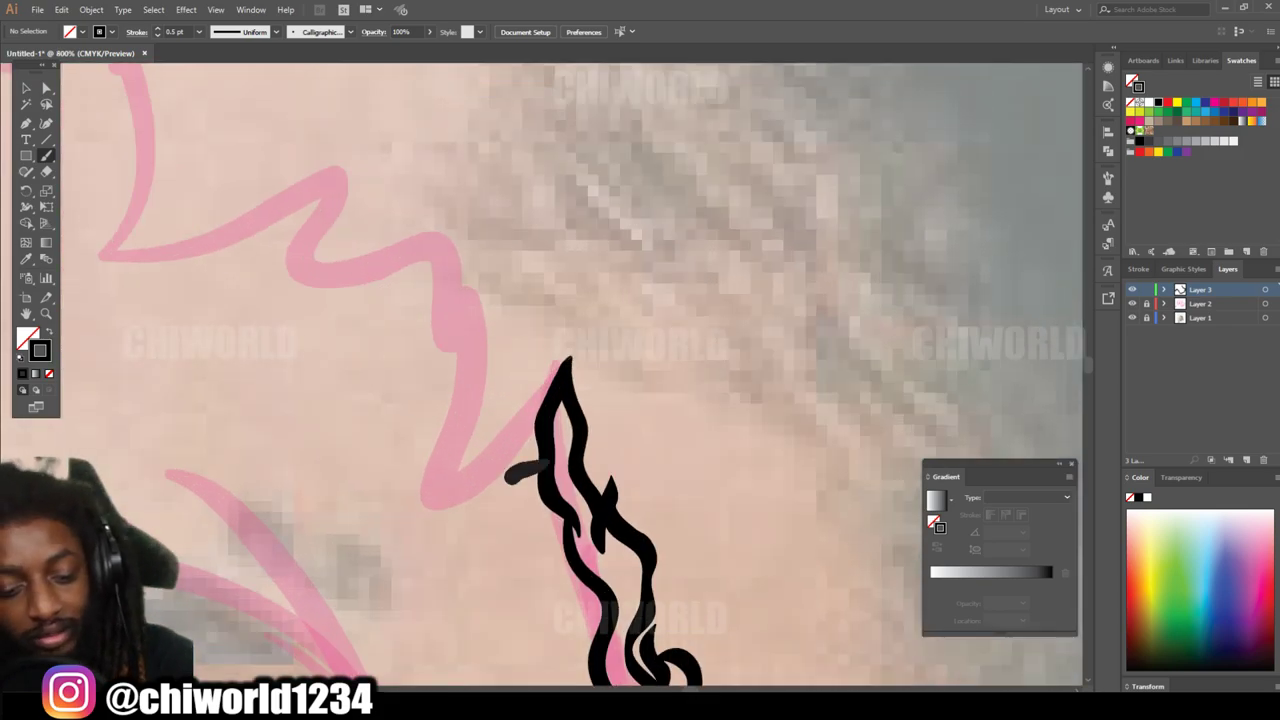
drag(418, 376, 543, 466)
drag(487, 372, 462, 472)
mouse_move(410, 385)
mouse_down()
mouse_move(505, 430)
mouse_move(465, 352)
mouse_up()
drag(445, 462, 510, 446)
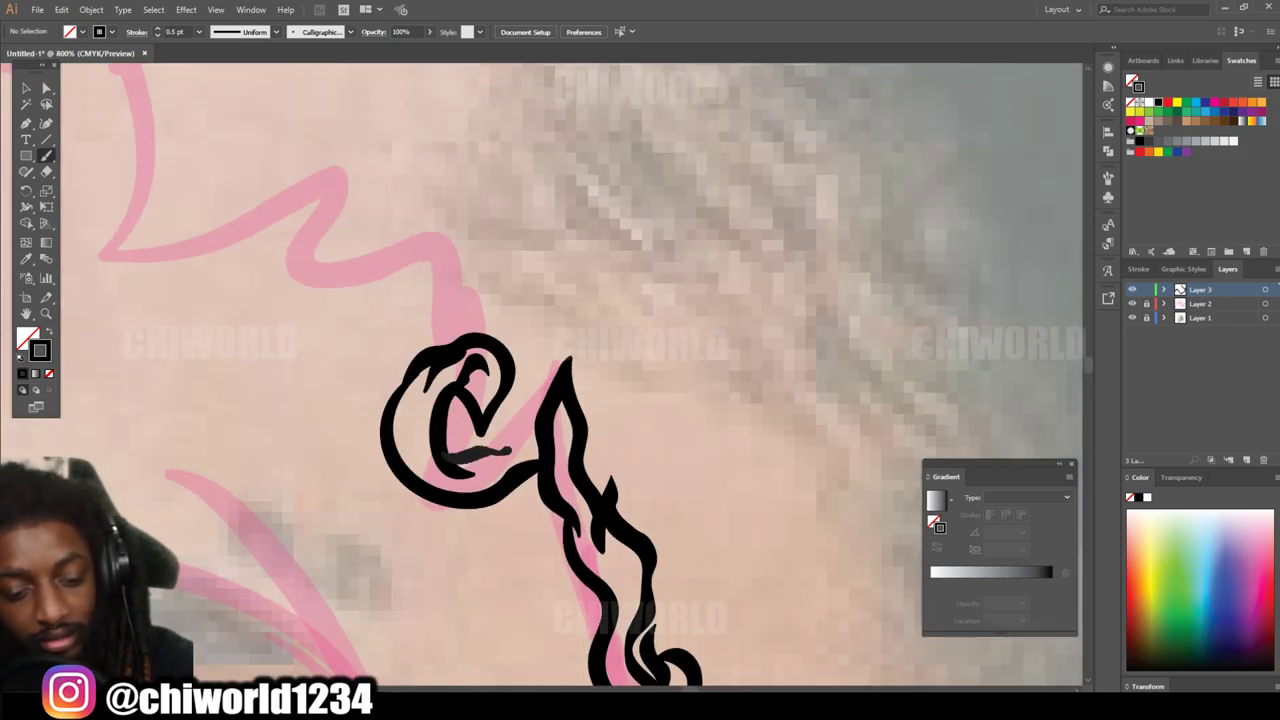
scroll(540, 400, up, 3)
mouse_move(400, 455)
mouse_down()
mouse_move(402, 318)
mouse_move(115, 305)
mouse_up()
Step: Ink the forehead line with a spike and hooked loop, then hide the photo layer
key(ctrl+minus)
key(ctrl+minus)
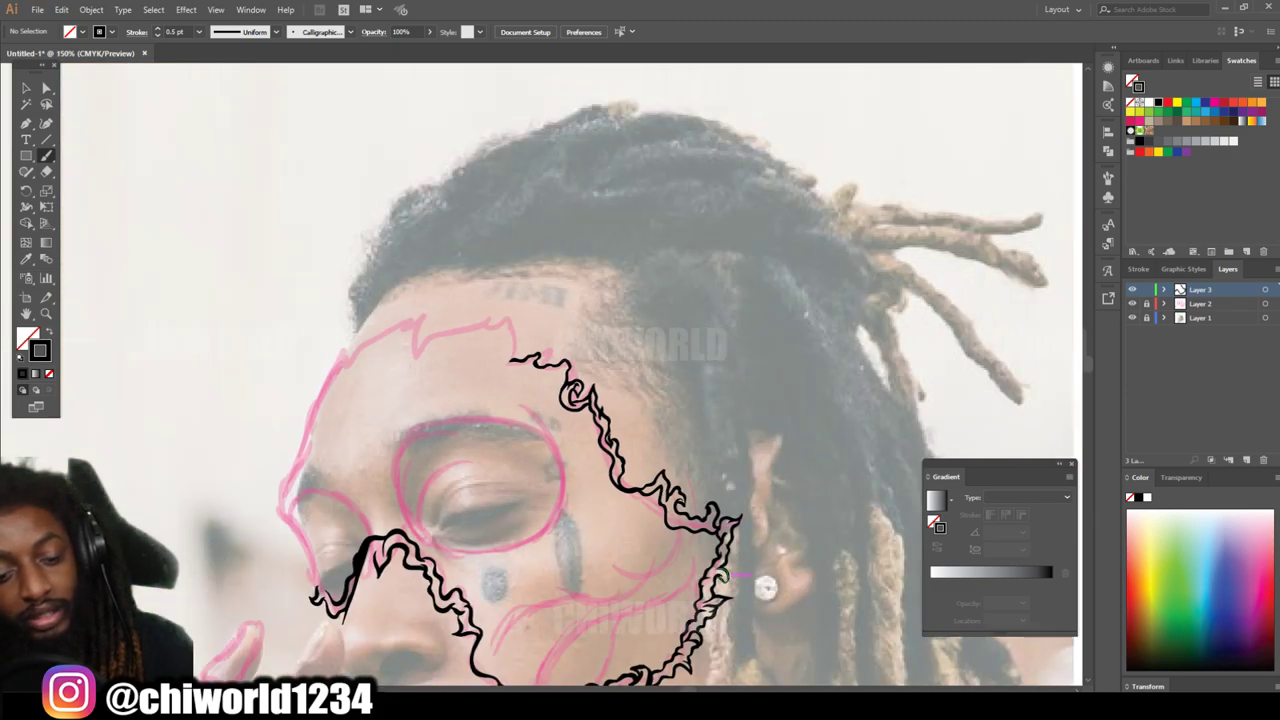
key(ctrl+plus)
mouse_move(142, 408)
mouse_down()
mouse_move(345, 278)
mouse_move(340, 370)
mouse_move(382, 378)
mouse_move(325, 385)
mouse_move(380, 380)
mouse_up()
mouse_move(372, 378)
mouse_down()
mouse_move(425, 319)
mouse_move(467, 319)
mouse_move(547, 276)
mouse_move(522, 353)
mouse_move(622, 311)
mouse_move(645, 350)
mouse_up()
key(ctrl+1)
scroll(725, 528, down, 2)
click(1132, 317)
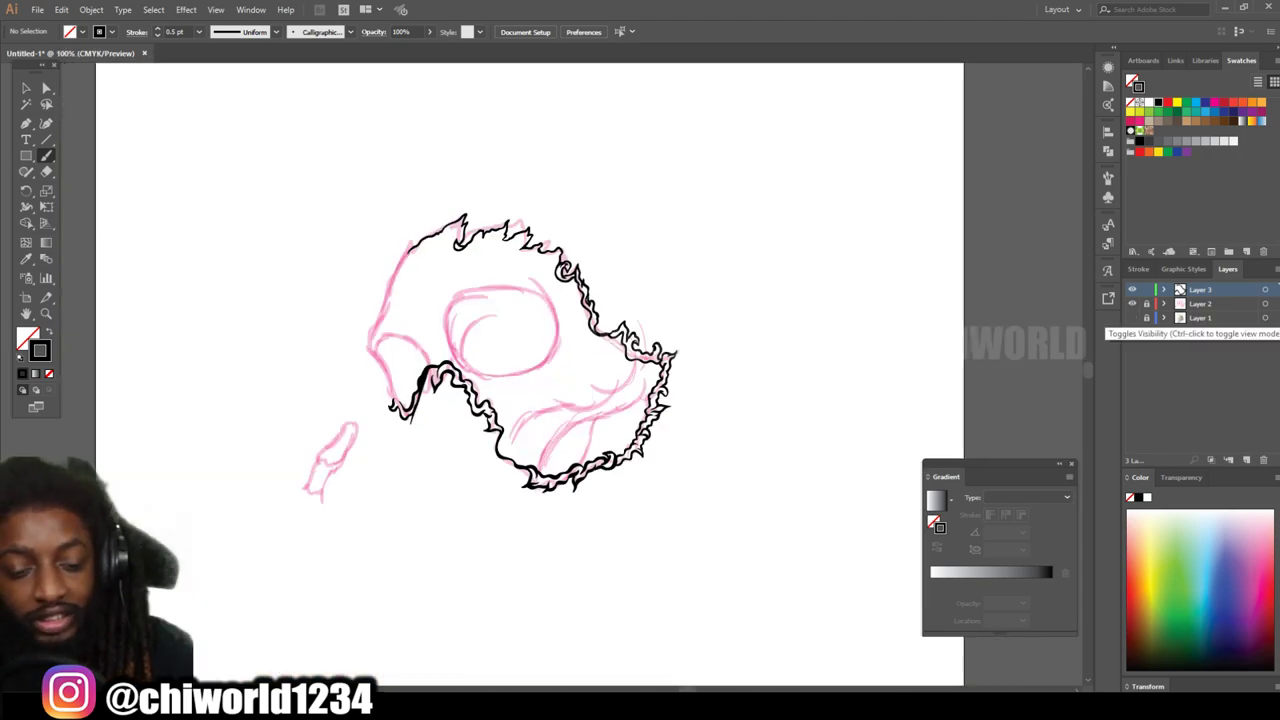
Step: Ink tapered black strokes along the arm sketch and the upper-arm curl
key(ctrl+plus)
key(ctrl+plus)
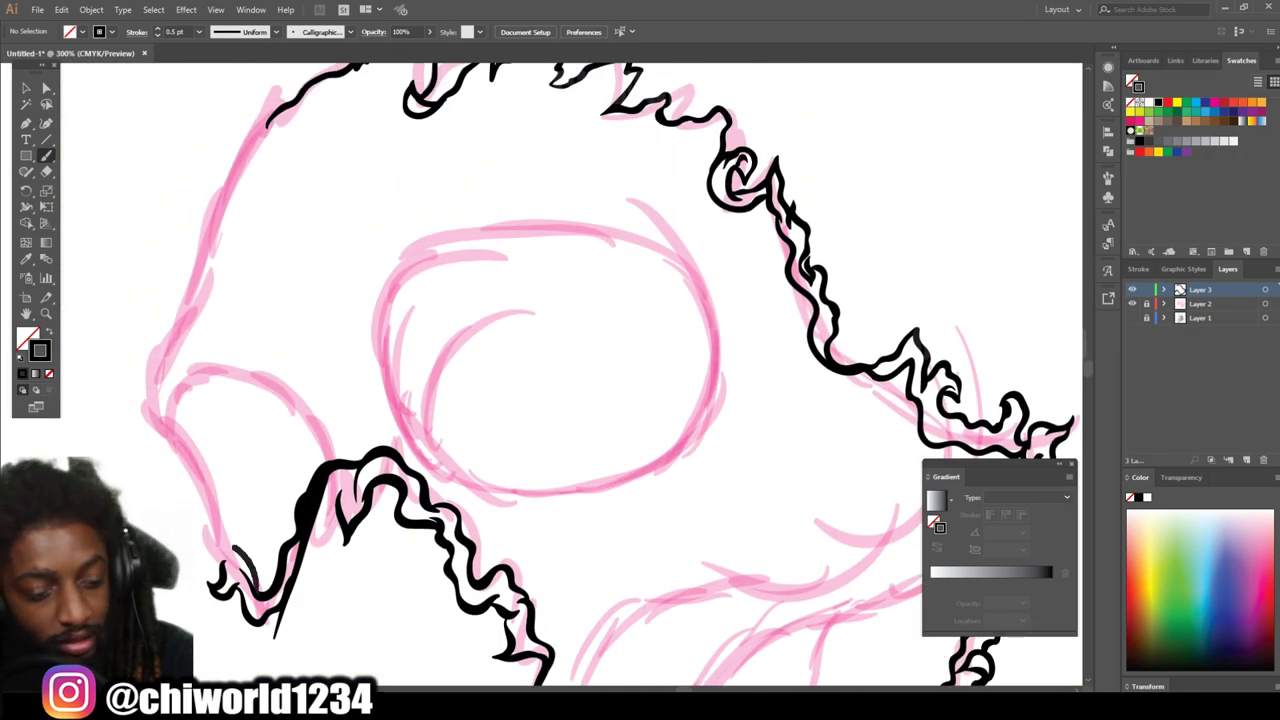
scroll(610, 375, up, 2)
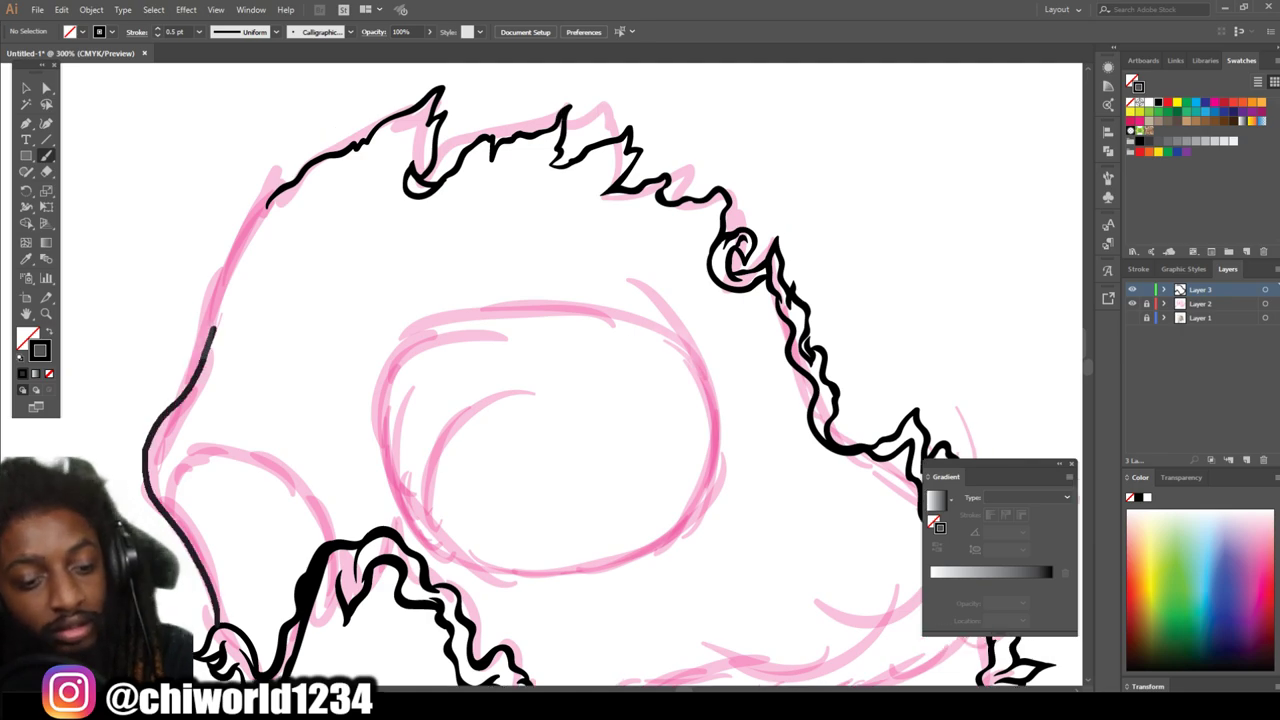
key(ctrl+0)
scroll(460, 430, up, 6)
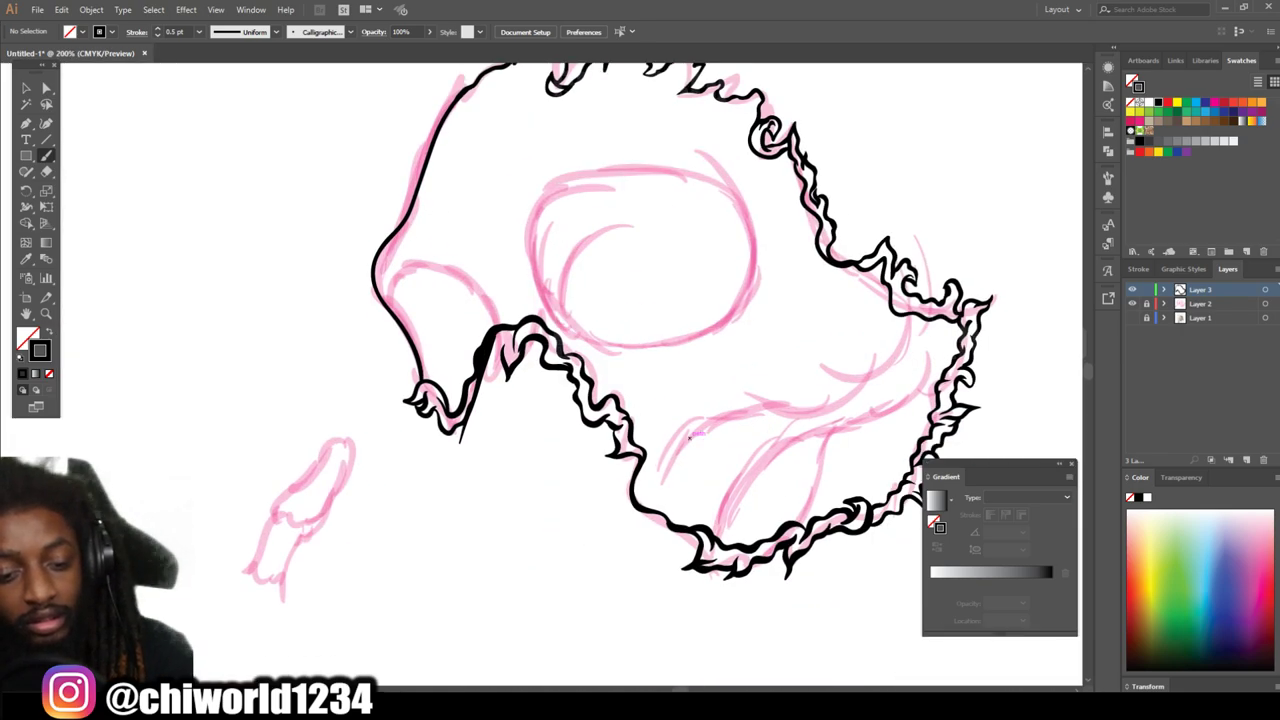
mouse_move(328, 580)
mouse_down()
mouse_move(392, 392)
mouse_move(360, 390)
mouse_move(347, 332)
mouse_up()
mouse_move(380, 386)
mouse_down()
mouse_move(463, 332)
mouse_move(530, 162)
mouse_move(437, 170)
mouse_move(318, 300)
mouse_move(300, 358)
mouse_move(330, 352)
mouse_move(220, 527)
mouse_move(340, 598)
mouse_up()
Step: Trace the circular eye socket outline twice, adding inner curves inside it
scroll(400, 360, down, 5)
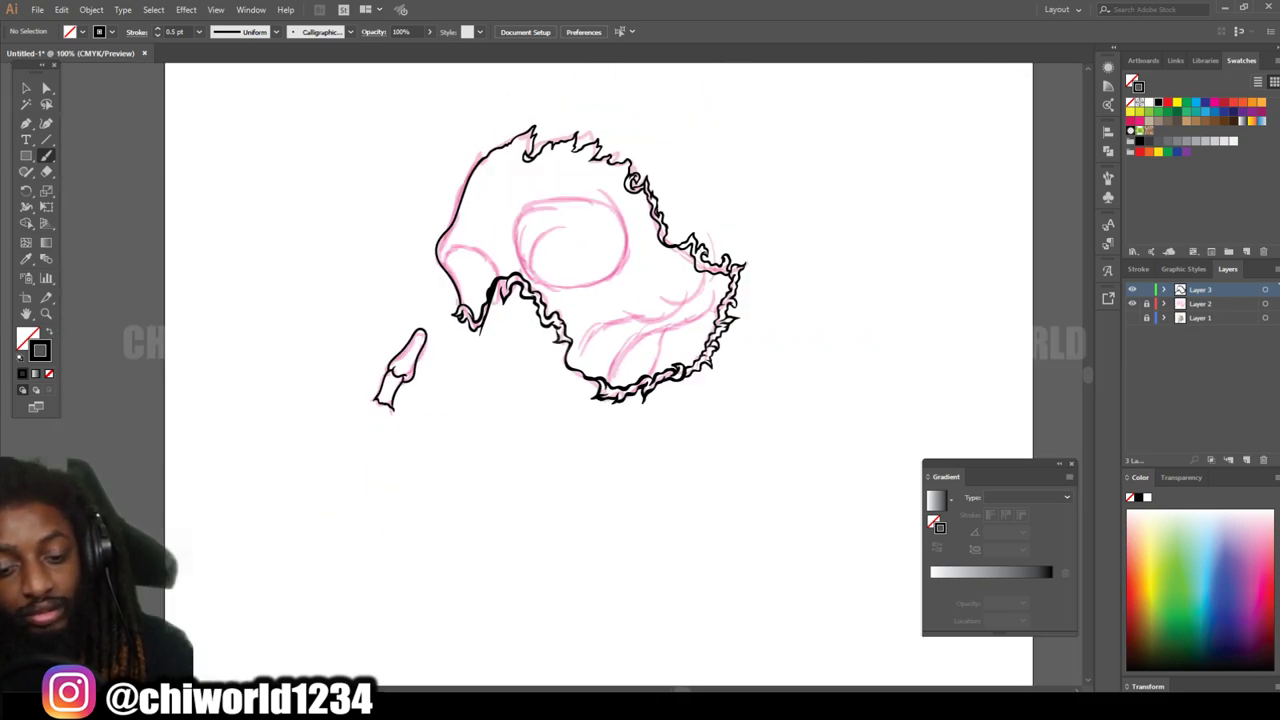
scroll(620, 240, up, 4)
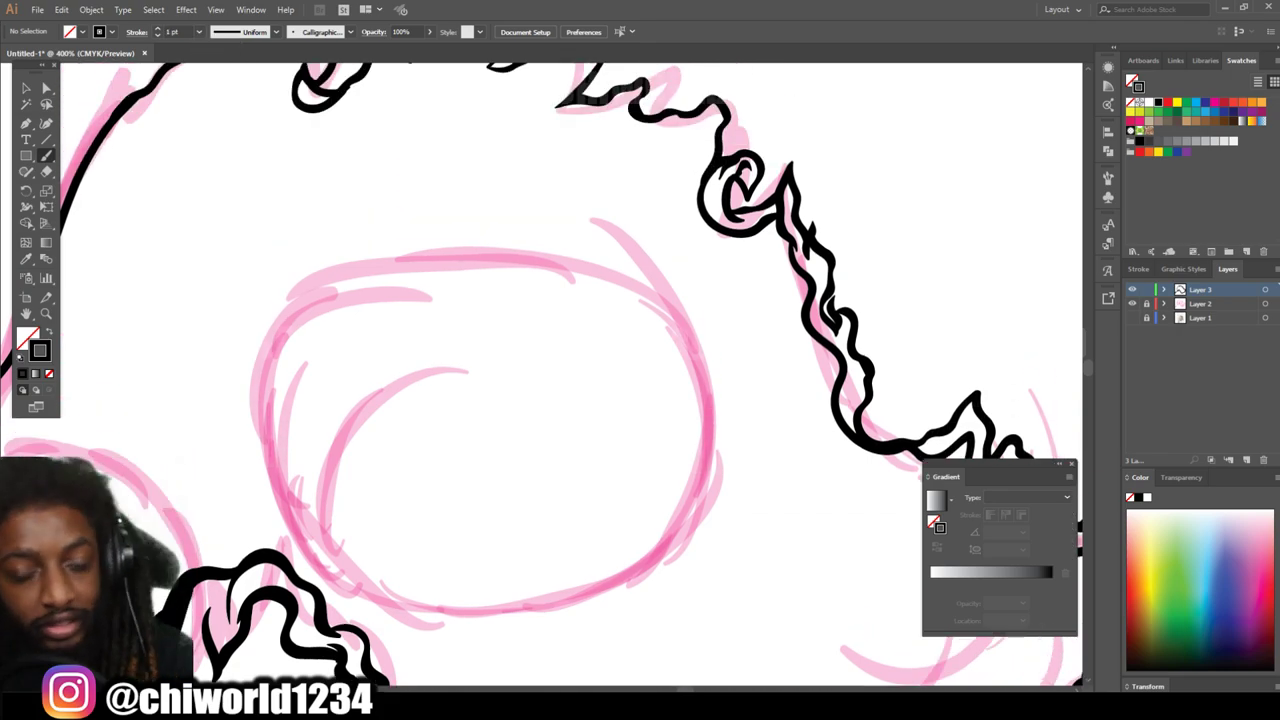
mouse_move(420, 267)
mouse_down()
mouse_move(320, 292)
mouse_move(320, 548)
mouse_move(700, 545)
mouse_move(638, 270)
mouse_up()
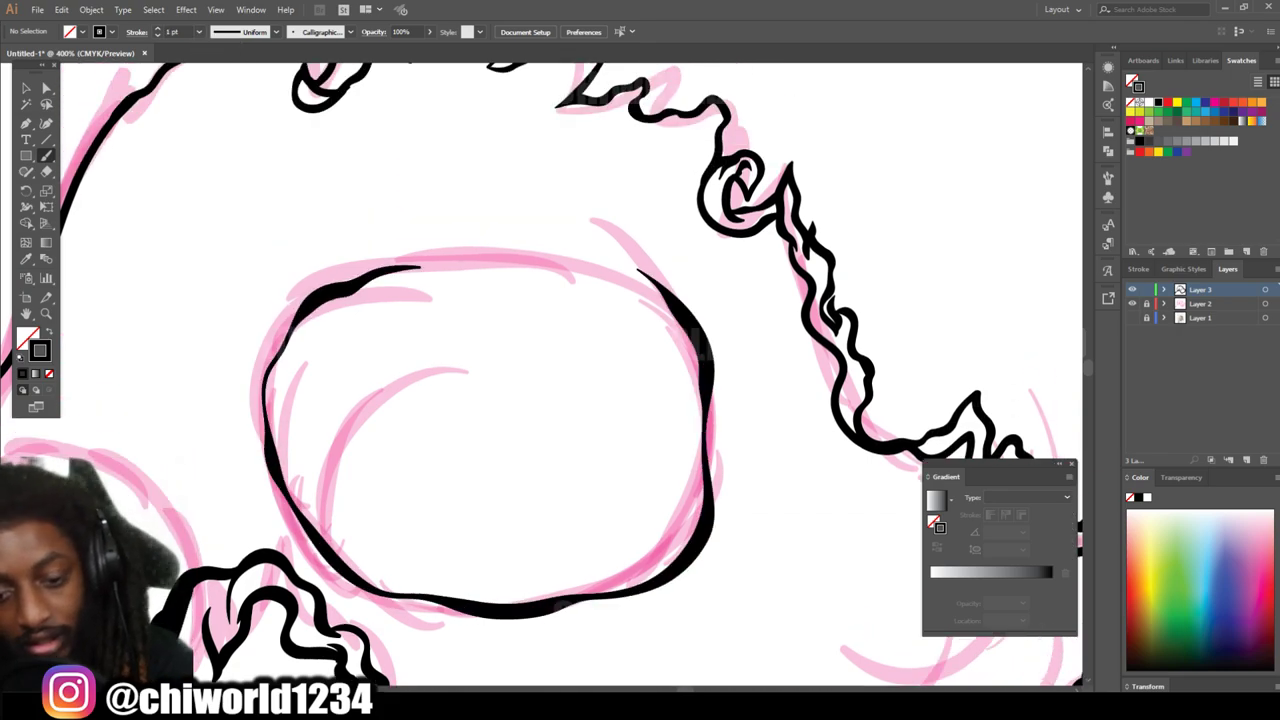
mouse_move(396, 268)
mouse_down()
mouse_move(510, 270)
mouse_move(700, 370)
mouse_up()
mouse_move(530, 612)
mouse_down()
mouse_move(430, 572)
mouse_move(450, 353)
mouse_move(603, 330)
mouse_up()
drag(342, 570, 318, 384)
scroll(644, 373, down, 3)
scroll(475, 418, up, 3)
Step: Add curved strokes below the eye and a long curve above-right of it
mouse_move(466, 530)
mouse_down()
mouse_move(300, 388)
mouse_move(272, 470)
mouse_up()
drag(420, 580, 382, 630)
key(ctrl+1)
scroll(681, 395, up, 3)
scroll(681, 395, down, 1)
mouse_move(385, 485)
mouse_down()
mouse_move(455, 432)
mouse_move(595, 380)
mouse_up()
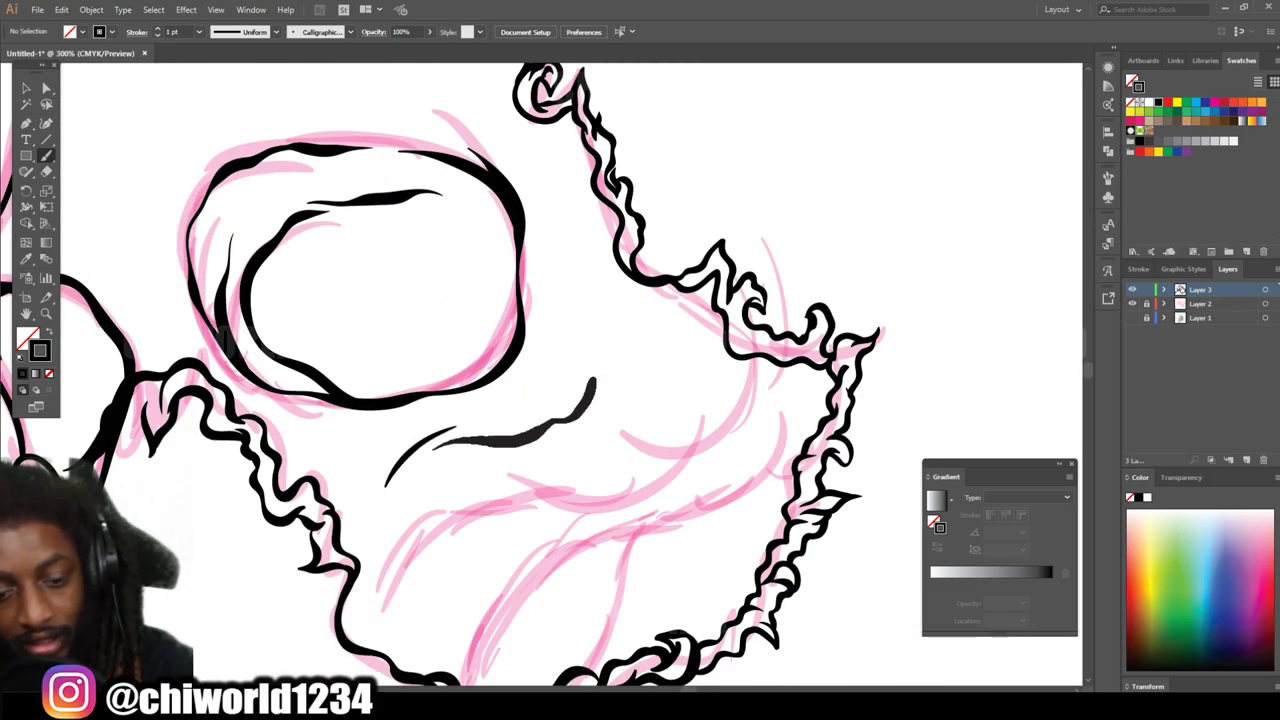
scroll(600, 380, down, 3)
drag(680, 460, 505, 205)
scroll(505, 205, up, 3)
Step: Draw the cheek curves, a long sweep up to the jaw edge and a mouth stroke
mouse_move(386, 548)
mouse_down()
mouse_move(464, 455)
mouse_move(668, 408)
mouse_up()
mouse_move(470, 612)
mouse_down()
mouse_move(530, 498)
mouse_move(650, 452)
mouse_move(820, 346)
mouse_up()
drag(655, 452, 575, 590)
scroll(480, 520, down, 3)
scroll(480, 520, up, 4)
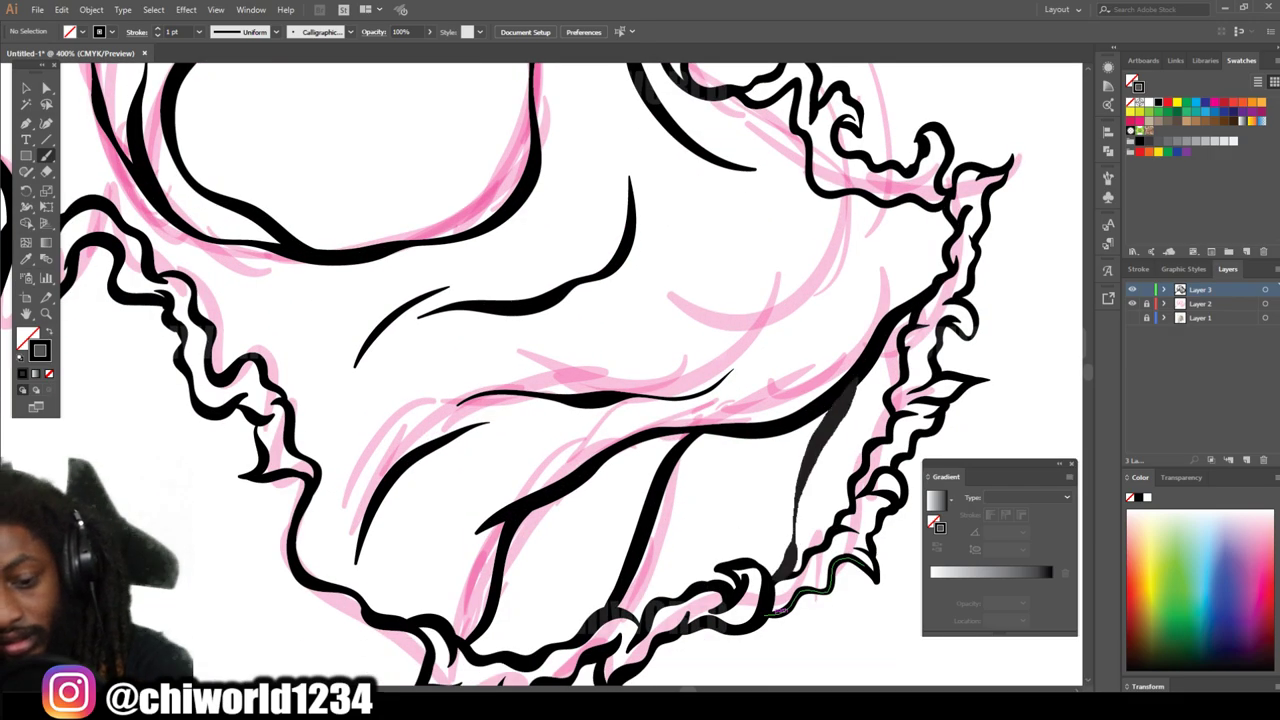
Step: Set a black fill with no stroke and open the freehand drawing tools
key(ctrl+minus)
key(ctrl+minus)
key(ctrl+minus)
key(shift+x)
click(26, 172)
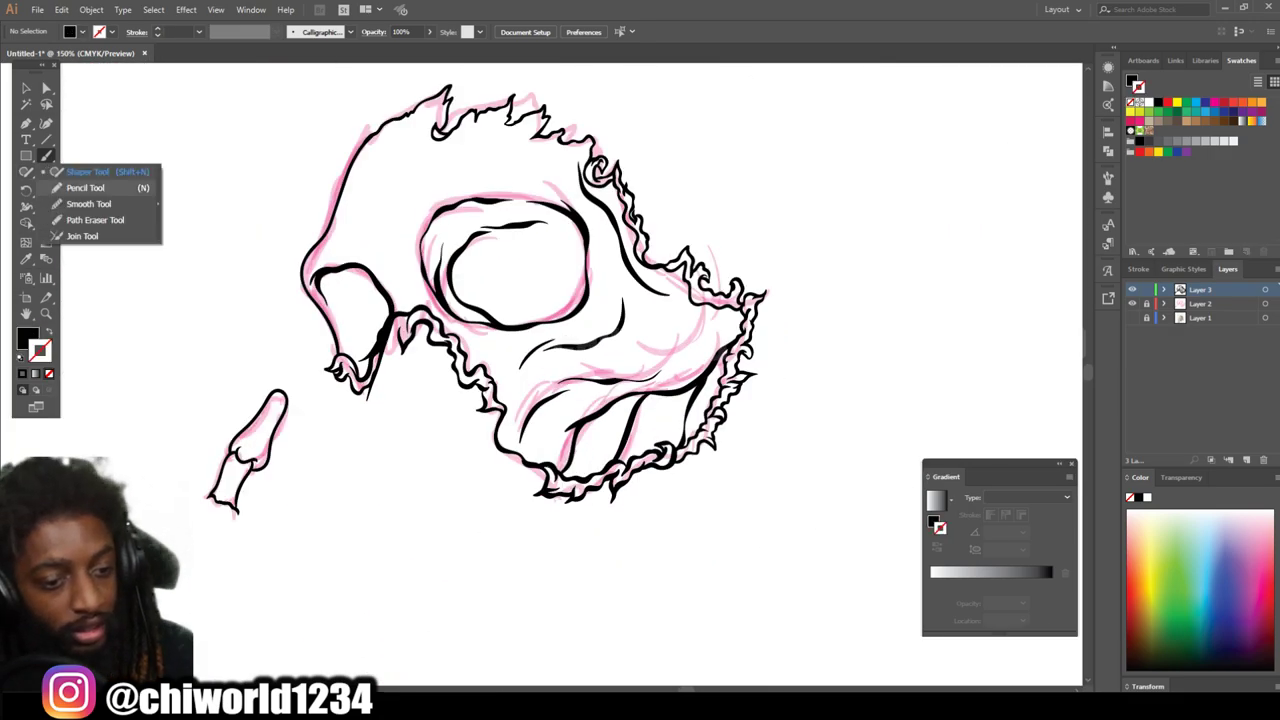
Step: Switch to the Pencil and fill the eye socket with a black shadow shape
click(60, 188)
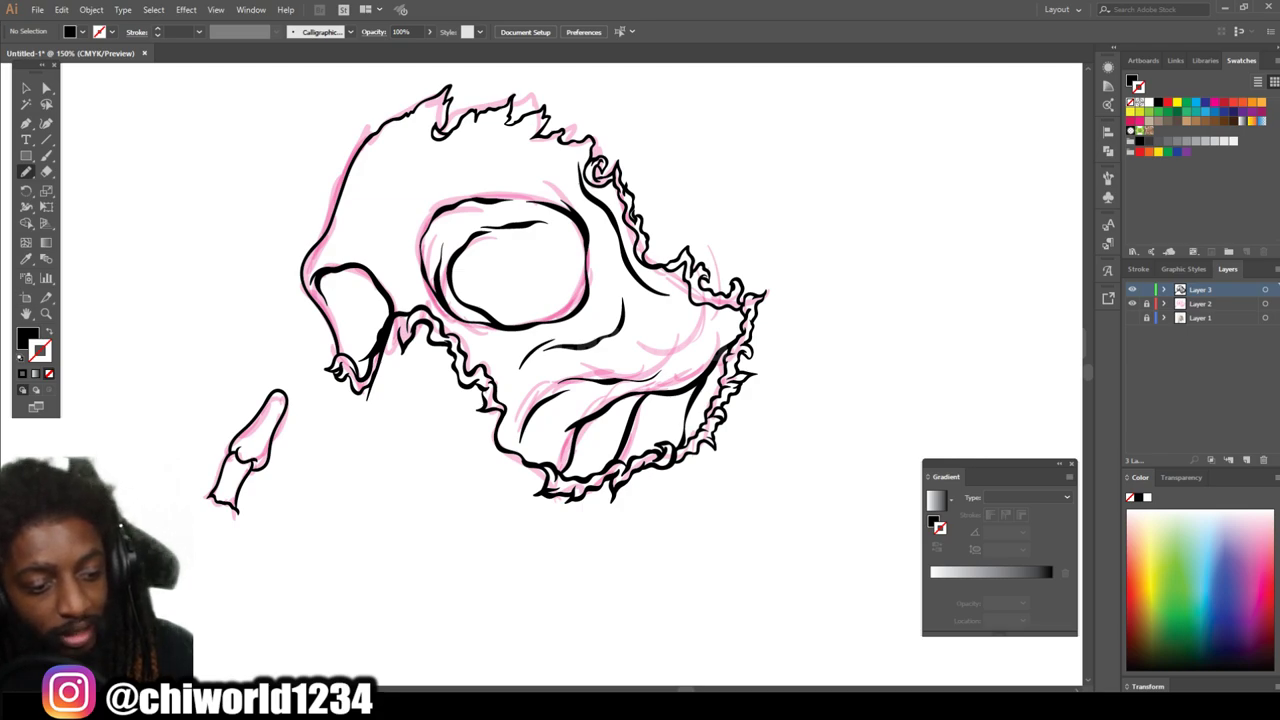
scroll(536, 244, up, 5)
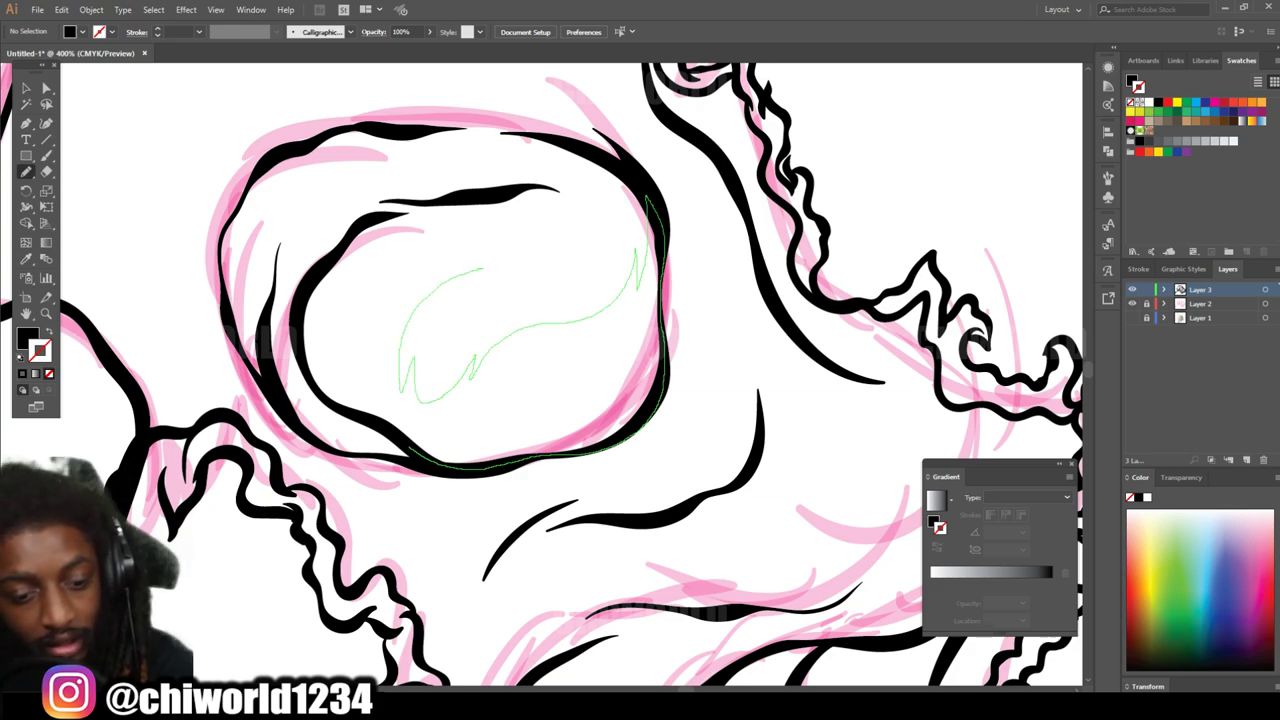
drag(480, 268, 482, 268)
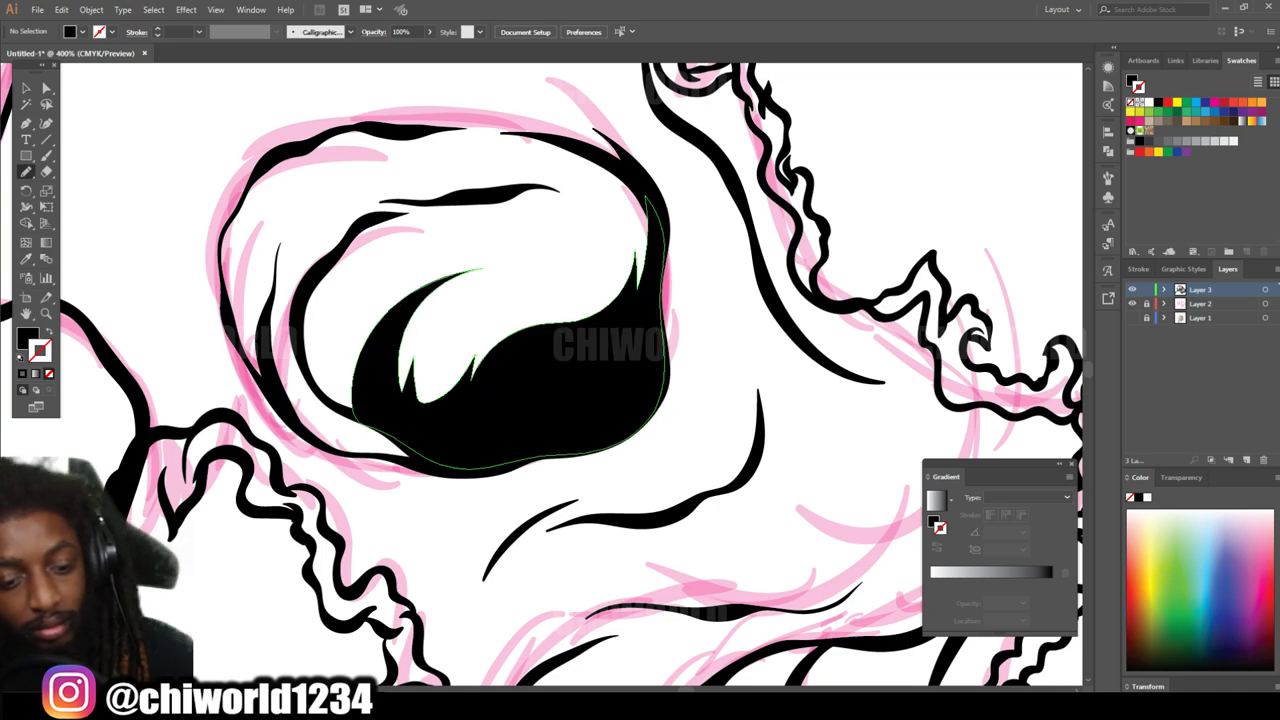
key(ctrl+minus)
key(ctrl+minus)
key(ctrl+minus)
key(ctrl+plus)
key(ctrl+plus)
key(ctrl+plus)
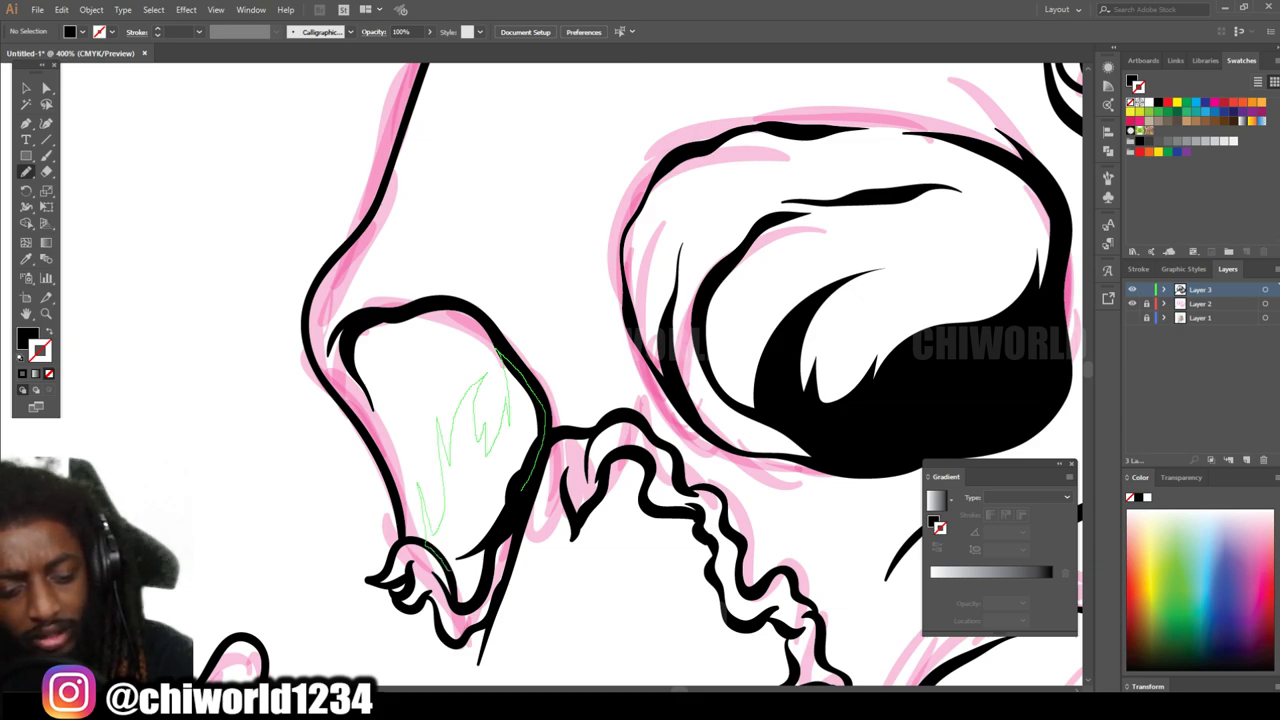
Step: Fill the nose cavity with a spiky black shape
drag(421, 485, 437, 425)
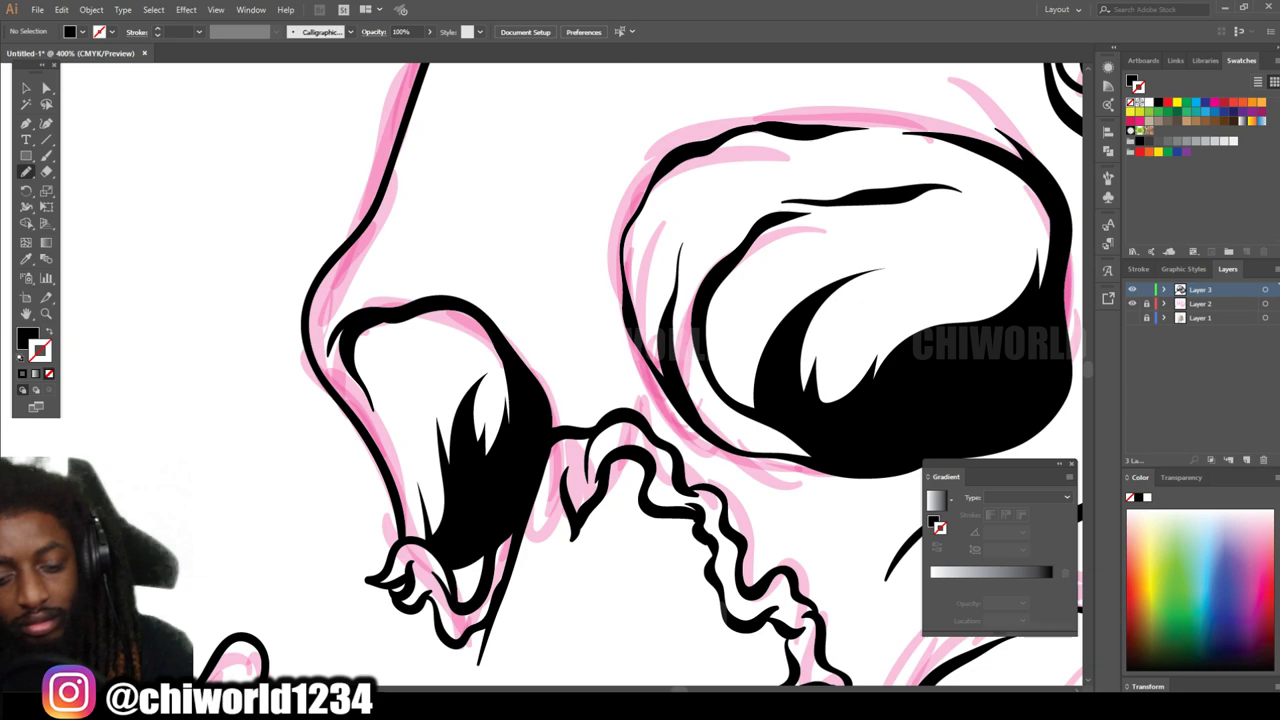
scroll(540, 370, down, 6)
scroll(490, 380, up, 4)
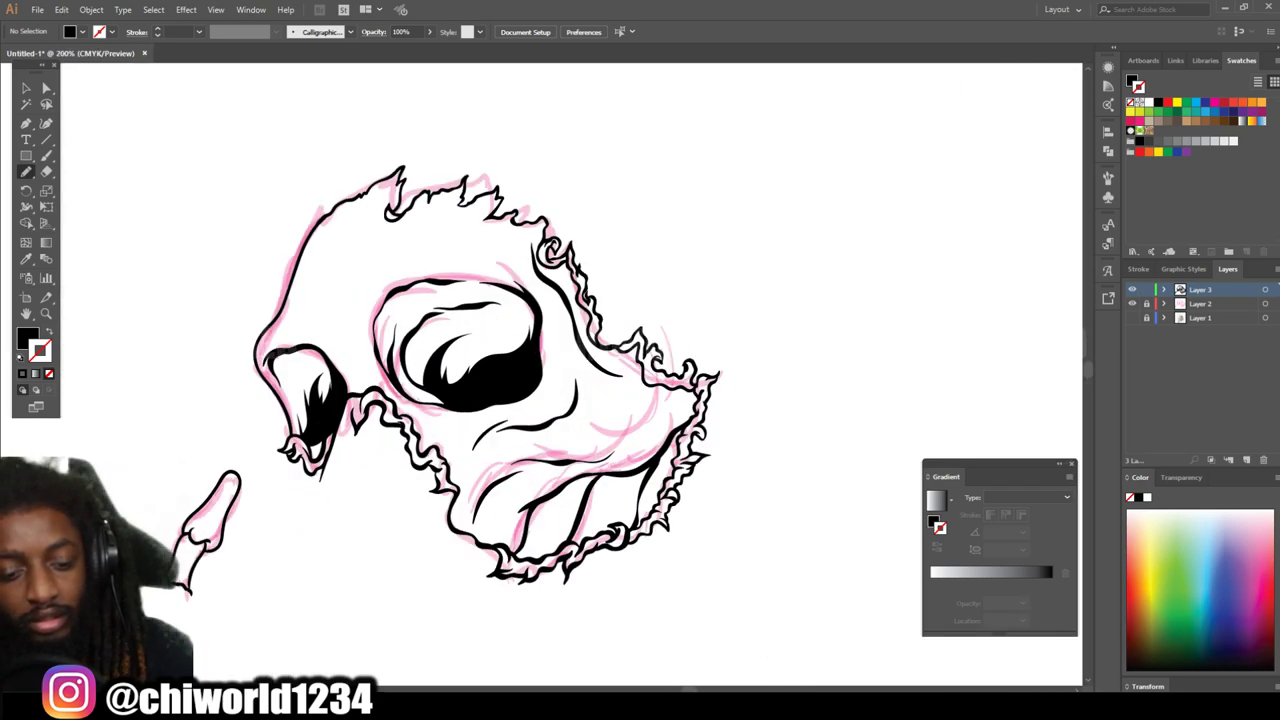
scroll(600, 470, up, 6)
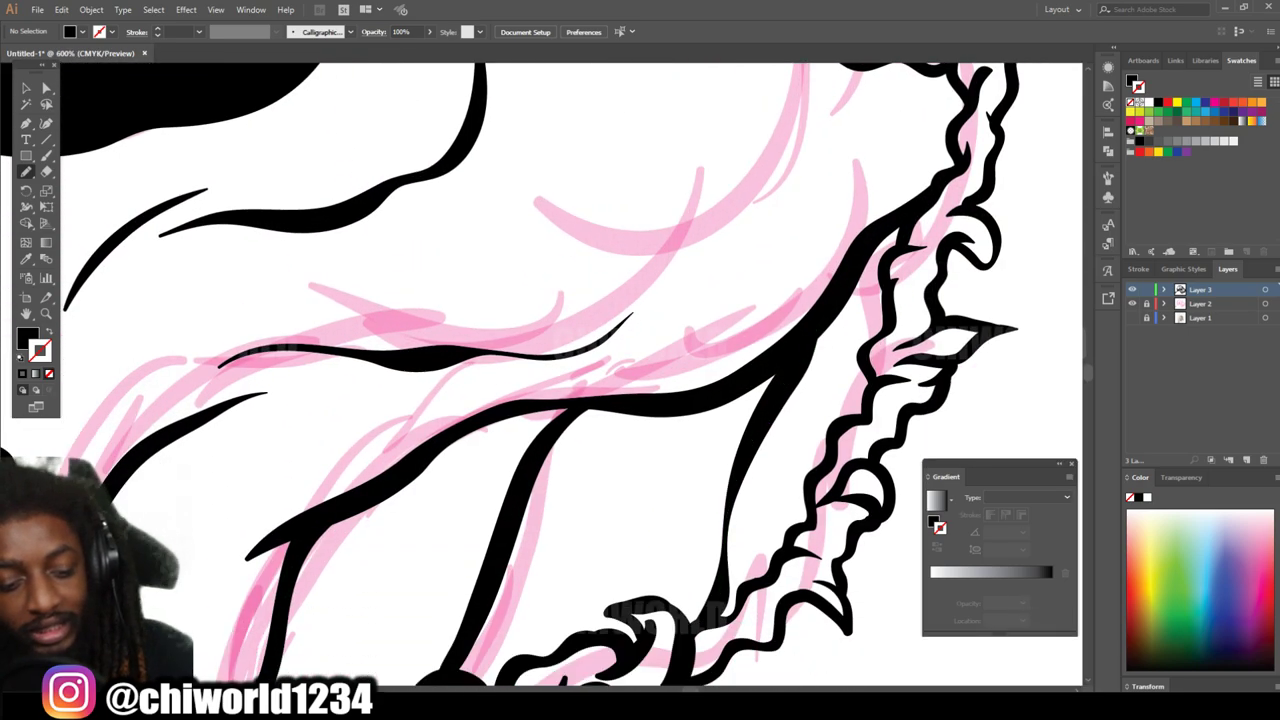
scroll(540, 375, down, 3)
Step: Fill the mouth opening with black shadow, adding two fang shapes
drag(690, 538, 818, 458)
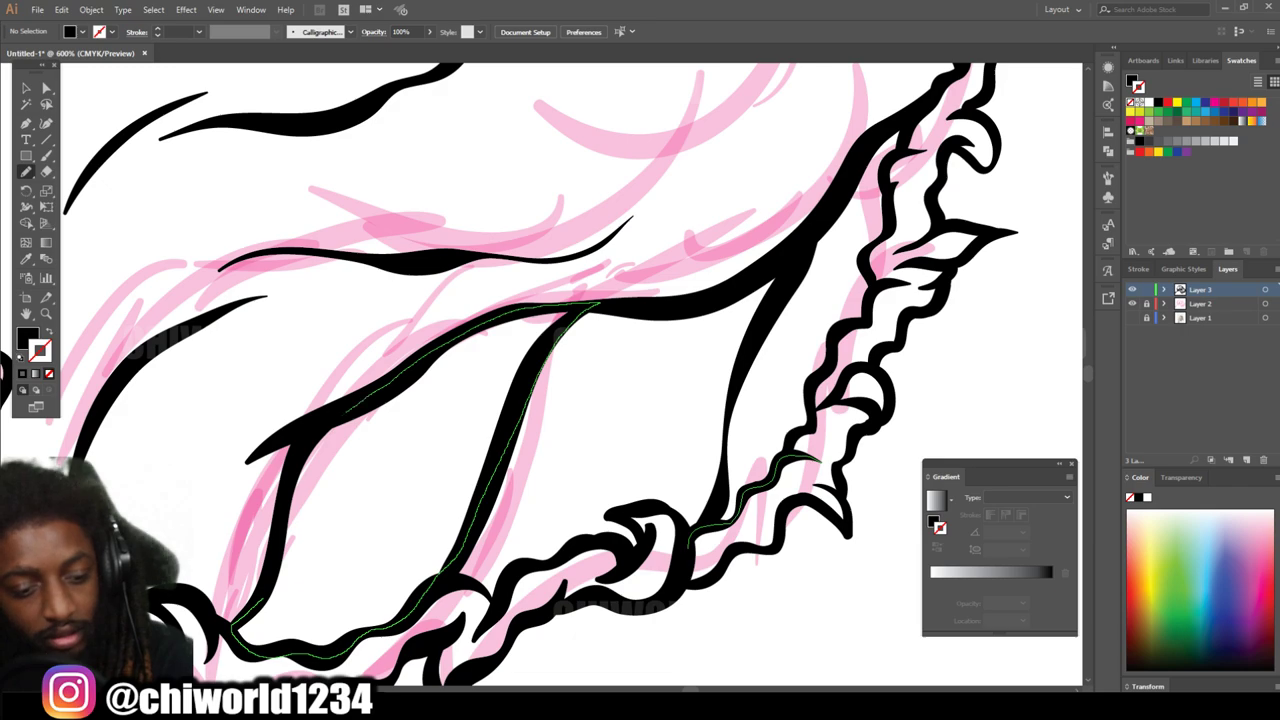
drag(286, 490, 280, 554)
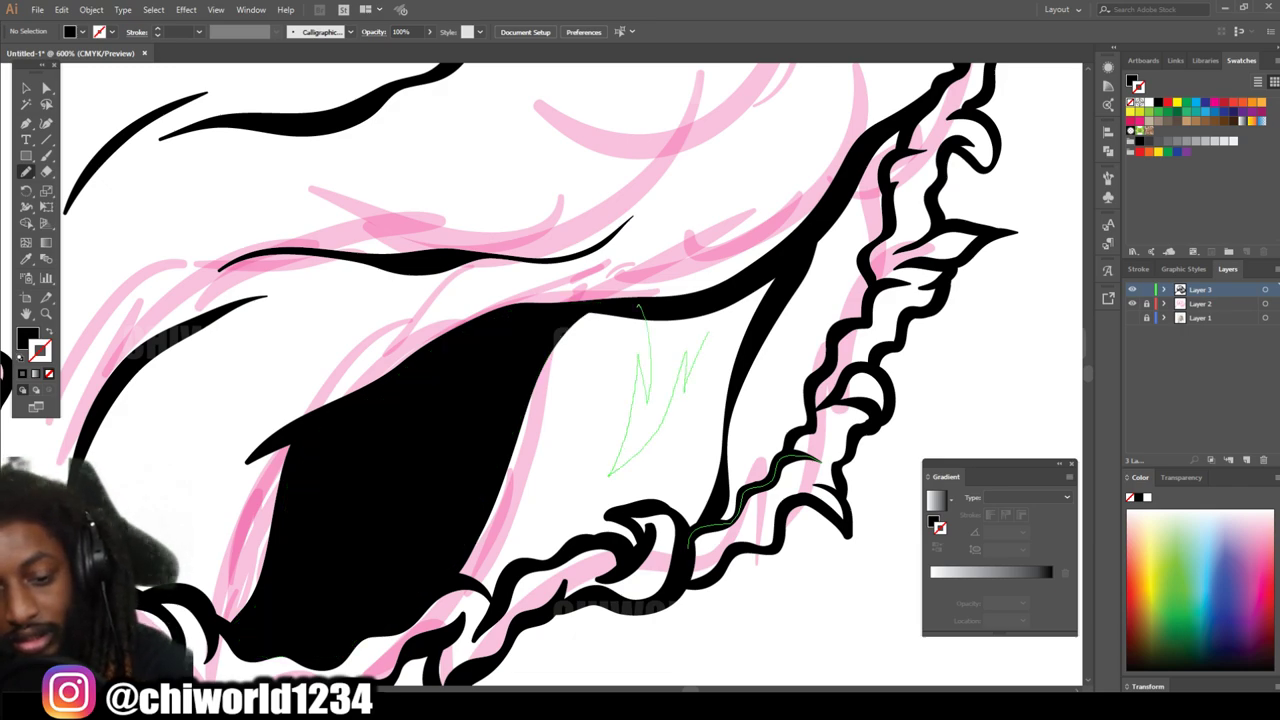
drag(765, 288, 777, 279)
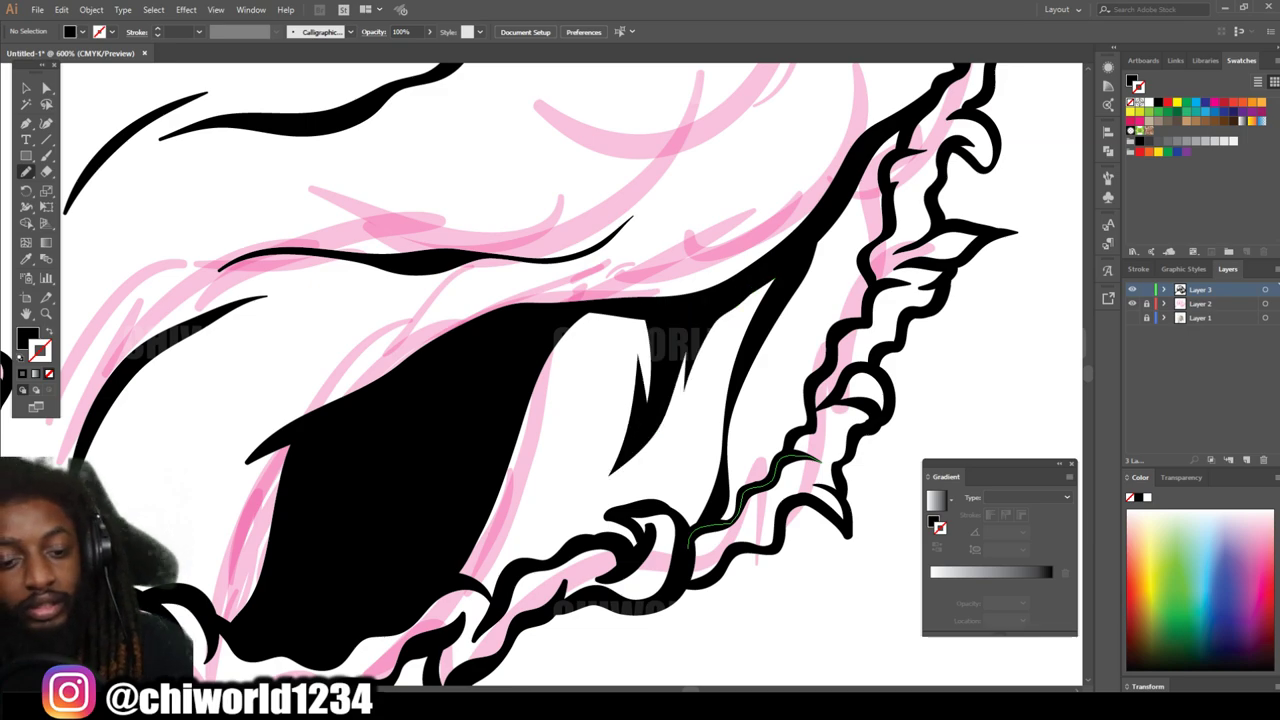
drag(815, 458, 820, 455)
key(ctrl+minus)
key(ctrl+minus)
key(ctrl+minus)
key(ctrl+minus)
key(ctrl+minus)
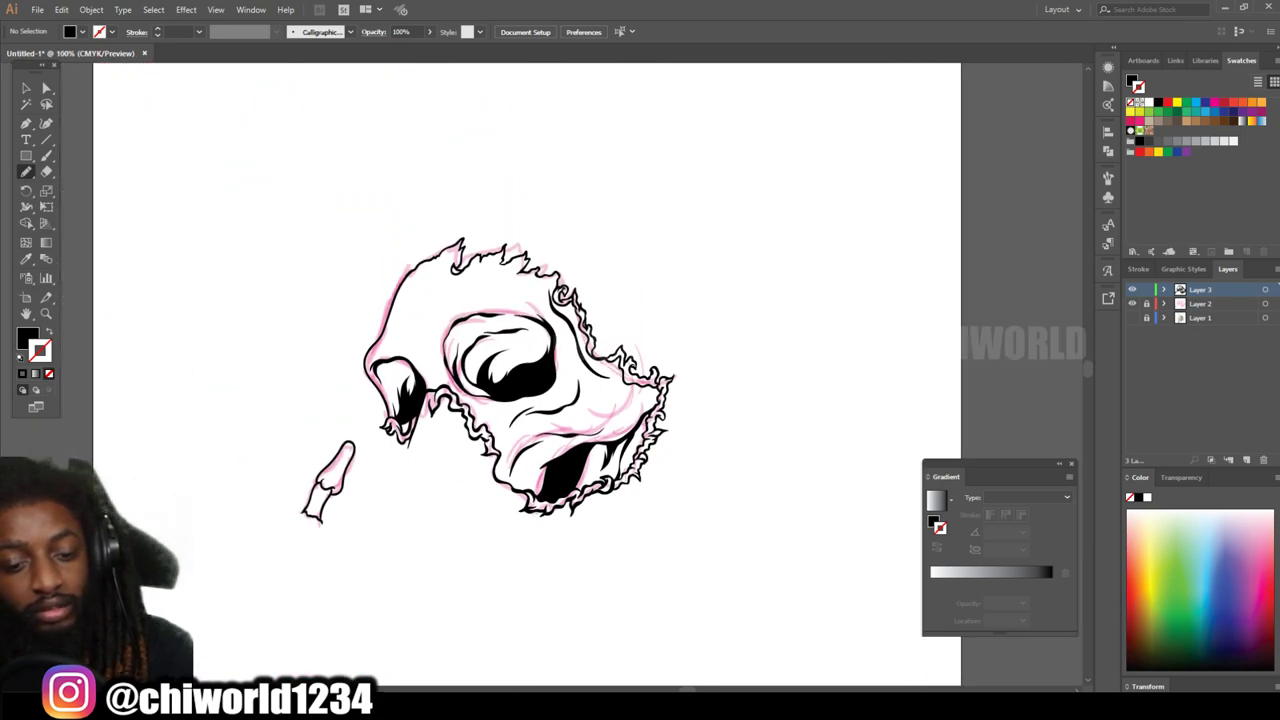
Step: Zoom in on the hairline and draw two jagged black shadow fills under the spikes
key(ctrl+plus)
key(ctrl+plus)
key(ctrl+plus)
key(ctrl+plus)
key(ctrl+plus)
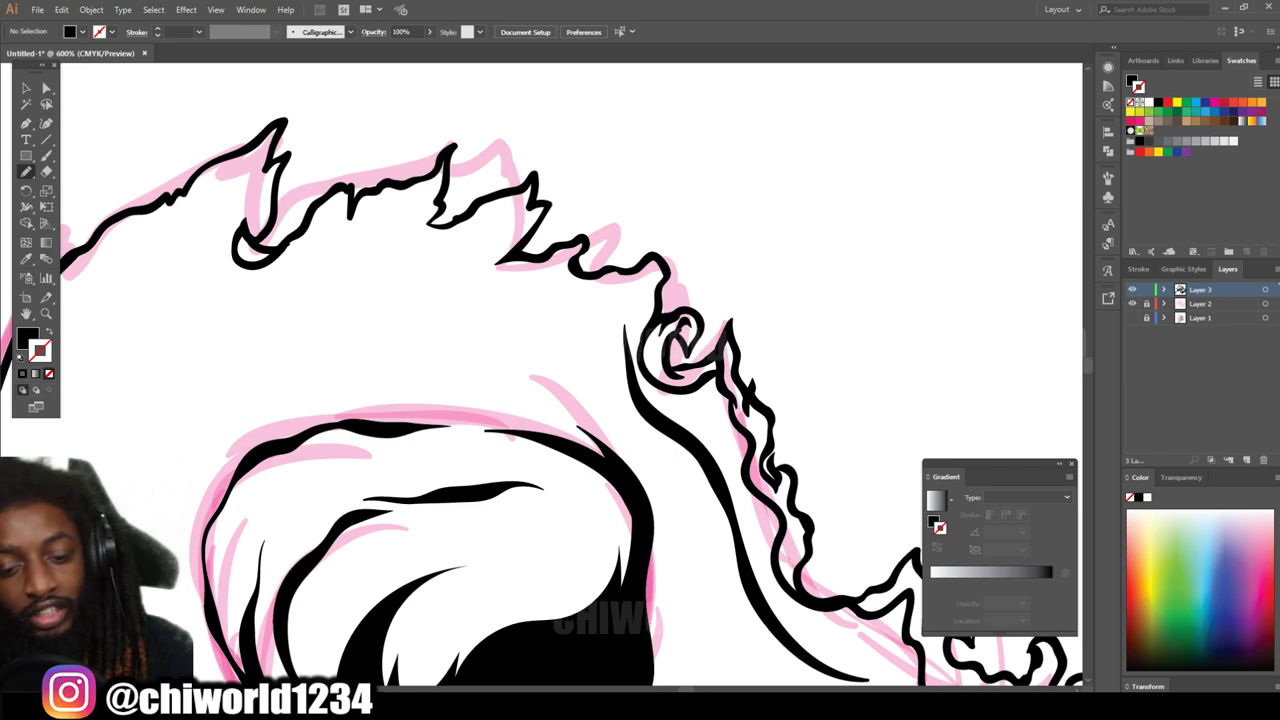
key(ctrl+plus)
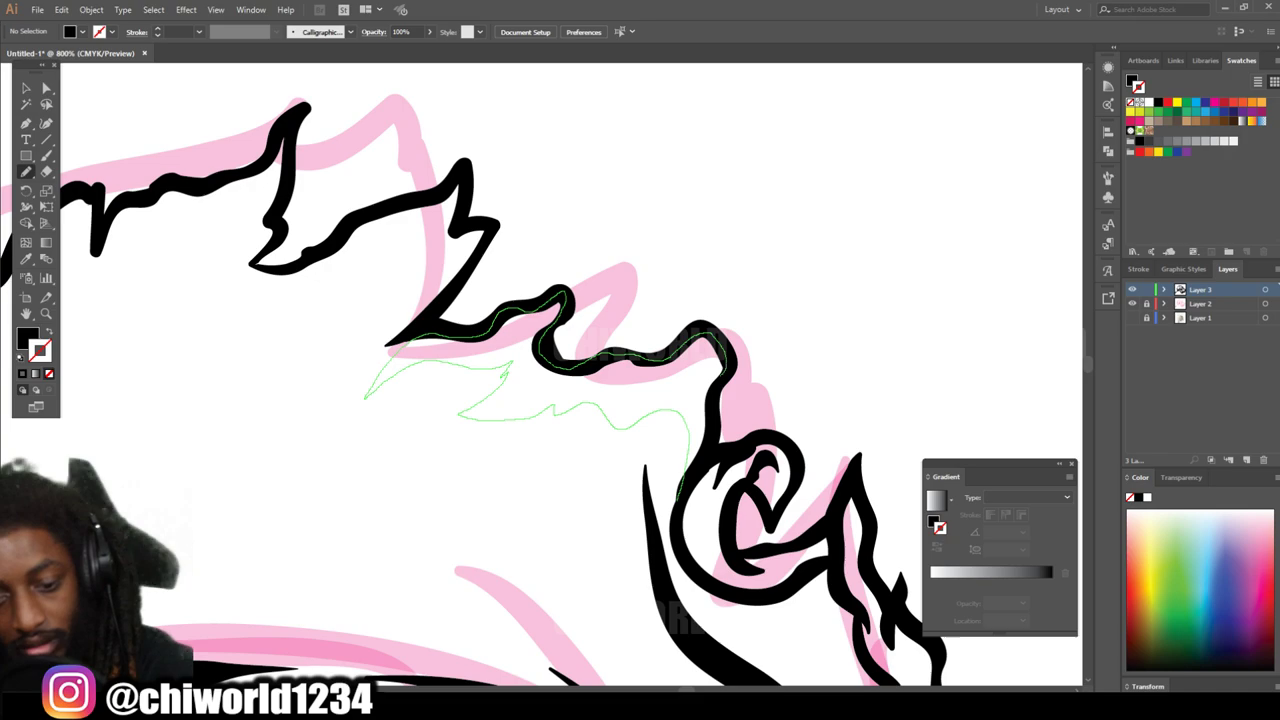
drag(688, 455, 682, 488)
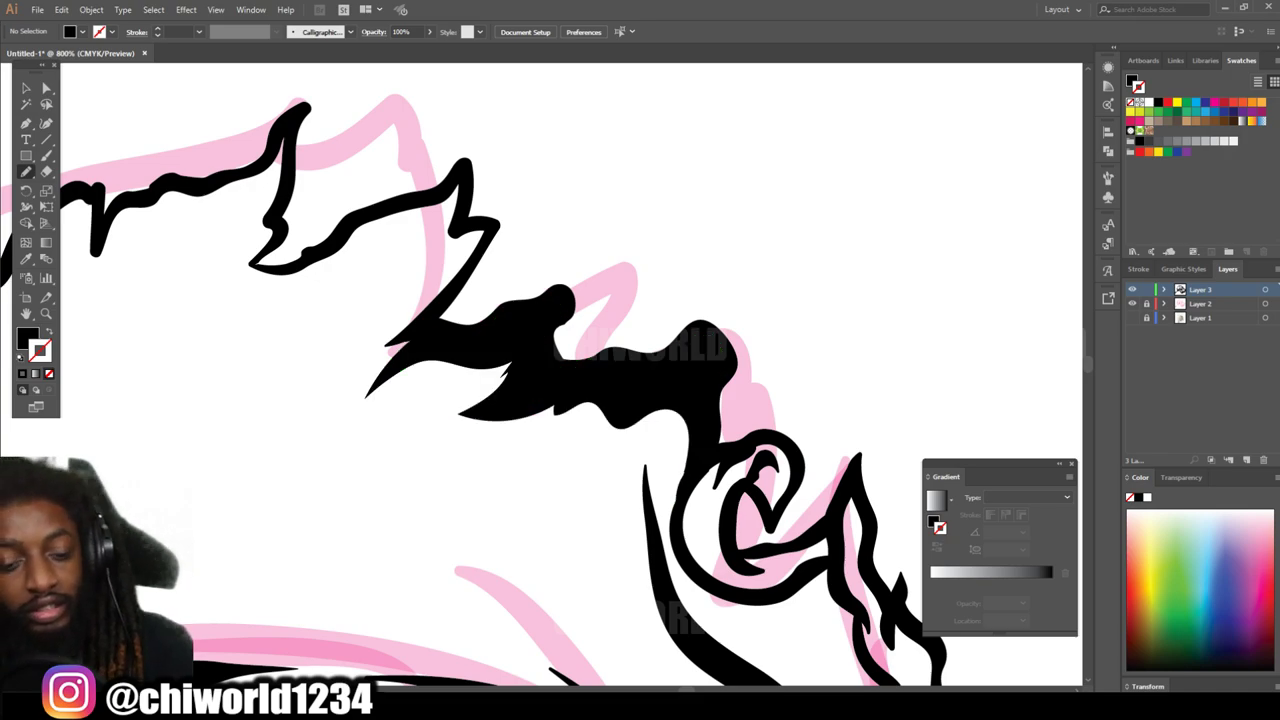
scroll(540, 375, down, 3)
scroll(540, 375, up, 4)
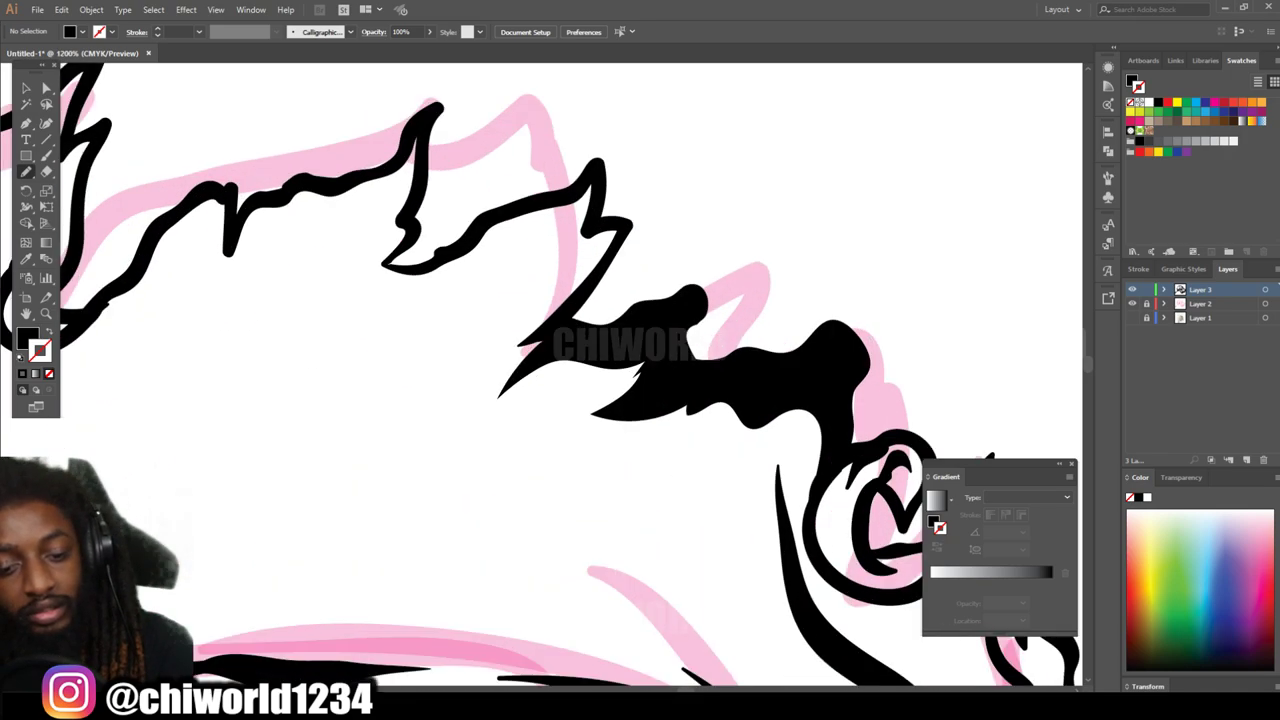
scroll(540, 375, up, 2)
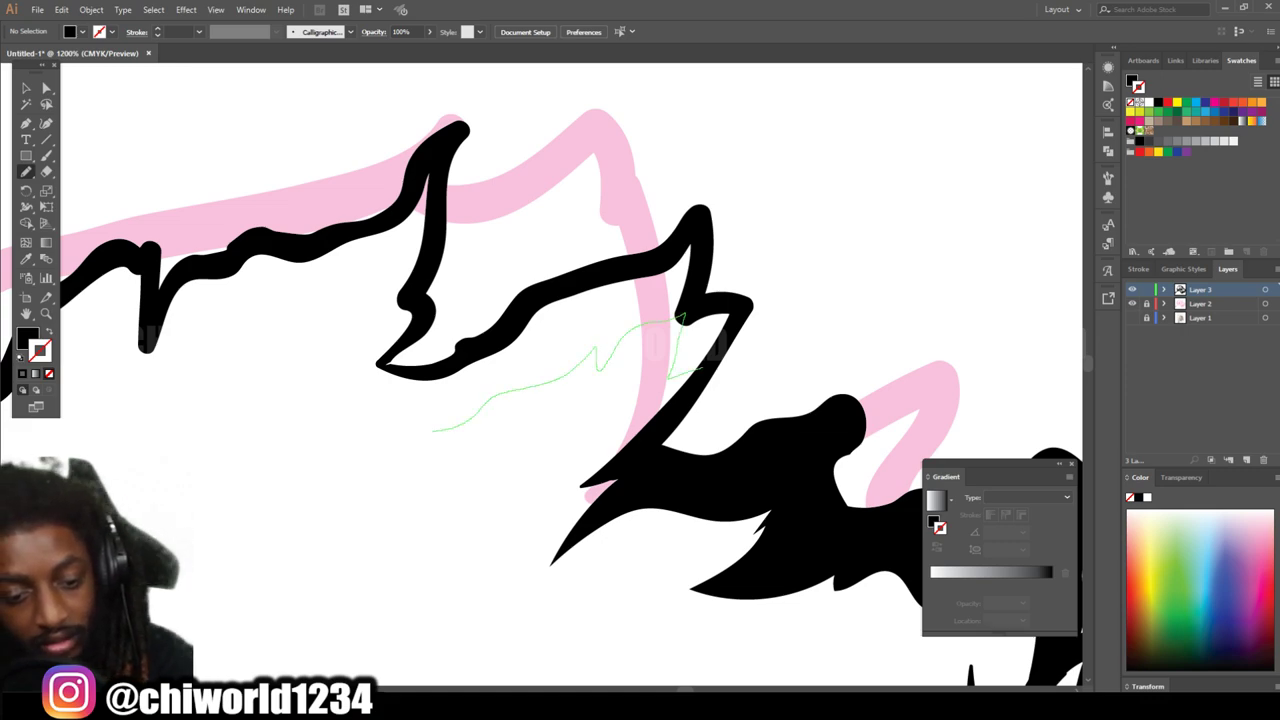
scroll(540, 375, down, 3)
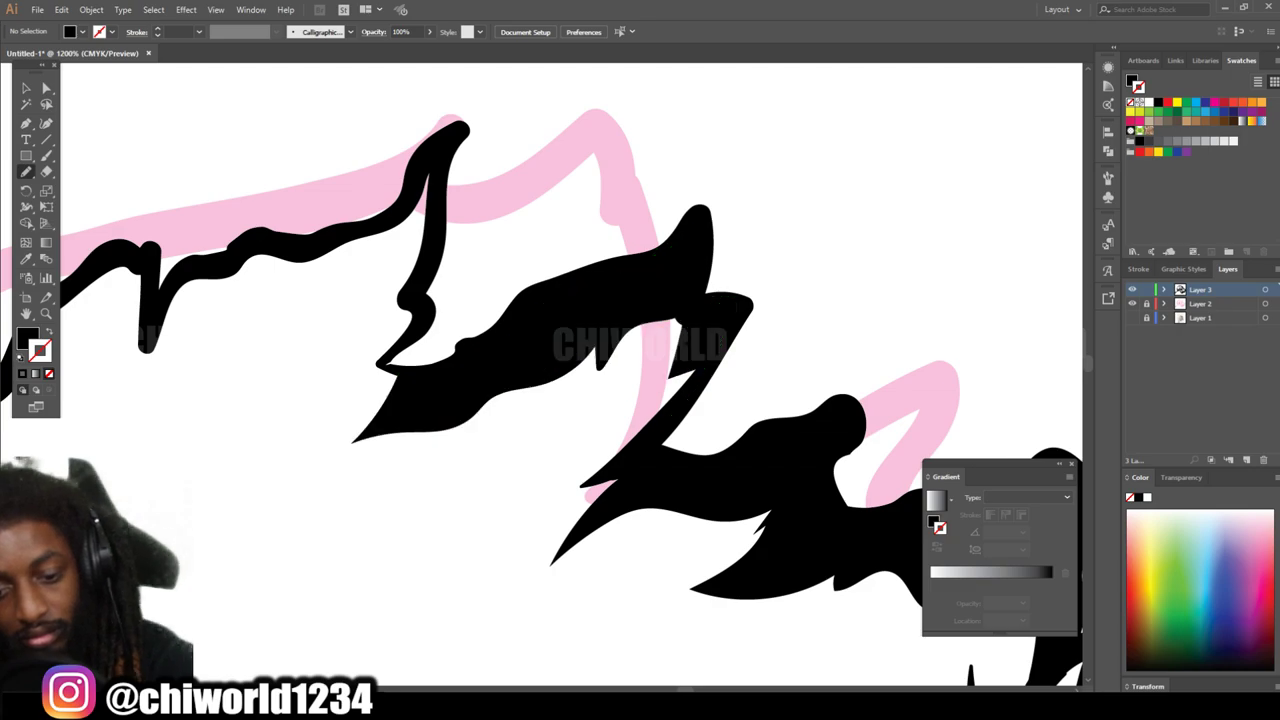
scroll(540, 375, up, 3)
mouse_move(398, 535)
mouse_down()
mouse_move(513, 368)
mouse_move(738, 335)
mouse_move(523, 433)
mouse_move(726, 303)
mouse_up()
scroll(736, 290, down, 3)
scroll(736, 290, up, 3)
Step: Delete the pink sketch layer and show the reference photo layer
scroll(540, 375, down, 3)
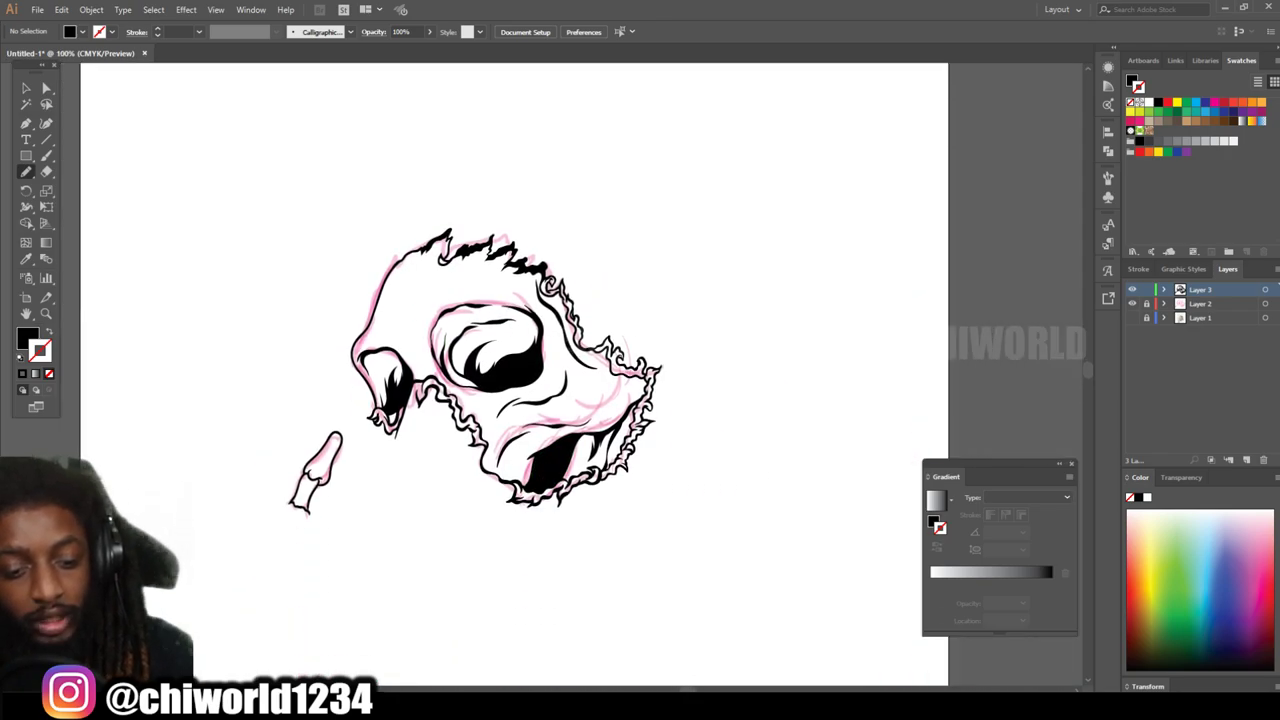
click(1200, 303)
click(1263, 459)
click(1132, 303)
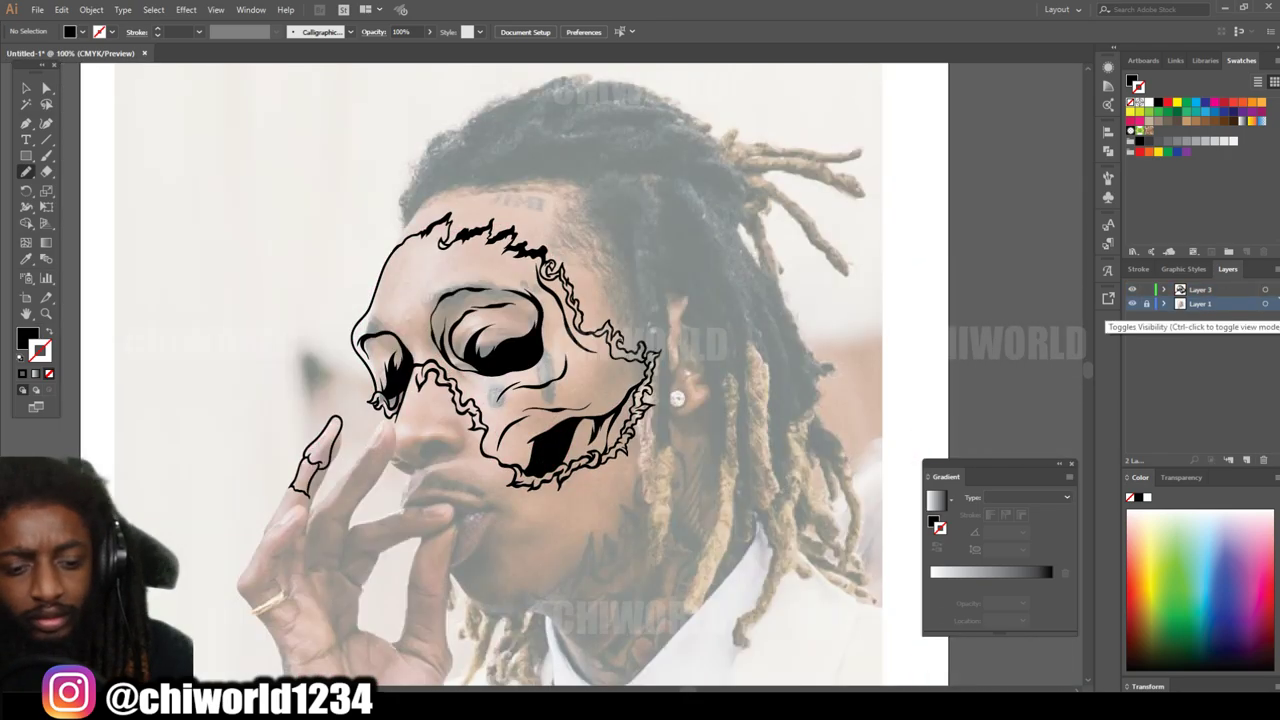
key(ctrl+plus)
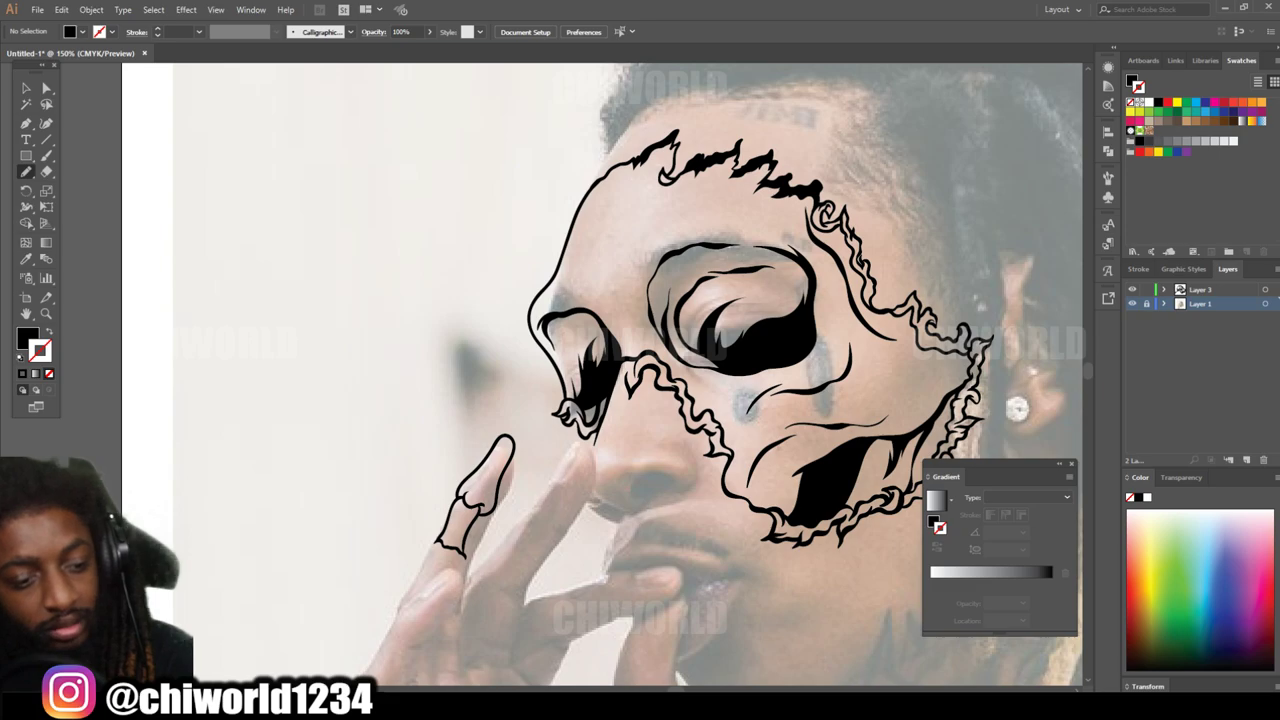
Step: On the ink layer, paint black claw-like curls around the fingertip and thumb
key(b)
scroll(600, 375, down, 3)
scroll(470, 420, up, 5)
click(1200, 289)
mouse_move(468, 385)
mouse_down()
mouse_move(515, 530)
mouse_move(345, 465)
mouse_move(340, 400)
mouse_move(300, 447)
mouse_move(200, 415)
mouse_move(118, 434)
mouse_move(165, 275)
mouse_move(185, 345)
mouse_move(150, 295)
mouse_up()
key(shift+x)
mouse_move(520, 525)
mouse_down()
mouse_move(618, 418)
mouse_move(478, 345)
mouse_up()
mouse_move(190, 305)
mouse_down()
mouse_move(275, 262)
mouse_move(260, 240)
mouse_move(290, 230)
mouse_up()
drag(520, 300, 485, 360)
scroll(355, 375, down, 7)
scroll(633, 227, up, 4)
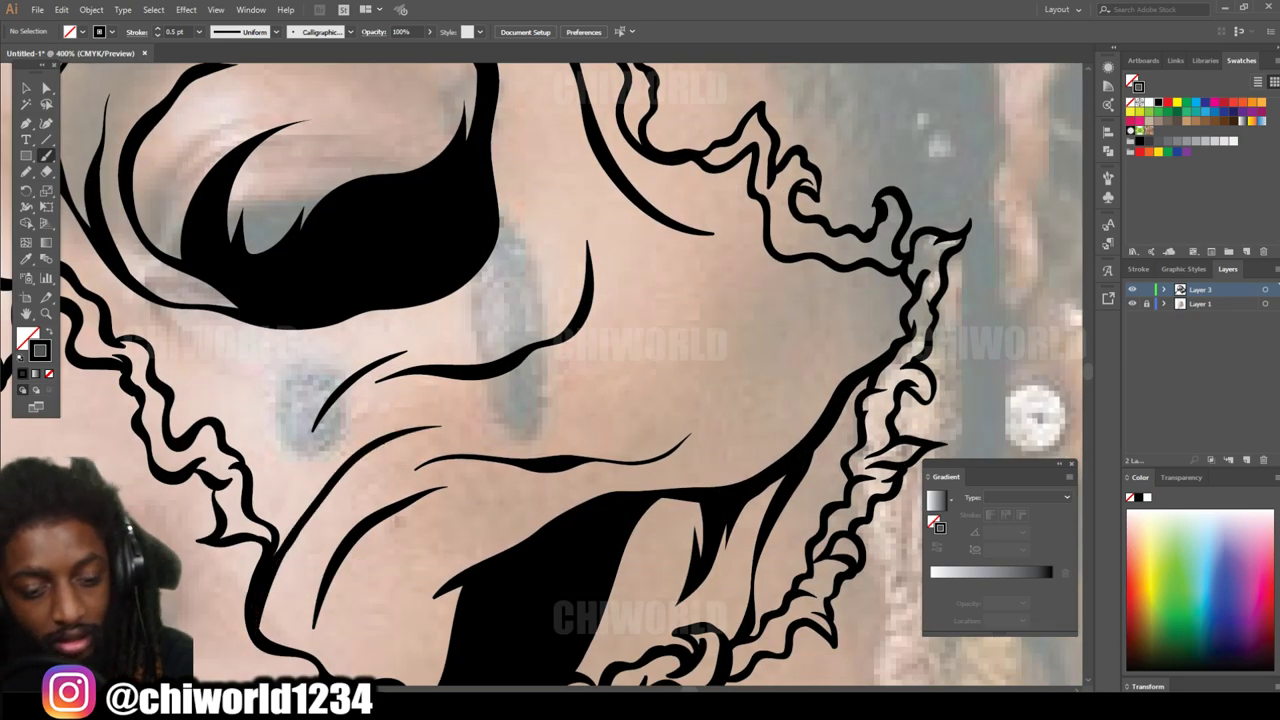
Step: Center the eye socket in view and add strokes inside it
drag(600, 300, 945, 525)
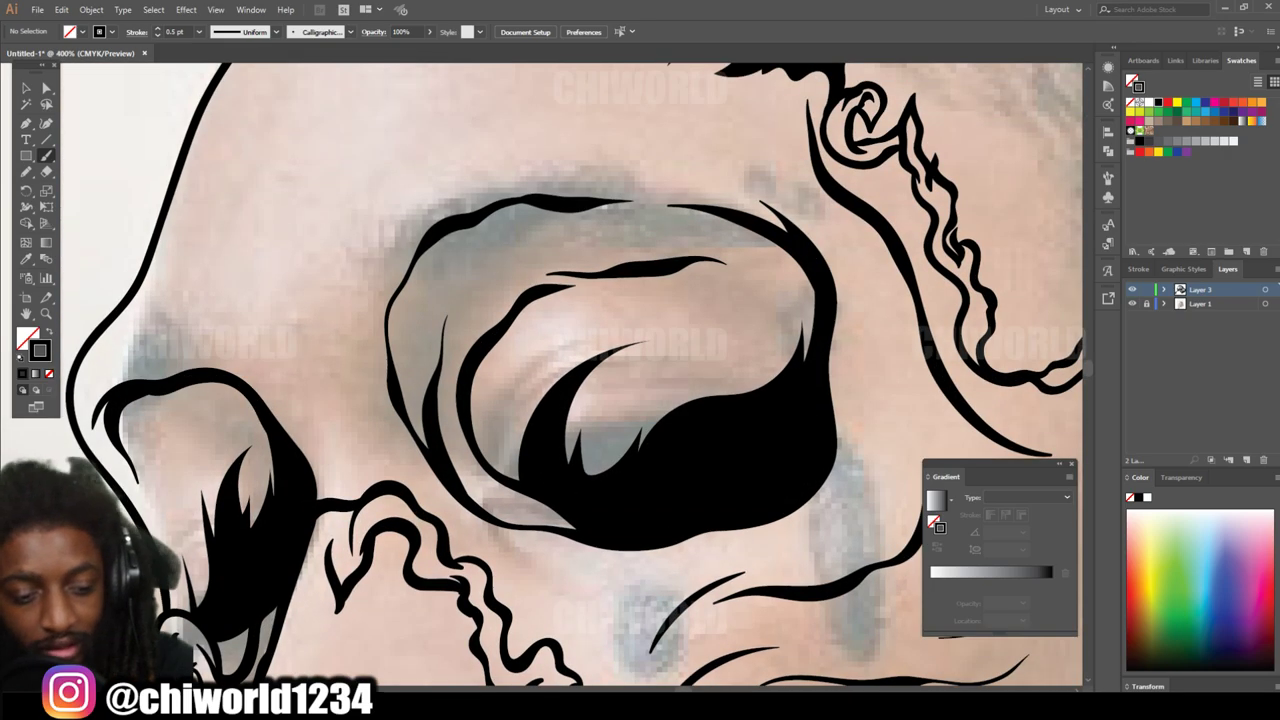
scroll(574, 375, up, 4)
mouse_move(343, 548)
mouse_down()
mouse_move(362, 470)
mouse_move(425, 428)
mouse_up()
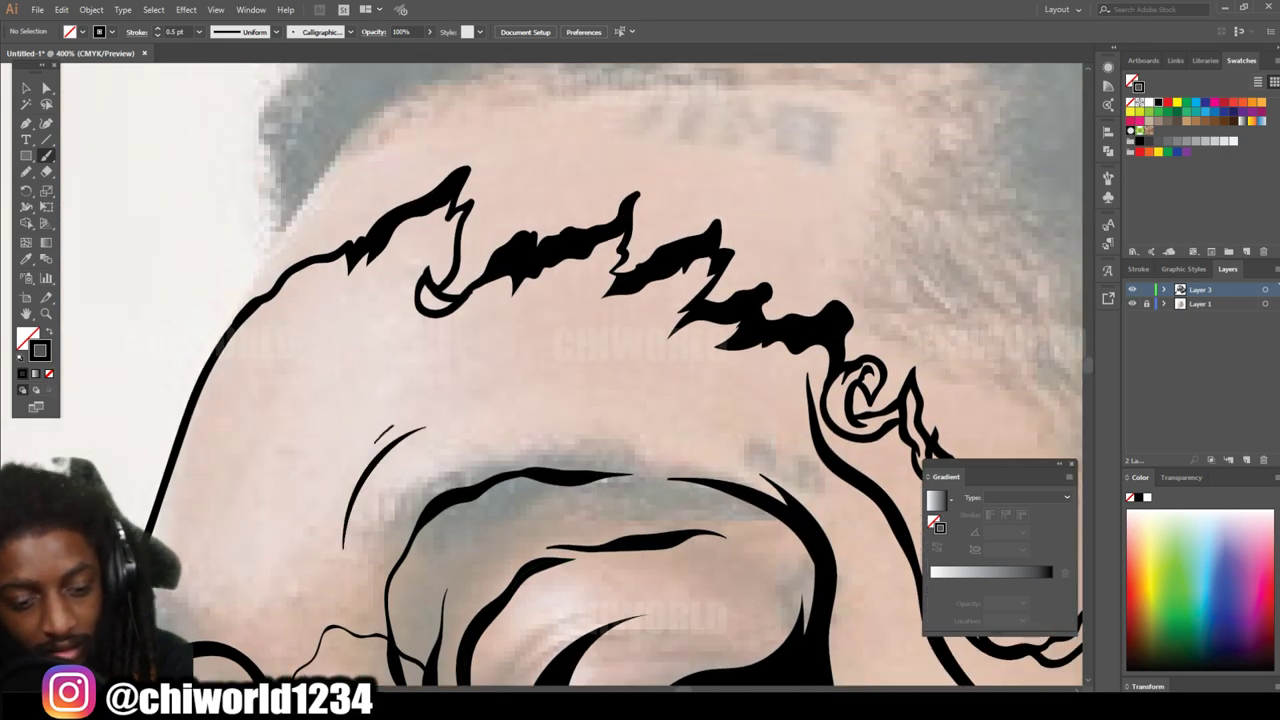
key(ctrl+0)
scroll(570, 375, up, 5)
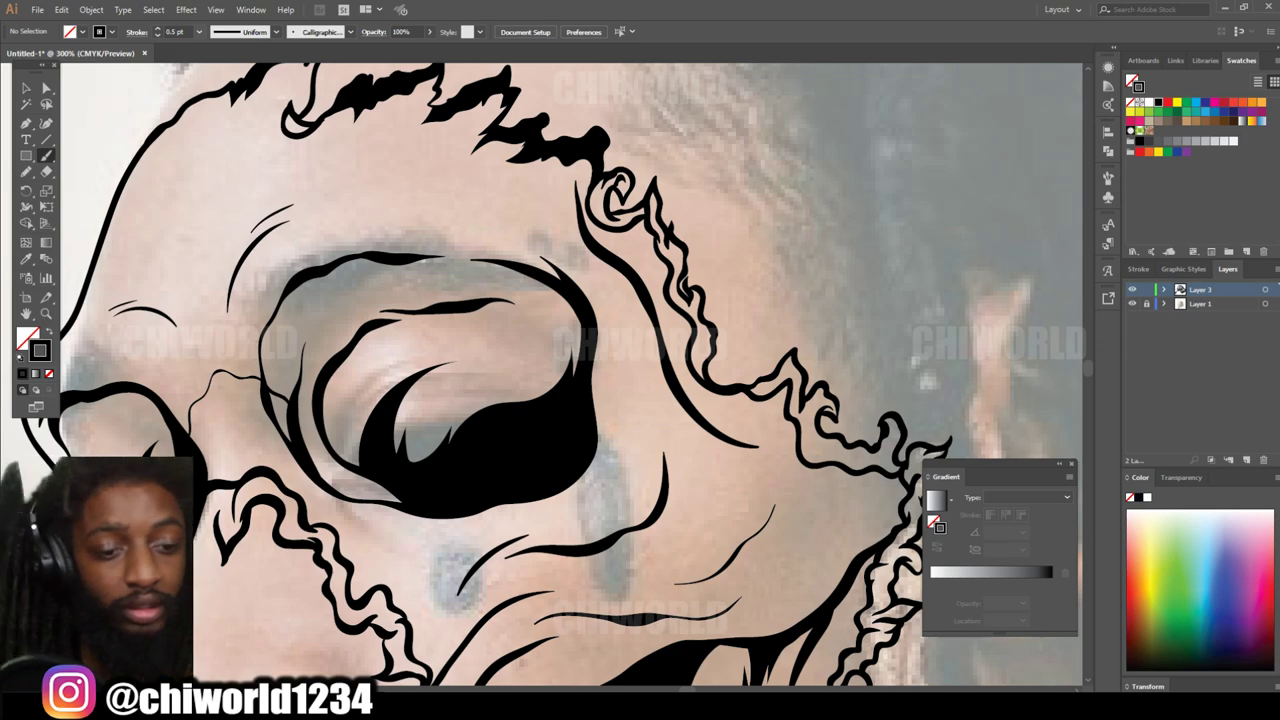
scroll(570, 375, down, 2)
scroll(570, 375, up, 3)
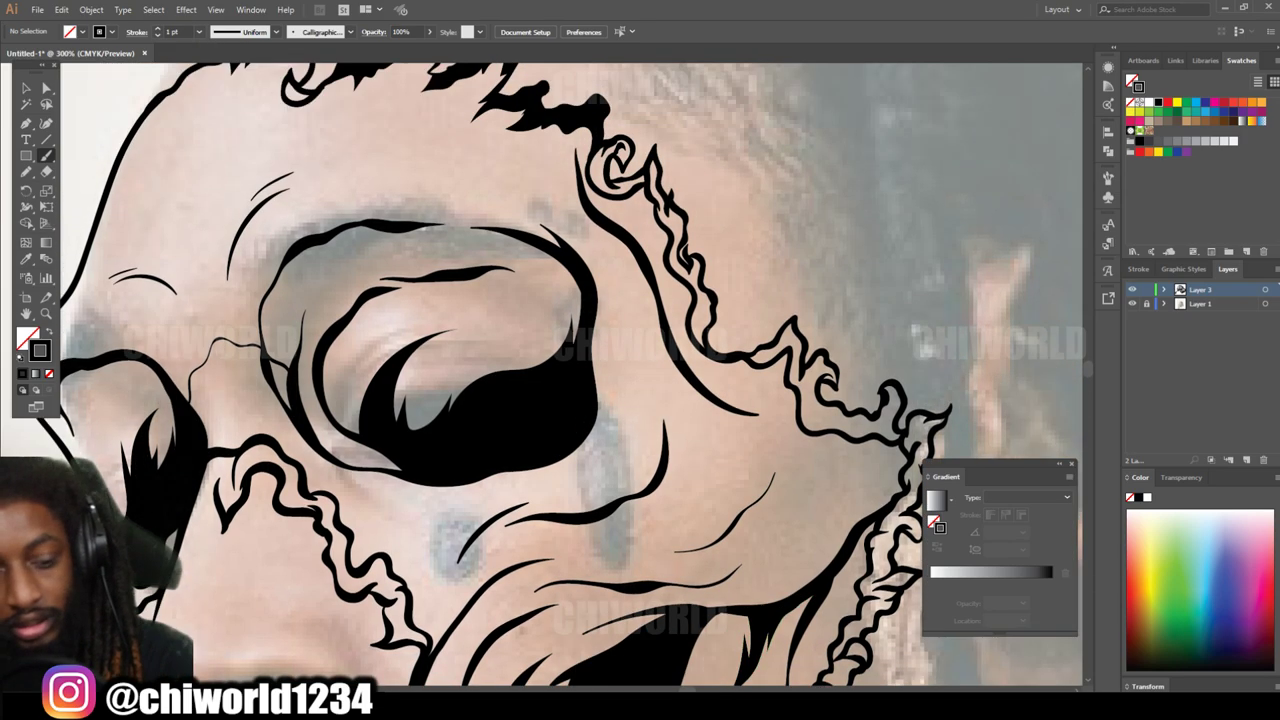
mouse_move(365, 410)
mouse_down()
mouse_move(580, 366)
mouse_move(575, 420)
mouse_up()
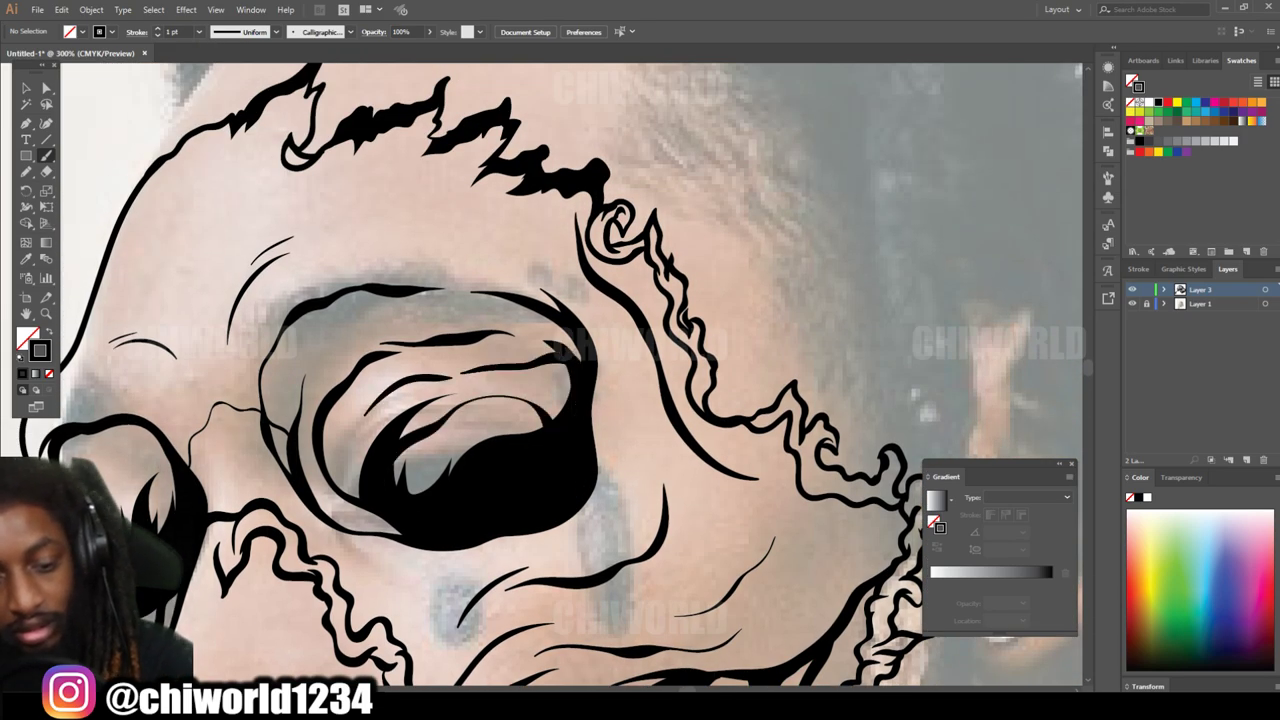
key(ctrl+0)
scroll(583, 617, up, 5)
Step: Add strokes inside the nose cavity and short strokes along the eye socket's left
drag(296, 532, 286, 466)
drag(306, 486, 366, 444)
mouse_move(272, 468)
mouse_down()
mouse_move(320, 420)
mouse_move(362, 440)
mouse_up()
drag(225, 446, 272, 390)
drag(452, 414, 472, 304)
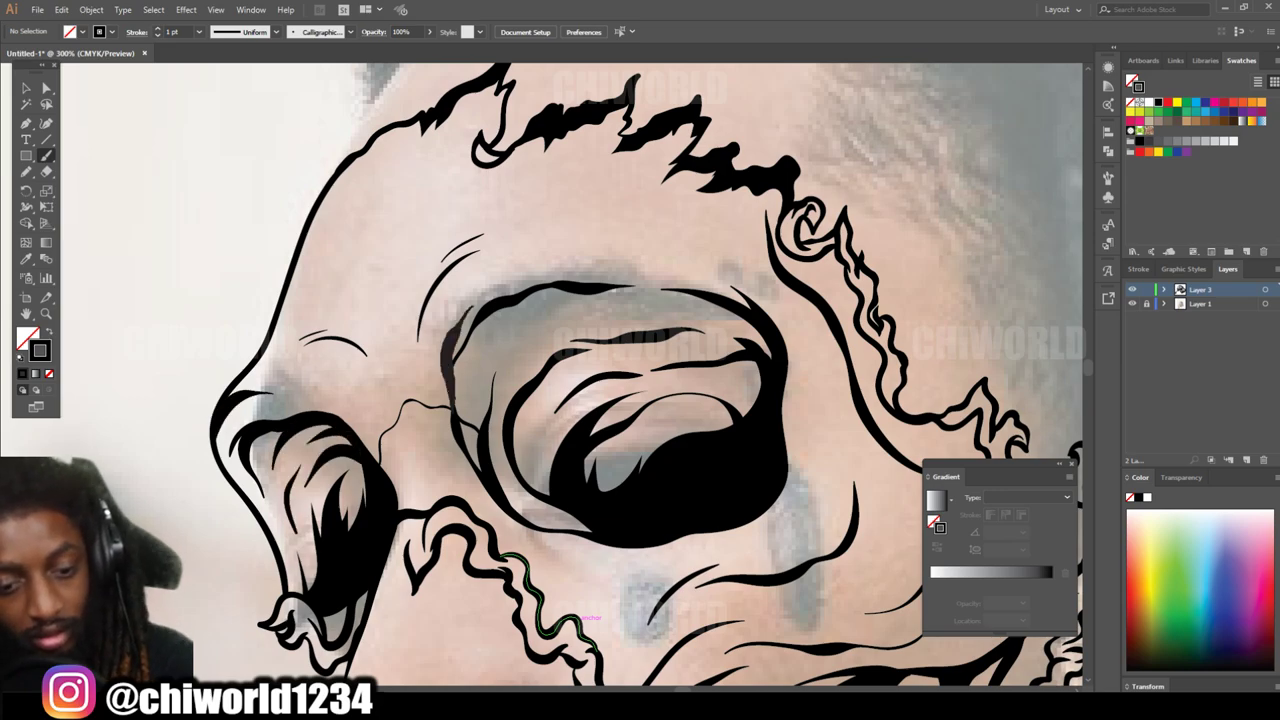
Step: Ink a curved line along the lower eye socket and fit the artboard in view
key(ctrl+0)
scroll(720, 612, up, 5)
drag(424, 408, 302, 356)
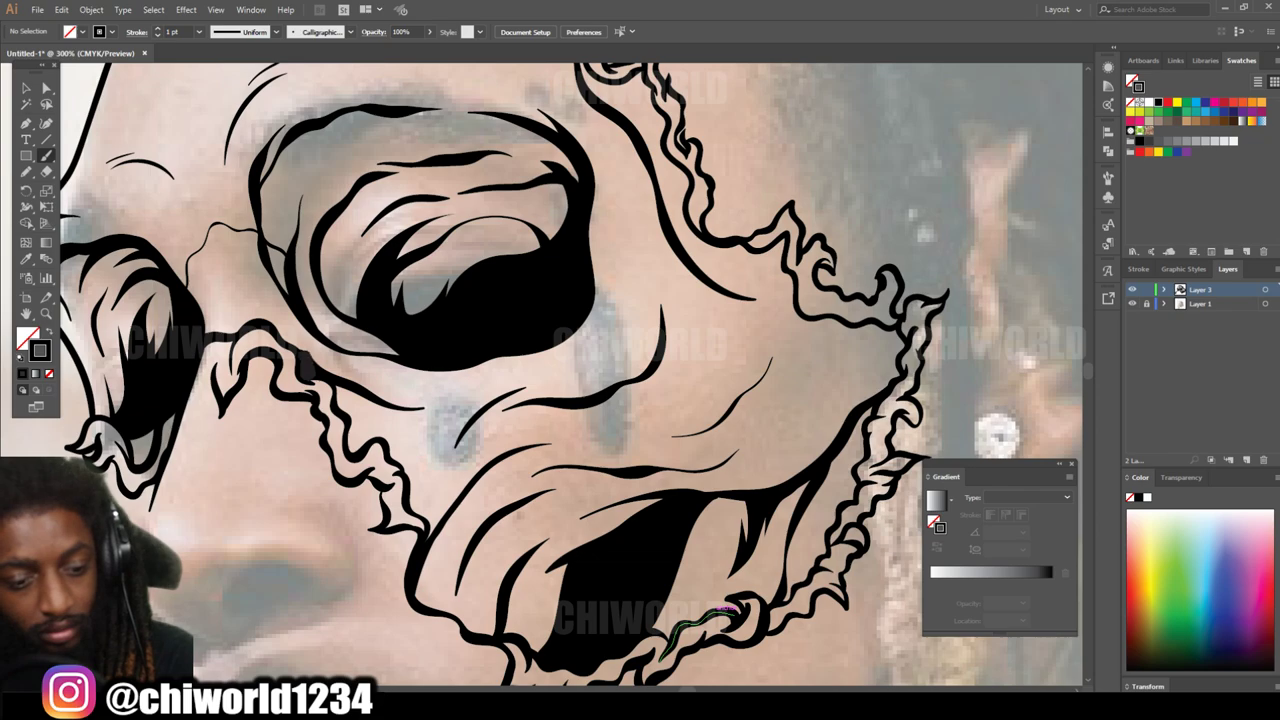
key(ctrl+0)
scroll(500, 437, up, 5)
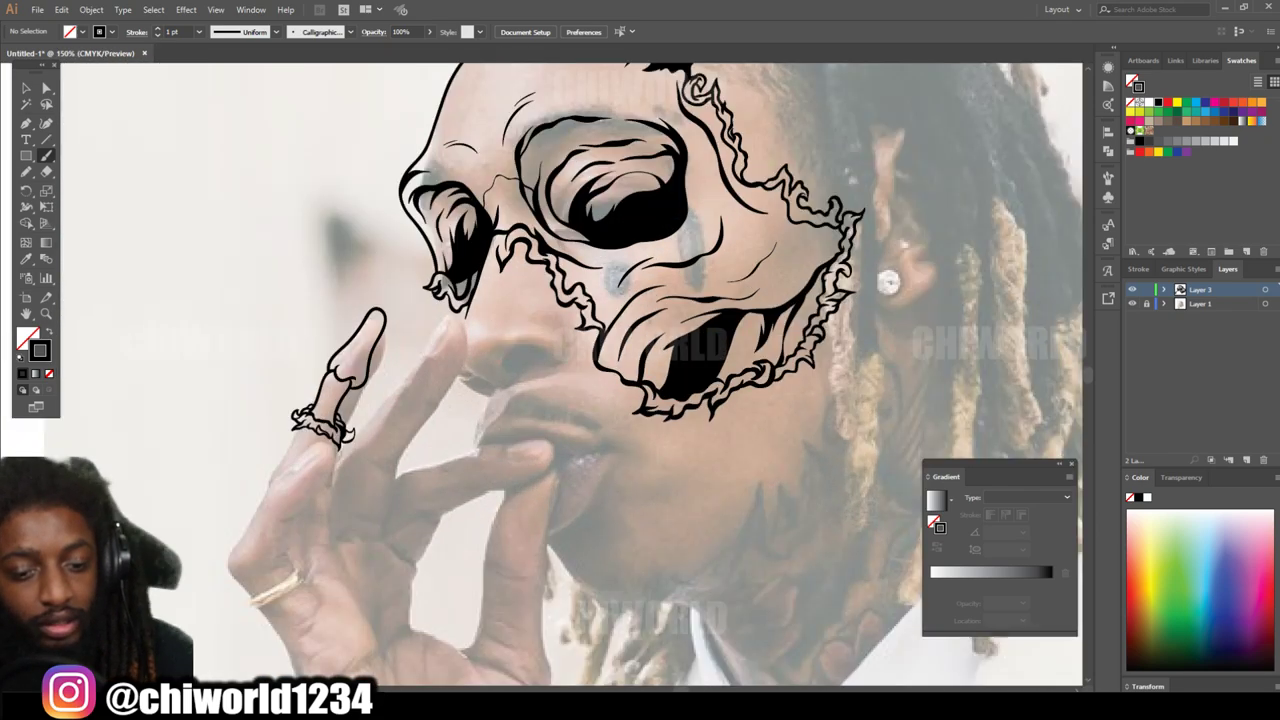
Step: Ink strokes along the left forehead edge
scroll(560, 200, up, 5)
scroll(640, 360, up, 2)
mouse_move(374, 322)
mouse_down()
mouse_move(387, 369)
mouse_move(346, 406)
mouse_up()
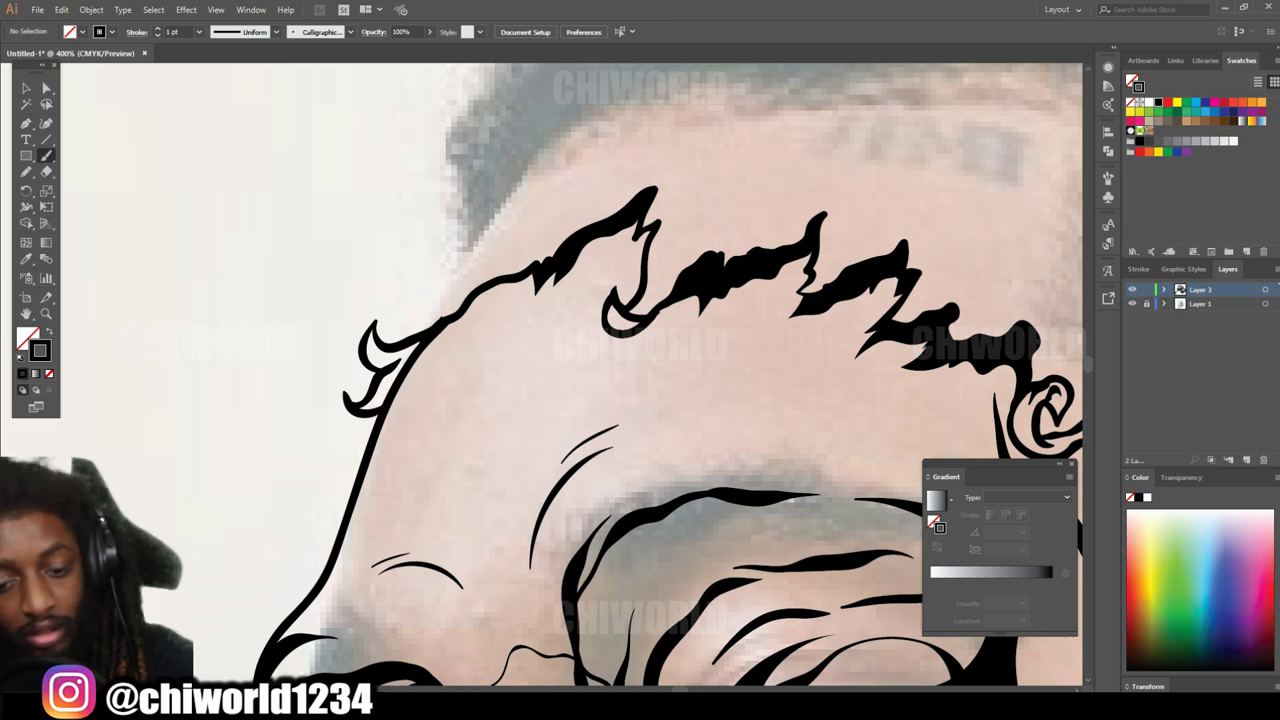
key(ctrl+0)
scroll(450, 400, up, 6)
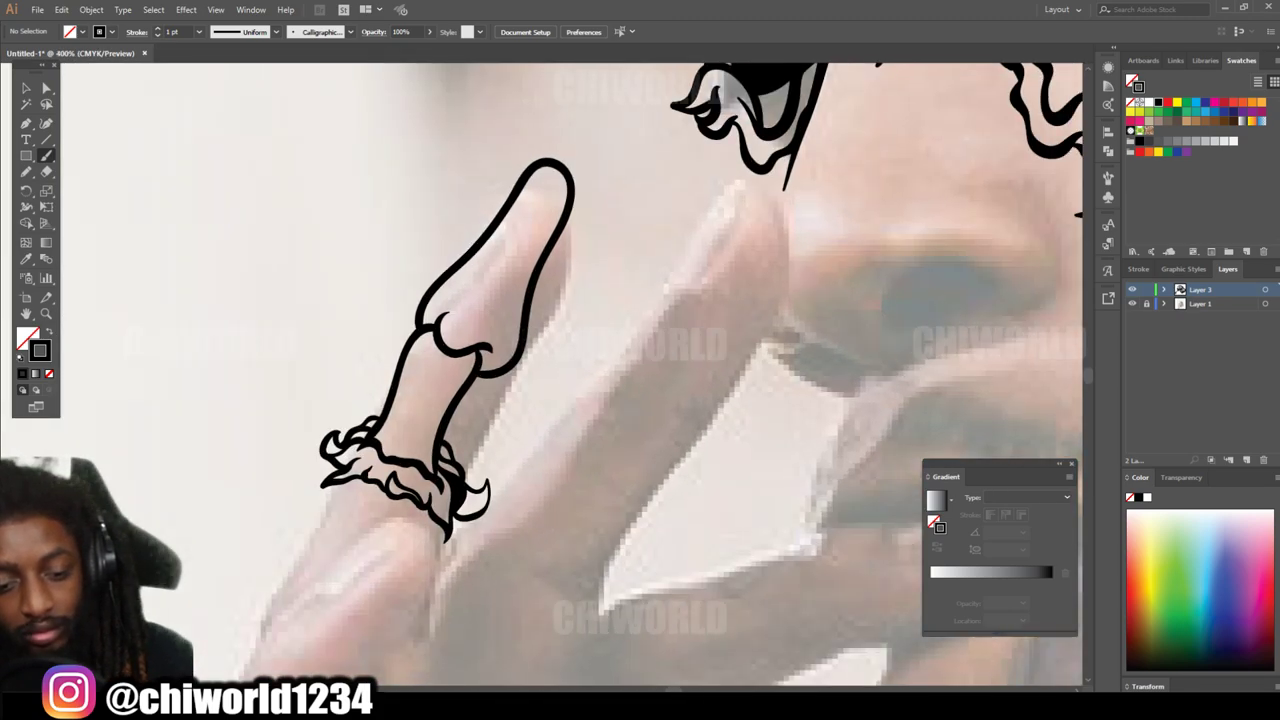
scroll(575, 120, up, 1)
scroll(650, 370, down, 1)
Step: Add several more Paintbrush strokes on the upper skull
drag(402, 615, 545, 335)
drag(543, 322, 588, 356)
drag(560, 218, 548, 330)
scroll(550, 330, up, 2)
mouse_move(565, 272)
mouse_down()
mouse_move(425, 292)
mouse_move(495, 258)
mouse_up()
scroll(500, 280, down, 2)
scroll(480, 320, down, 3)
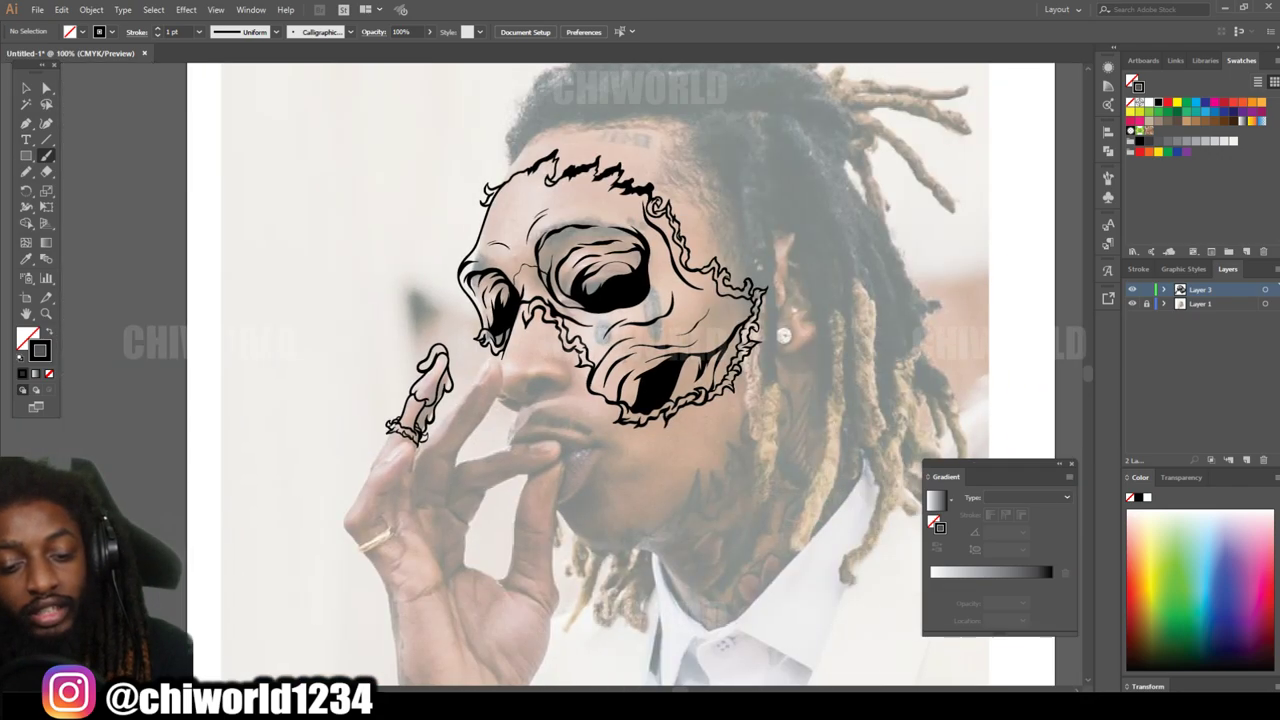
scroll(530, 250, right, 2)
scroll(540, 260, up, 4)
scroll(570, 370, up, 2)
scroll(570, 370, up, 1)
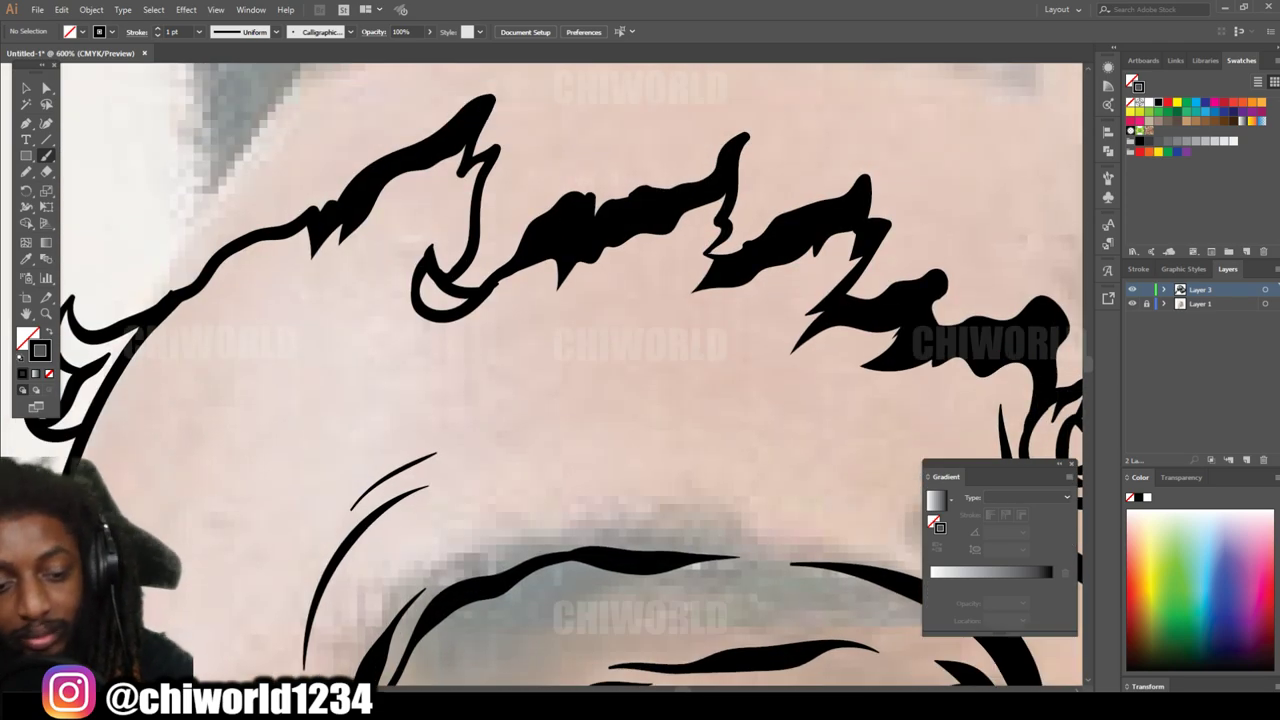
Step: Draw a drip running down from the hairline with a small hooked curl beside it
drag(390, 172, 310, 408)
key(ctrl+z)
mouse_move(390, 172)
mouse_down()
mouse_move(266, 575)
mouse_move(290, 400)
mouse_move(215, 440)
mouse_up()
drag(210, 384, 233, 374)
drag(240, 292, 258, 258)
scroll(121, 264, down, 5)
scroll(121, 264, up, 8)
Step: Thicken the top of the drip and its loop outline
drag(598, 528, 550, 425)
mouse_move(518, 335)
mouse_down()
mouse_move(505, 275)
mouse_move(395, 300)
mouse_up()
scroll(540, 380, up, 2)
scroll(640, 380, up, 1)
mouse_move(645, 415)
mouse_down()
mouse_move(730, 440)
mouse_move(648, 410)
mouse_up()
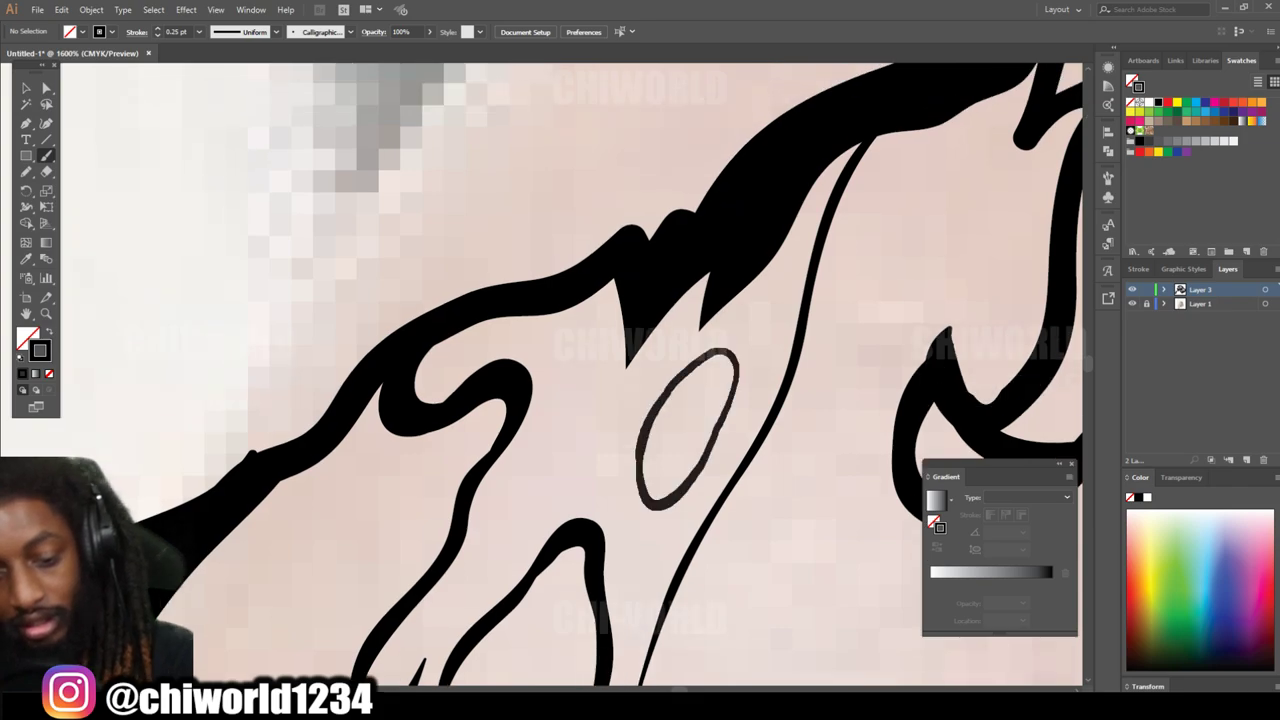
key(ctrl+1)
scroll(578, 402, up, 6)
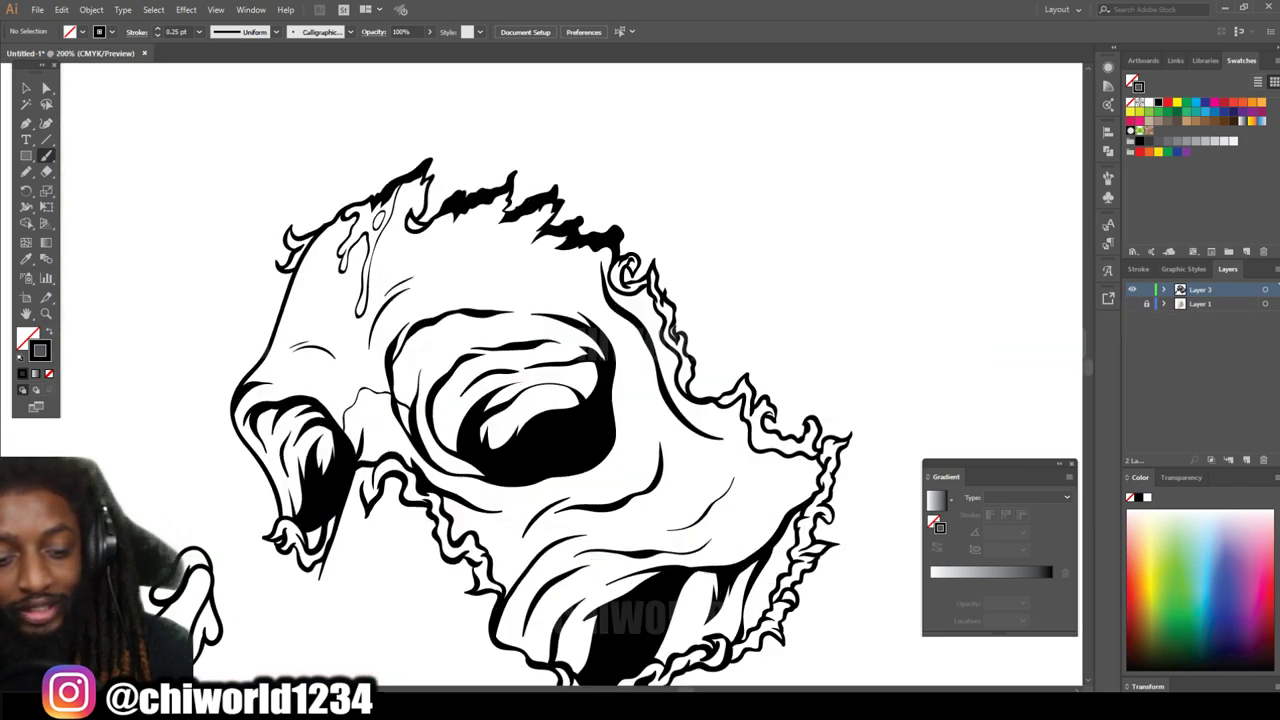
Step: Paint a long drip from the hairline with a droplet, plus a drip and loop at the right hair edge
mouse_move(758, 275)
mouse_down()
mouse_move(562, 424)
mouse_move(435, 655)
mouse_move(505, 375)
mouse_move(360, 280)
mouse_move(412, 222)
mouse_move(440, 160)
mouse_up()
mouse_move(596, 386)
mouse_down()
mouse_move(545, 345)
mouse_move(600, 382)
mouse_up()
scroll(560, 370, down, 5)
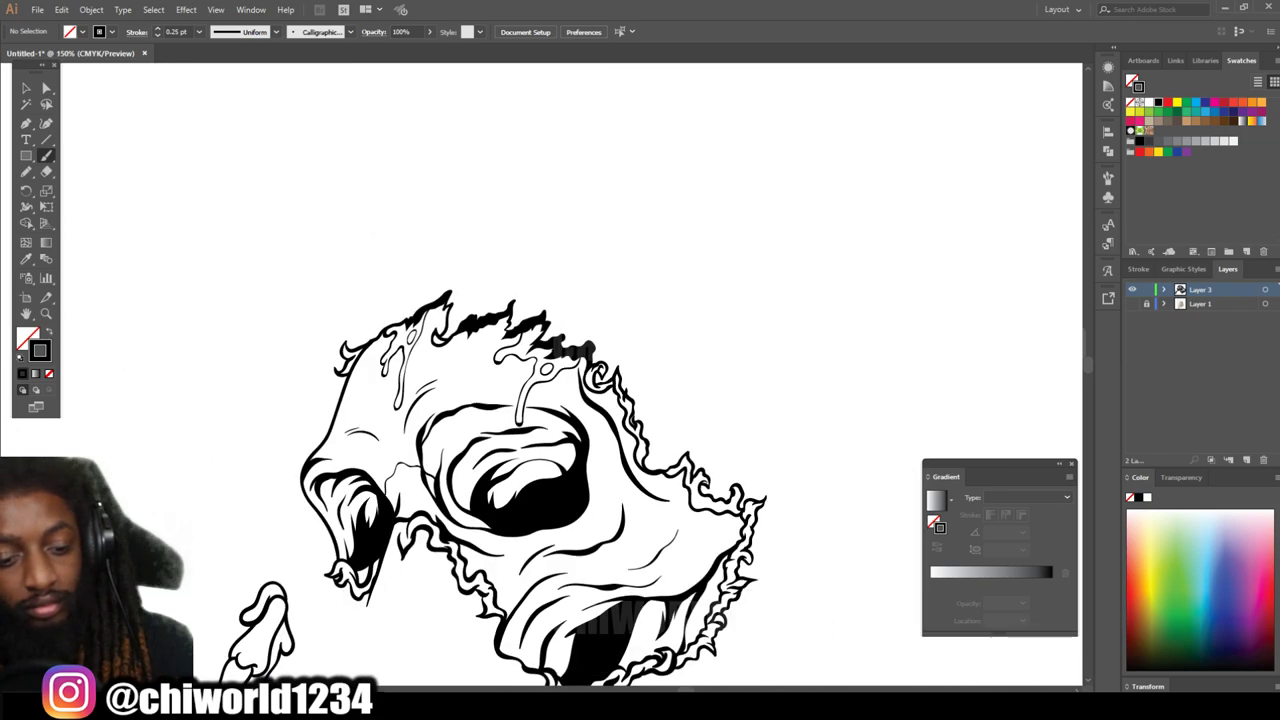
scroll(690, 290, up, 5)
mouse_move(830, 362)
mouse_down()
mouse_move(660, 562)
mouse_move(650, 485)
mouse_move(585, 338)
mouse_move(560, 200)
mouse_up()
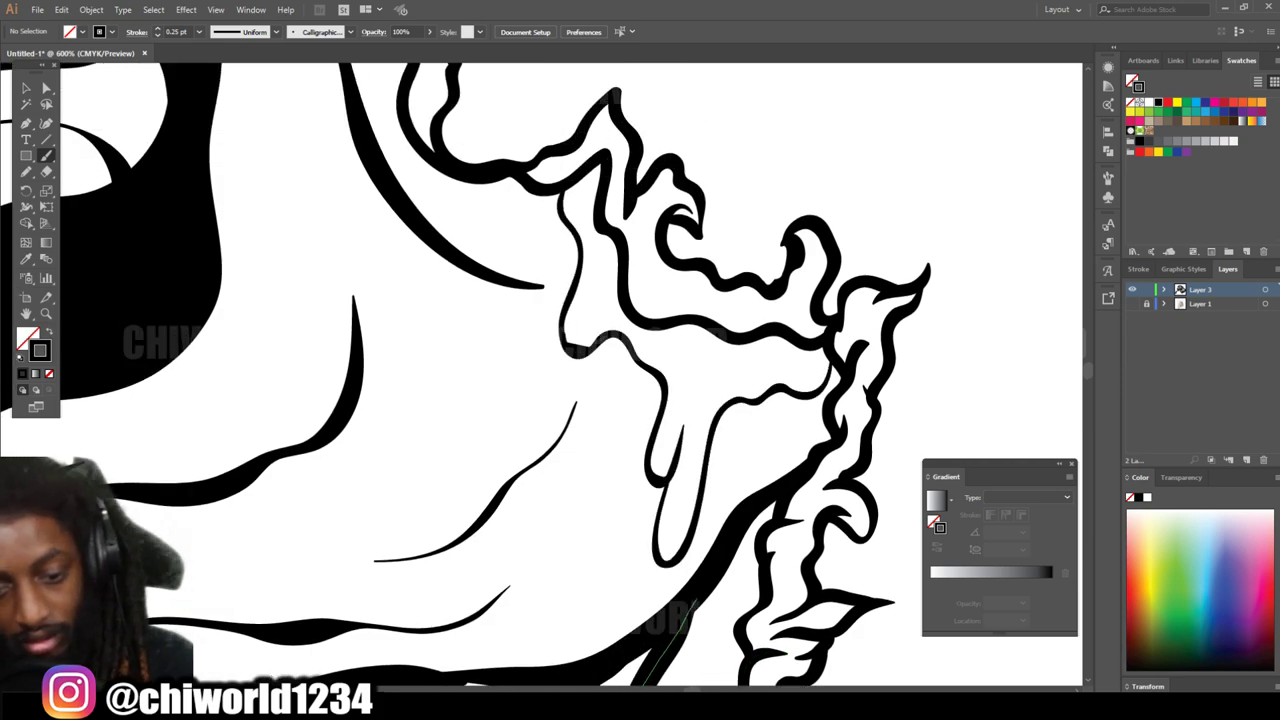
drag(760, 346, 695, 338)
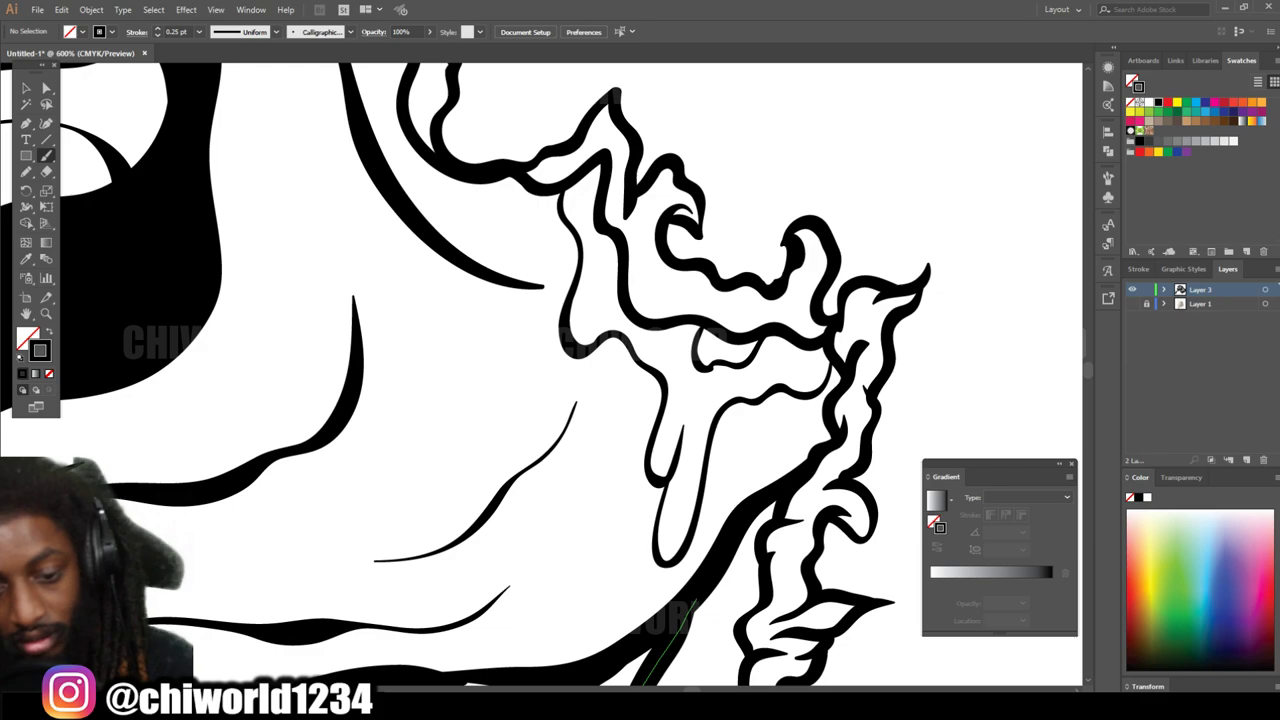
scroll(530, 400, down, 3)
scroll(530, 400, up, 5)
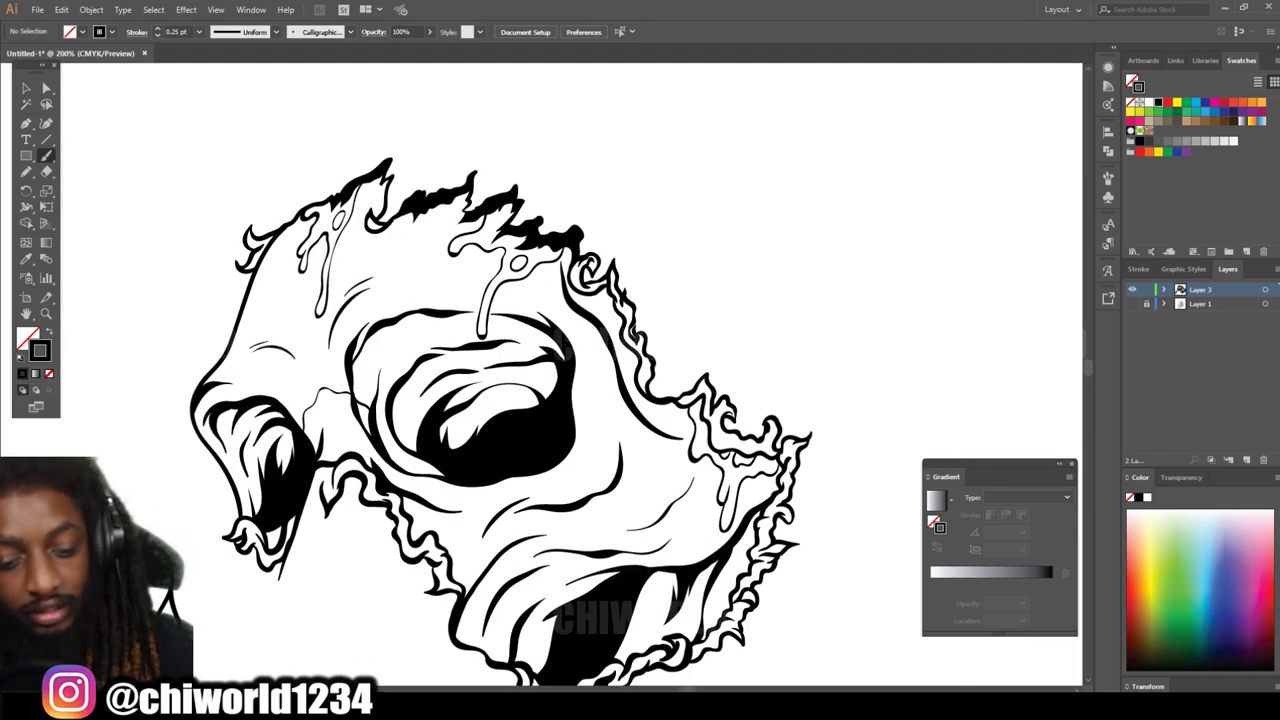
Step: Add a hooked drip outline and a small droplet oval, undoing a stray stroke above it
mouse_move(530, 325)
mouse_down()
mouse_move(548, 537)
mouse_move(545, 265)
mouse_move(526, 300)
mouse_up()
scroll(526, 300, up, 3)
drag(539, 238, 540, 240)
drag(541, 211, 538, 225)
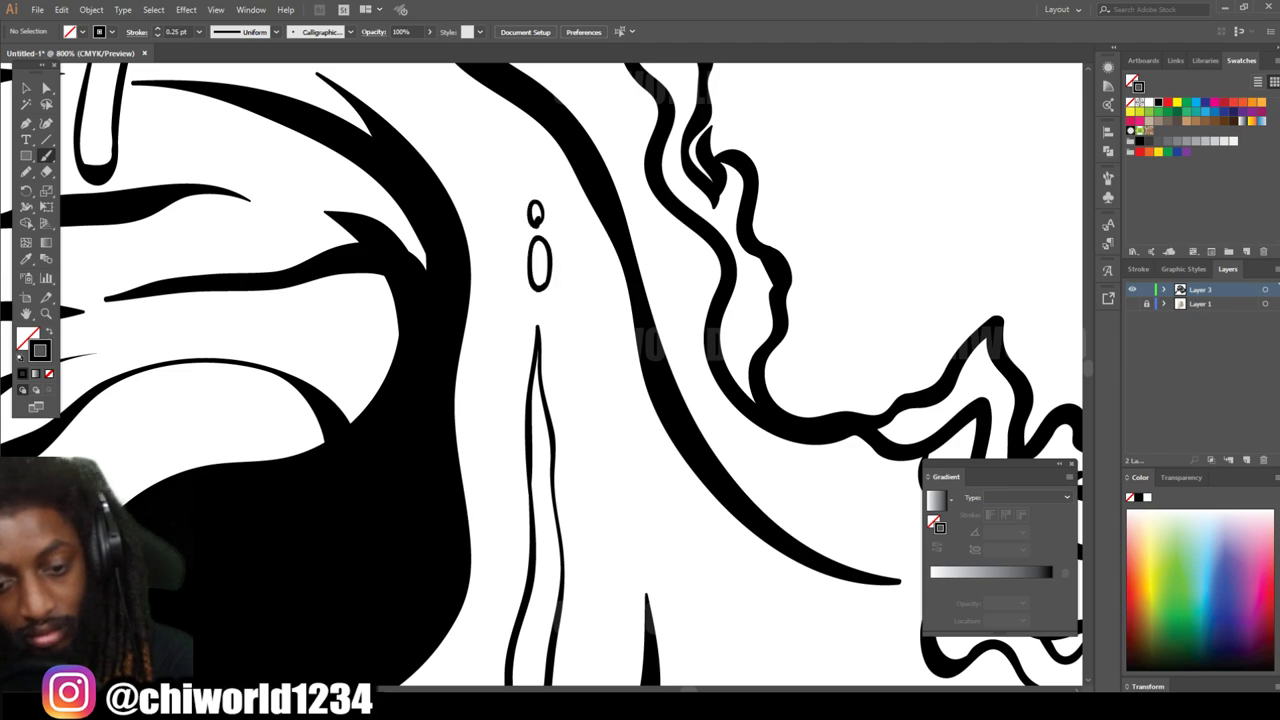
key(ctrl+z)
scroll(540, 370, up, 2)
key(ctrl+0)
scroll(360, 640, up, 5)
Step: Paint more drip strokes and a closed blob splash with a small round droplet beside it
mouse_move(455, 232)
mouse_down()
mouse_move(415, 530)
mouse_move(377, 232)
mouse_up()
scroll(540, 370, up, 3)
mouse_move(464, 370)
mouse_down()
mouse_move(462, 342)
mouse_move(598, 232)
mouse_move(362, 312)
mouse_move(345, 368)
mouse_up()
scroll(345, 368, up, 2)
drag(372, 530, 342, 432)
scroll(342, 432, up, 1)
mouse_move(543, 345)
mouse_down()
mouse_move(686, 330)
mouse_move(540, 335)
mouse_up()
mouse_move(510, 278)
mouse_down()
mouse_move(532, 243)
mouse_move(512, 283)
mouse_up()
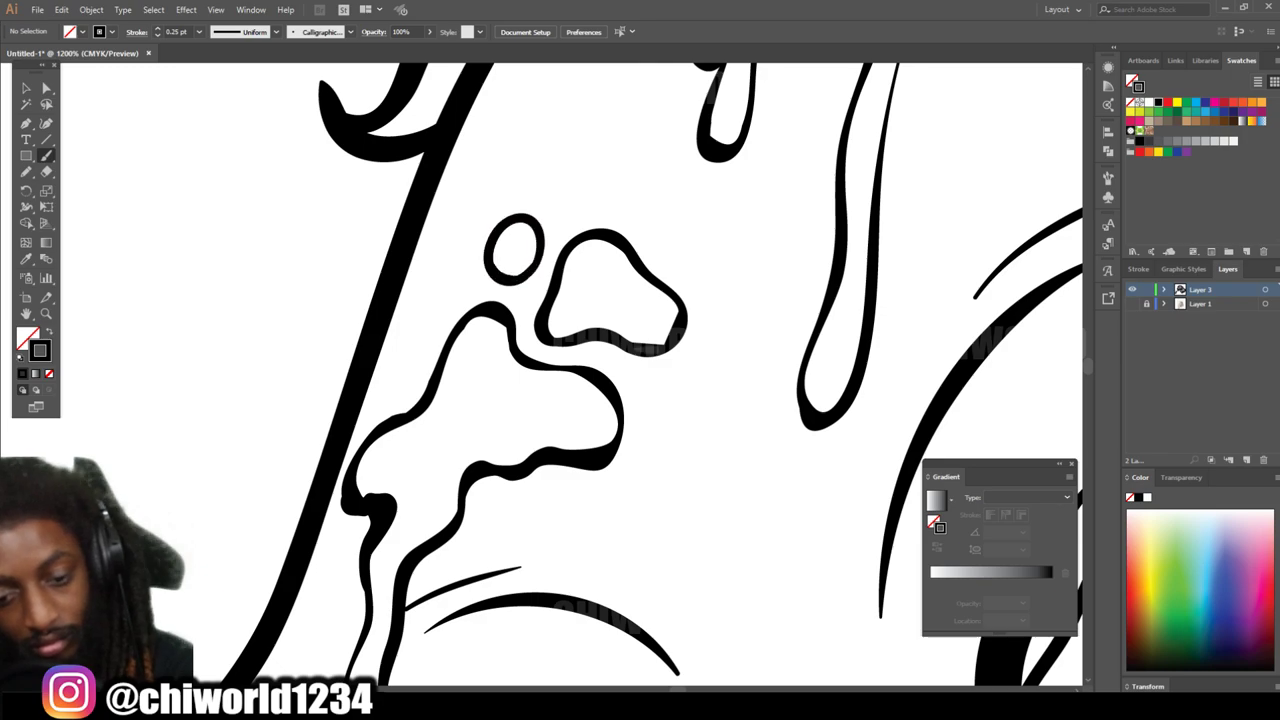
scroll(576, 374, down, 7)
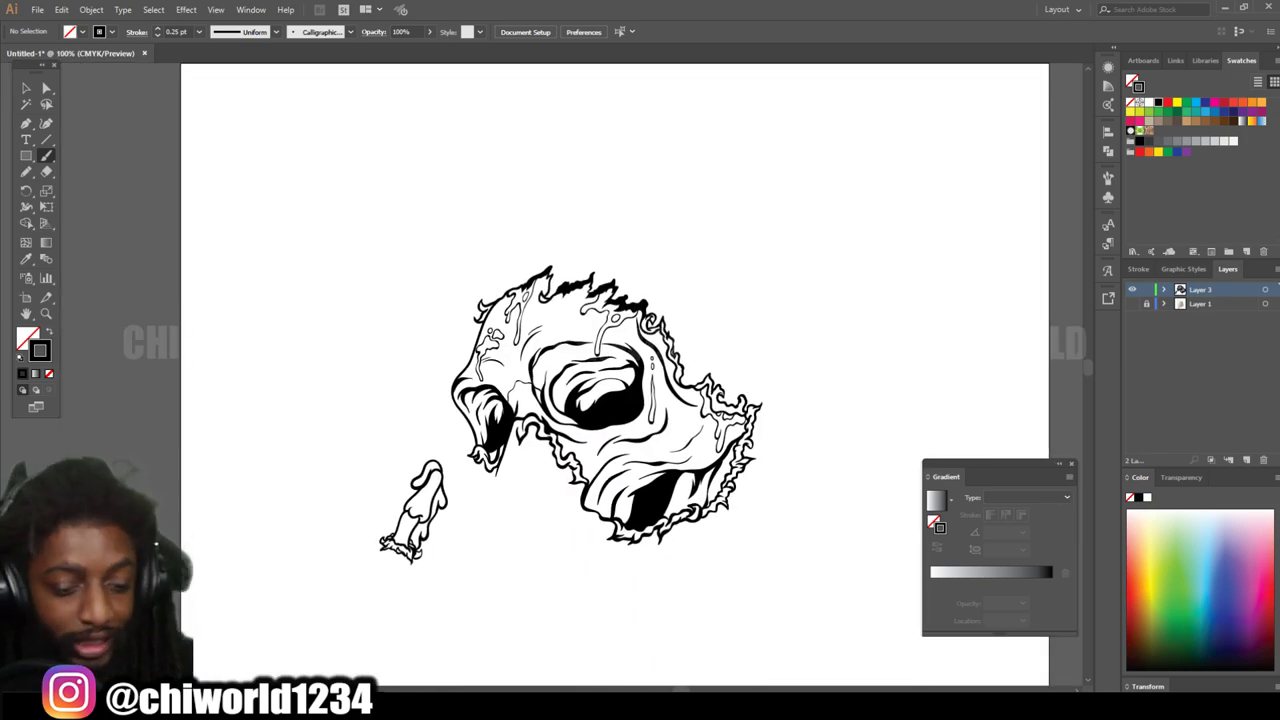
Step: Set the brush stroke weight to 0.75 pt and ink a thin line along the flame edge
scroll(415, 510, down, 1)
scroll(410, 390, up, 5)
scroll(410, 390, down, 1)
scroll(410, 390, up, 2)
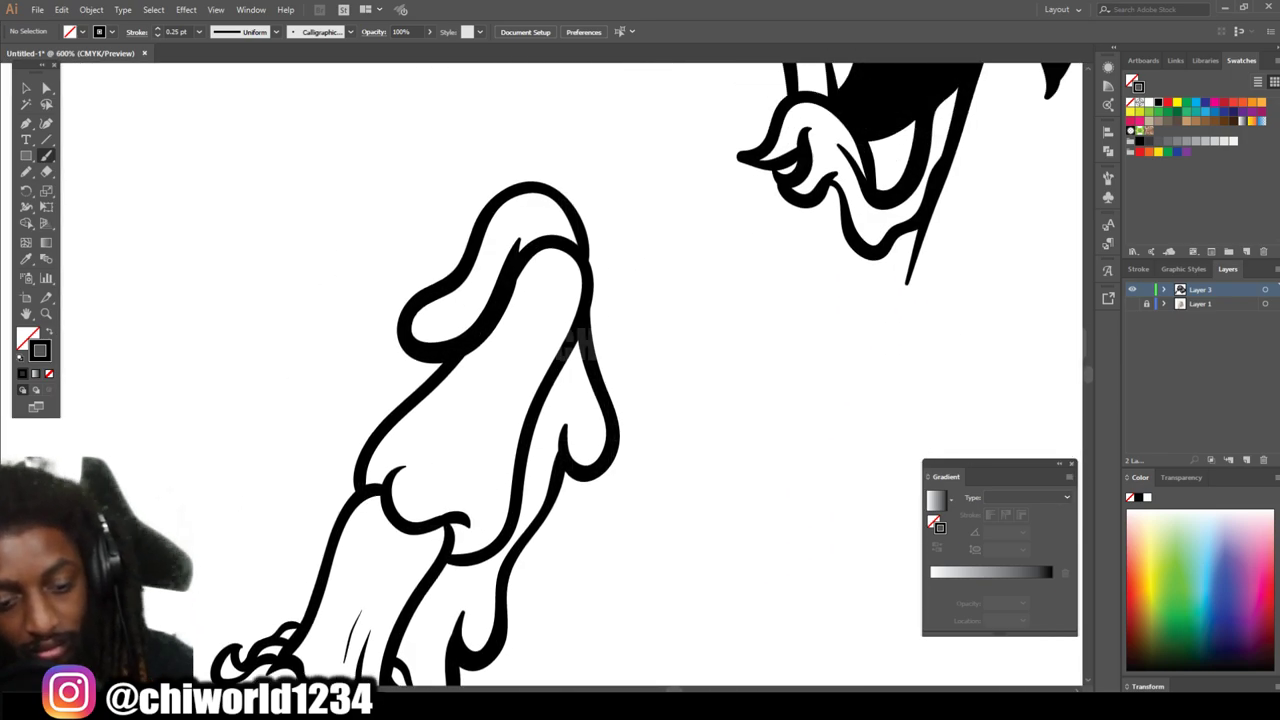
scroll(410, 390, down, 1)
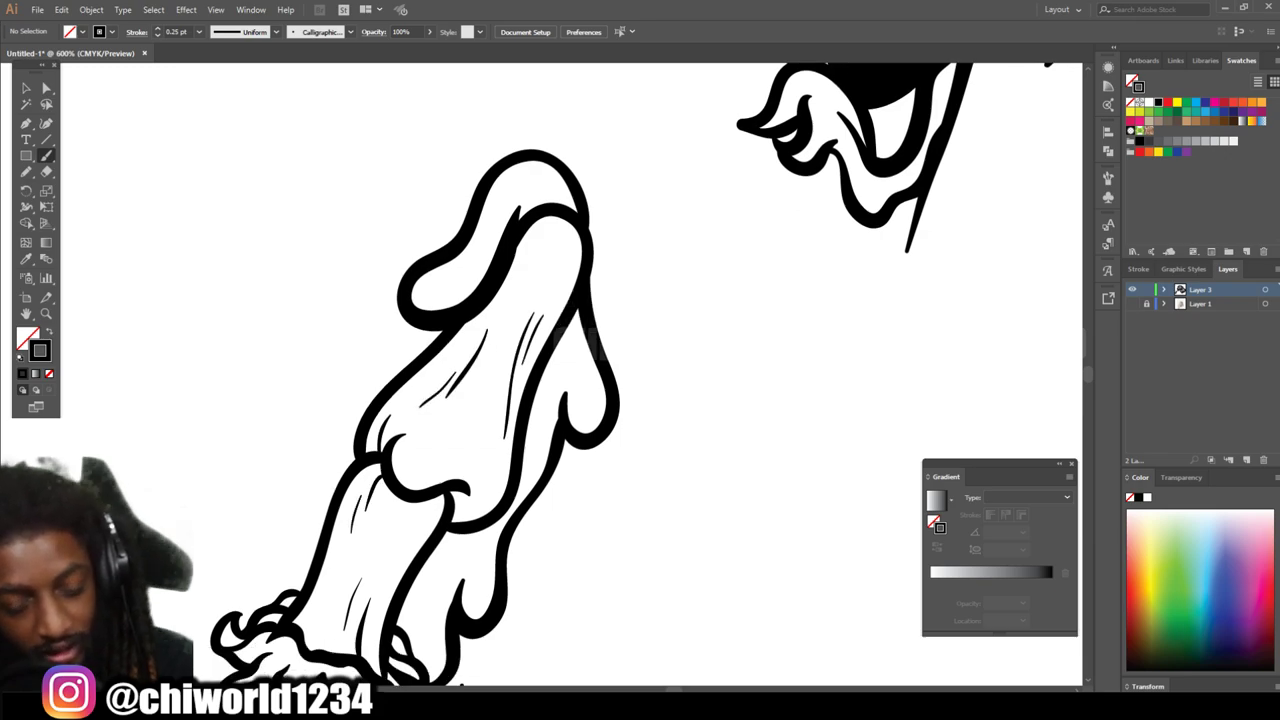
scroll(822, 572, down, 5)
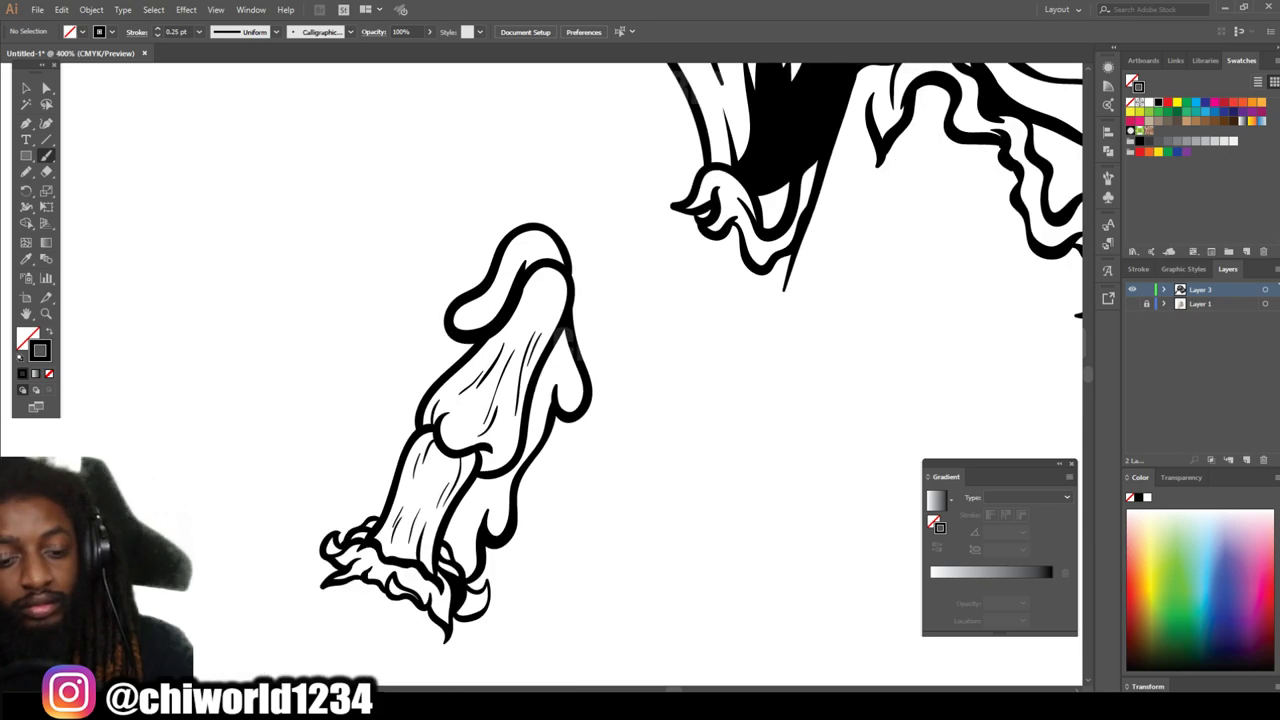
scroll(822, 572, up, 3)
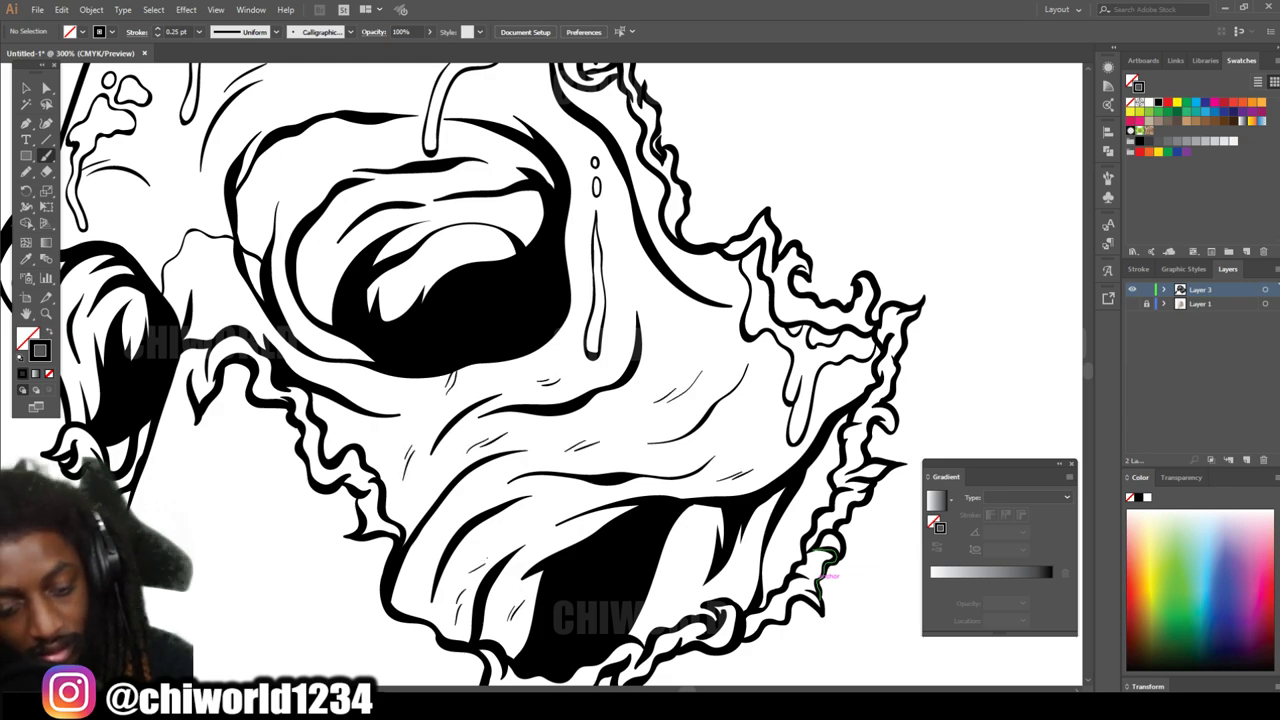
scroll(822, 572, up, 5)
scroll(463, 374, up, 3)
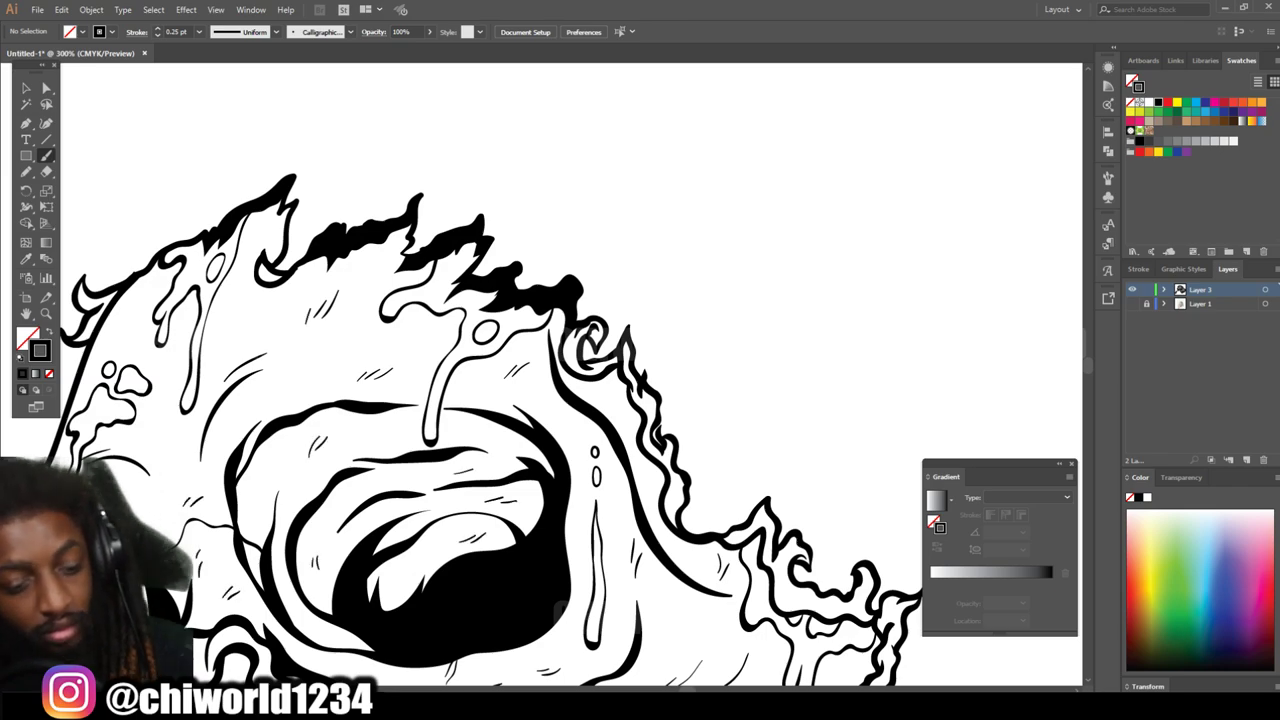
scroll(580, 460, down, 5)
scroll(470, 495, up, 5)
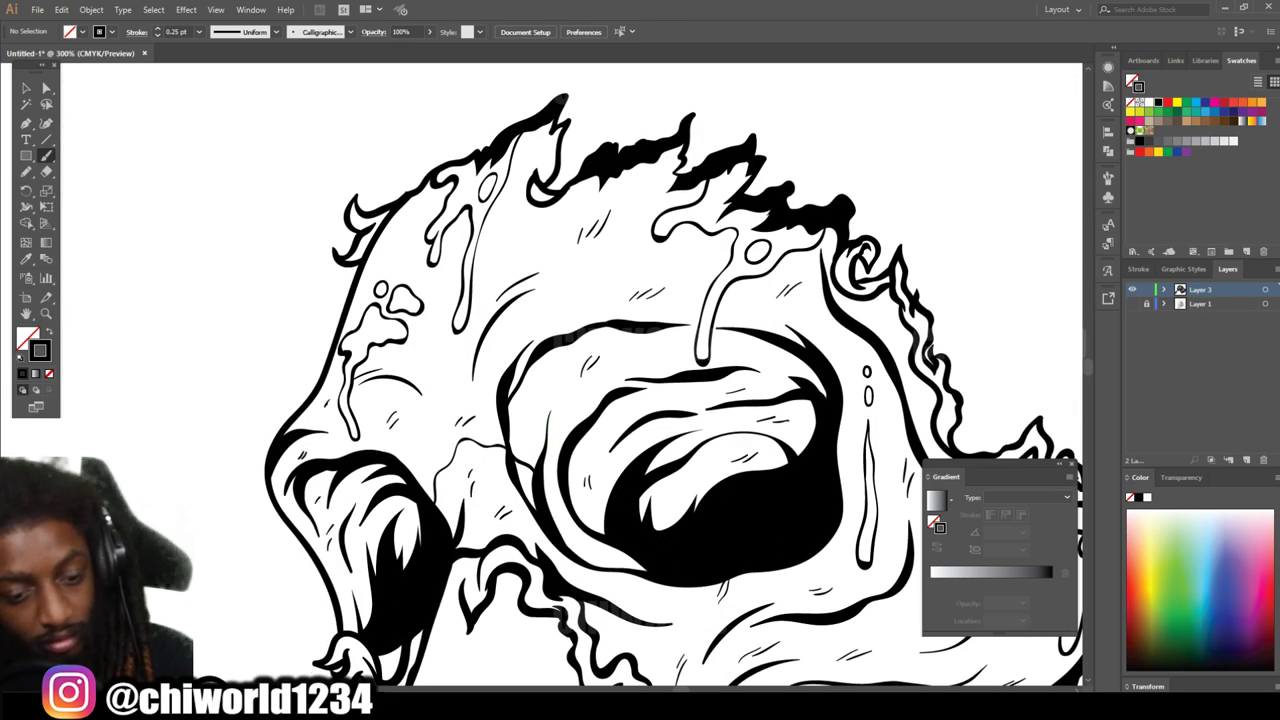
scroll(570, 380, down, 5)
scroll(770, 330, up, 7)
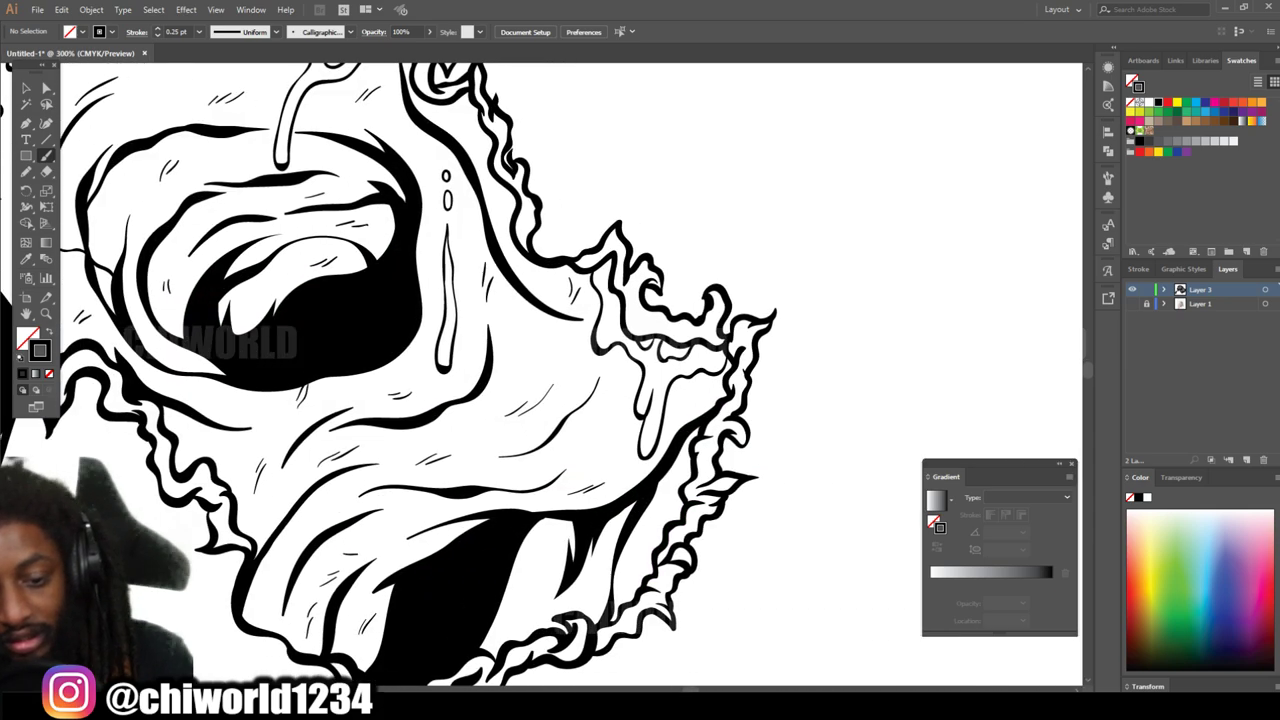
click(199, 31)
click(220, 75)
mouse_move(785, 345)
mouse_down()
mouse_move(690, 338)
mouse_move(615, 290)
mouse_move(615, 240)
mouse_up()
key(ctrl+minus)
key(ctrl+minus)
key(ctrl+minus)
key(ctrl+minus)
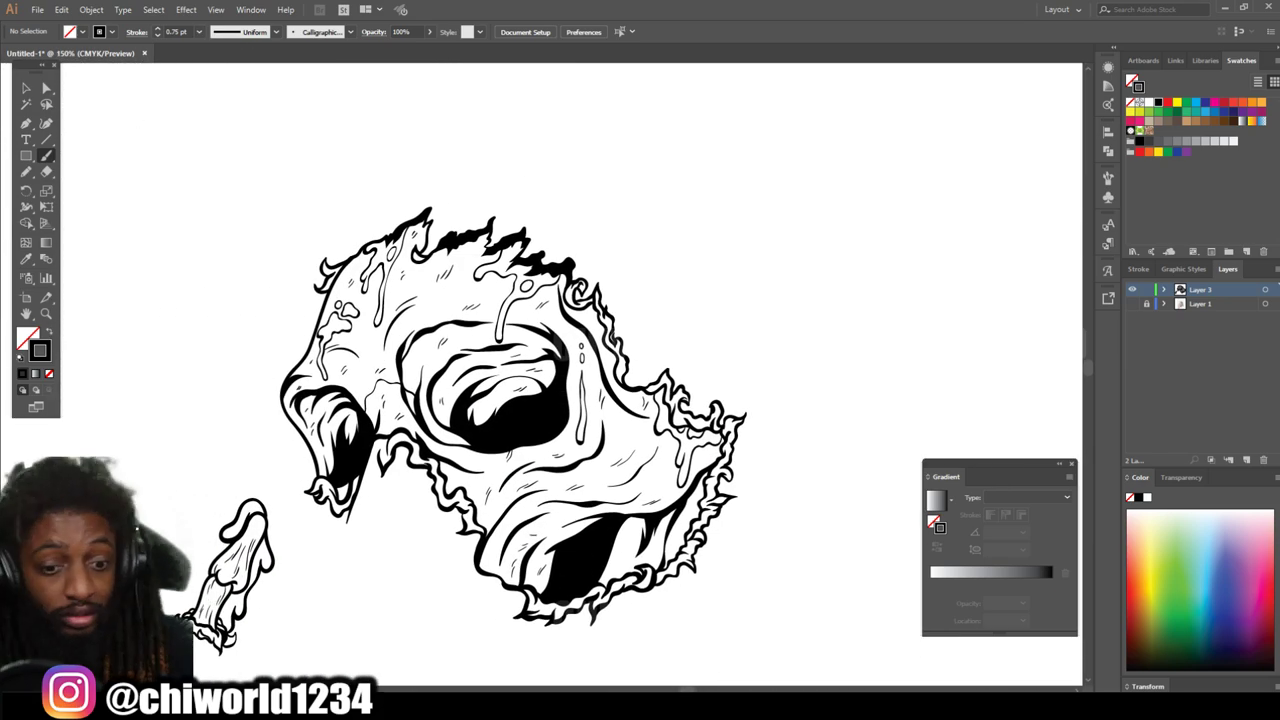
scroll(412, 344, up, 3)
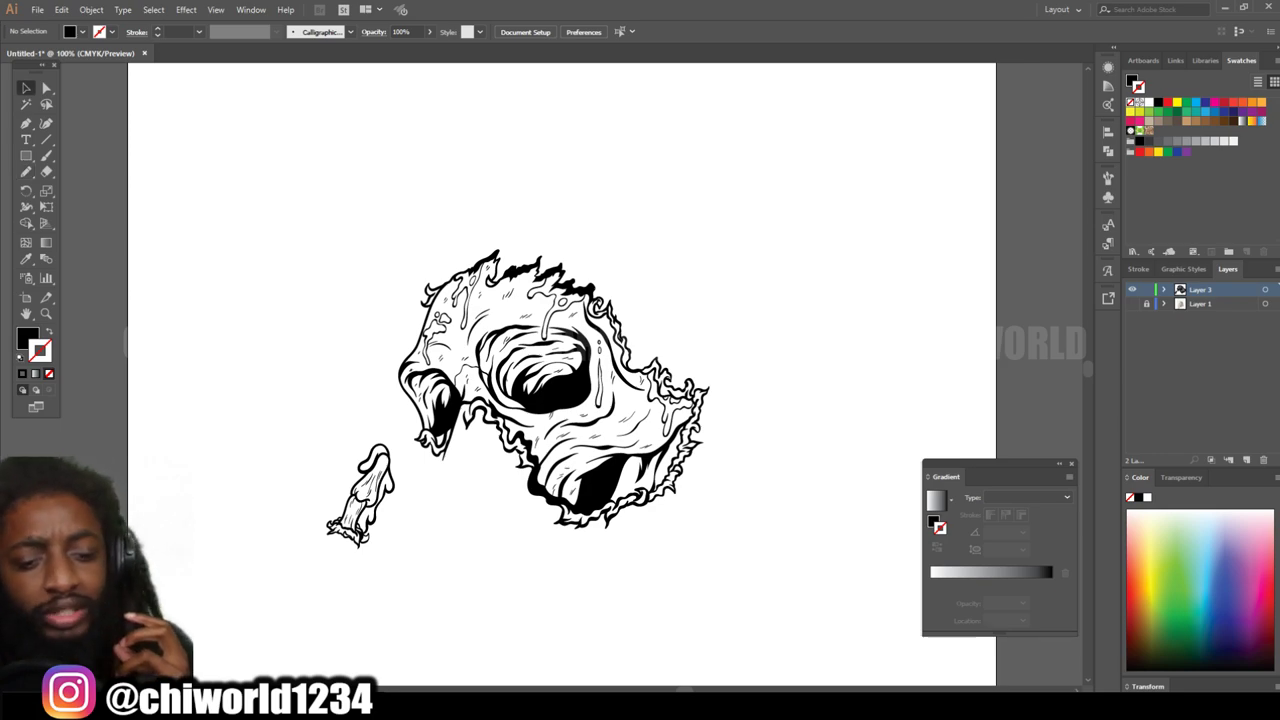
Step: Select the whole skull drawing and expand its brush strokes into filled shapes
mouse_move(304, 198)
mouse_down()
mouse_move(760, 591)
mouse_move(824, 594)
mouse_up()
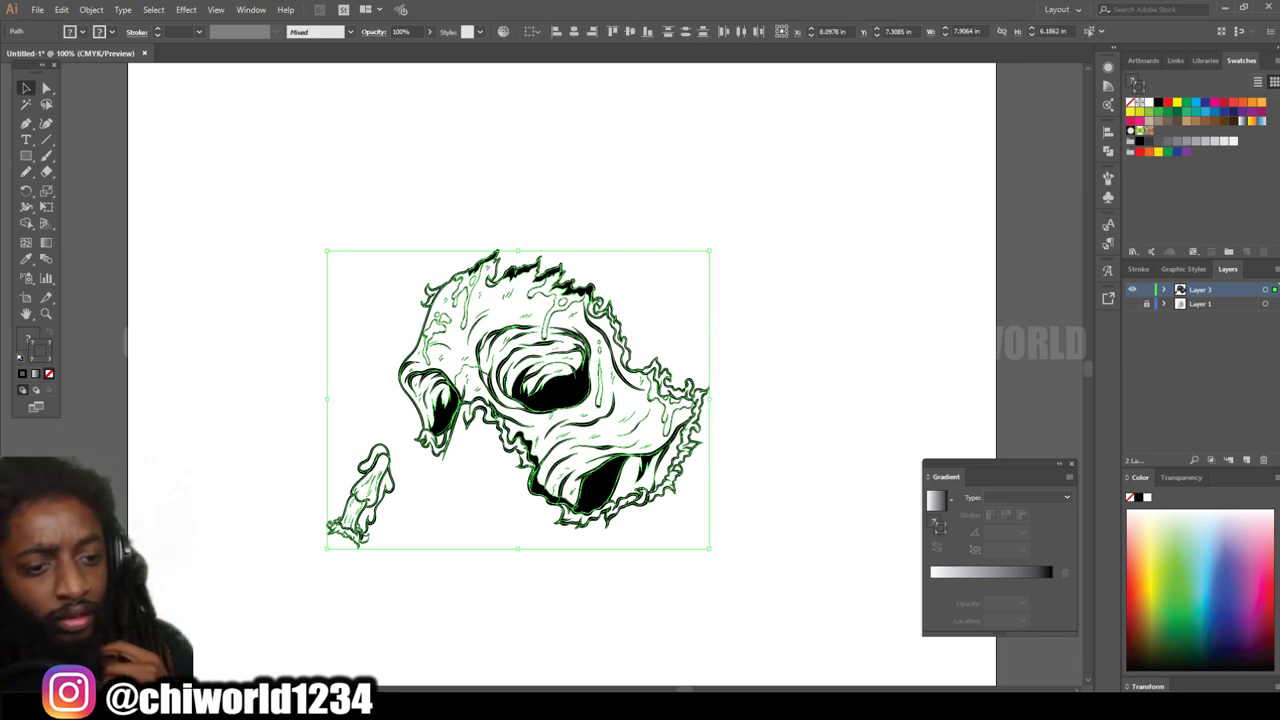
click(91, 9)
click(130, 160)
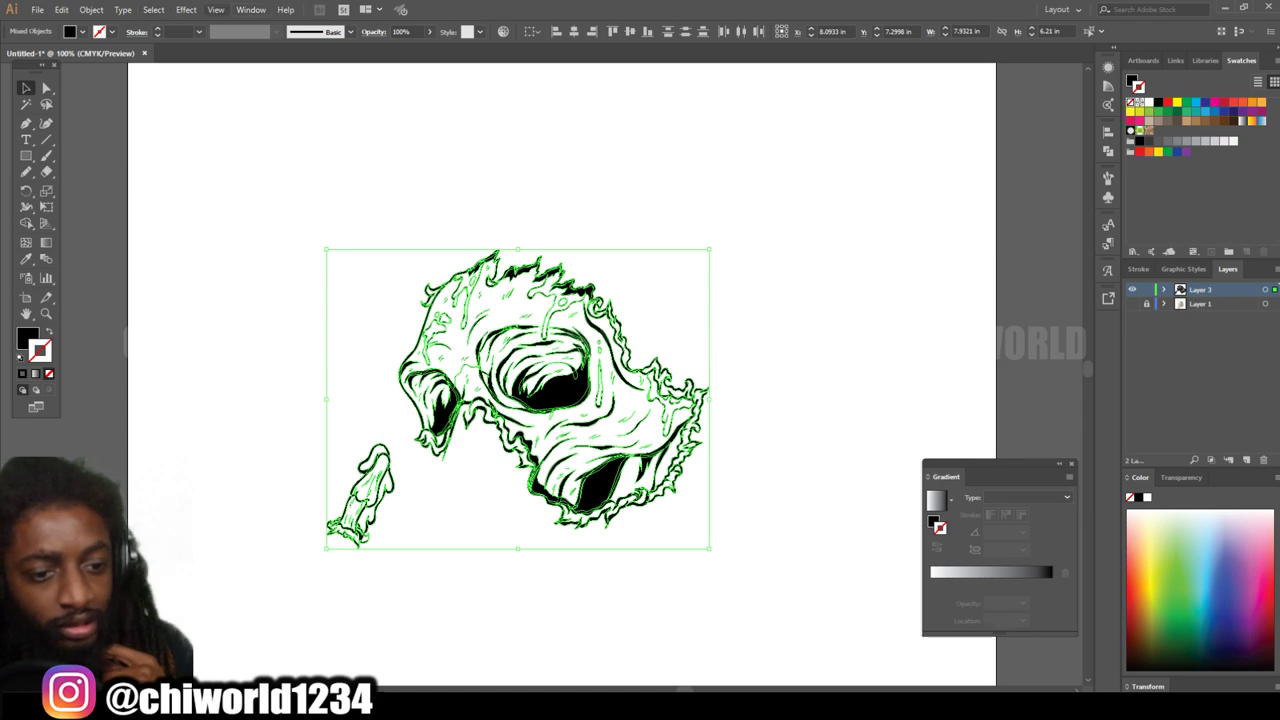
Step: Merge all the expanded skull shapes with Pathfinder Merge, then deselect
click(251, 9)
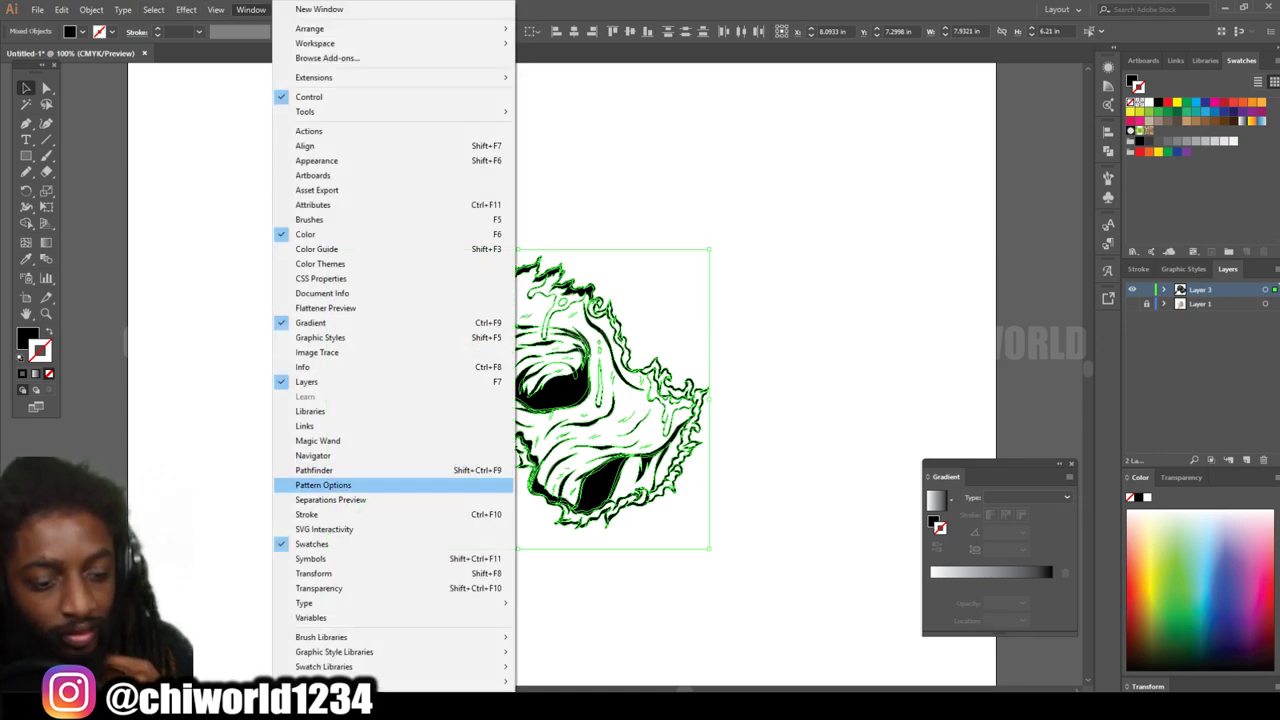
click(330, 470)
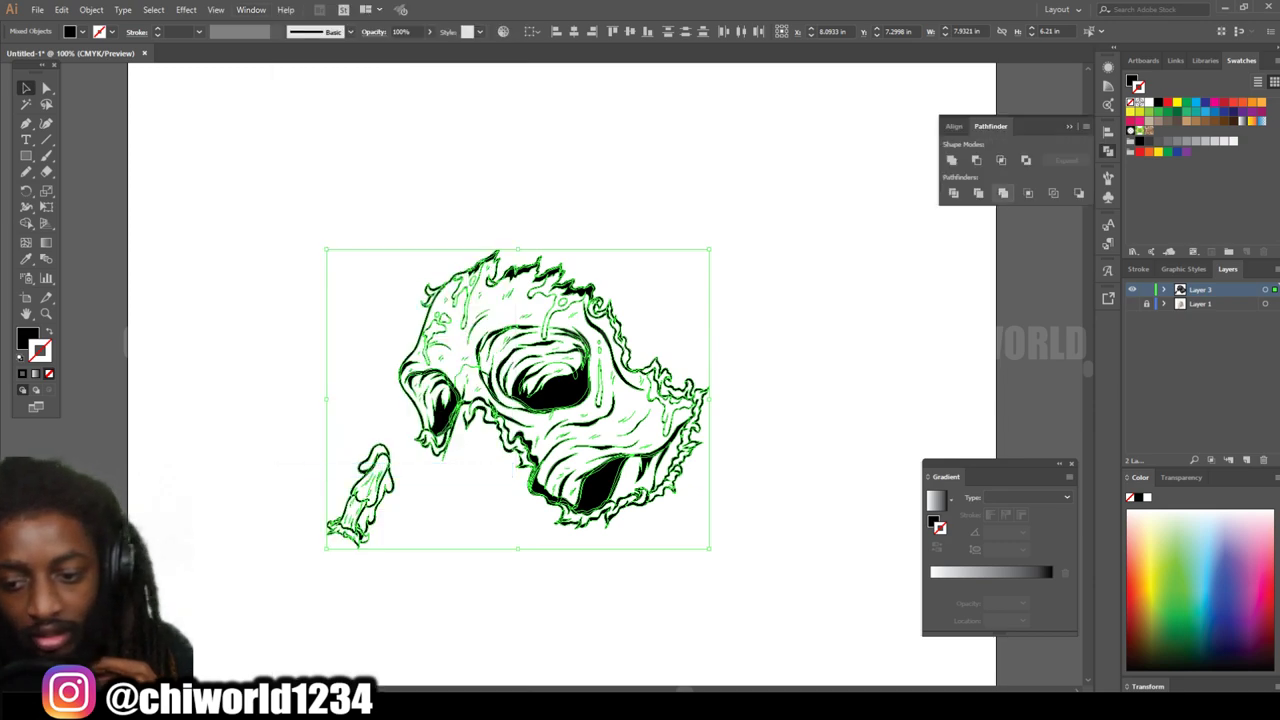
click(1003, 193)
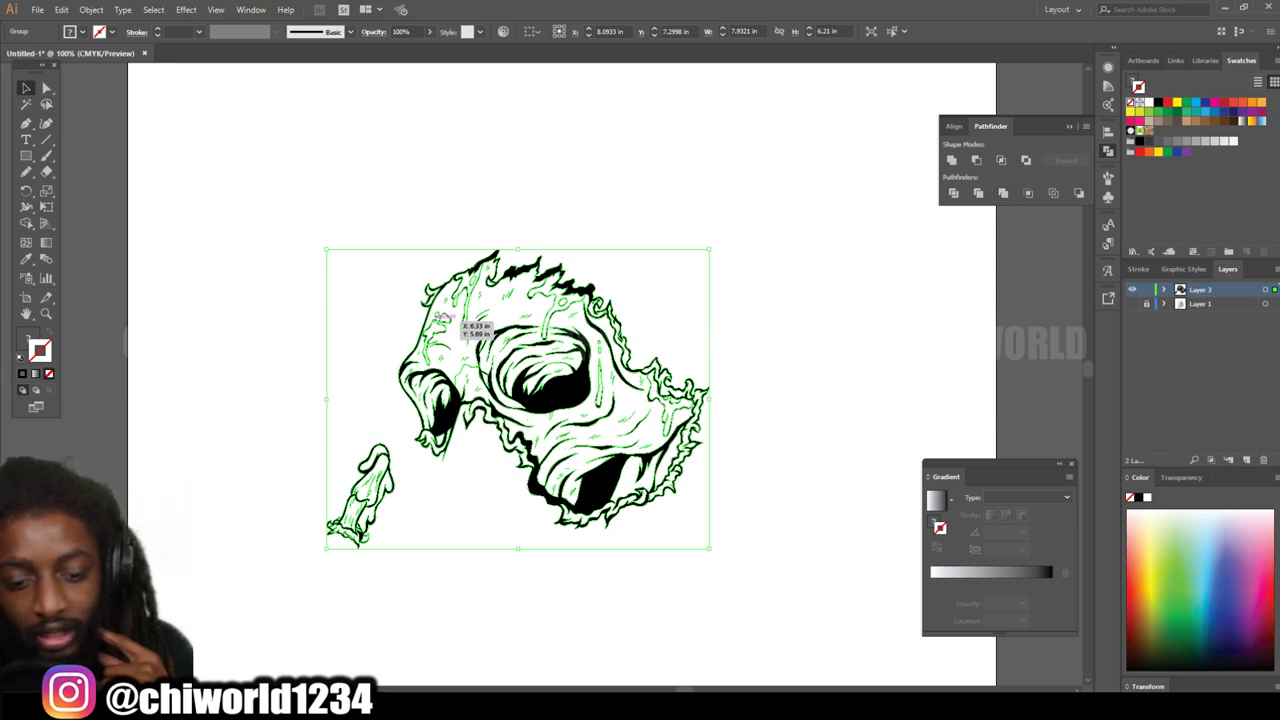
key(ctrl+shift+a)
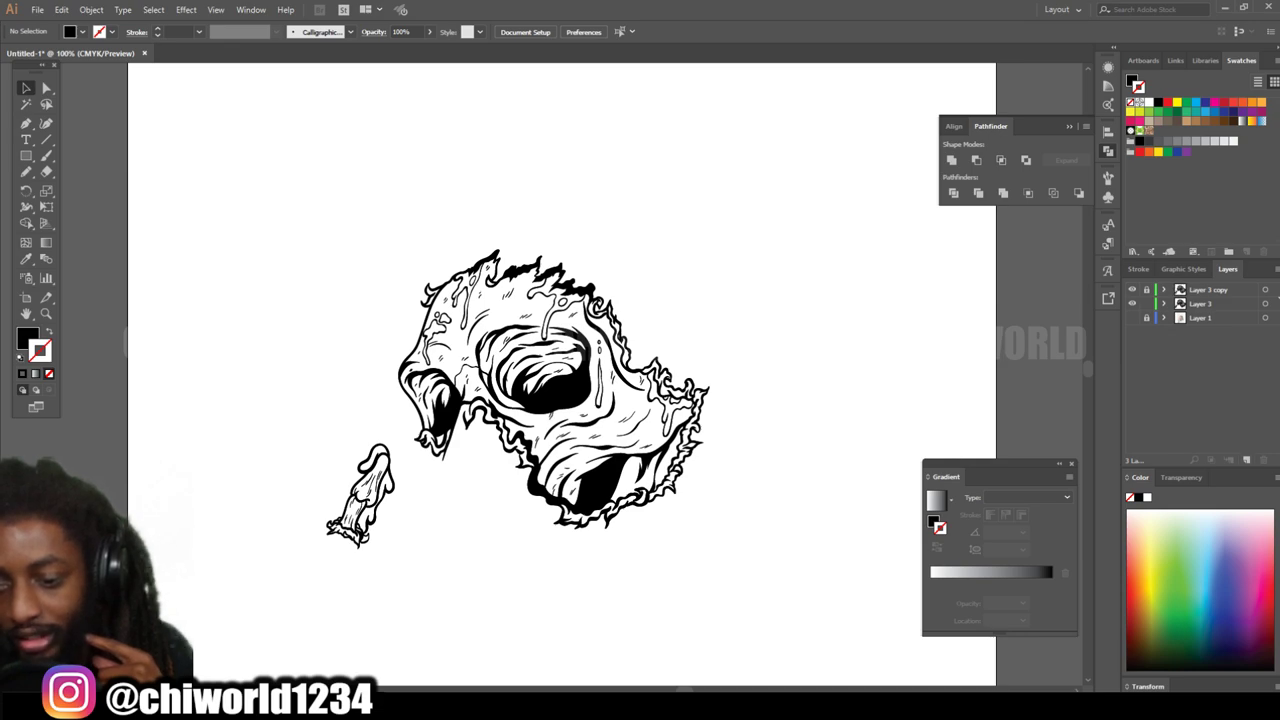
Step: With Layer 3 targeted, set the fill colour to light peach F9DFBB in the Color Picker
click(1200, 303)
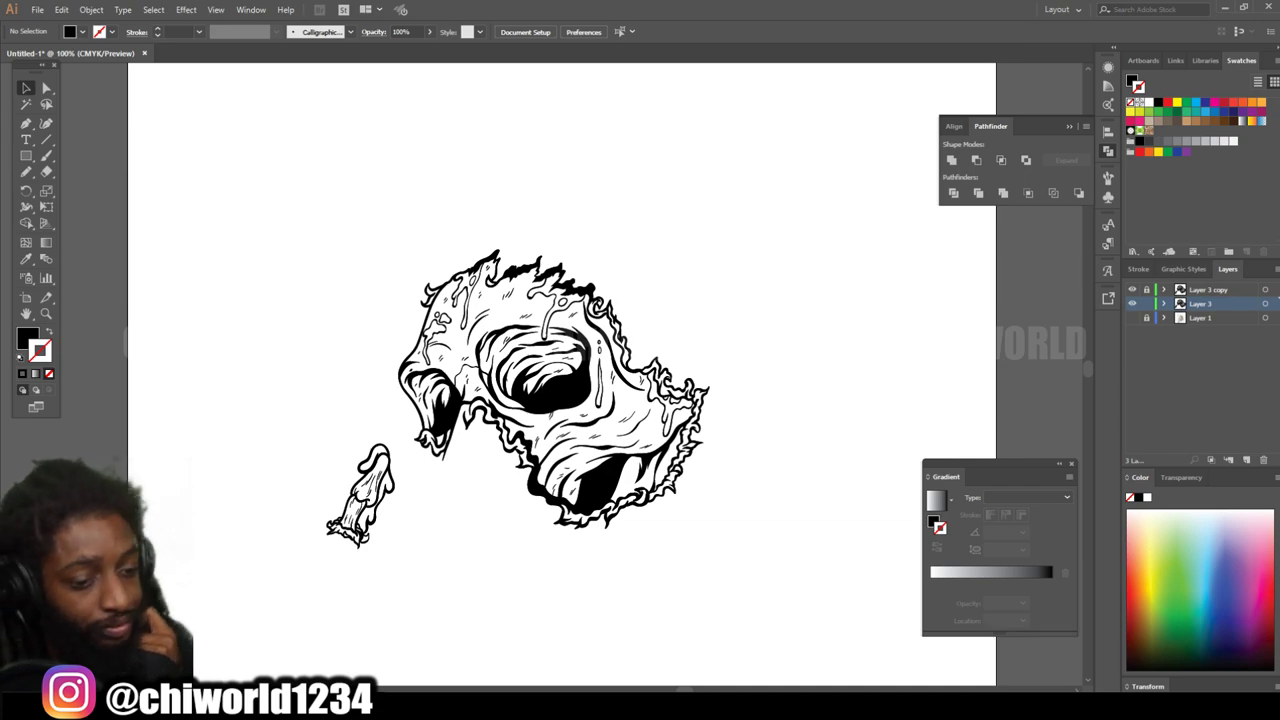
double_click(28, 340)
text(21201D)
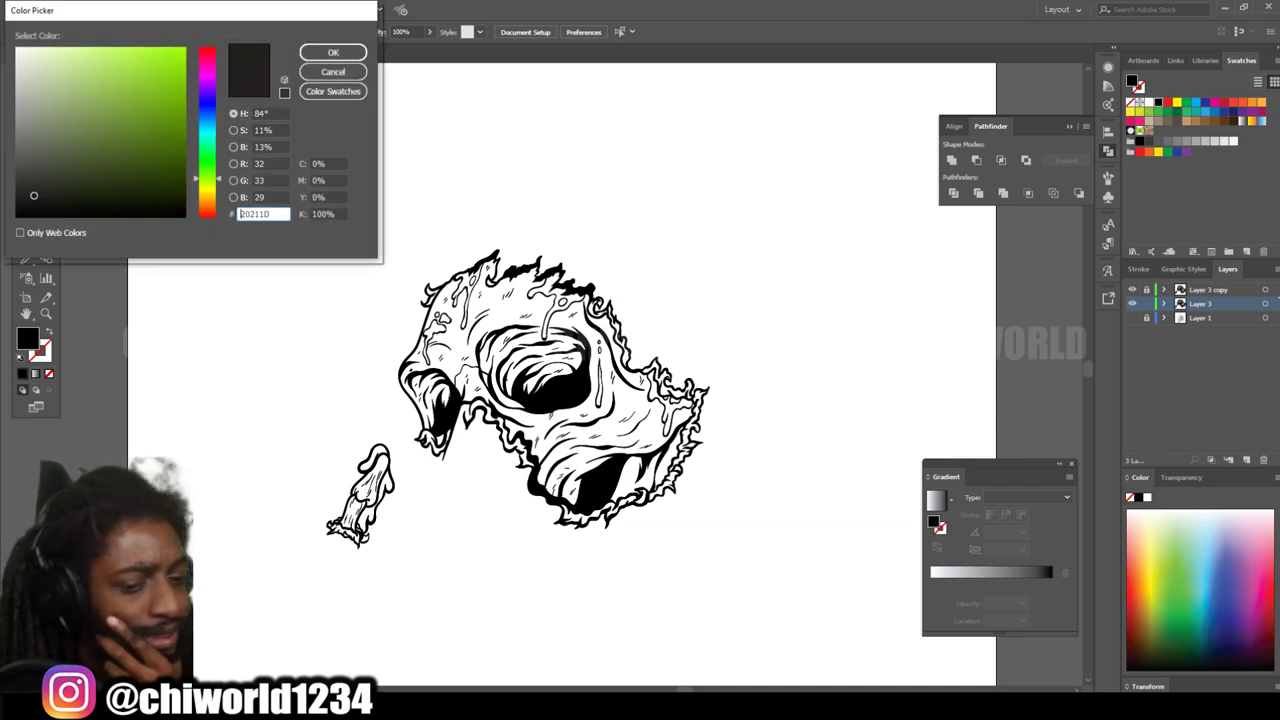
key(ctrl+a)
text(EBCFAF)
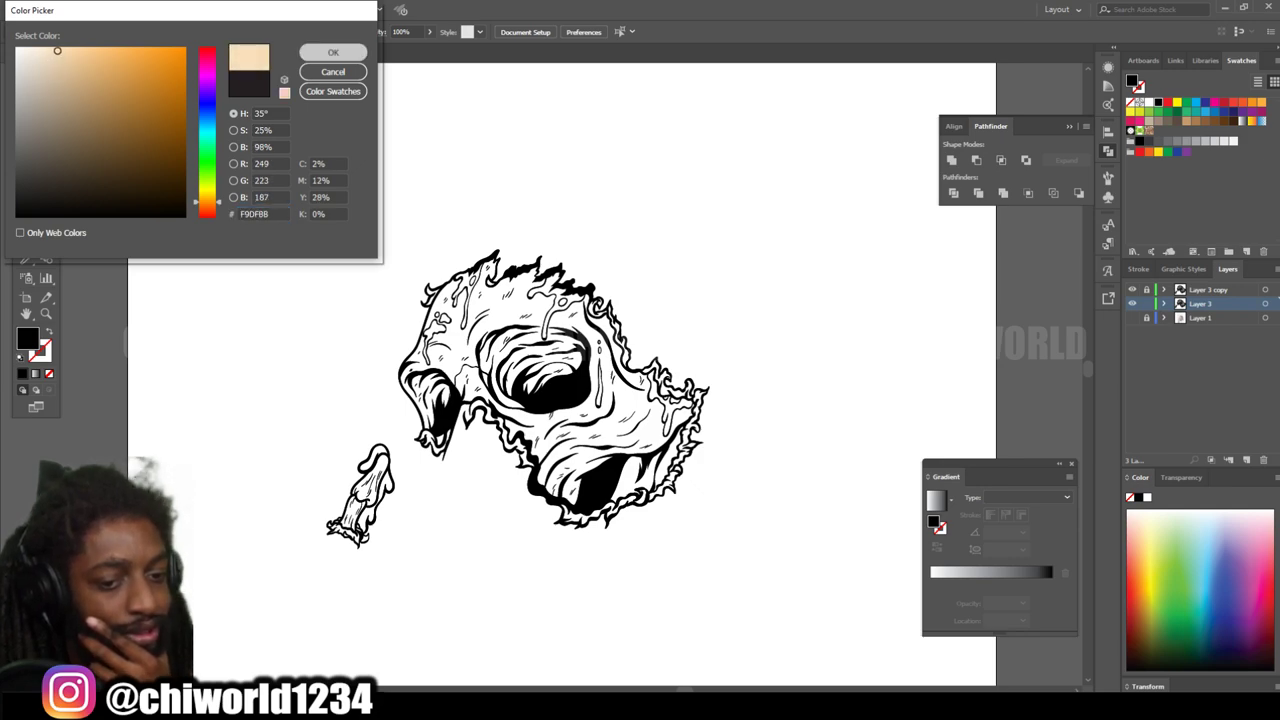
click(333, 52)
click(26, 156)
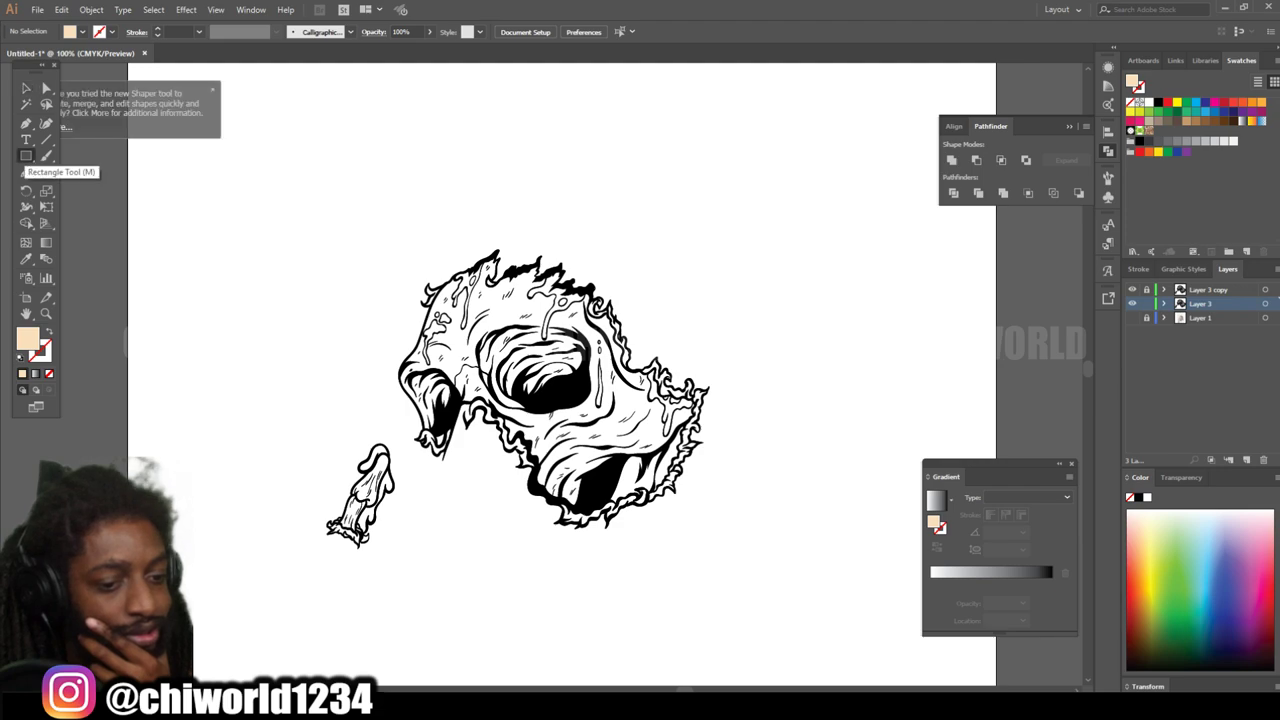
Step: Draw a peach rectangle covering the skull and send it to the back
drag(285, 167, 765, 573)
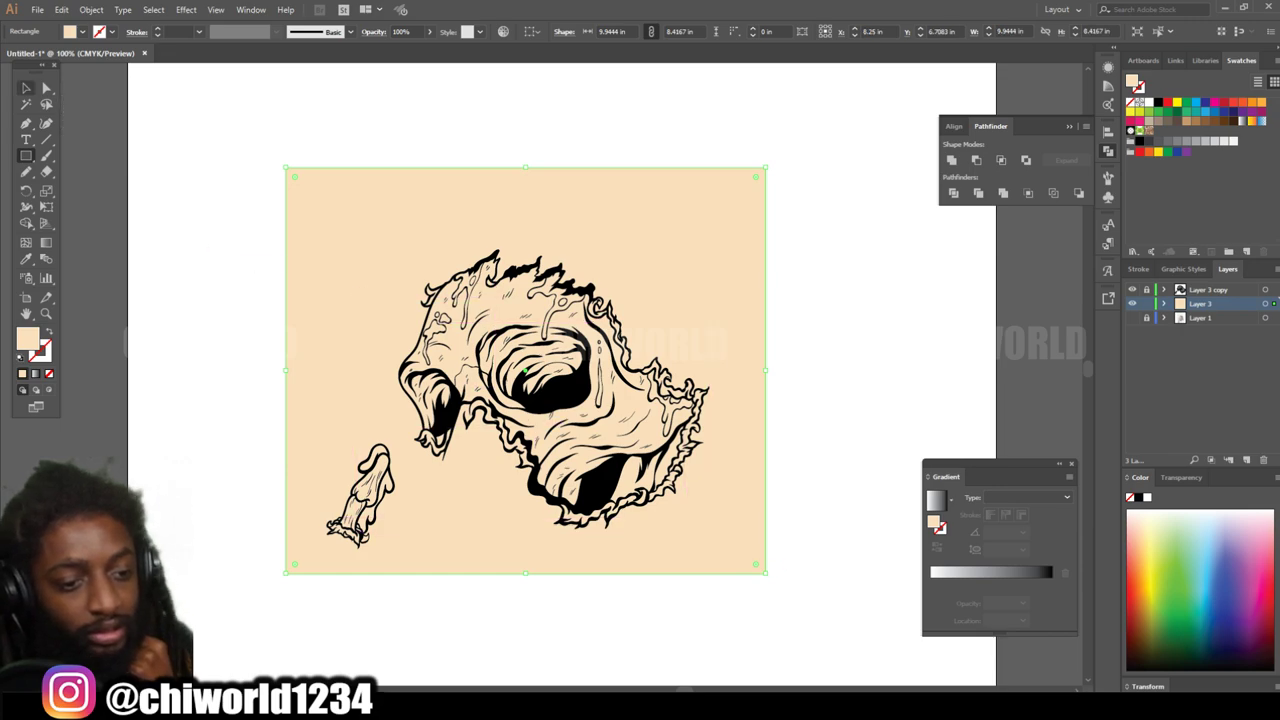
key(v)
right_click(401, 233)
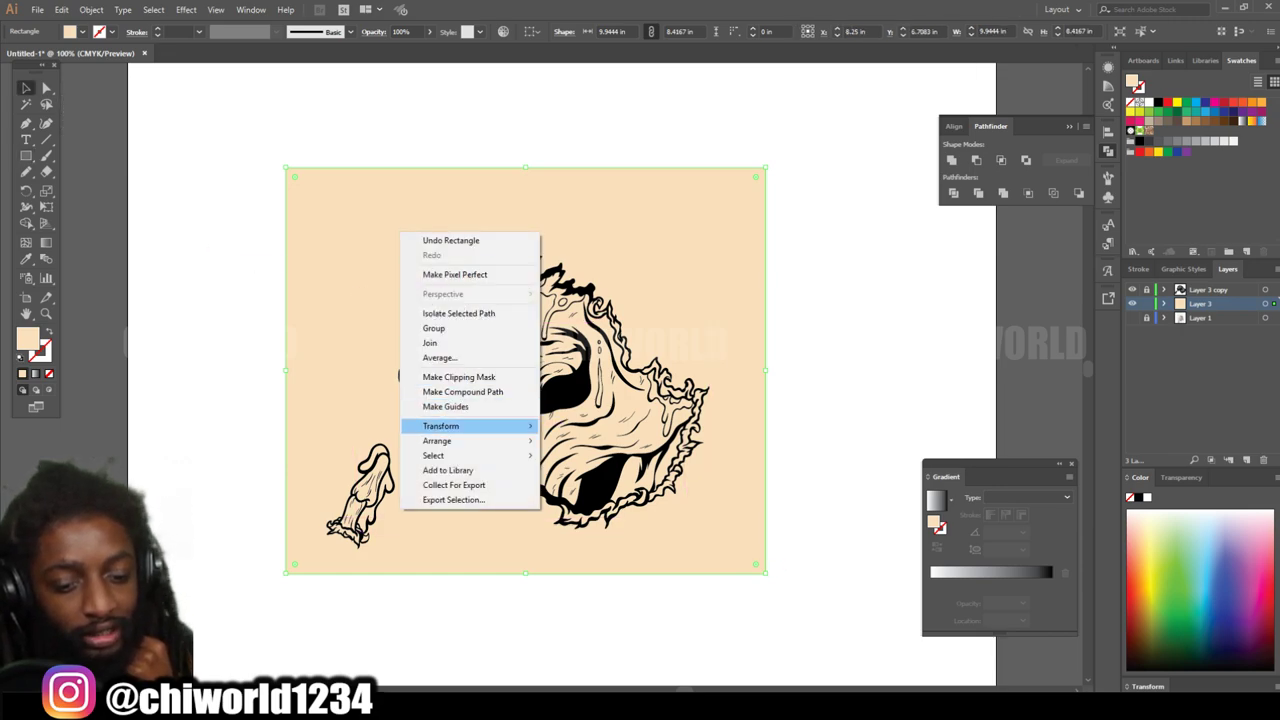
mouse_move(437, 441)
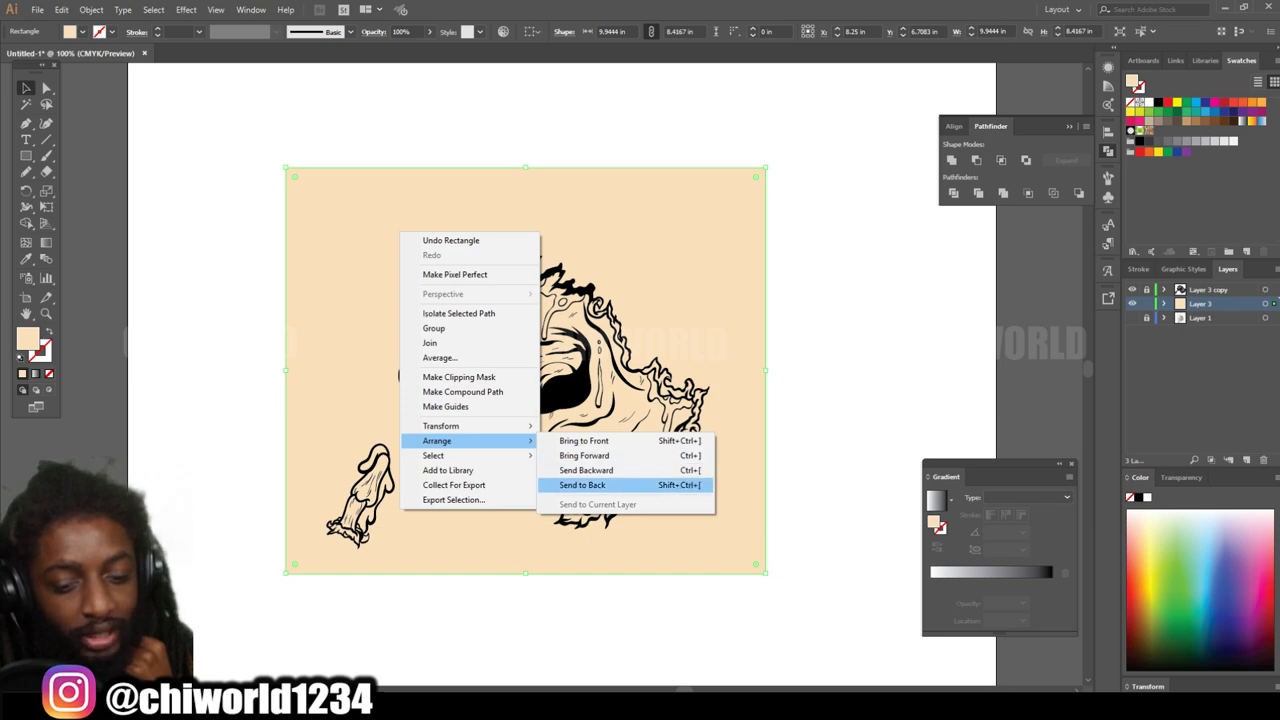
click(582, 485)
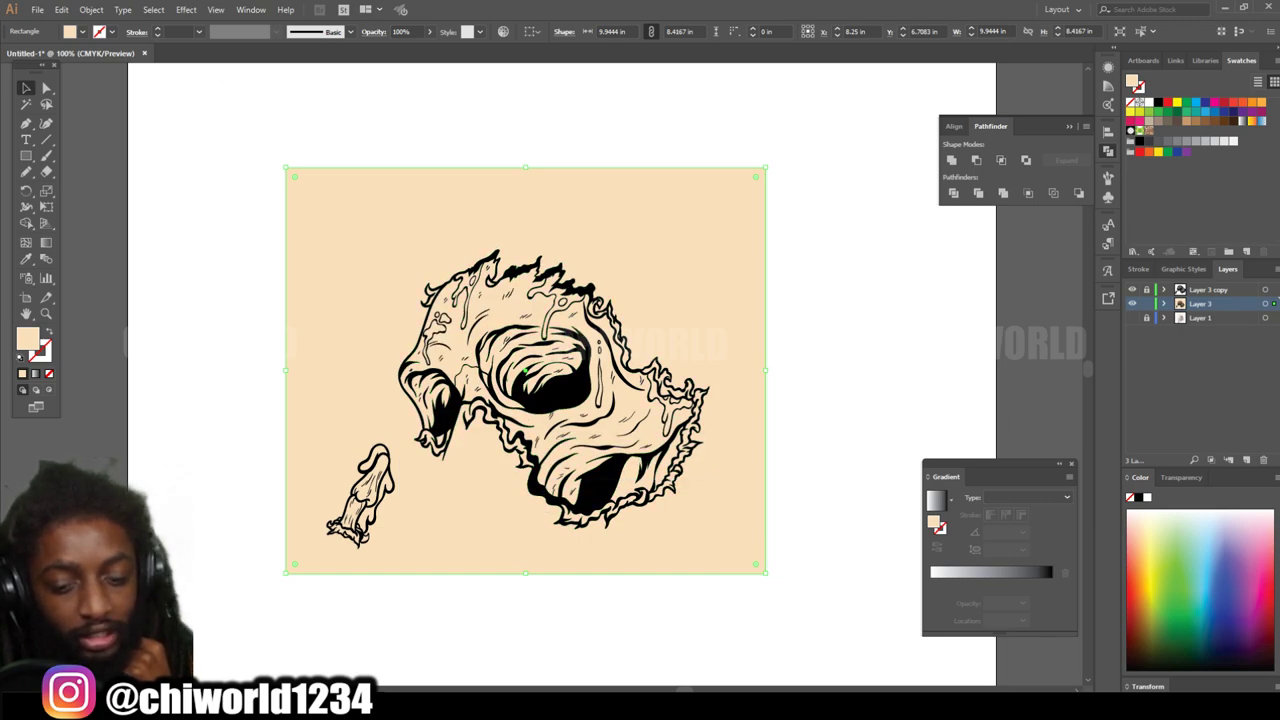
Step: Merge the rectangle with the skull line art and isolate the merged group
drag(708, 537, 230, 225)
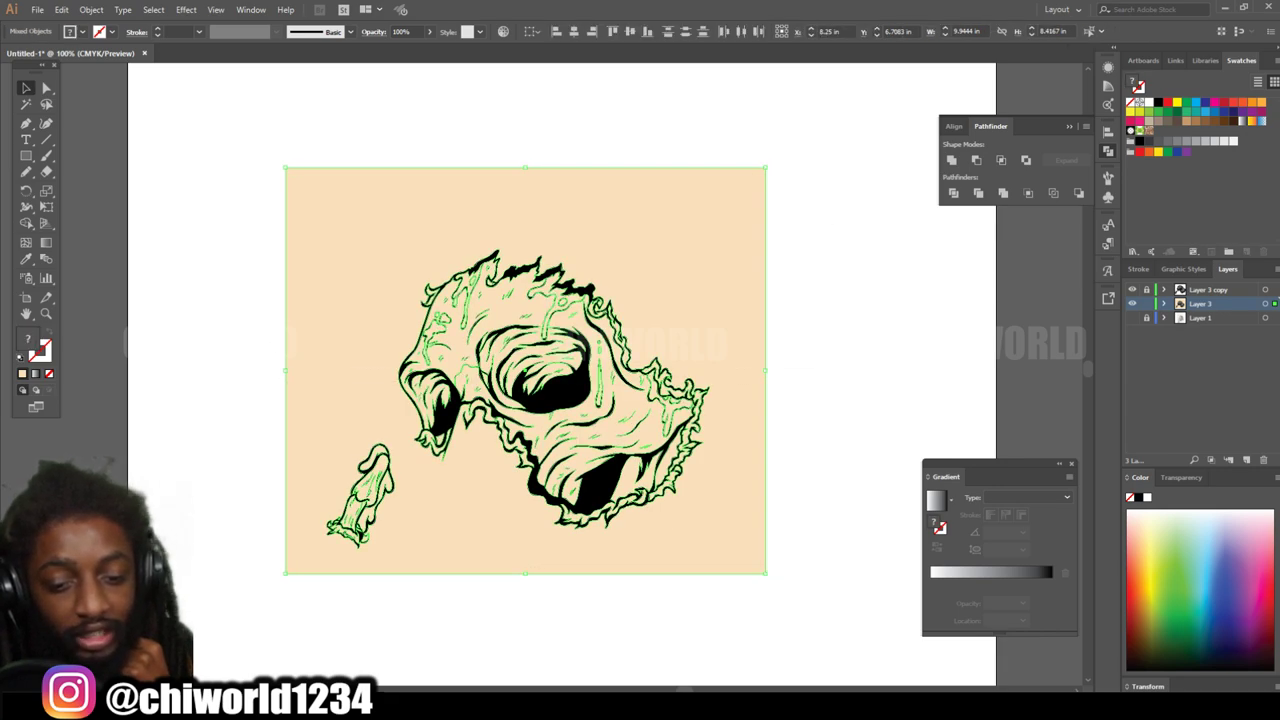
click(1003, 193)
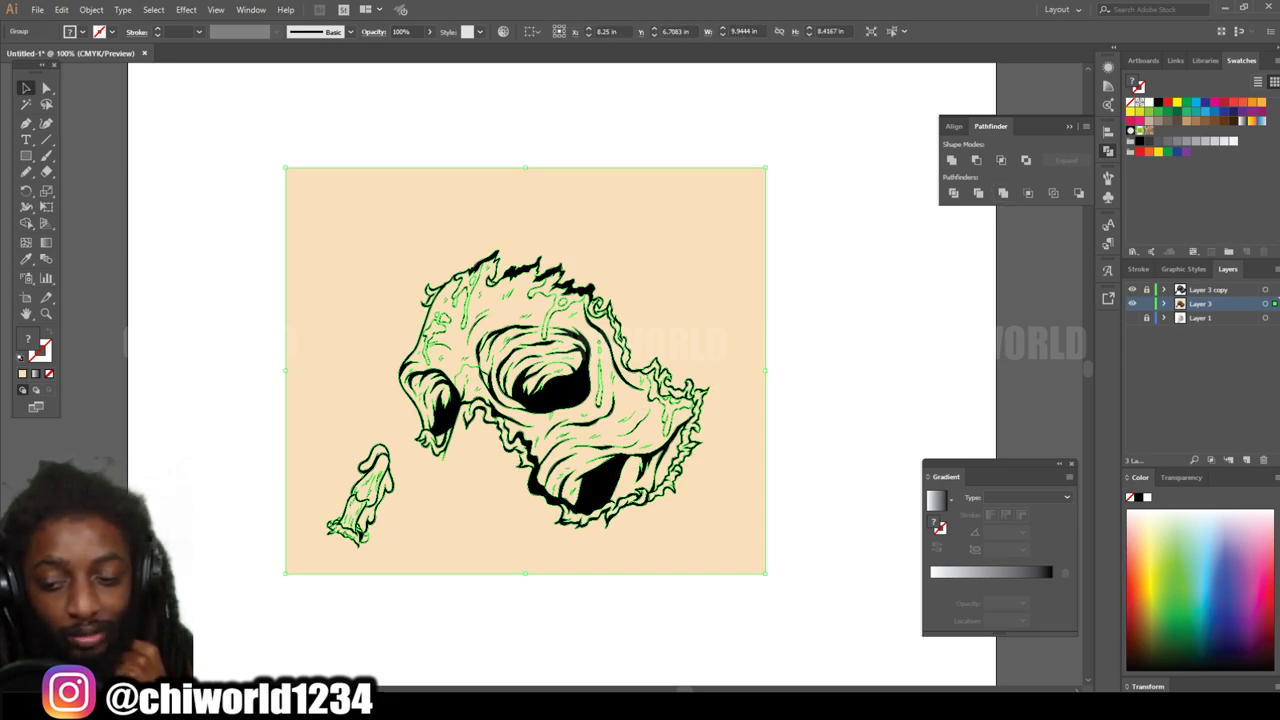
right_click(676, 284)
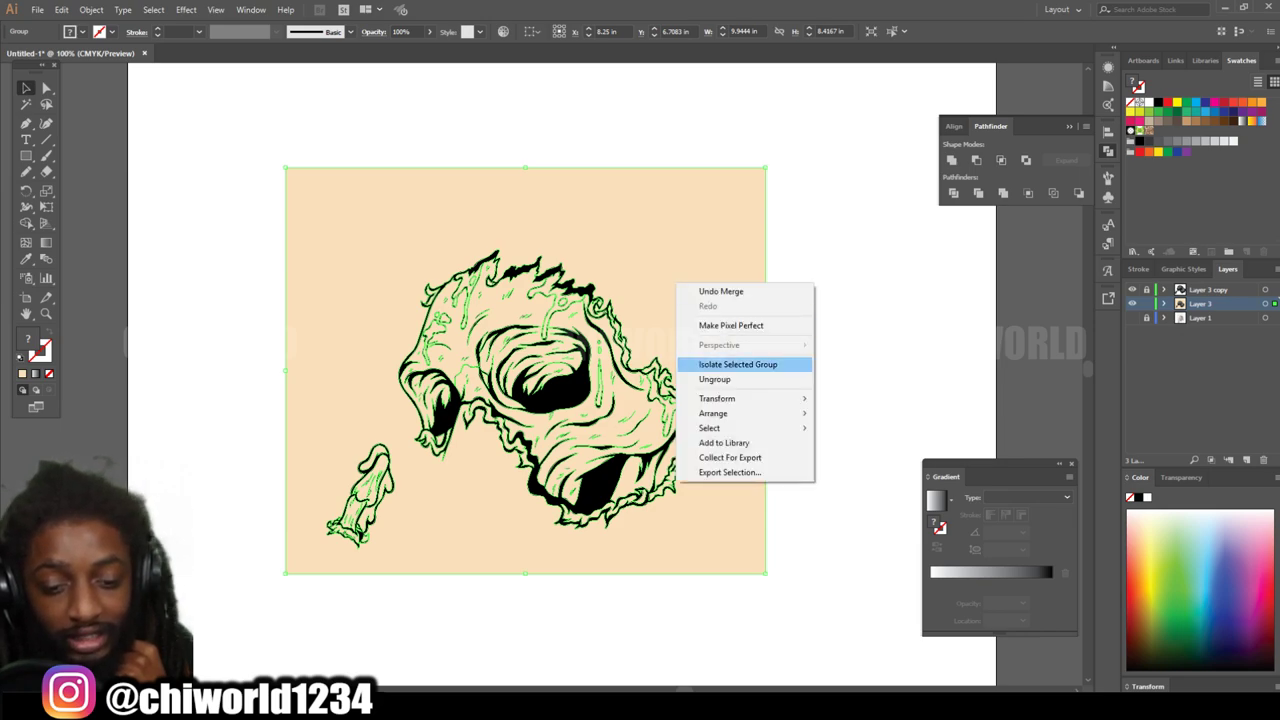
click(737, 364)
click(737, 364)
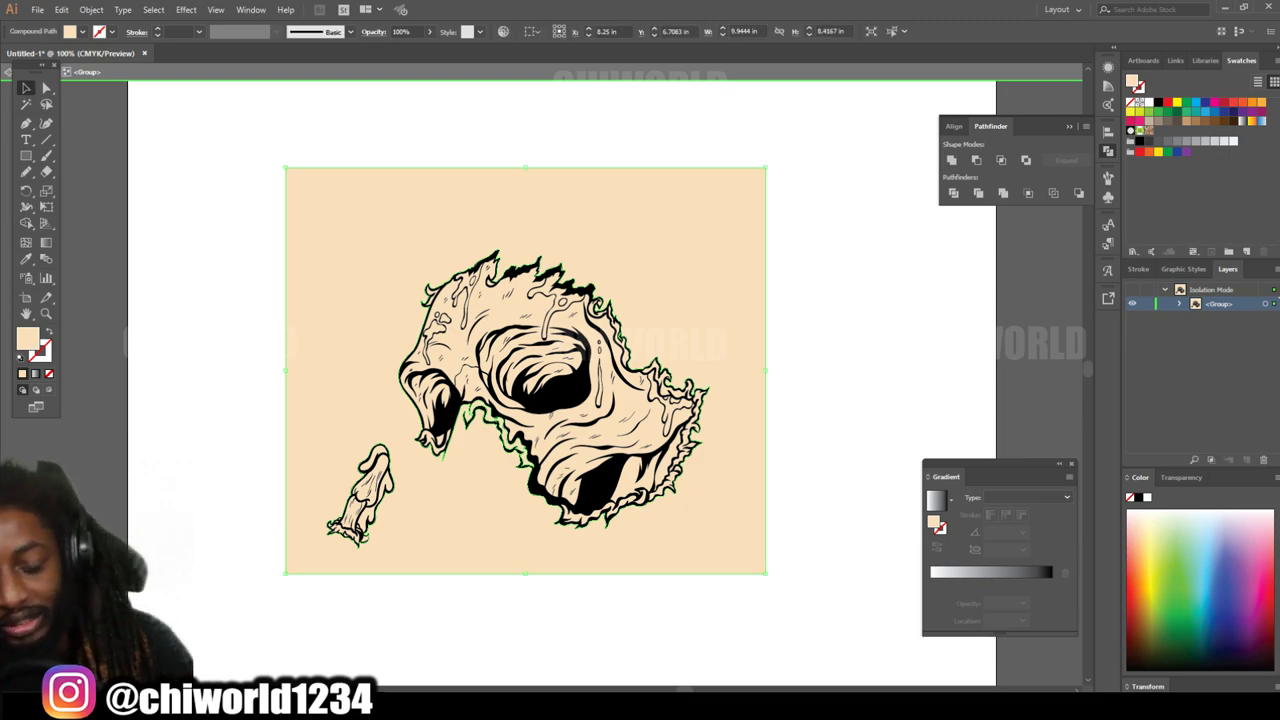
Step: Delete the peach background outside the skull, check the result, and exit isolation mode
key(Delete)
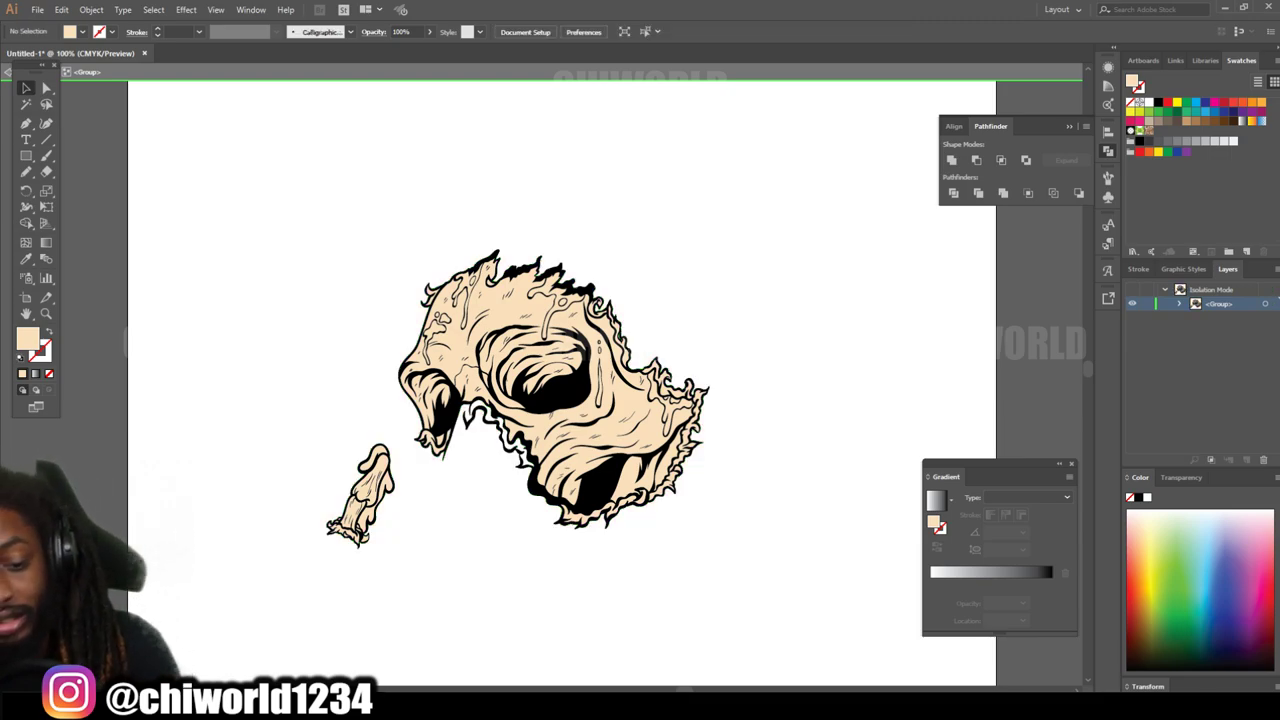
scroll(545, 425, up, 5)
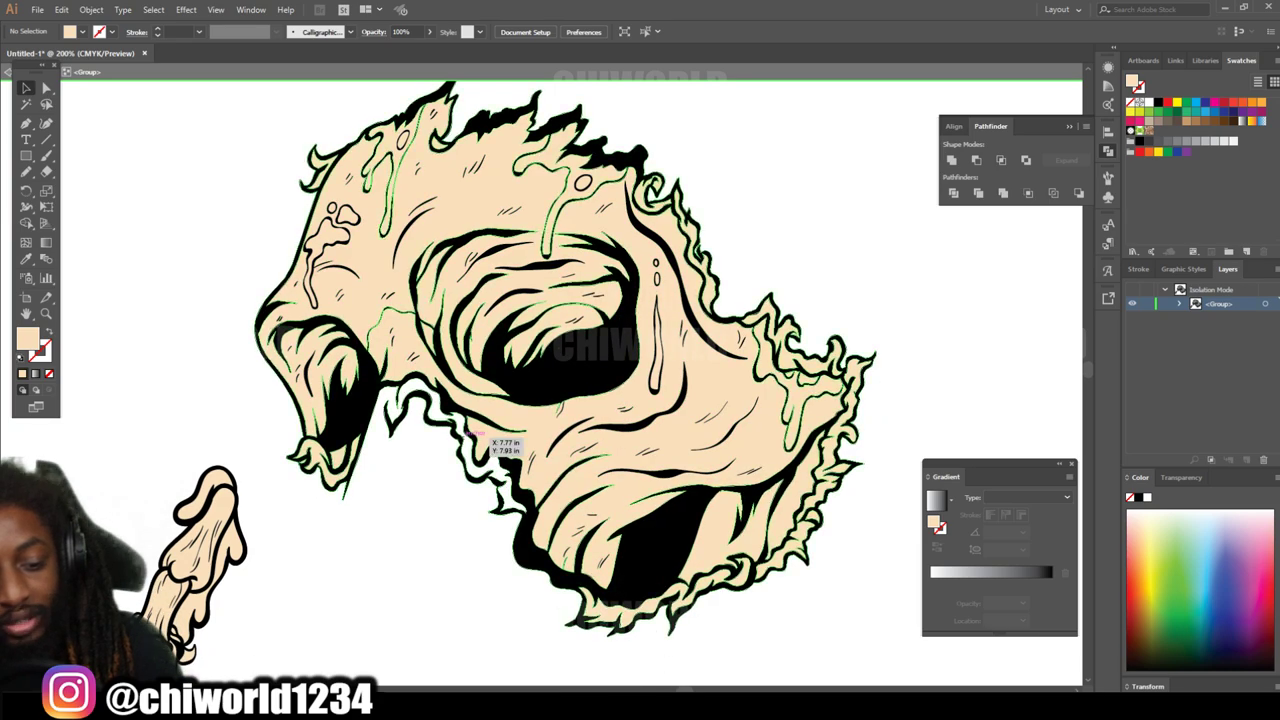
scroll(457, 428, down, 2)
scroll(457, 428, down, 1)
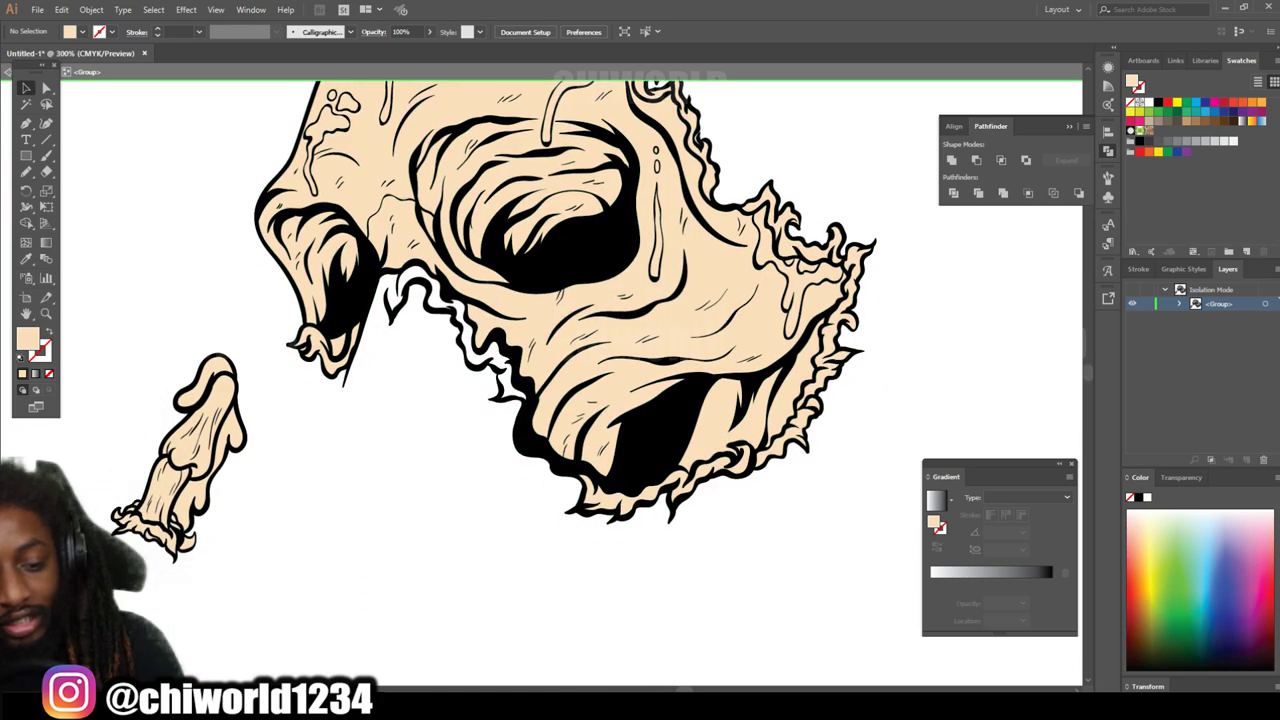
scroll(440, 410, up, 5)
scroll(572, 383, up, 3)
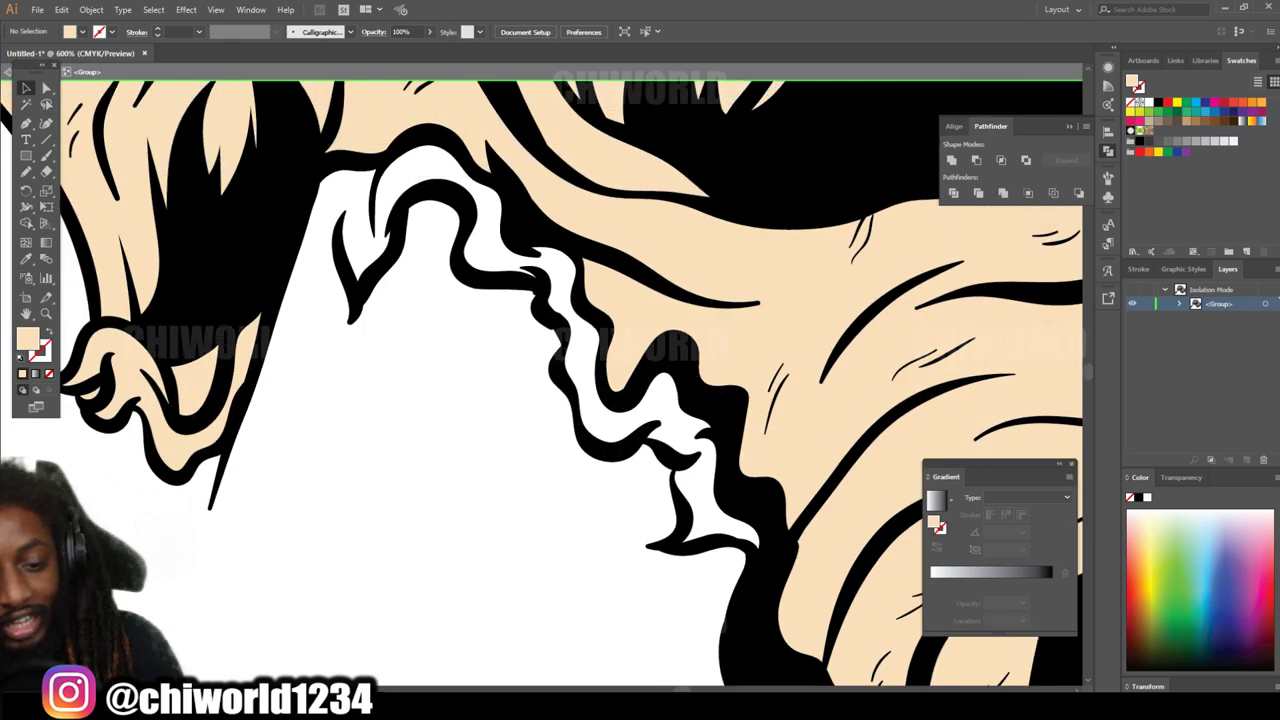
scroll(540, 368, down, 3)
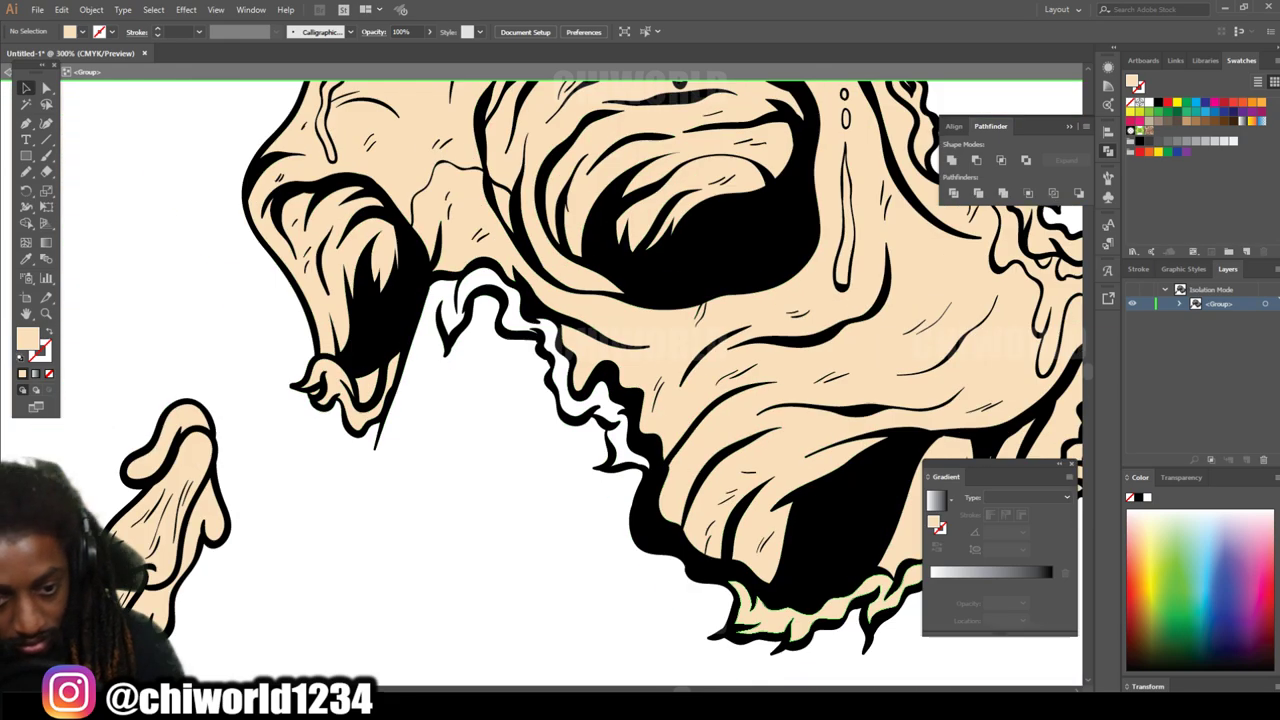
scroll(540, 368, down, 5)
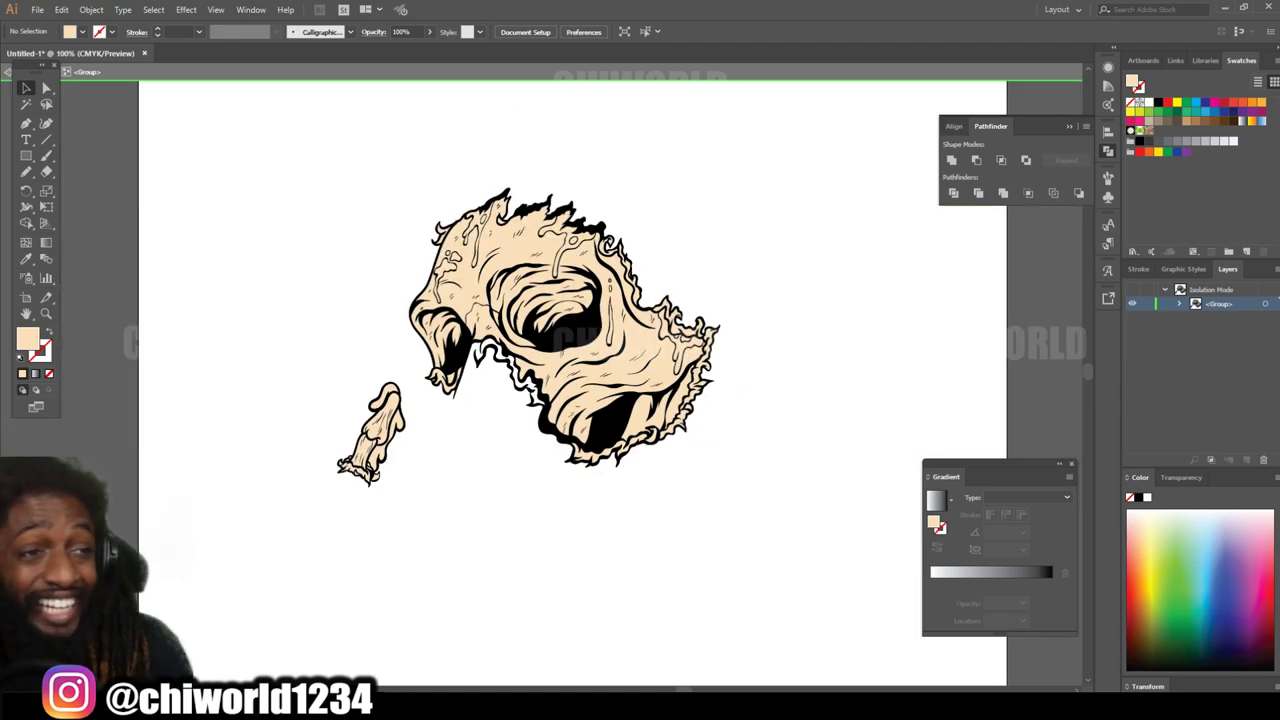
scroll(540, 340, up, 2)
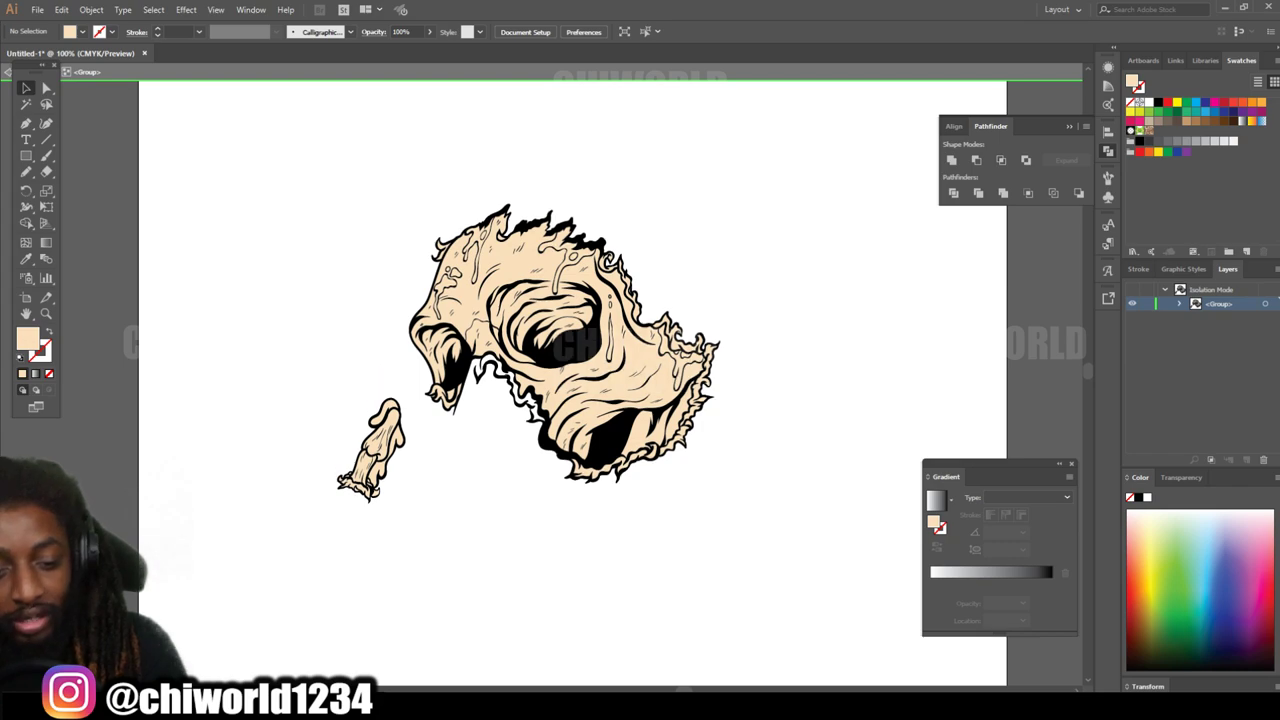
scroll(543, 379, up, 1)
scroll(540, 360, up, 3)
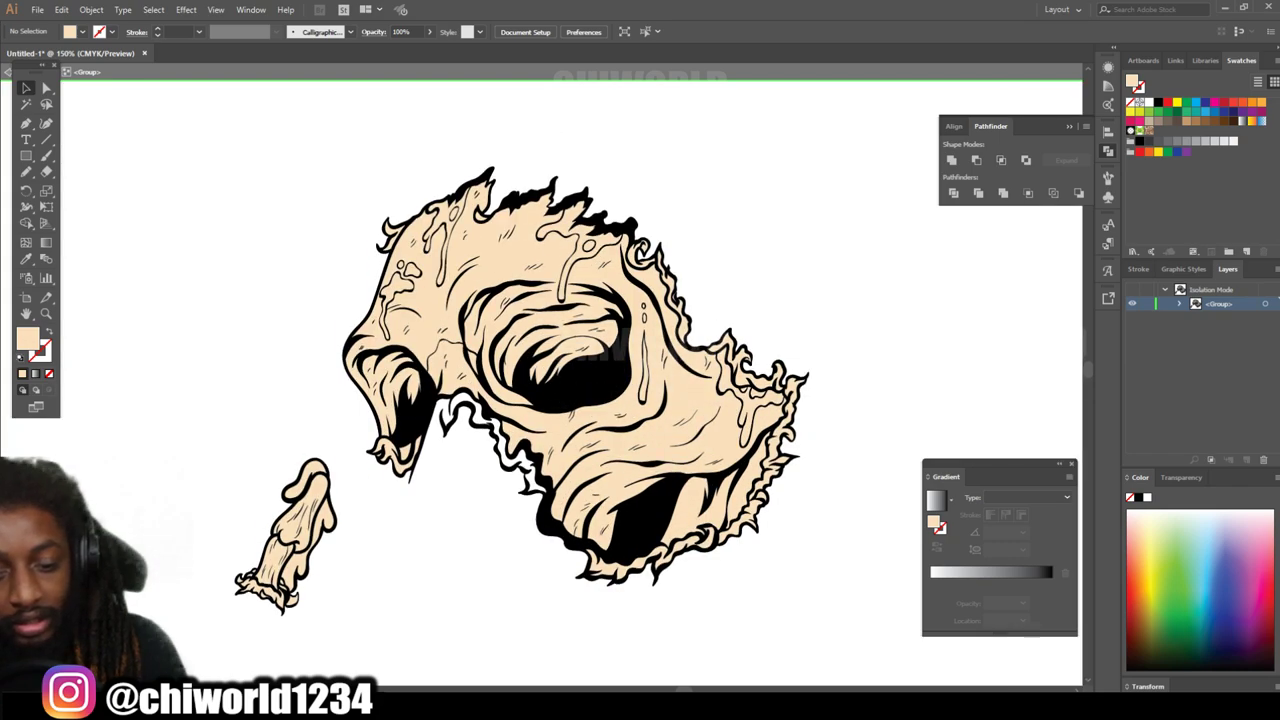
scroll(540, 360, down, 2)
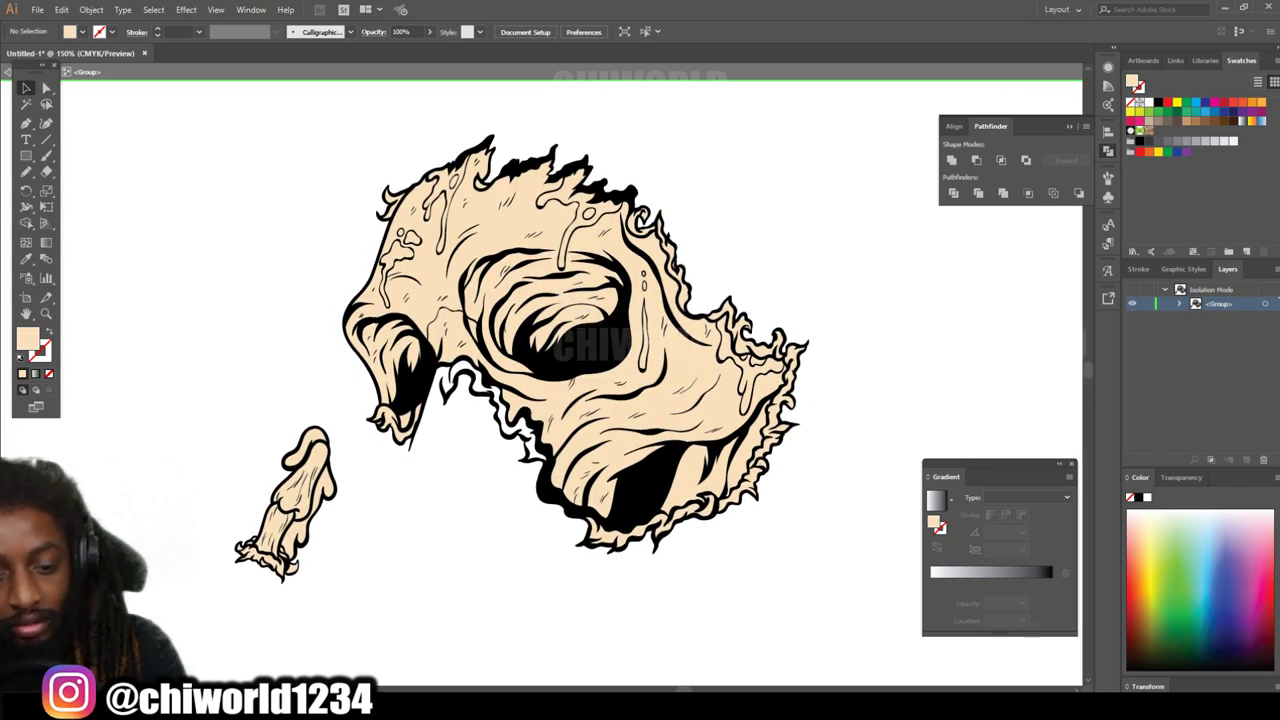
scroll(540, 360, up, 1)
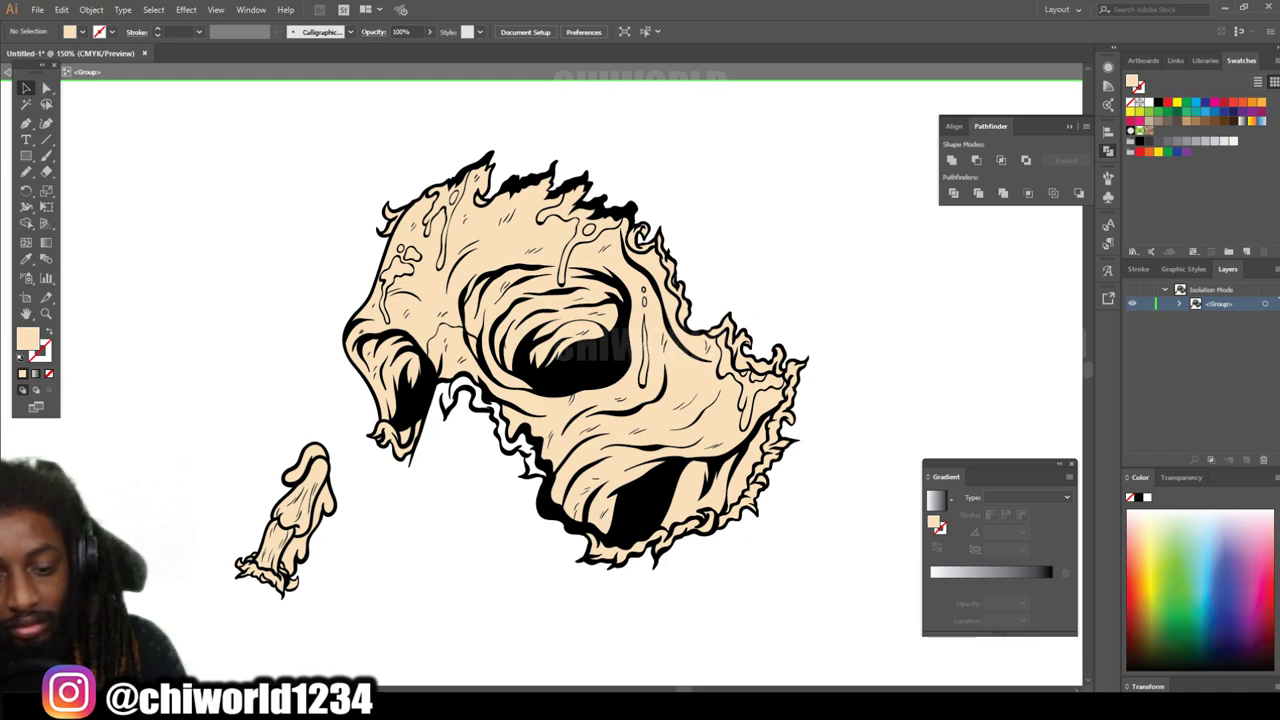
key(Escape)
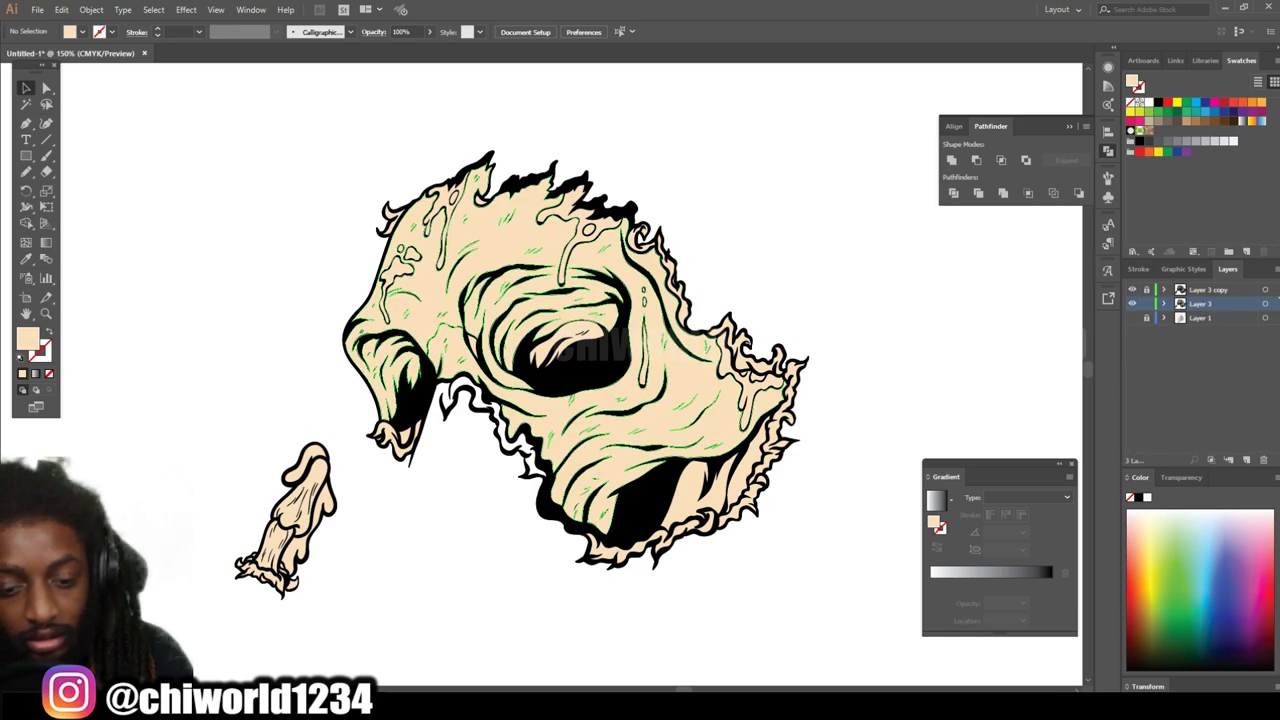
Step: Reopen the merged skull group in isolation mode
scroll(650, 390, up, 1)
click(579, 247)
right_click(579, 247)
click(640, 327)
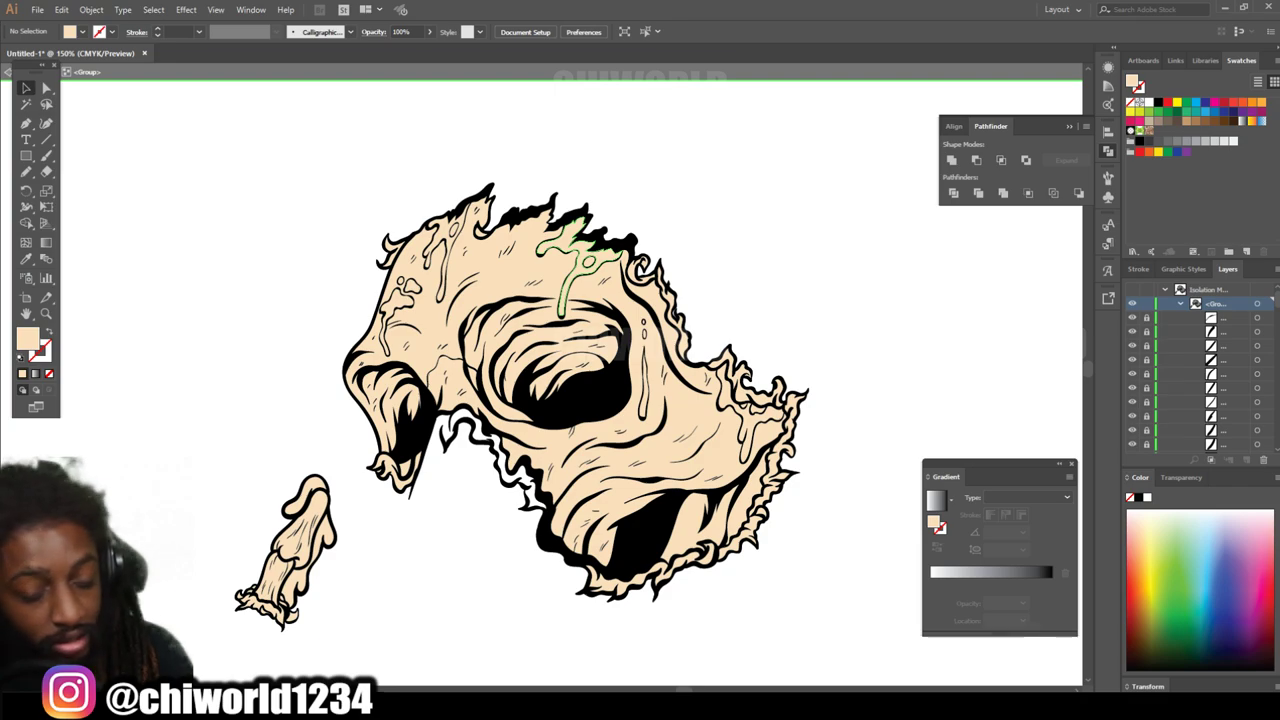
Step: Zoom in on the eye and select the small drop and long tear shape below it
scroll(576, 425, up, 2)
key(ctrl+plus)
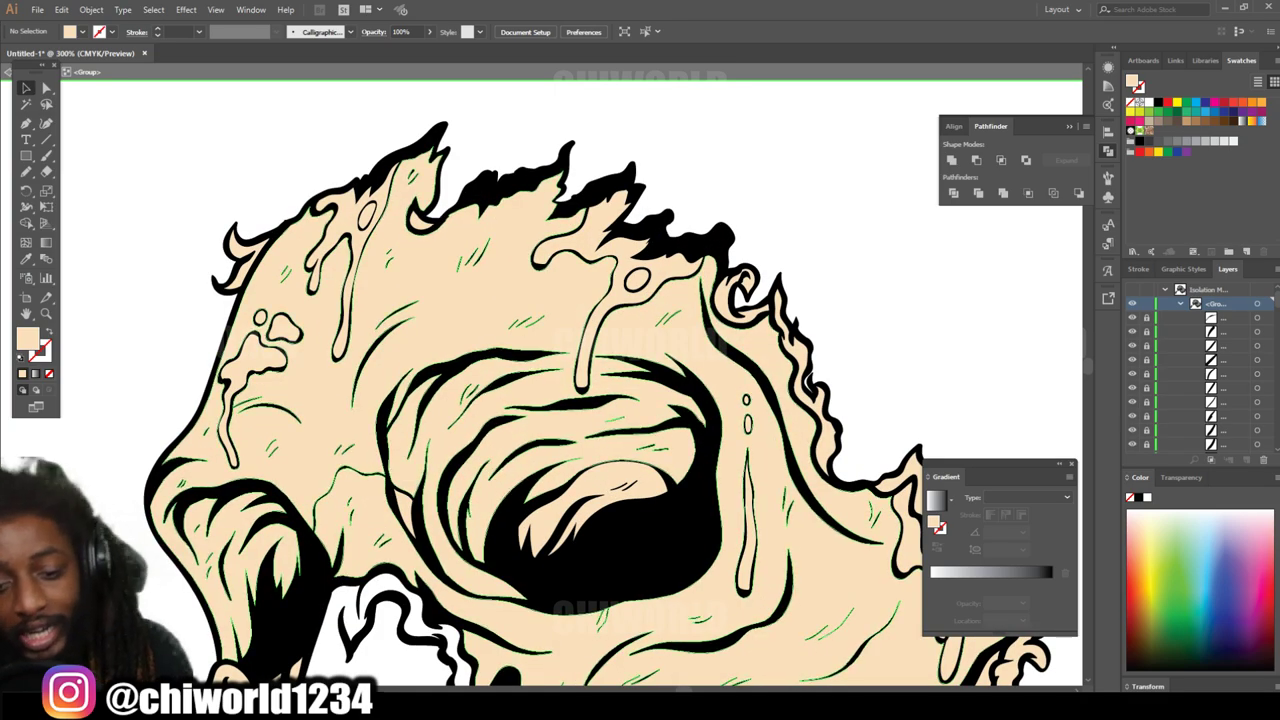
scroll(716, 568, up, 5)
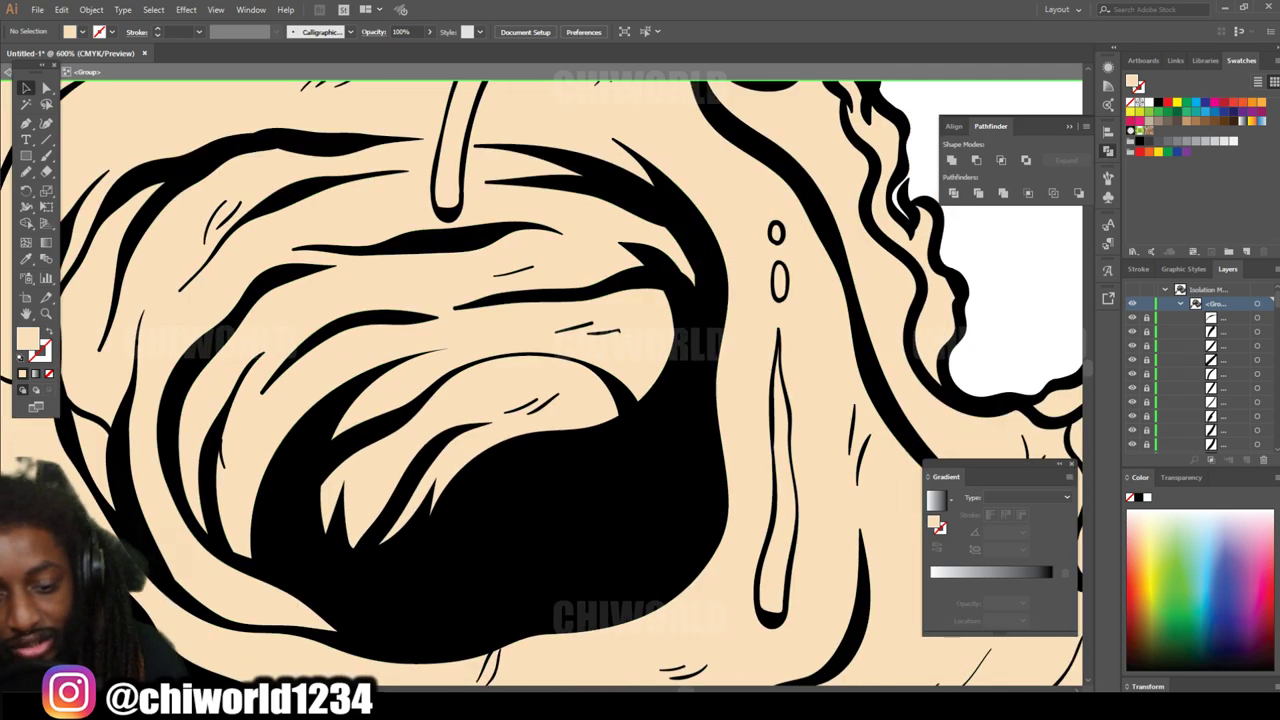
scroll(1025, 380, up, 2)
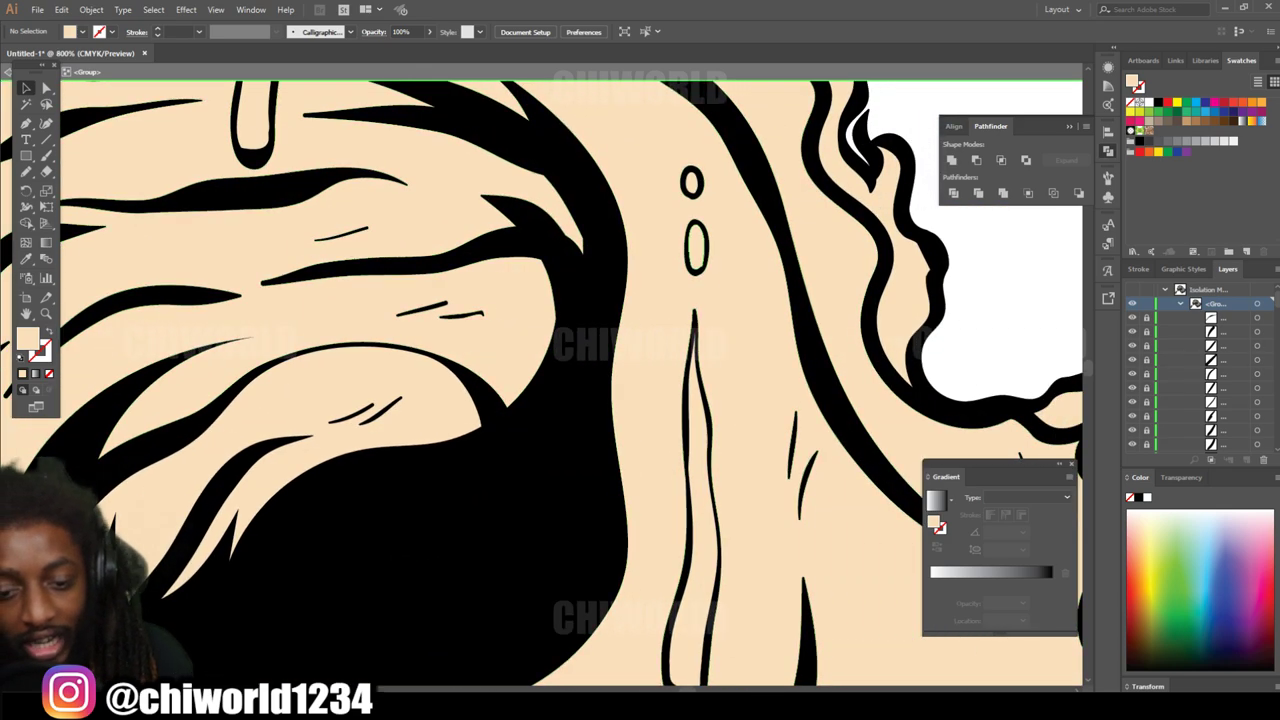
click(695, 248)
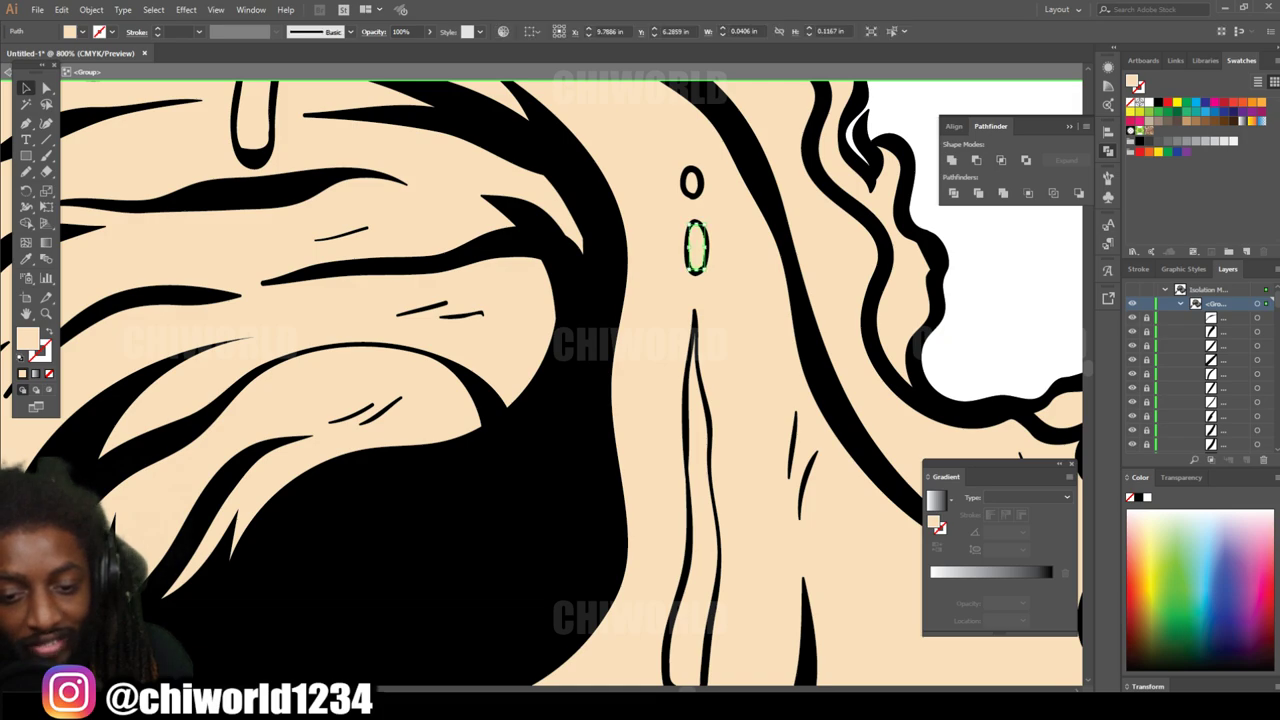
scroll(697, 420, down, 1)
shift+click(697, 420)
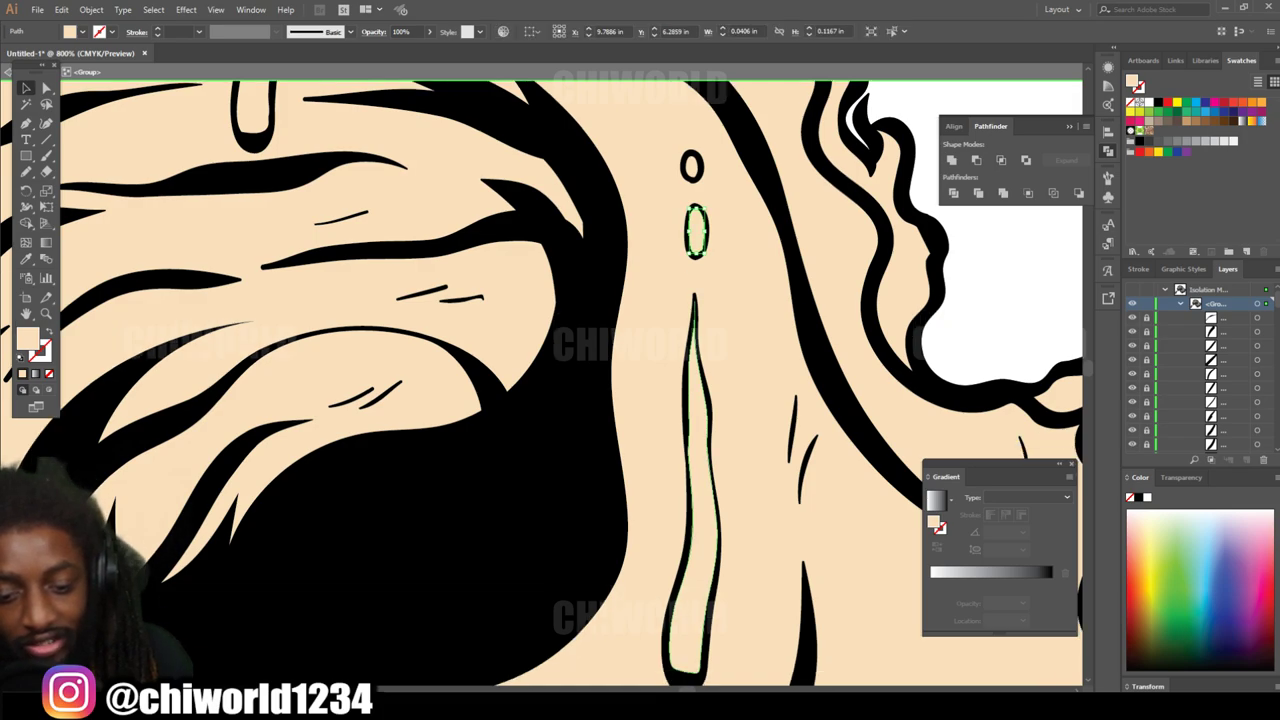
click(696, 420)
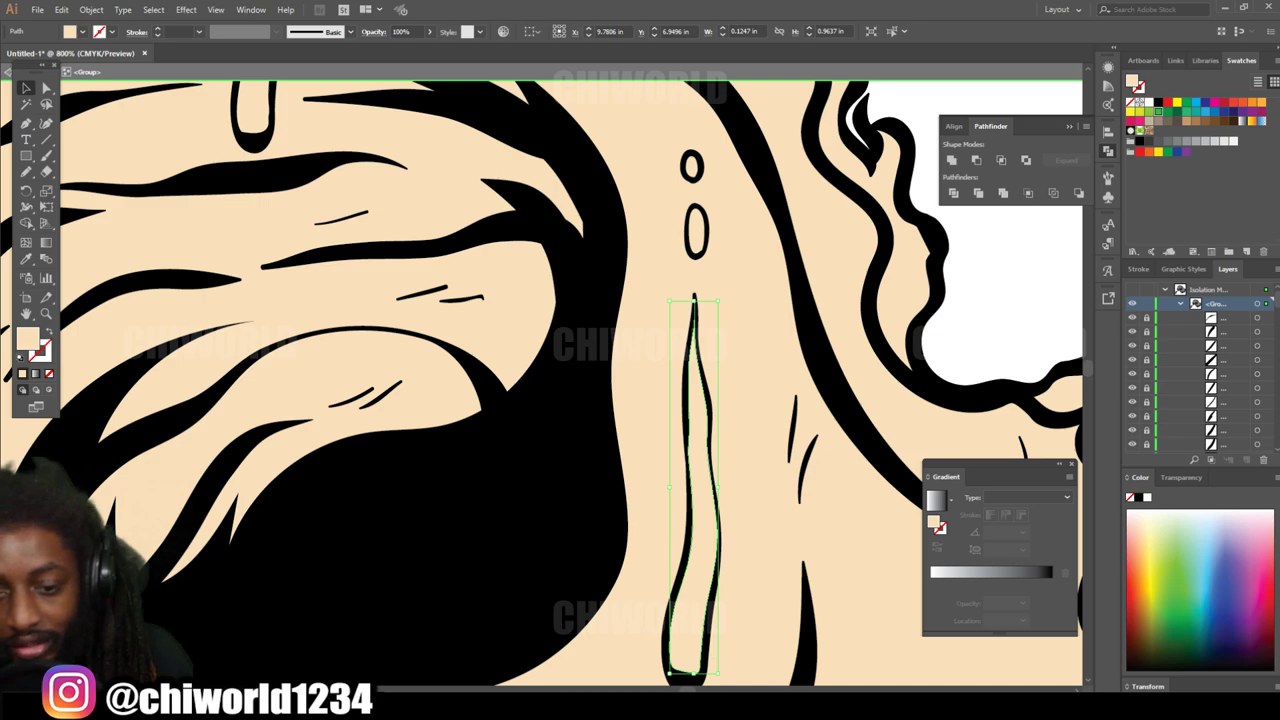
scroll(570, 380, up, 5)
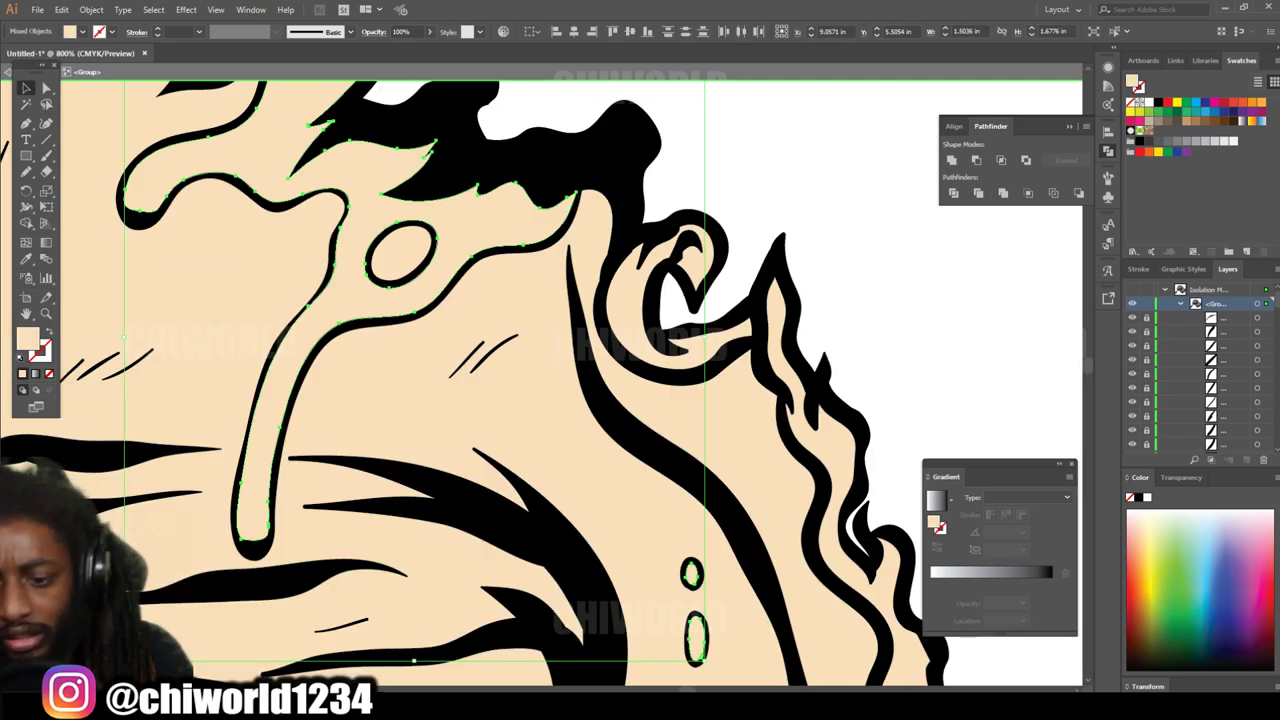
Step: Fill the selected eye drop and tear shapes with green
click(1159, 111)
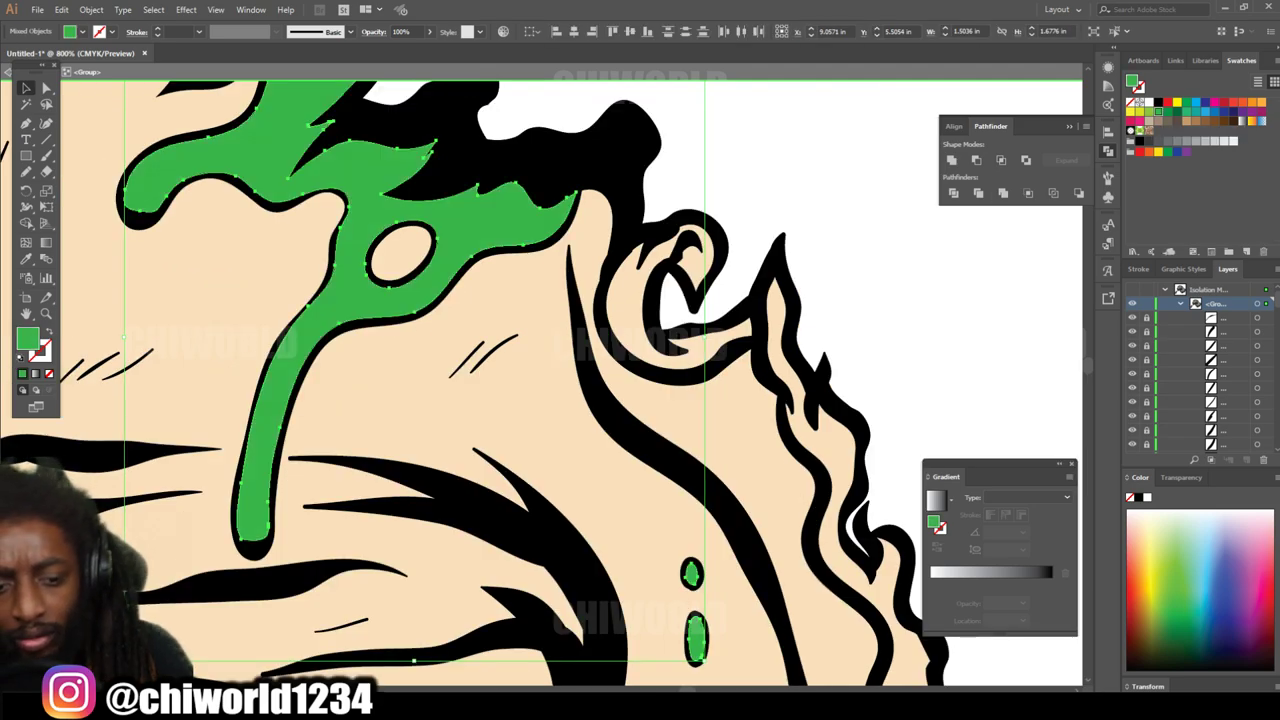
key(ctrl+shift+a)
key(ctrl+minus)
key(ctrl+minus)
key(ctrl+minus)
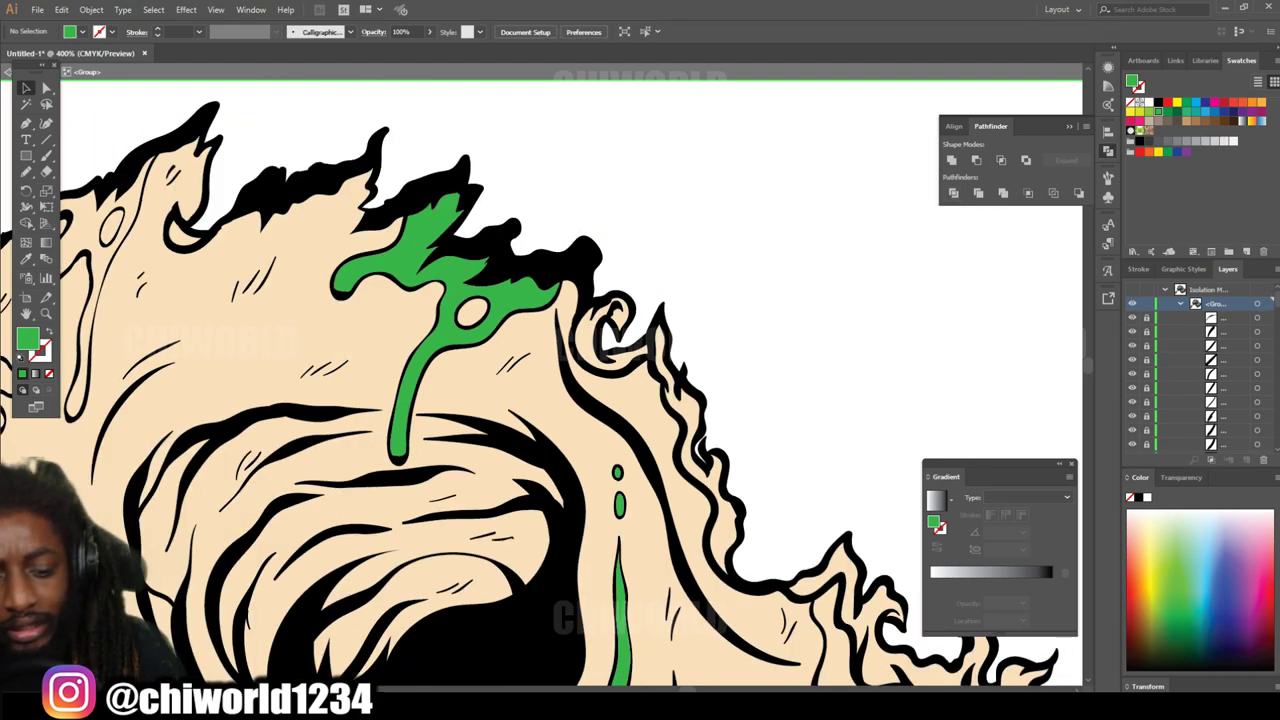
scroll(500, 380, down, 1)
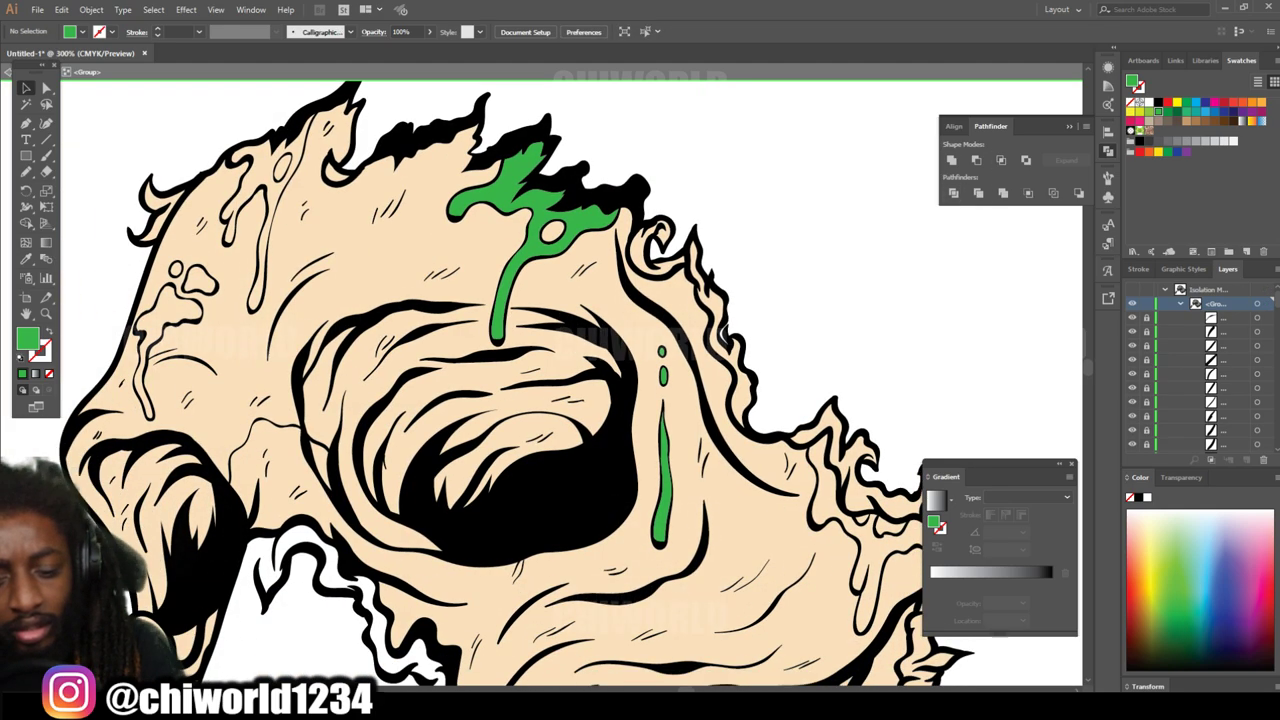
Step: Fill the right-side, upper-left and left-edge drips with green too
click(835, 530)
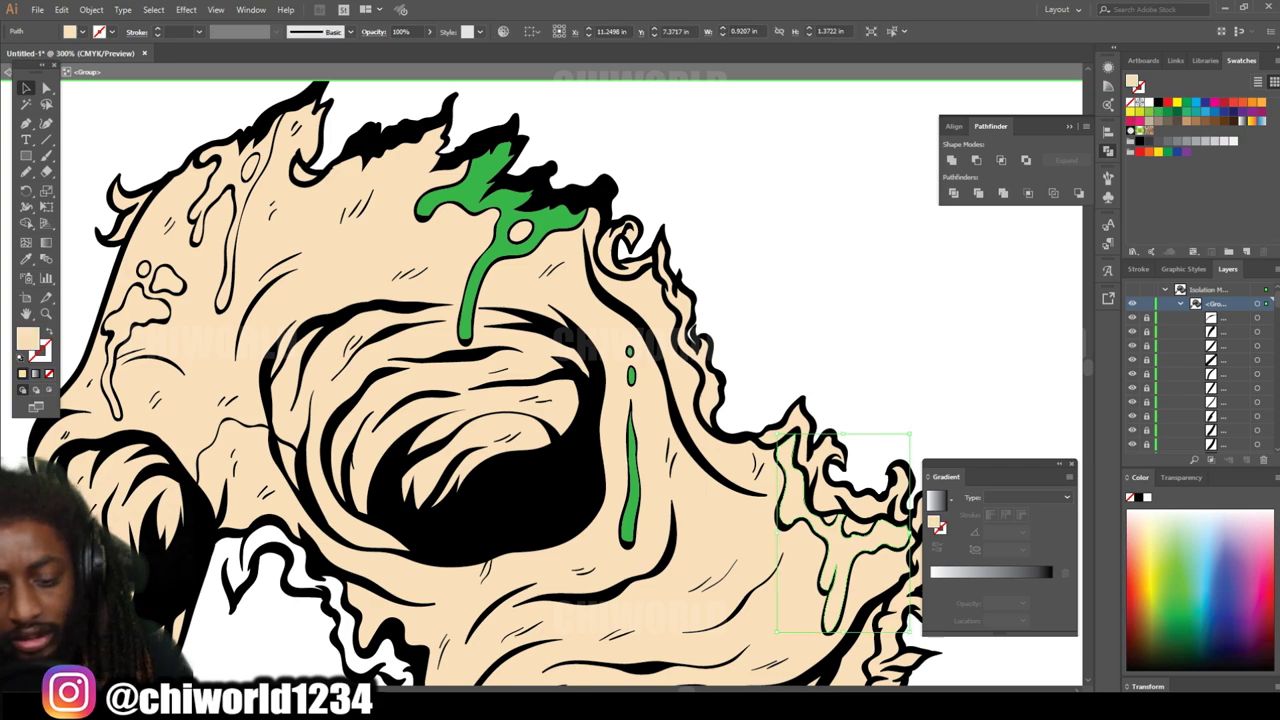
shift+click(222, 205)
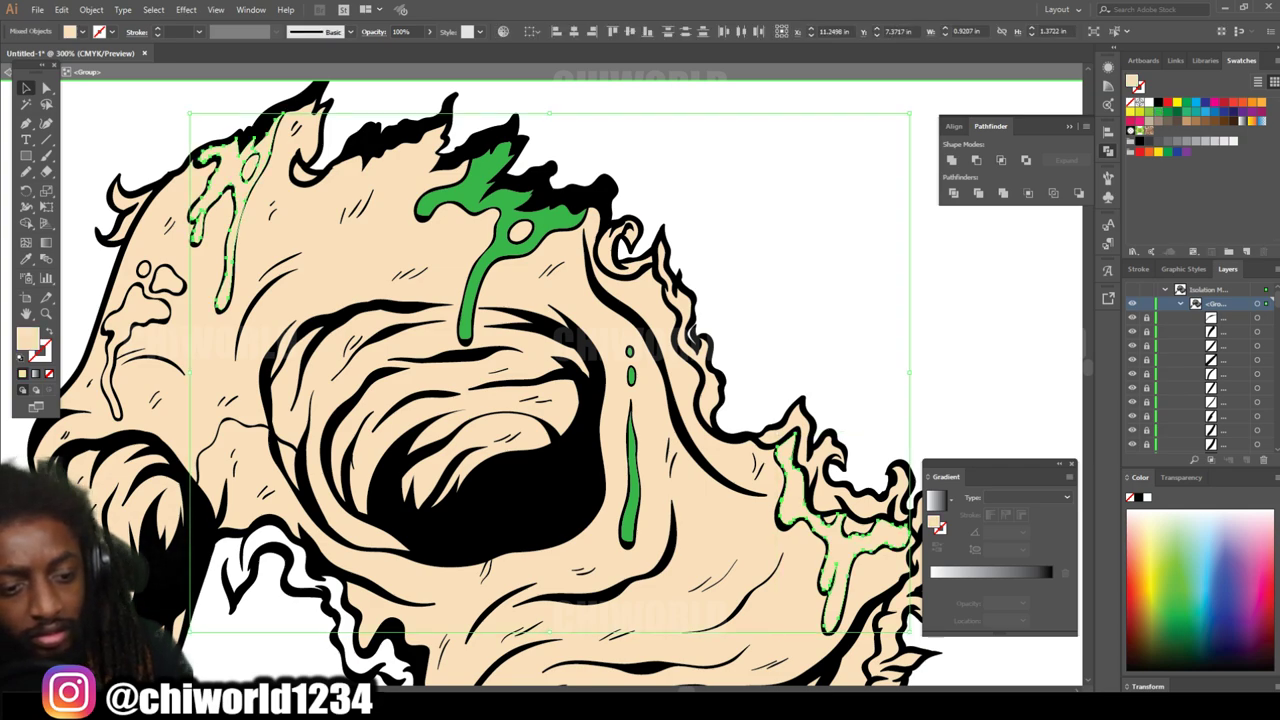
shift+click(110, 330)
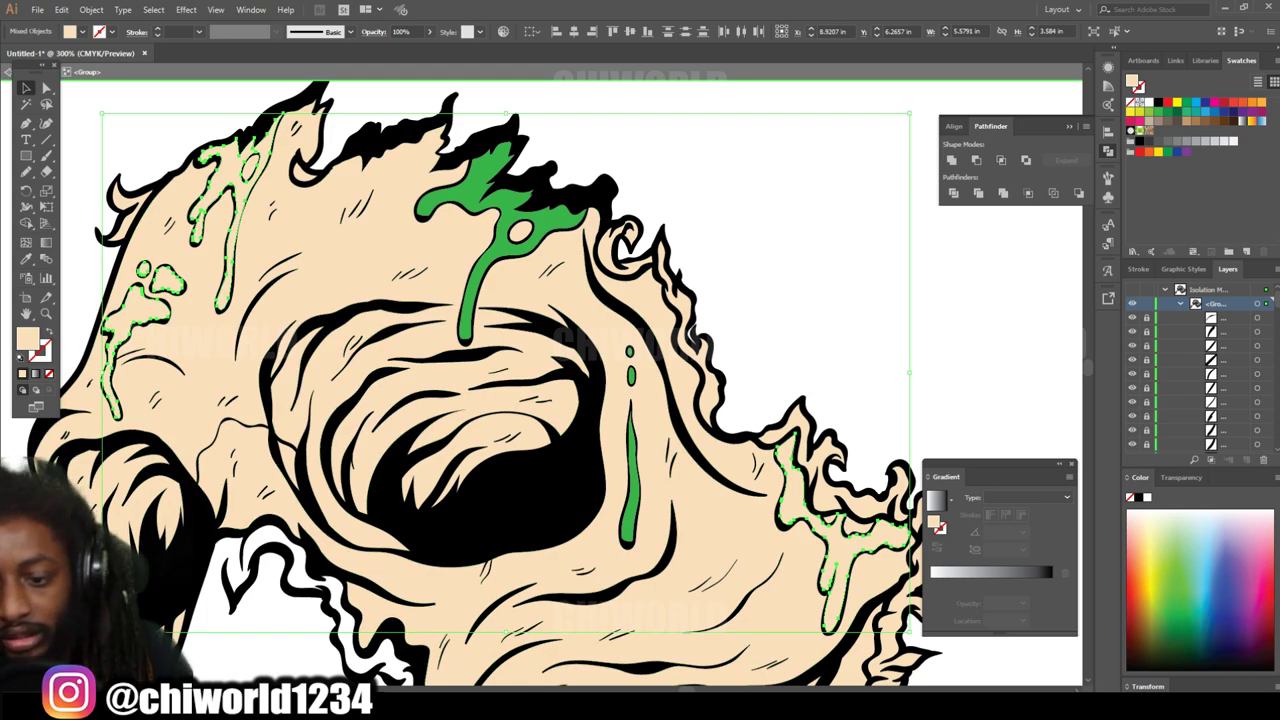
click(1158, 111)
key(ctrl+shift+a)
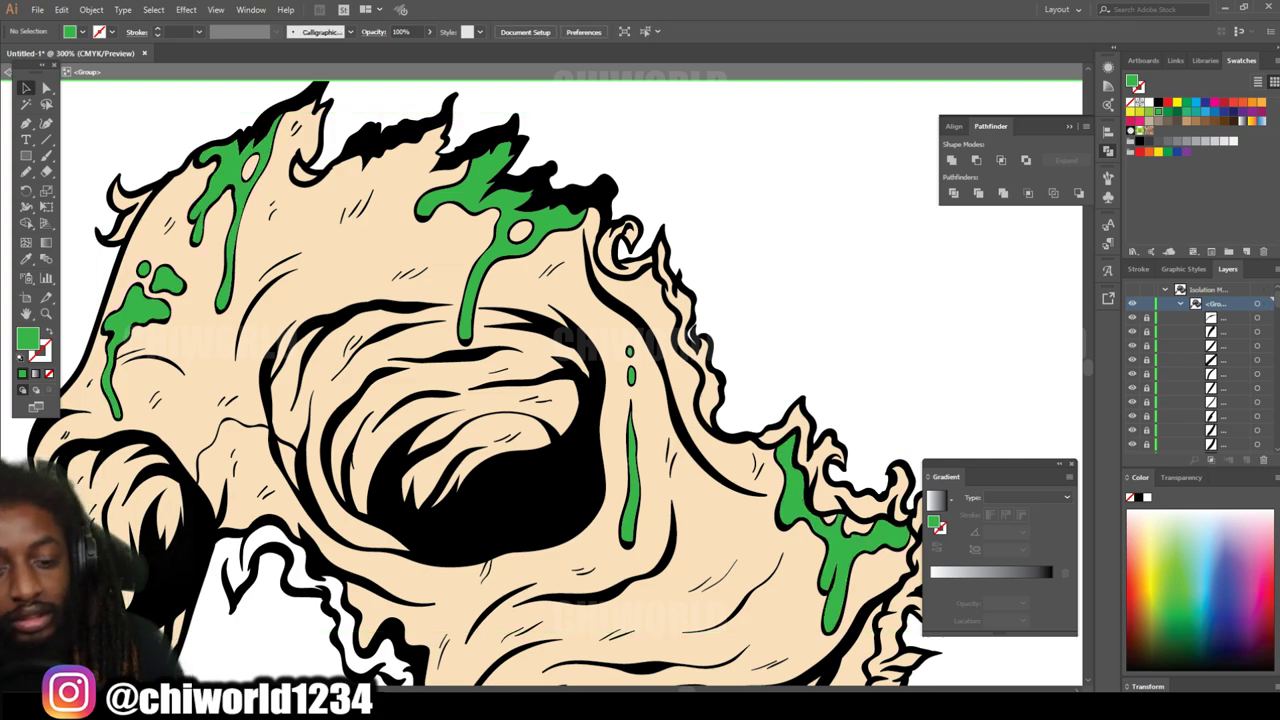
key(ctrl+minus)
key(ctrl+minus)
key(ctrl+minus)
scroll(489, 407, down, 2)
Step: Fill the small finger's beige drip pieces and nail shape with green
key(ctrl+plus)
key(ctrl+plus)
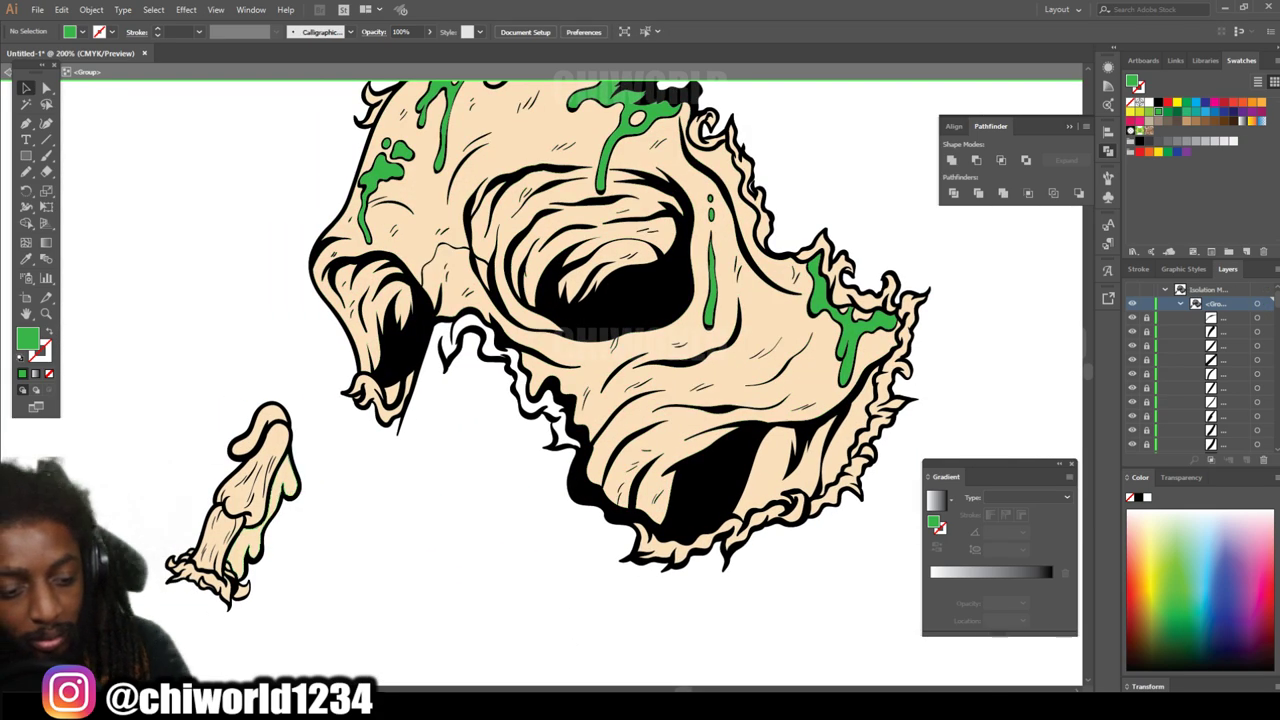
click(262, 480)
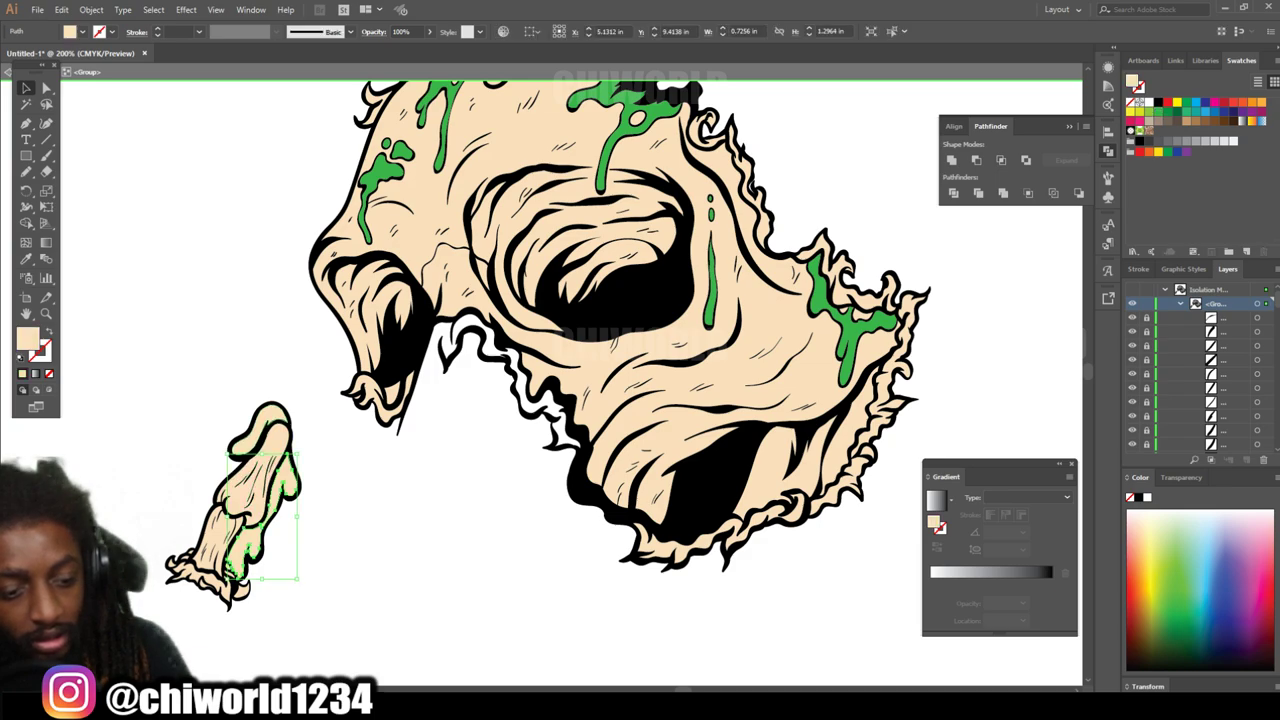
shift+click(262, 425)
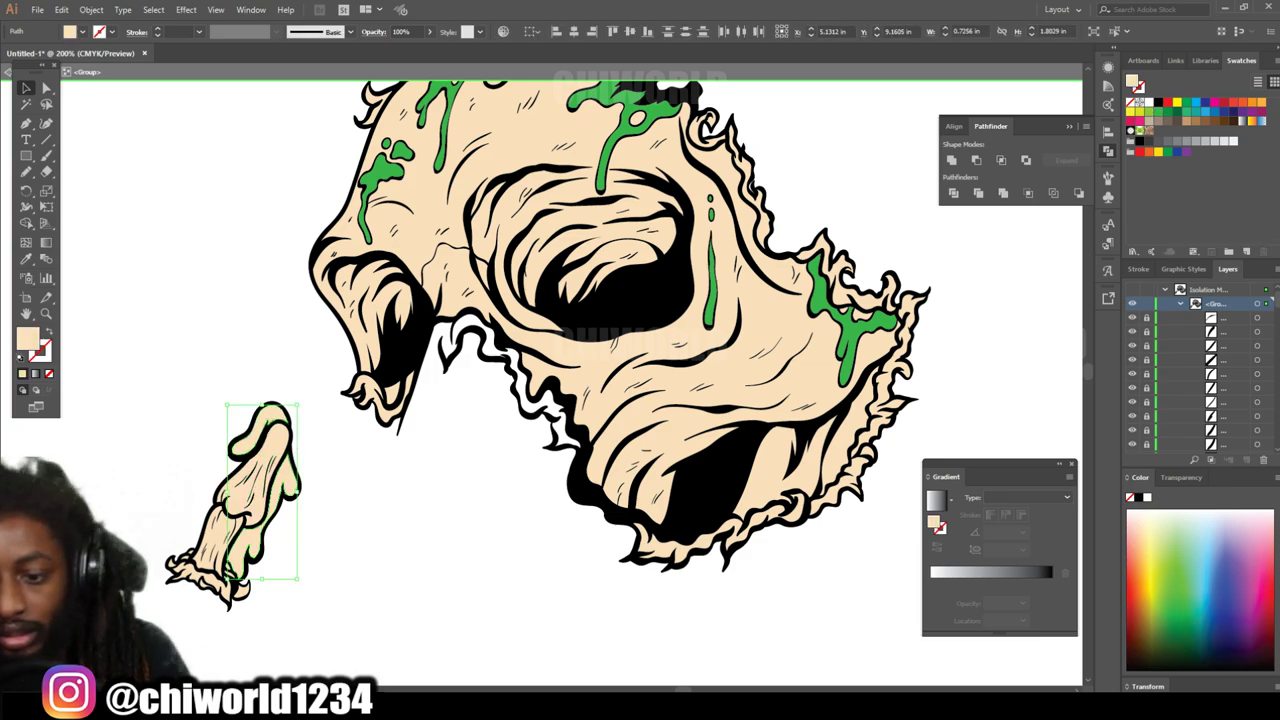
click(1158, 111)
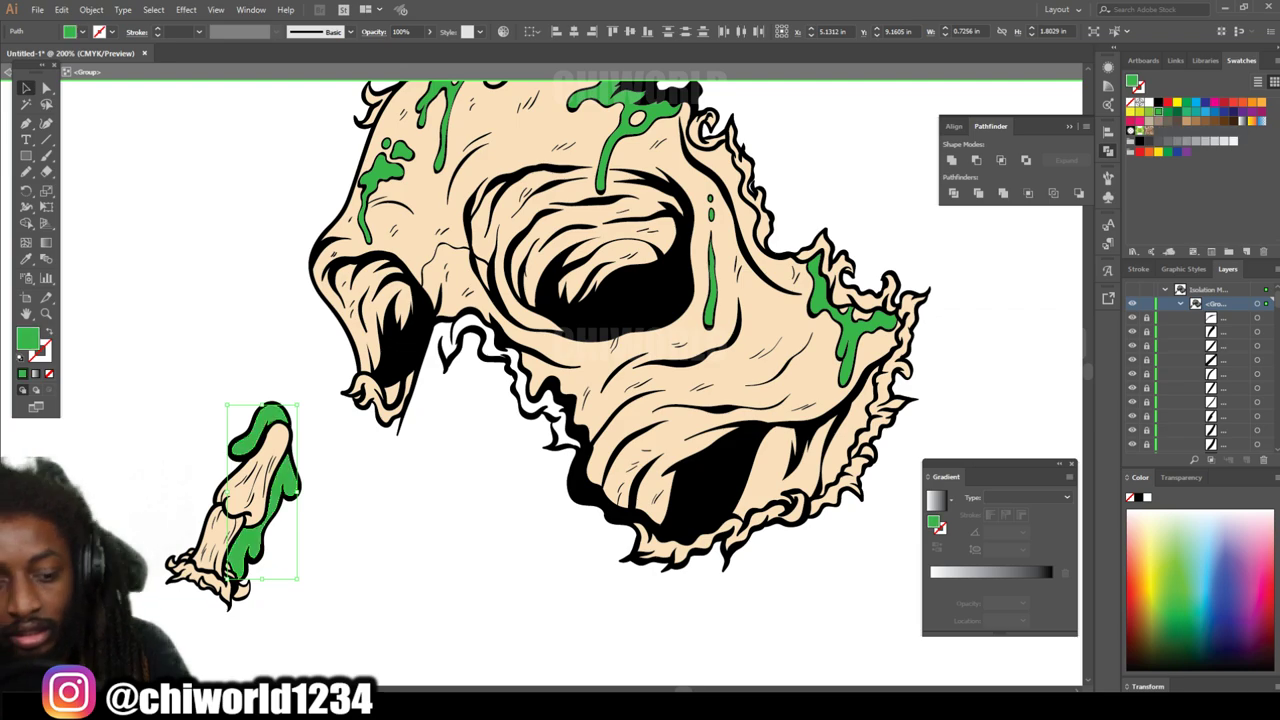
click(643, 541)
Step: Select the fur outlines at the skull's lower right, jaw, right side and upper right
scroll(643, 541, up, 2)
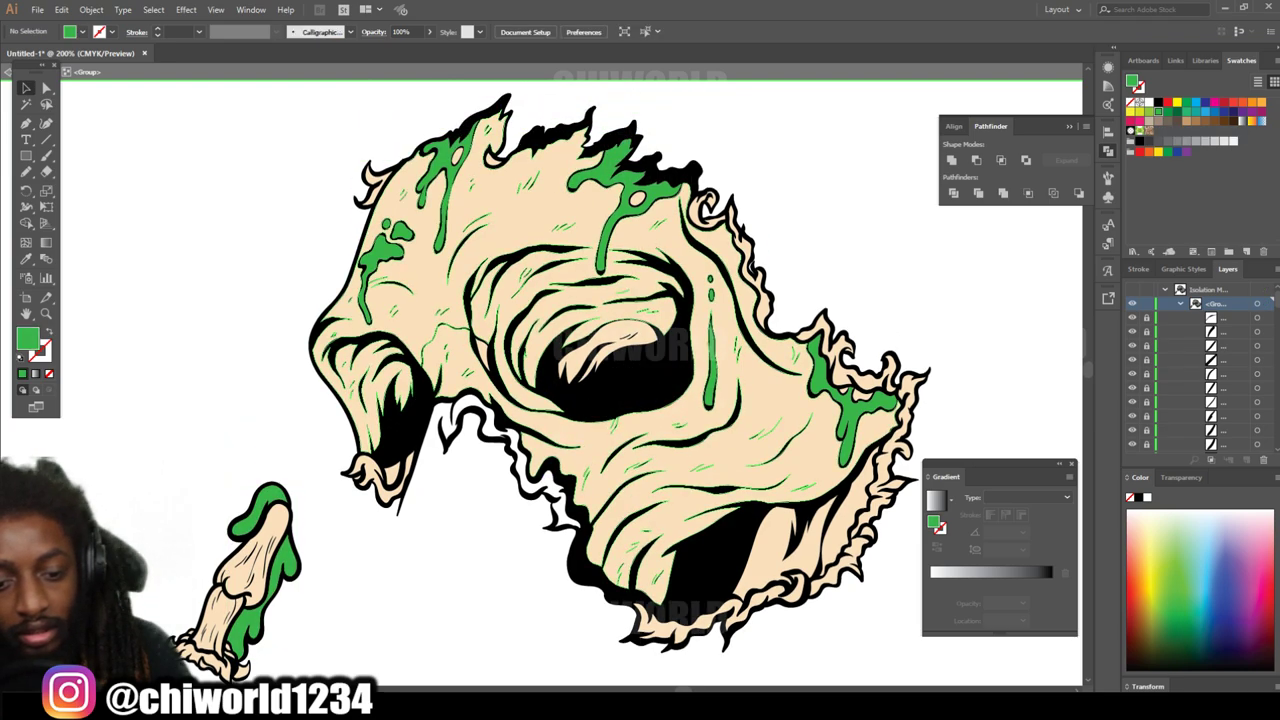
click(843, 560)
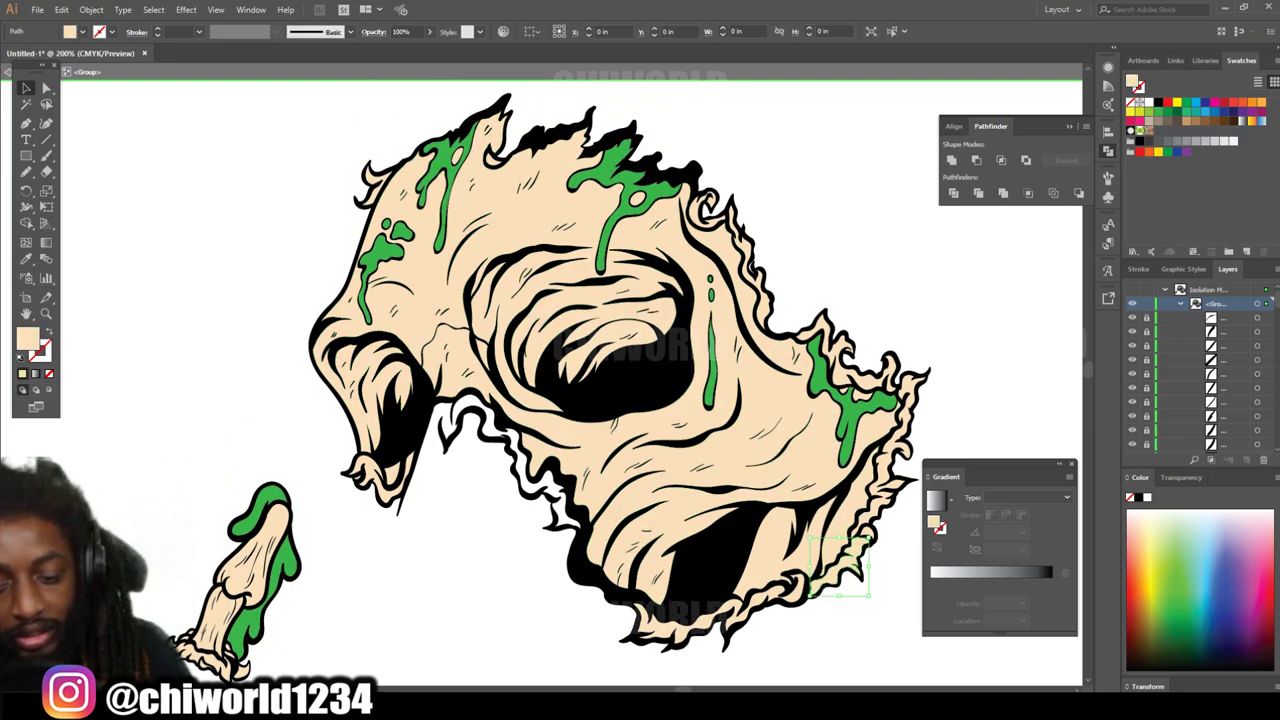
shift+click(757, 597)
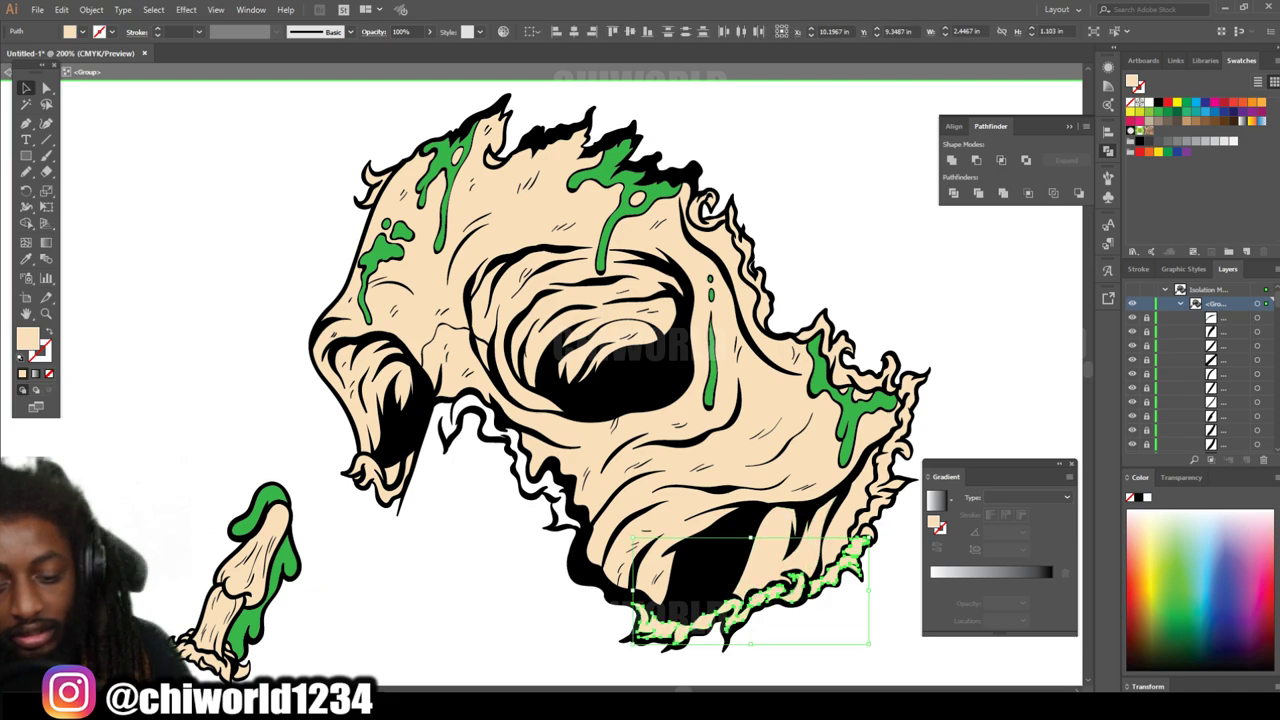
shift+click(903, 410)
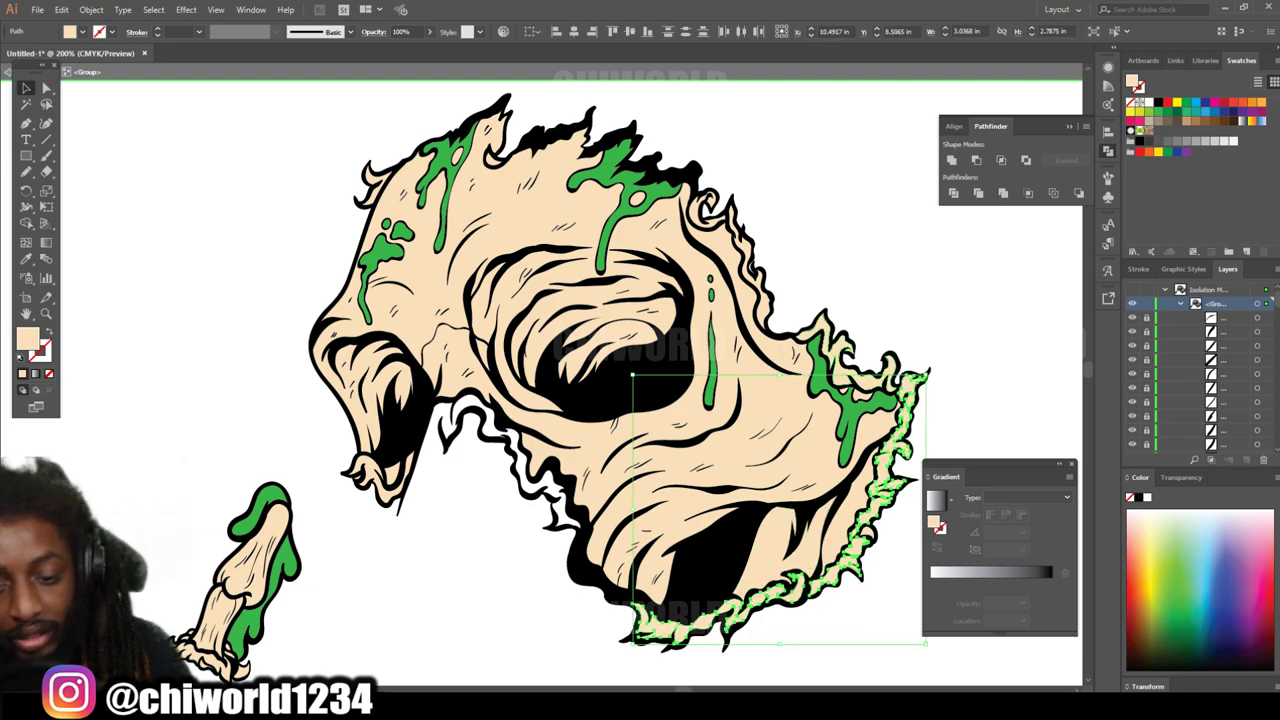
shift+click(757, 277)
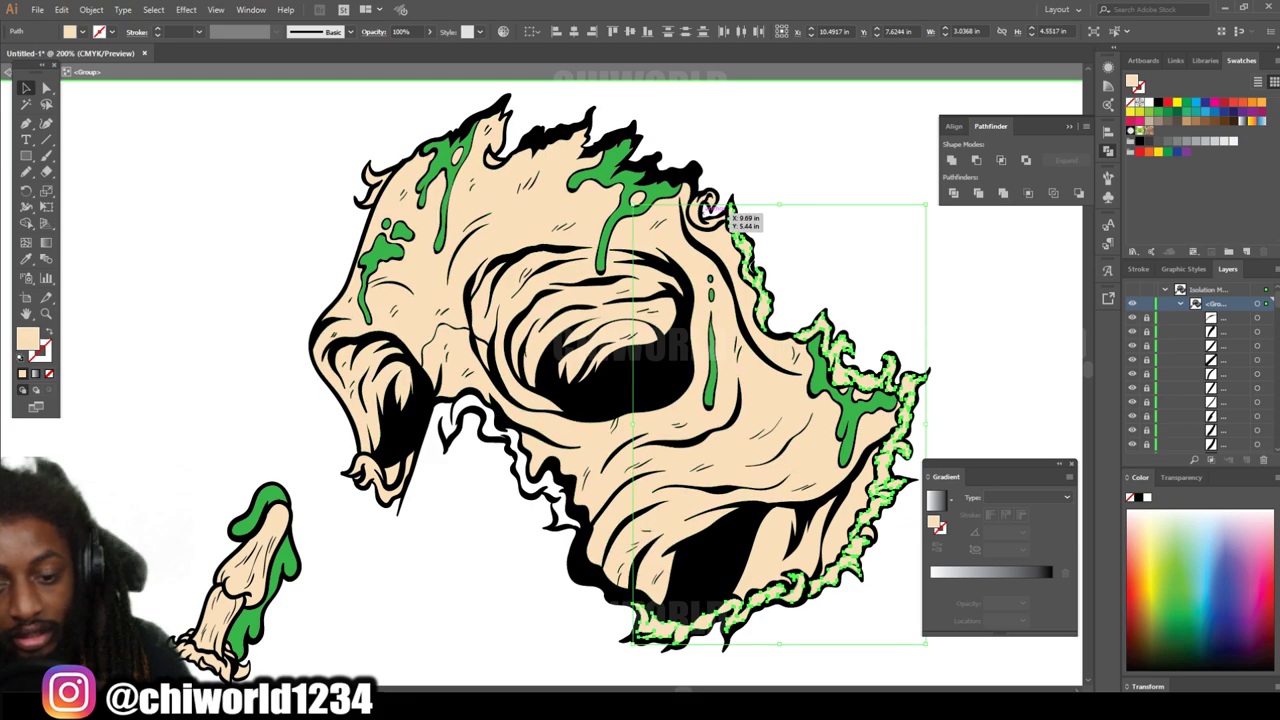
Step: Add the remaining fur outlines on the top, left, chin and hand to the selection
shift+click(705, 197)
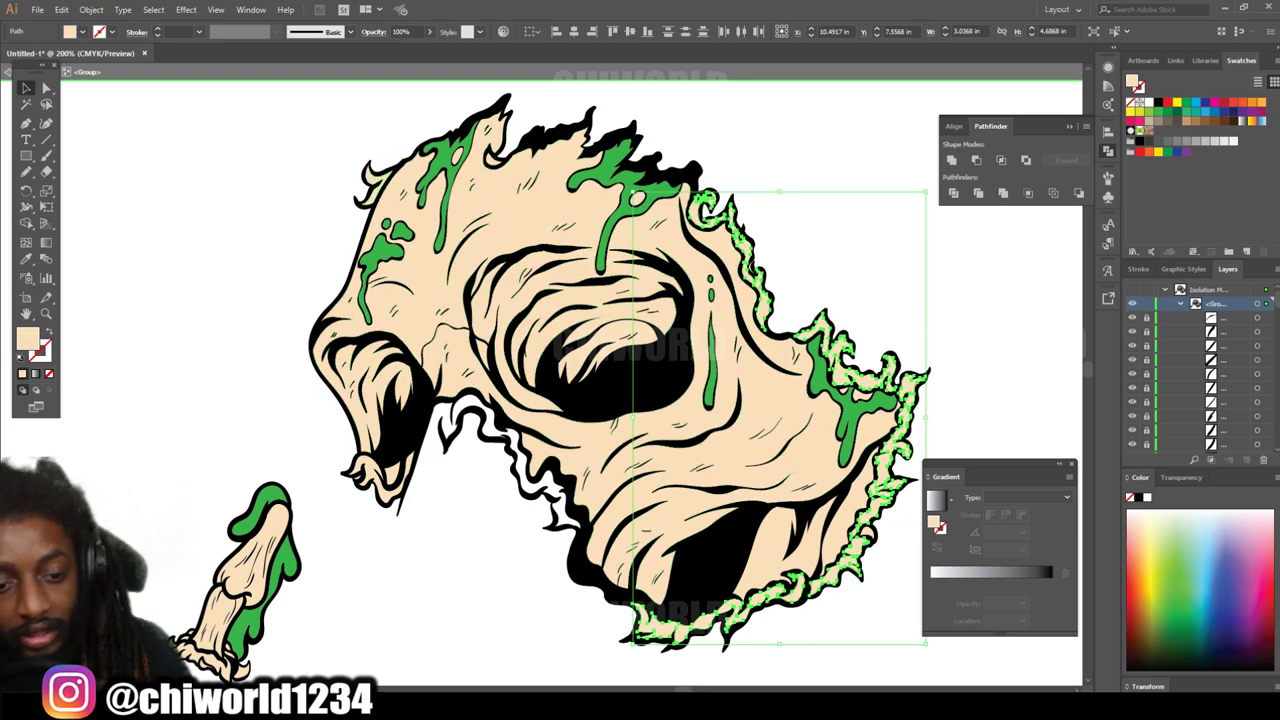
shift+click(366, 182)
shift+click(492, 158)
shift+click(370, 475)
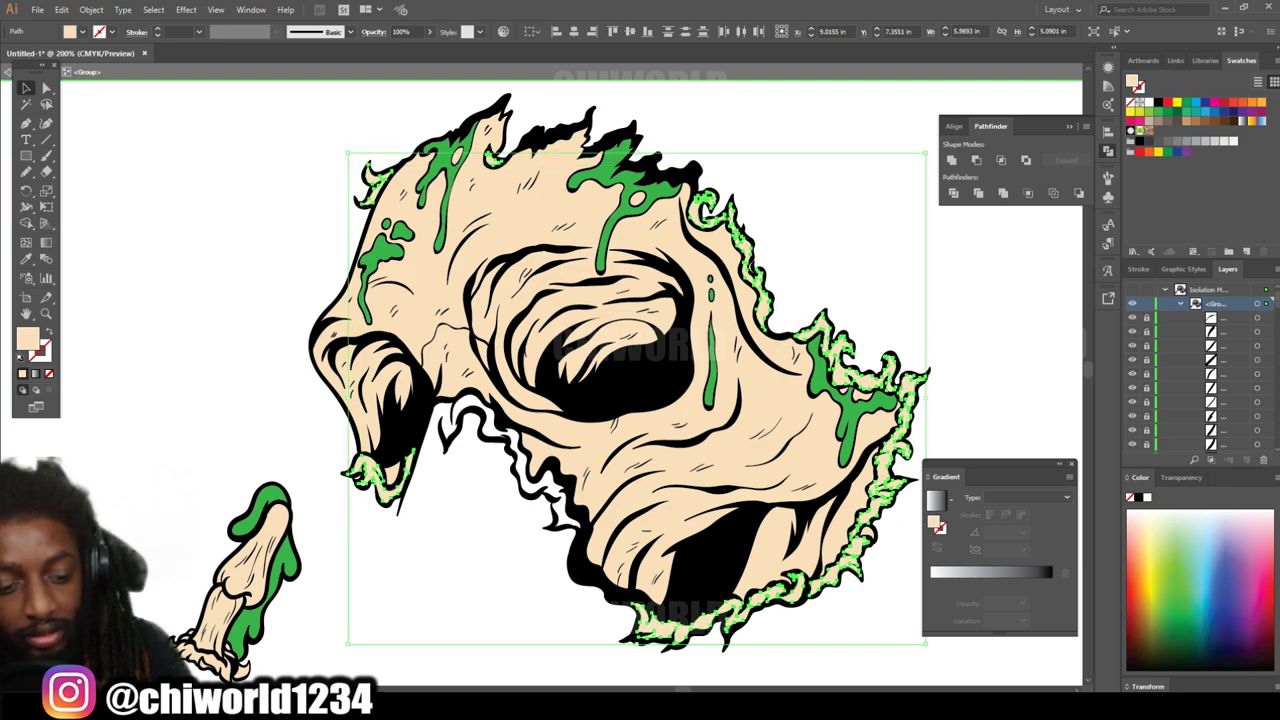
scroll(620, 380, down, 2)
shift+click(228, 580)
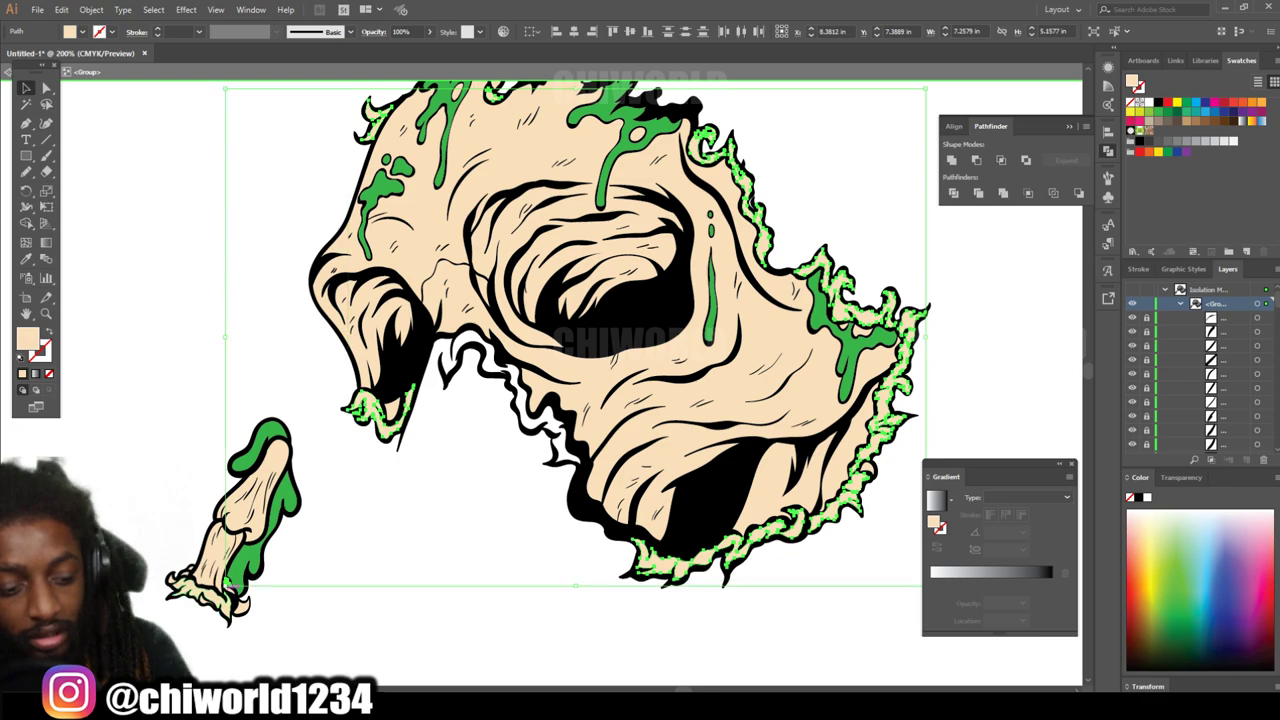
shift+click(238, 604)
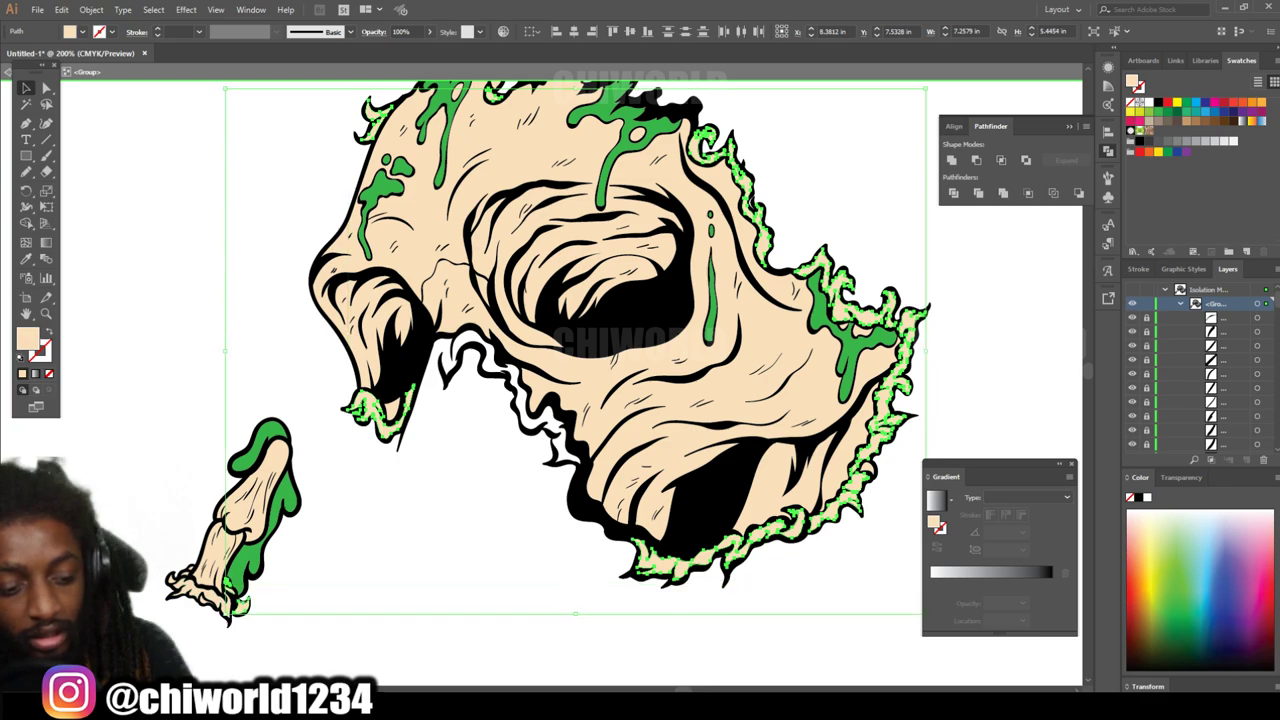
shift+click(180, 585)
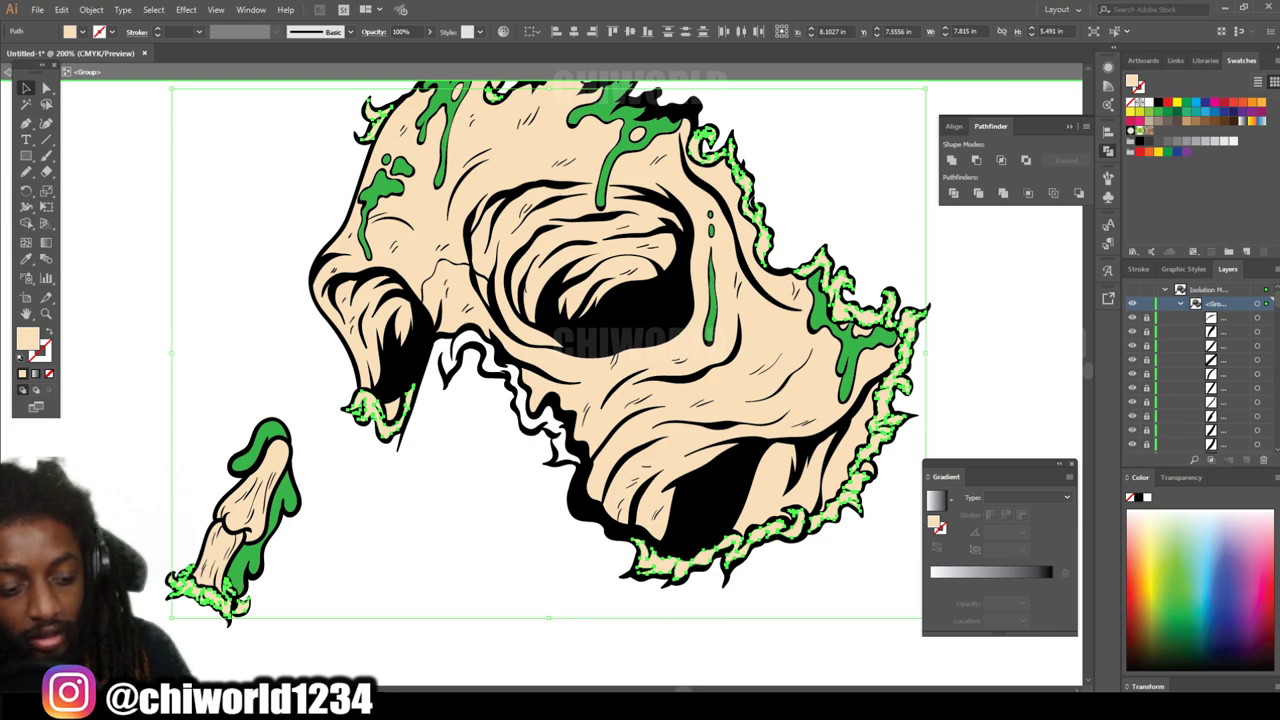
shift+click(170, 580)
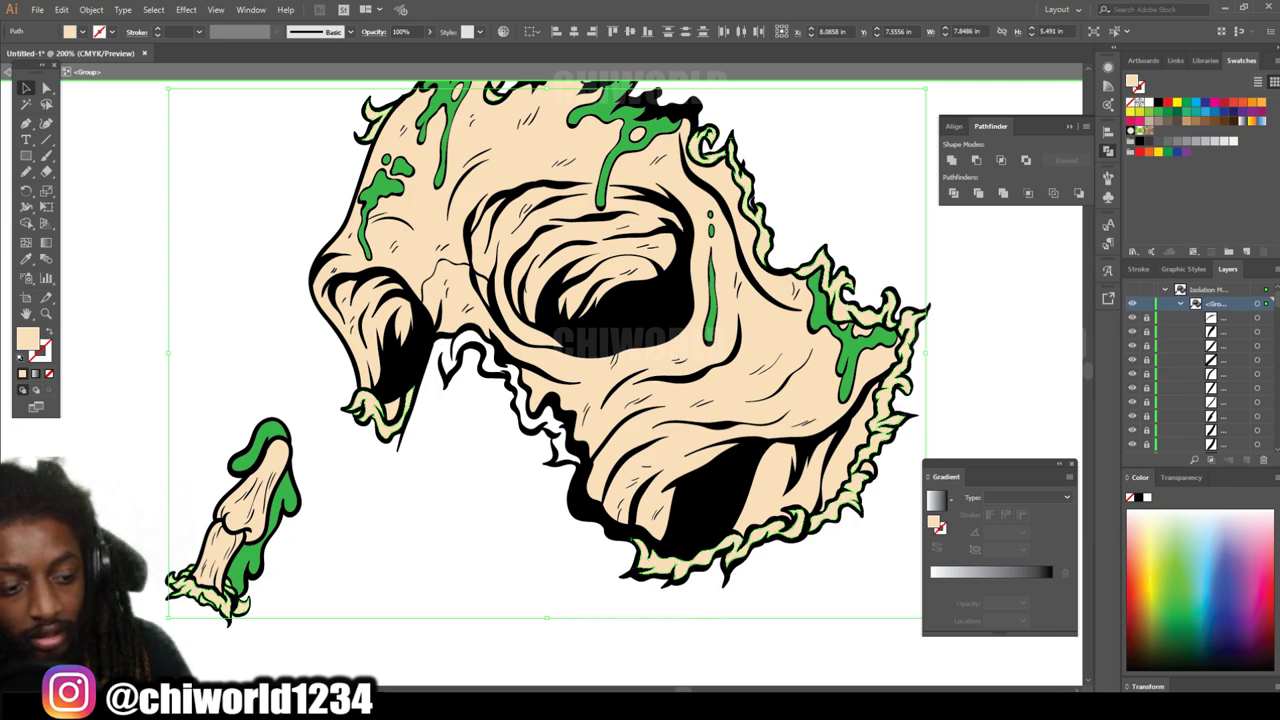
Step: Fill all the selected fur outlines with orange F7A872, then deselect and zoom out
double_click(27, 340)
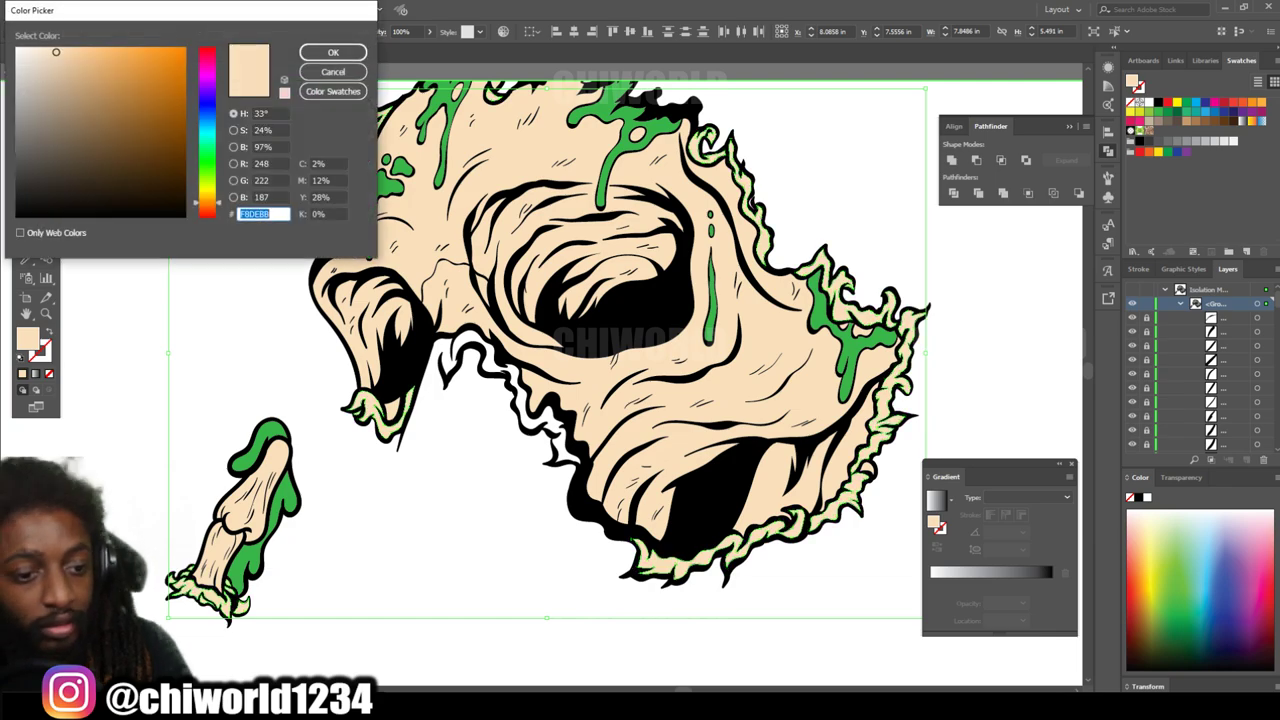
drag(100, 75, 107, 51)
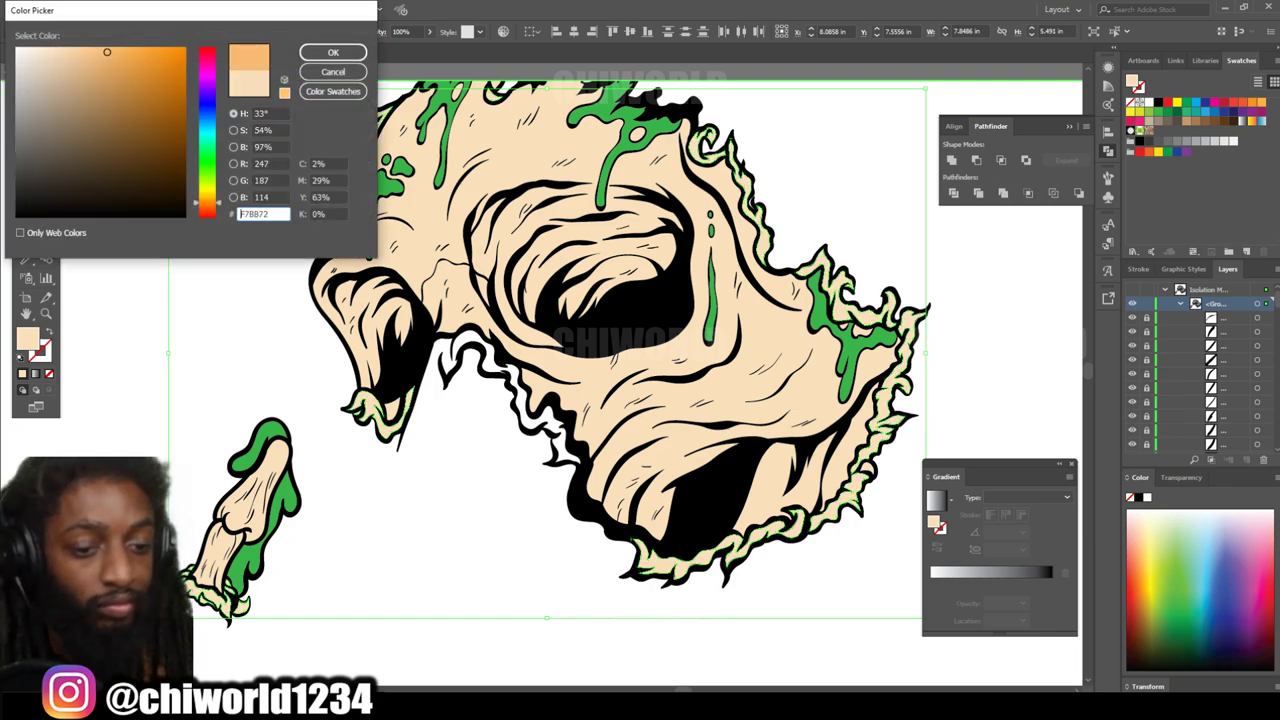
click(206, 205)
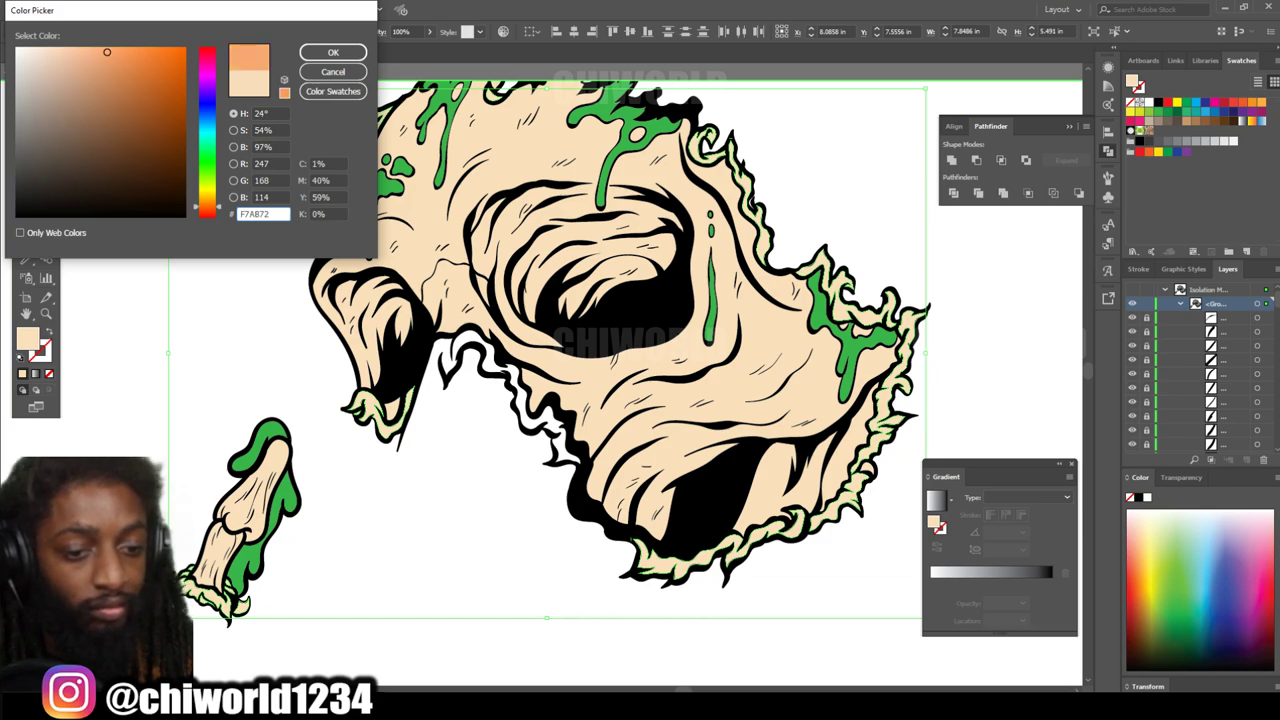
click(333, 52)
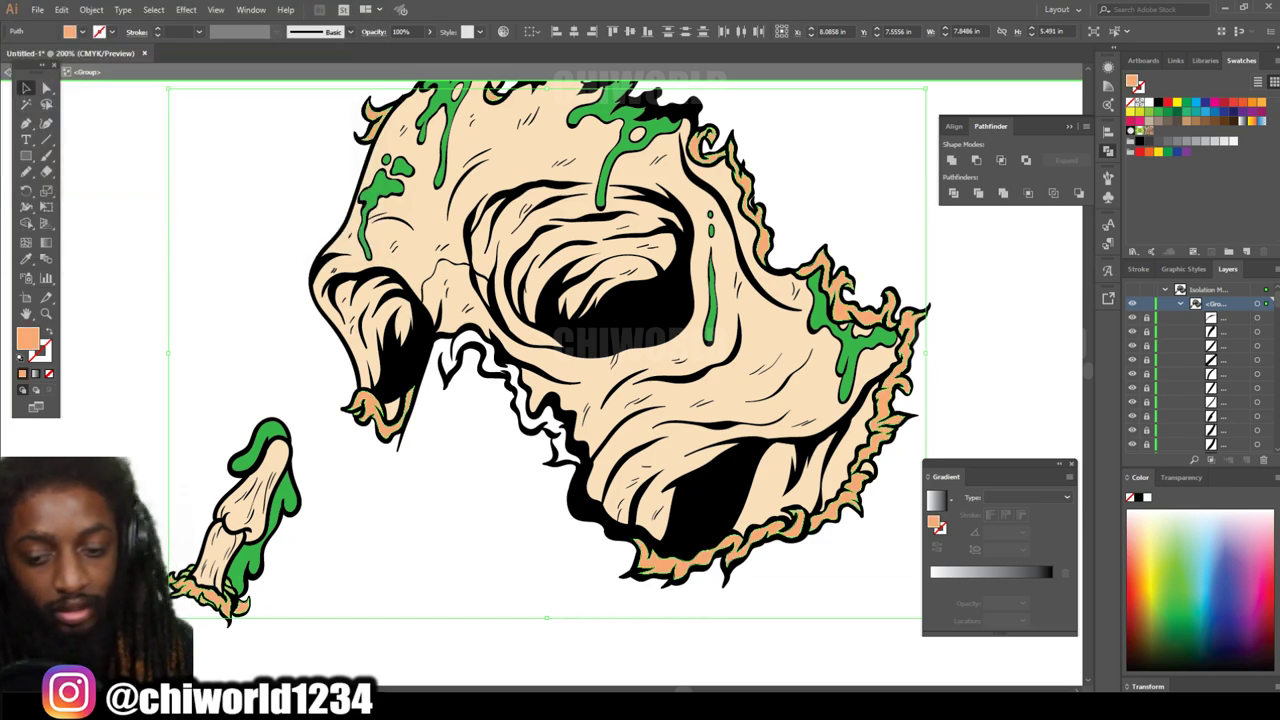
key(ctrl+shift+a)
key(ctrl+minus)
key(ctrl+minus)
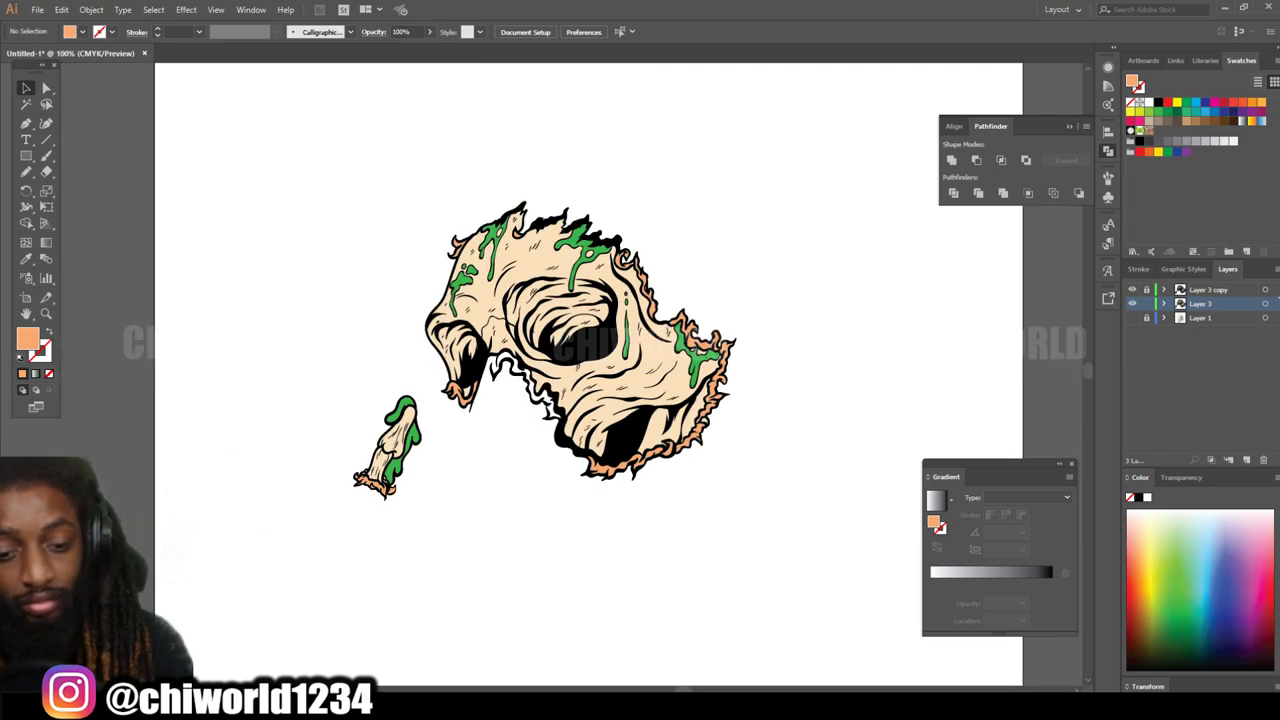
Step: Show the hidden face photo on Layer 1 and set its opacity to 100%
scroll(580, 400, up, 2)
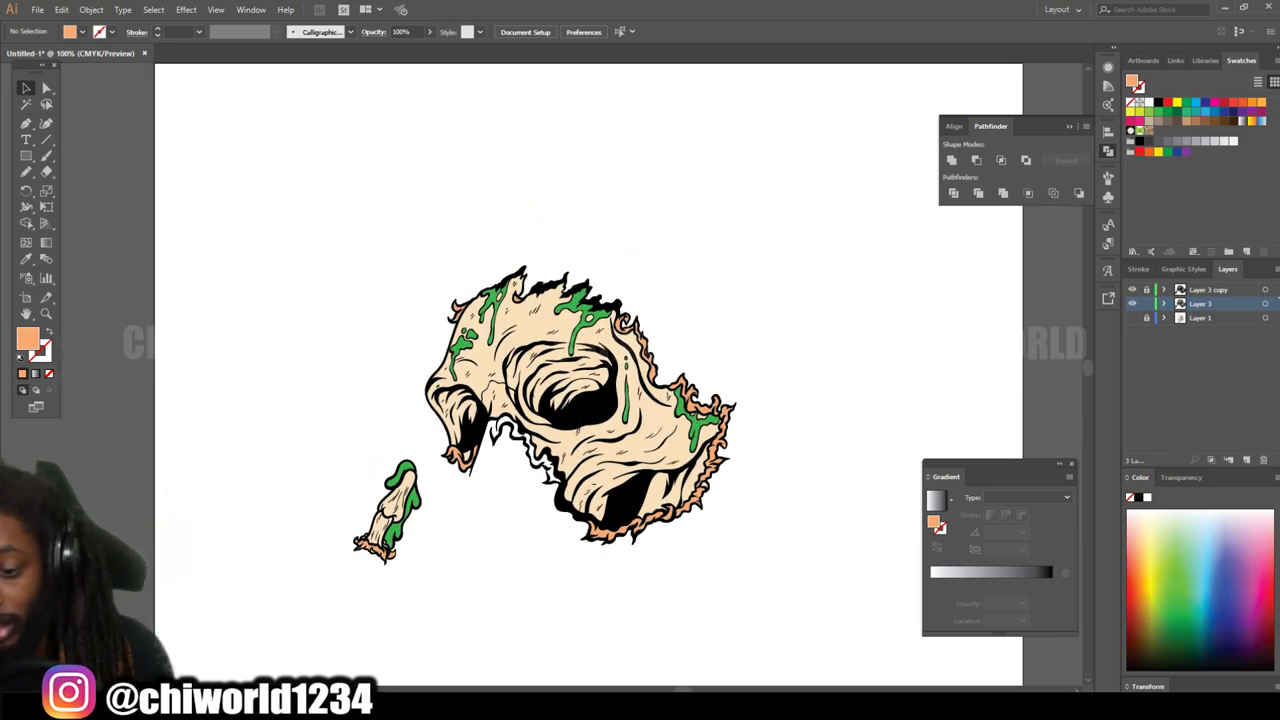
click(1132, 317)
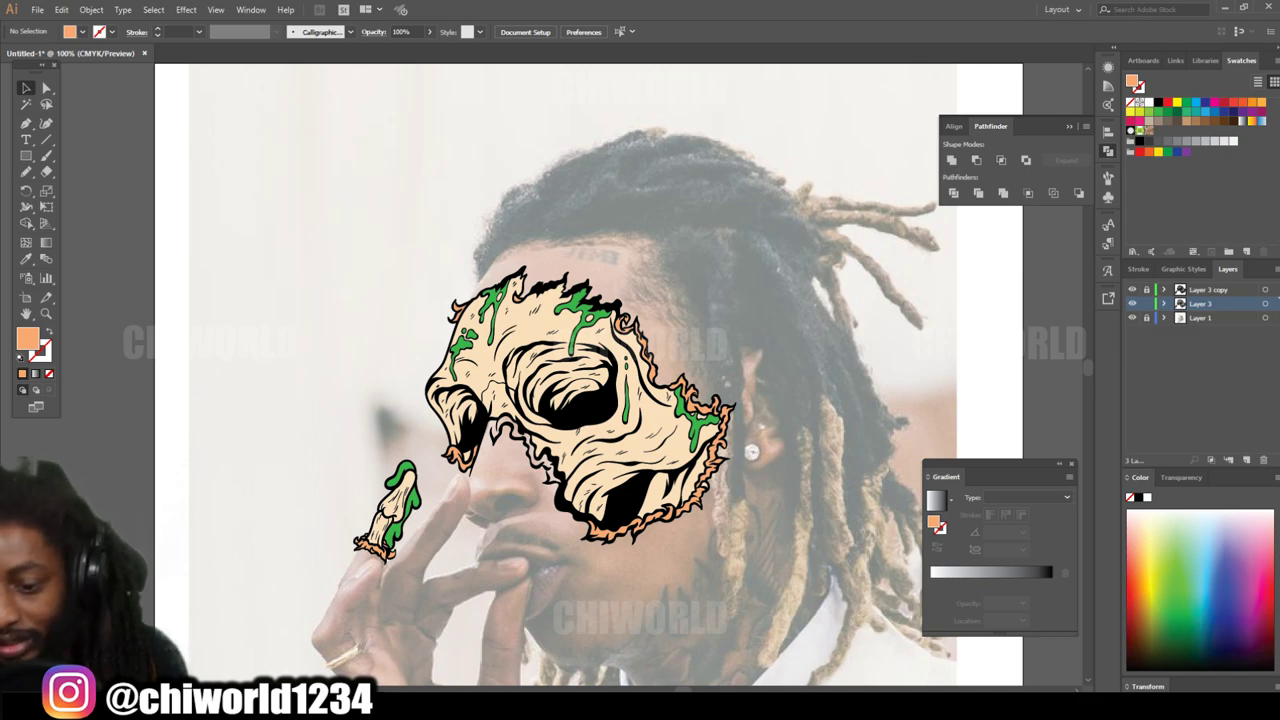
key(ctrl+a)
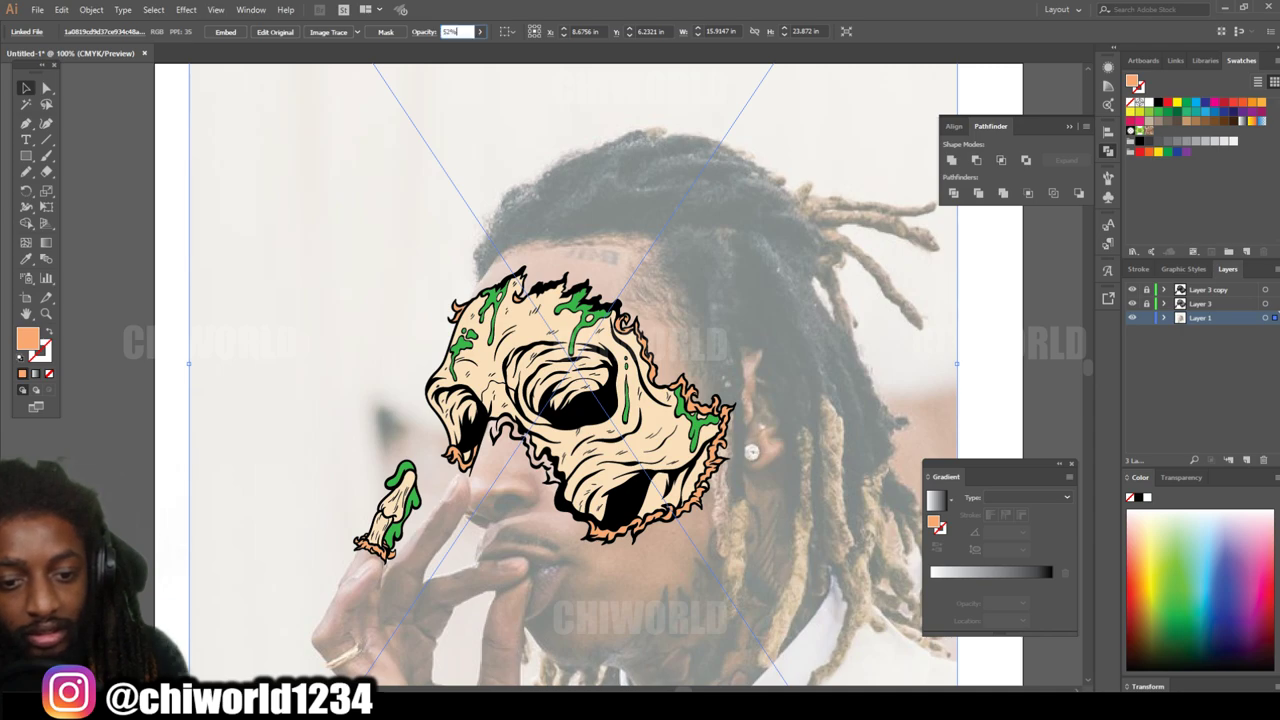
click(479, 32)
drag(456, 48, 477, 48)
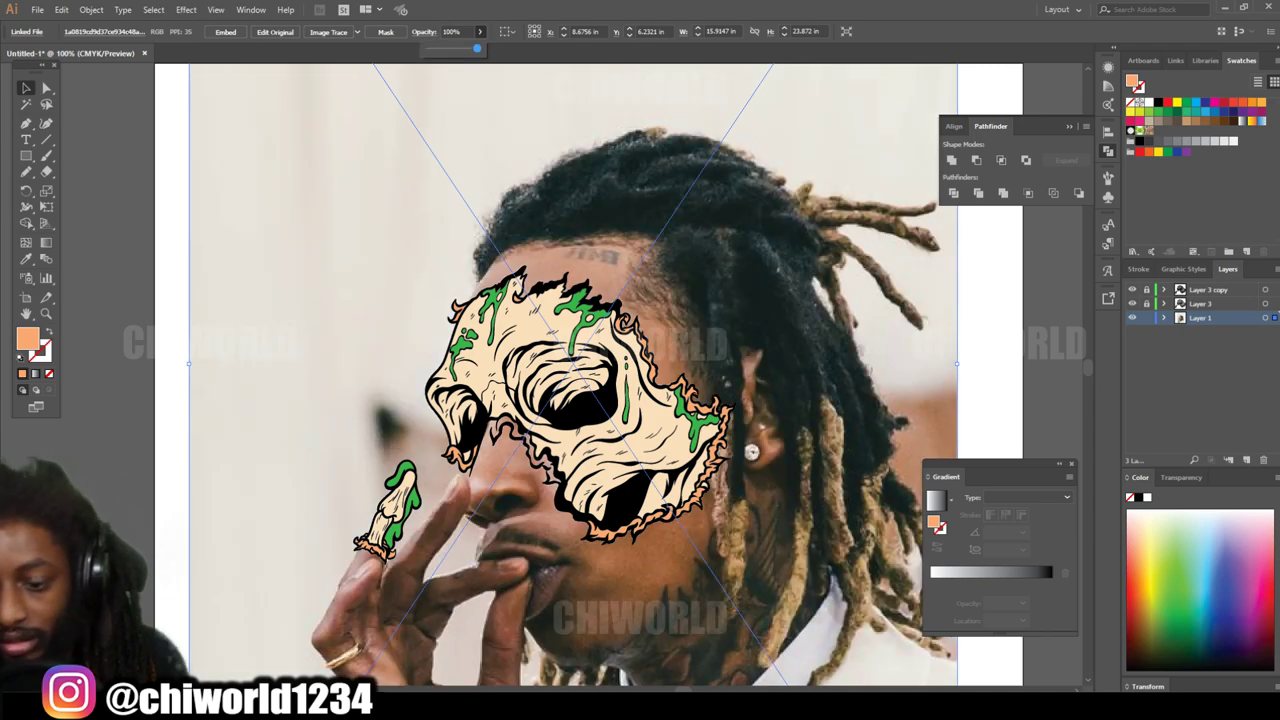
key(Return)
key(ctrl+shift+a)
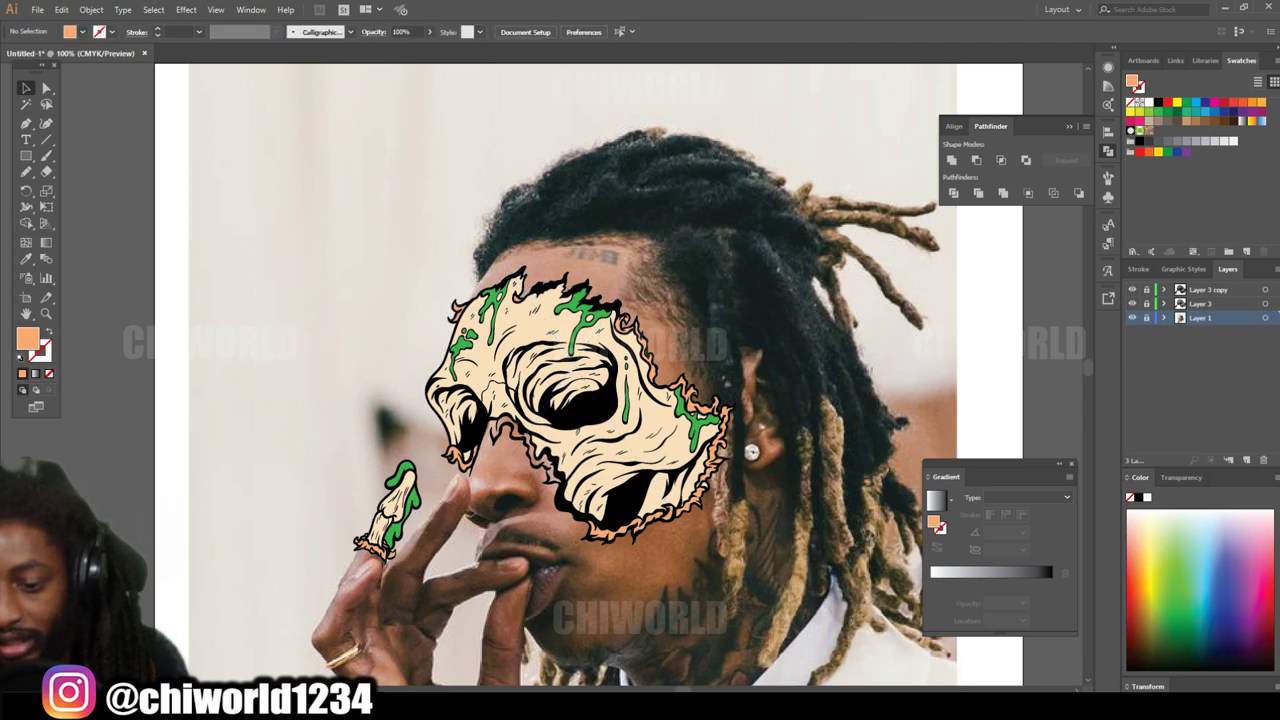
Step: Duplicate the skull artwork Layer 3 into Layer 3 copy 2 and select the mask artwork
click(1277, 303)
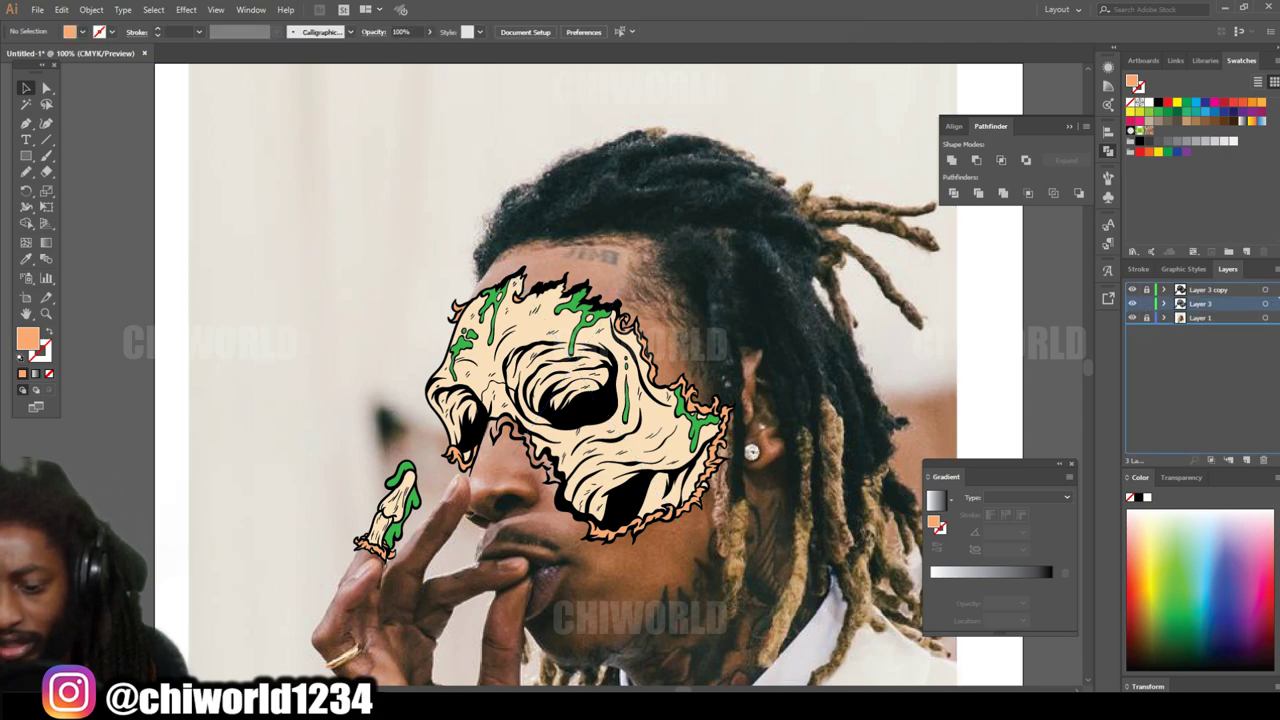
drag(1278, 300, 1278, 311)
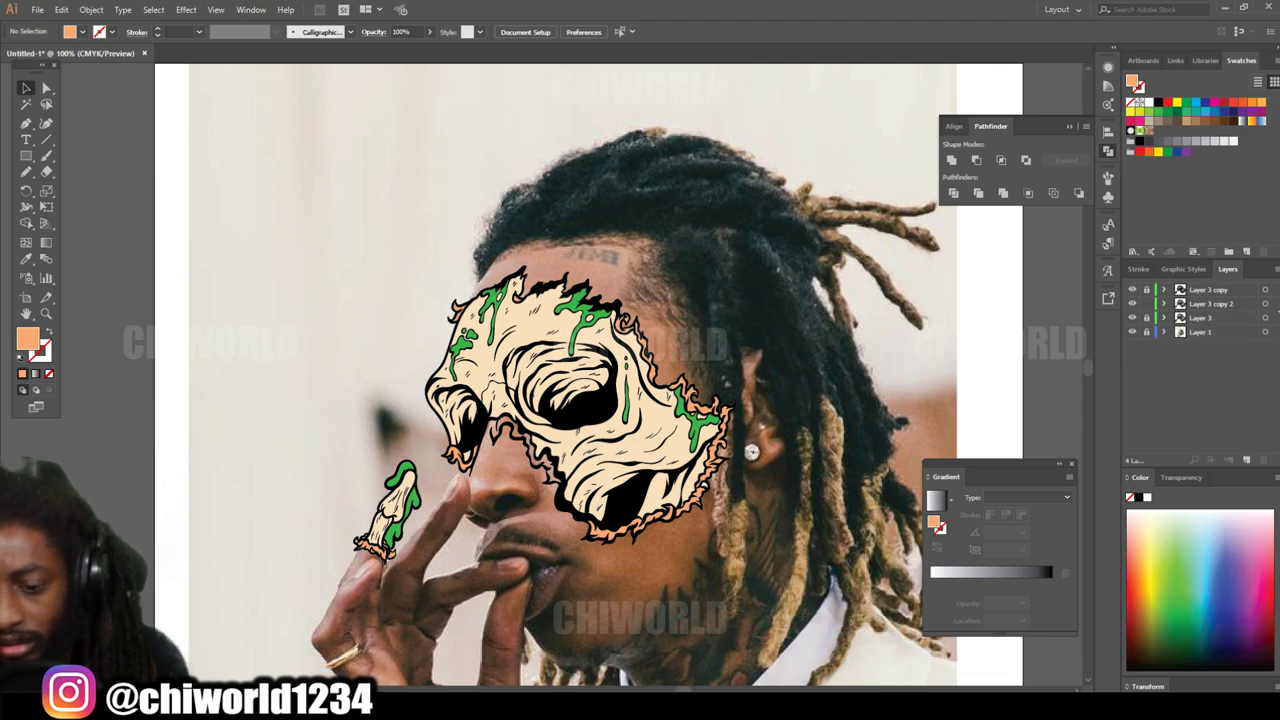
click(1277, 303)
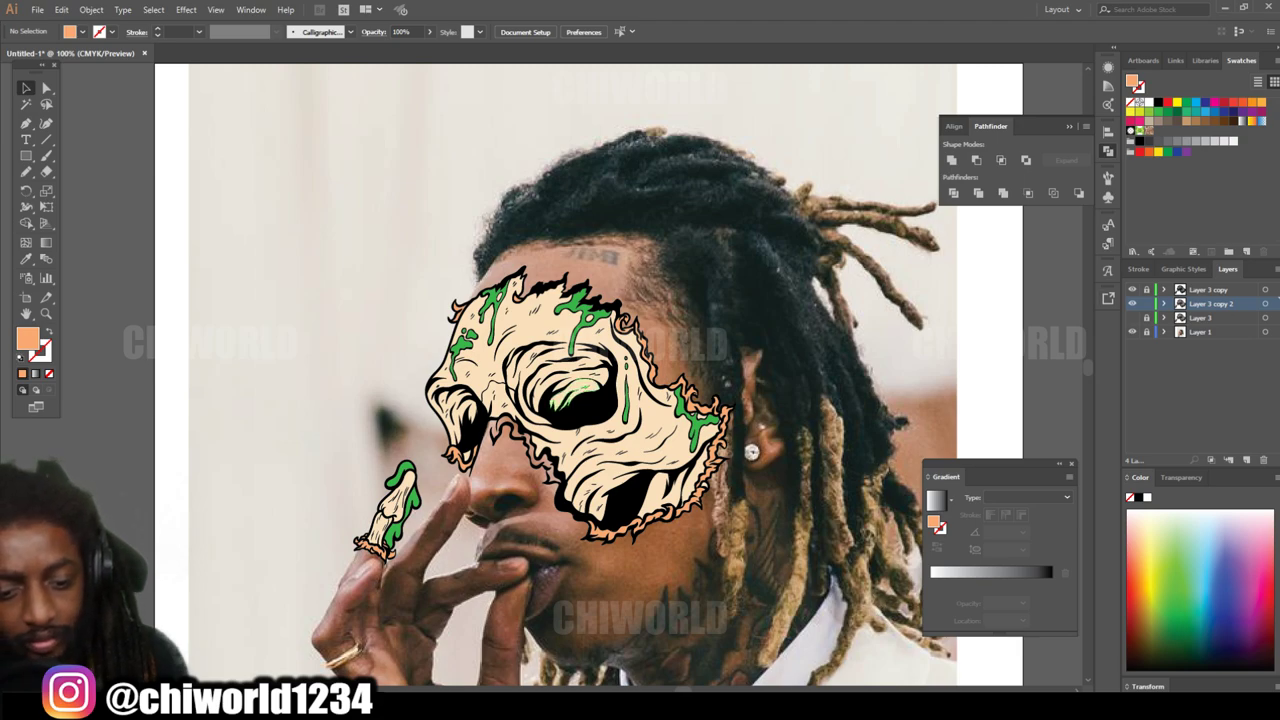
click(545, 355)
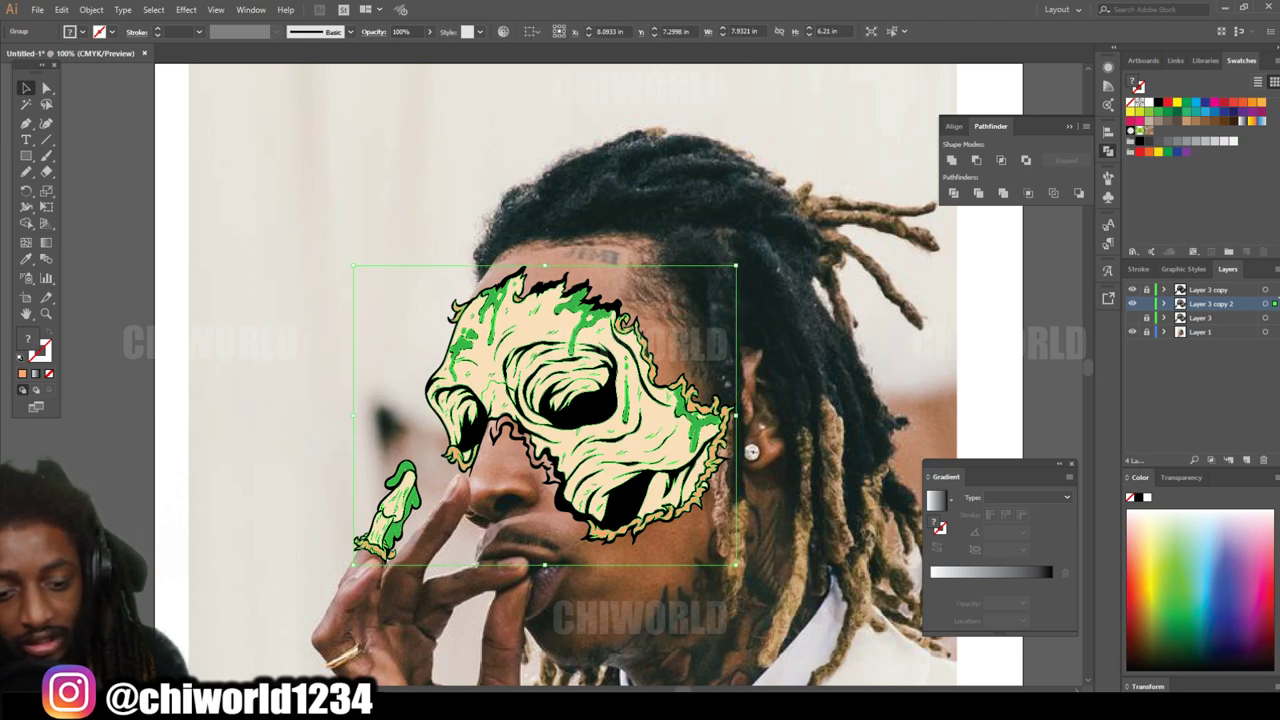
Step: In isolation mode, delete the pale fill compound path and fill the gap beside the right teeth
right_click(543, 350)
click(590, 433)
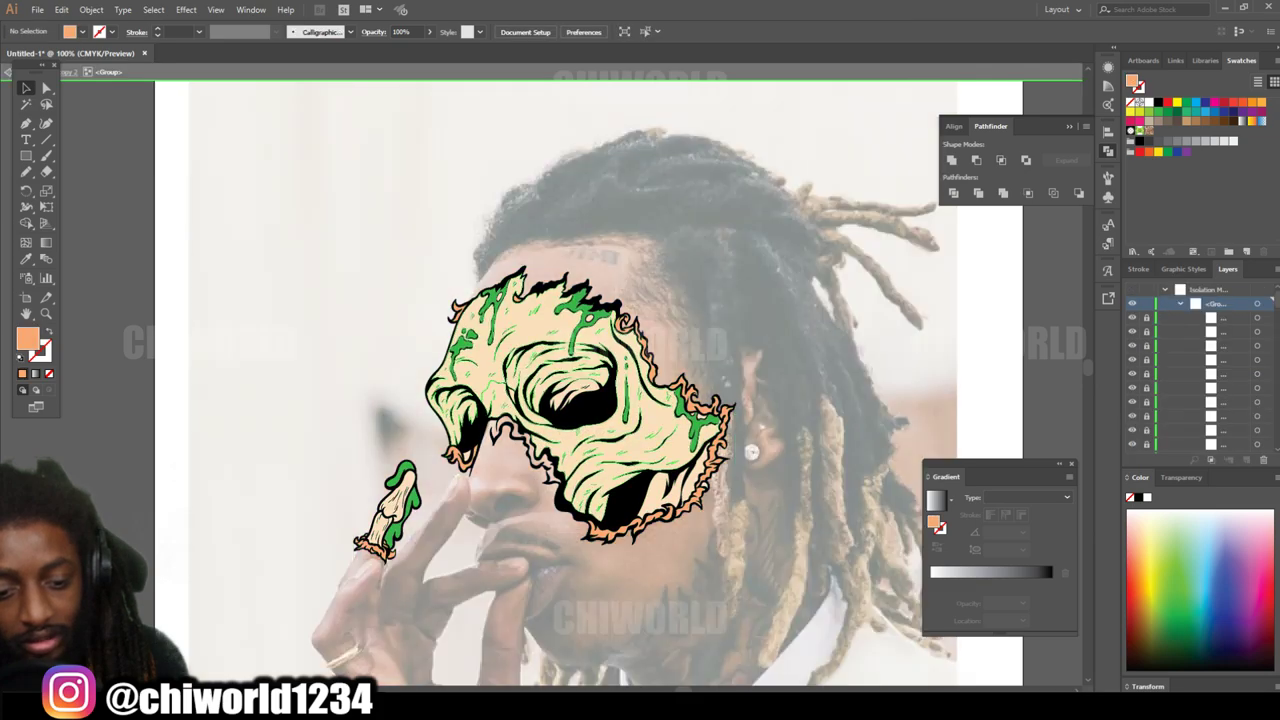
key(ctrl+a)
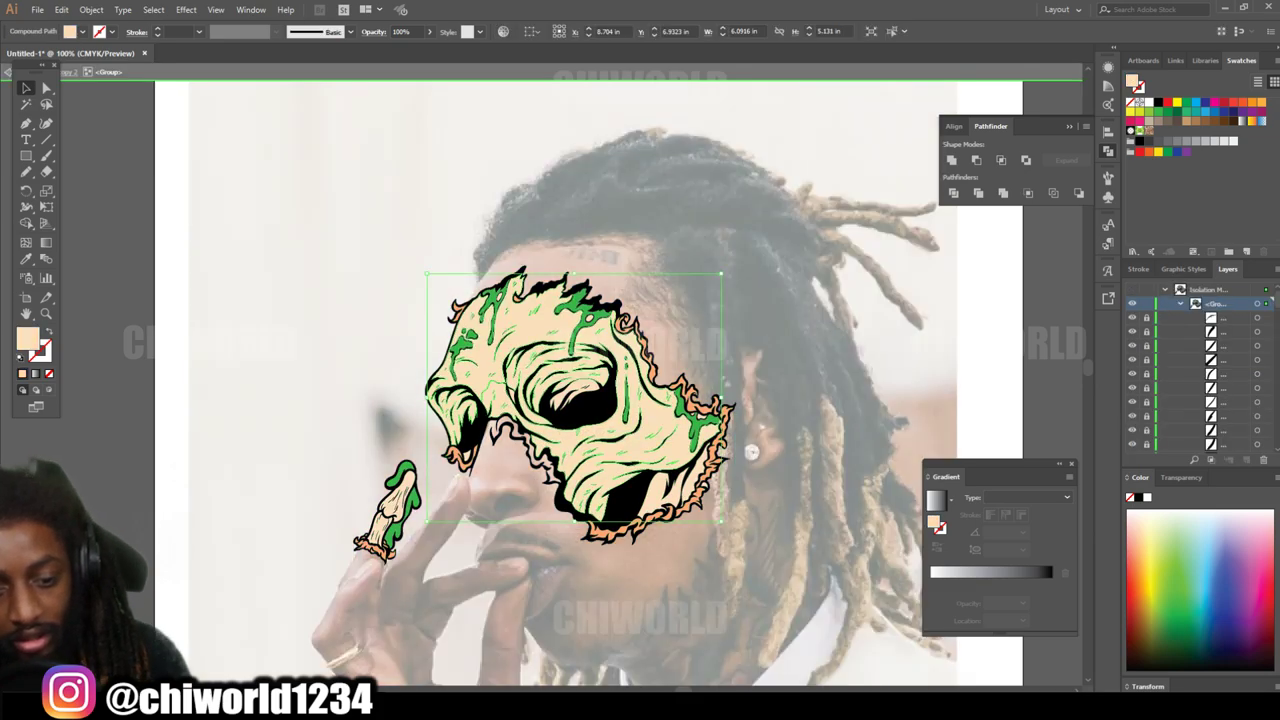
key(Delete)
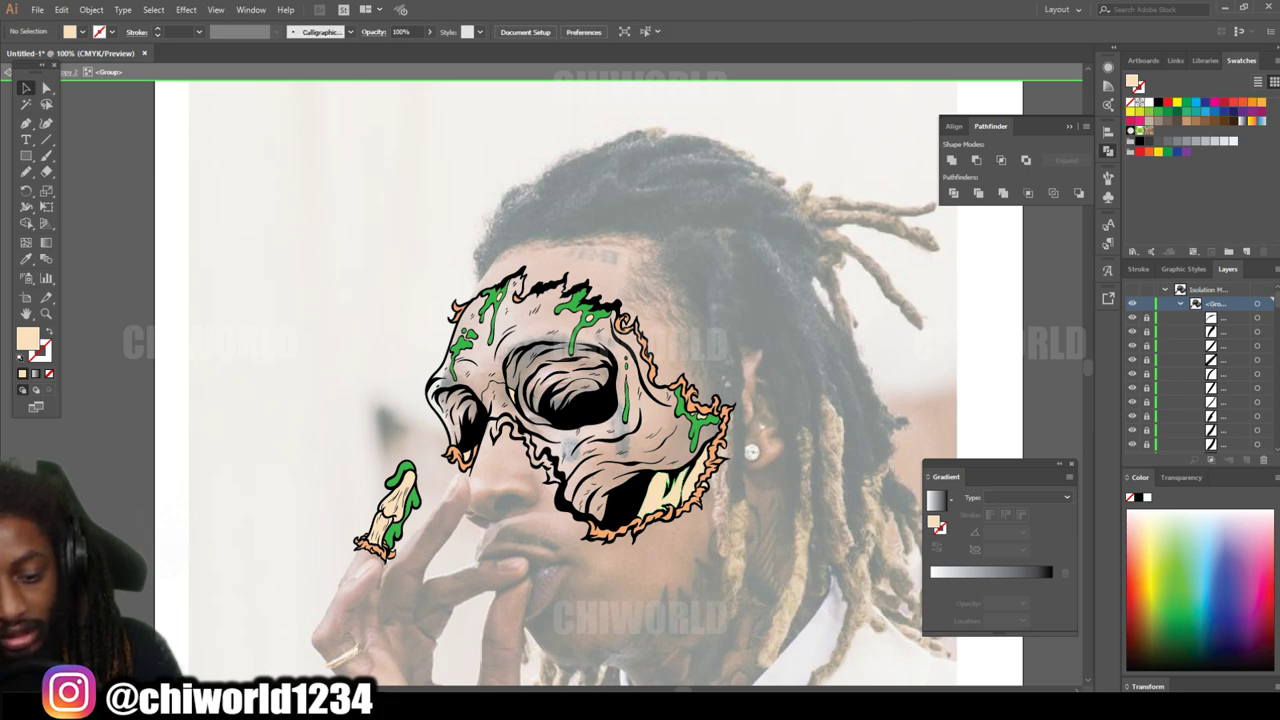
click(695, 480)
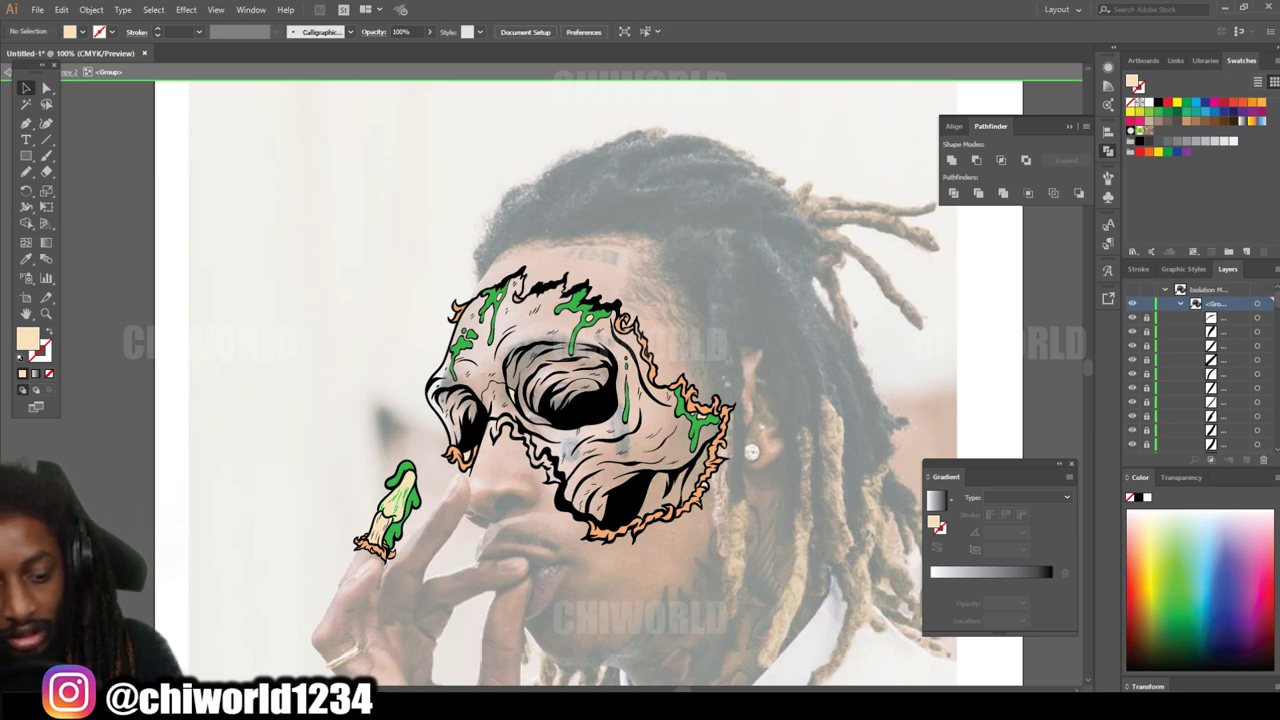
scroll(615, 290, up, 3)
scroll(570, 380, down, 2)
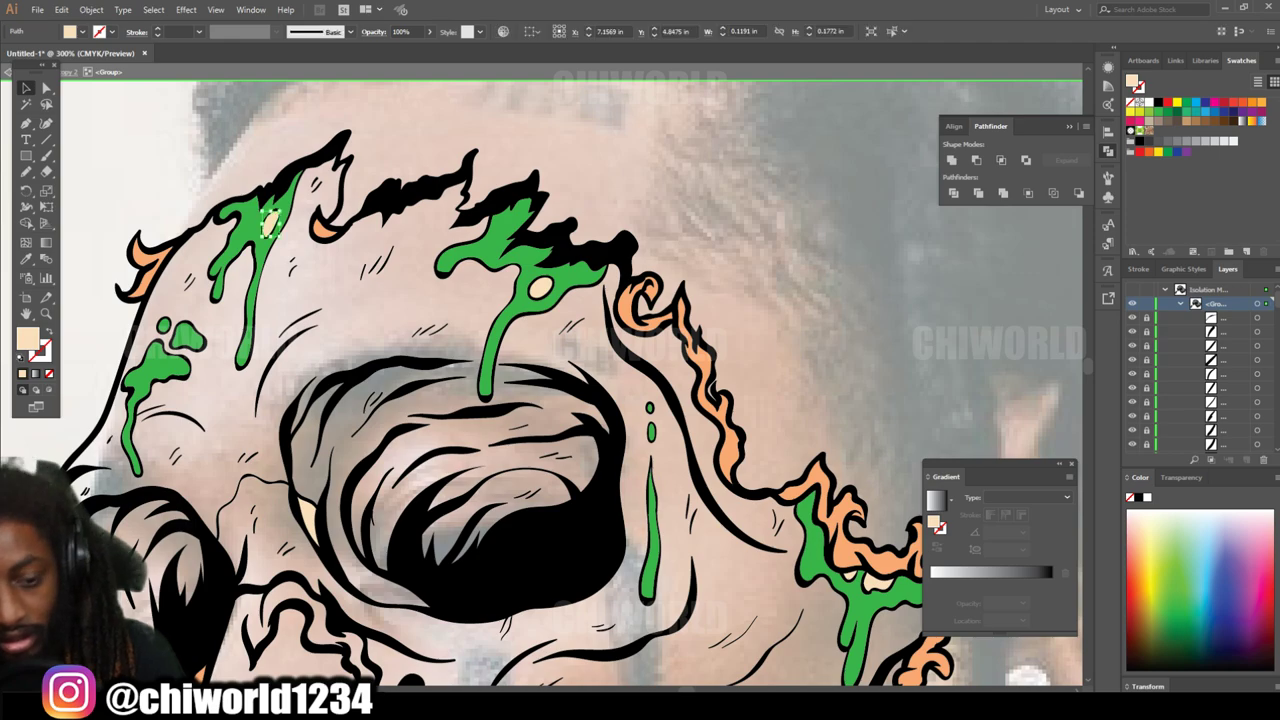
scroll(570, 380, down, 1)
click(868, 530)
scroll(868, 530, down, 3)
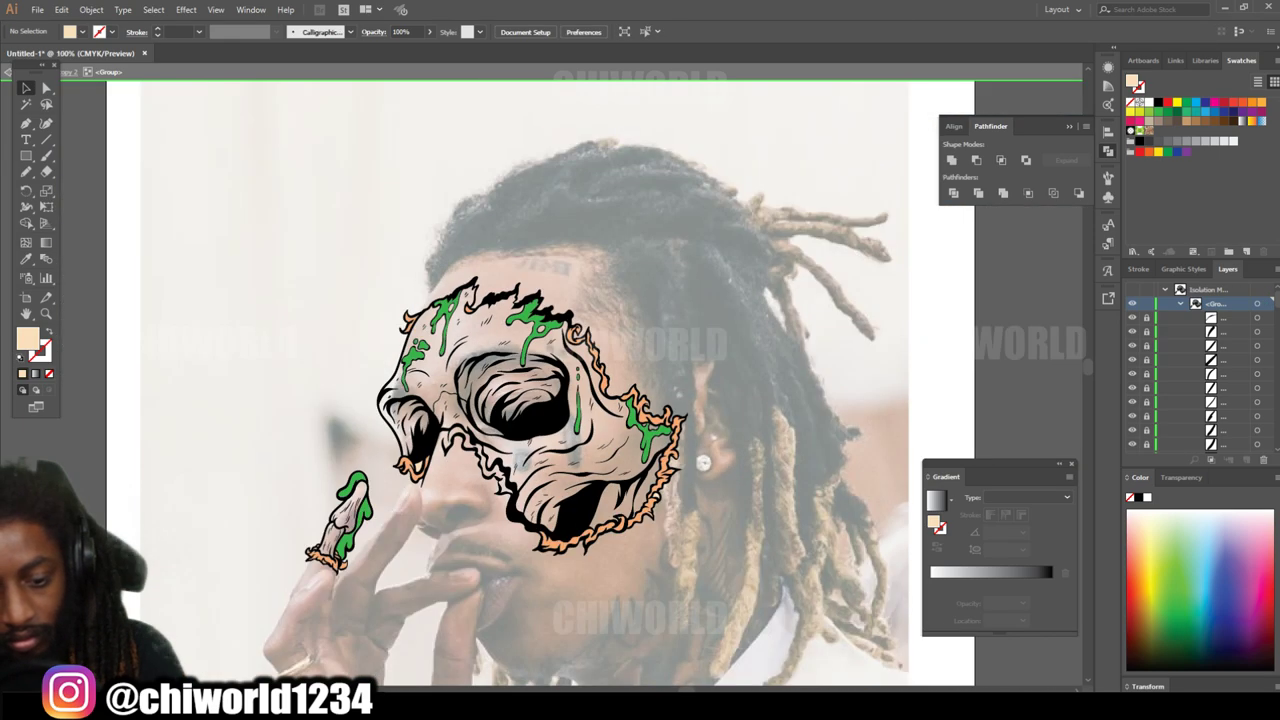
scroll(766, 518, up, 2)
key(Escape)
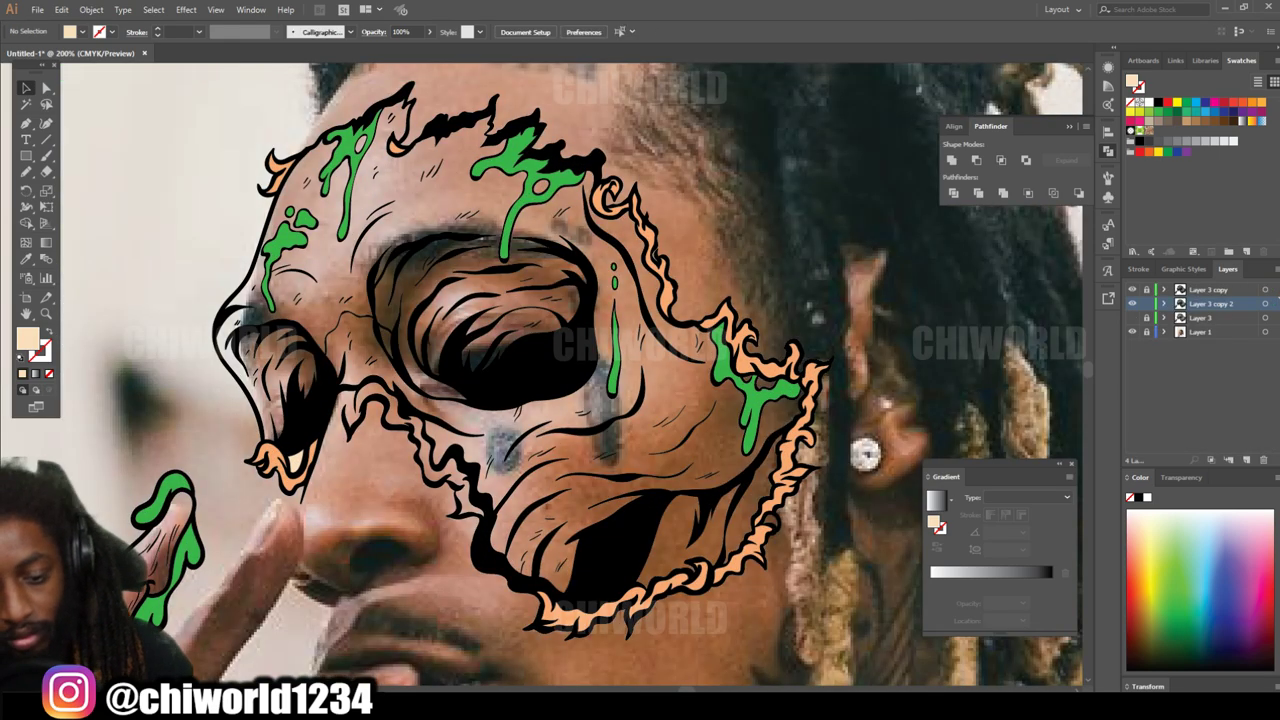
Step: Show the cream fill layer again and add Layer 5 beneath Layer 3 copy 2
scroll(540, 380, down, 1)
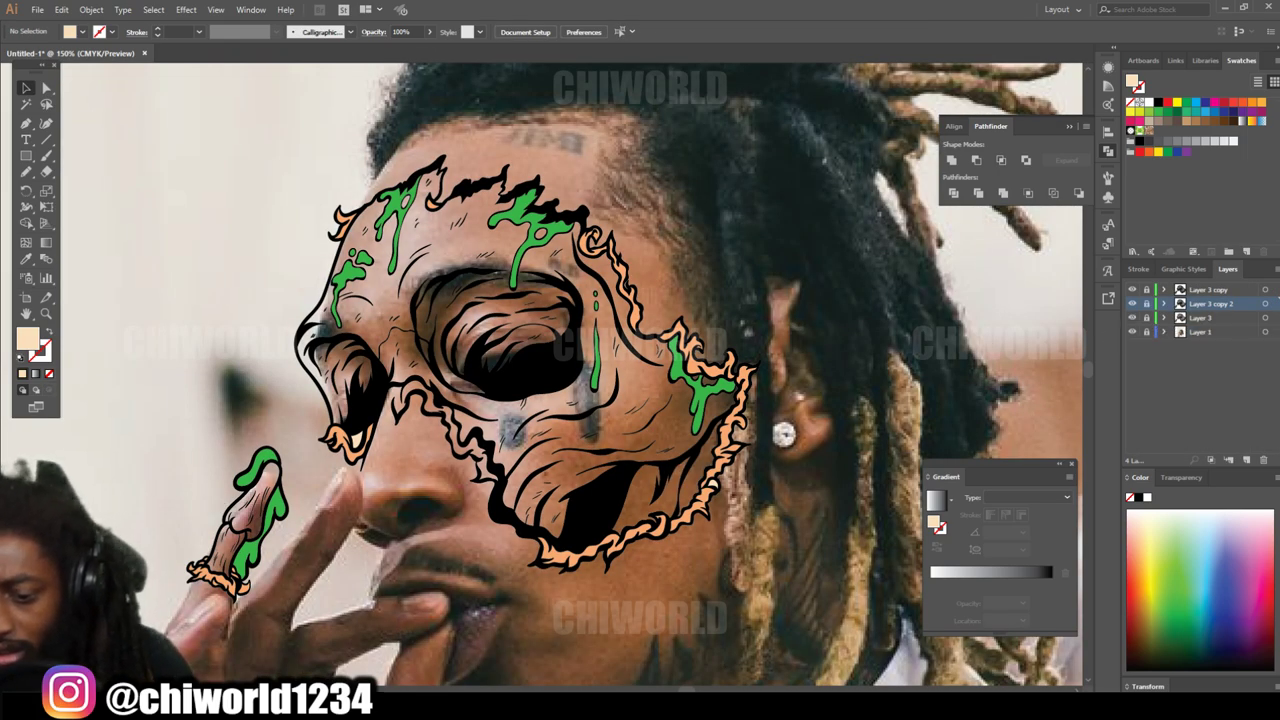
click(1132, 317)
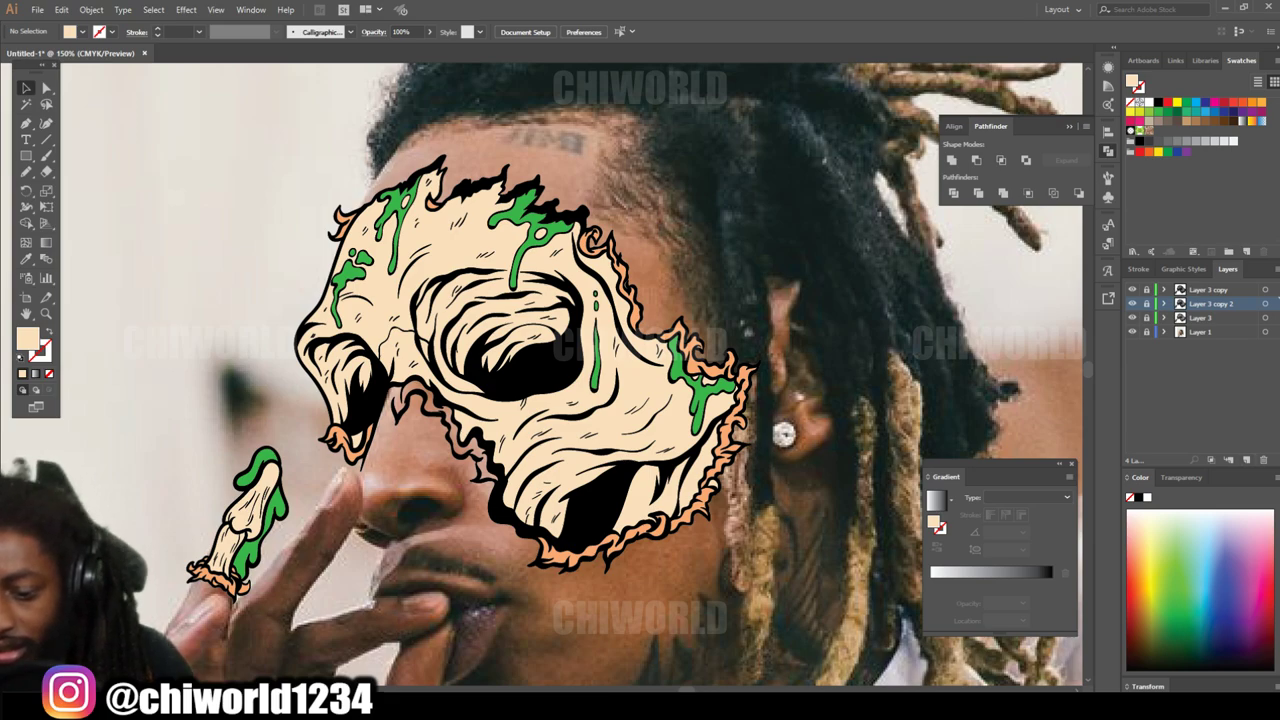
click(1246, 460)
mouse_move(1200, 303)
mouse_down()
mouse_move(1190, 324)
mouse_move(1181, 317)
mouse_up()
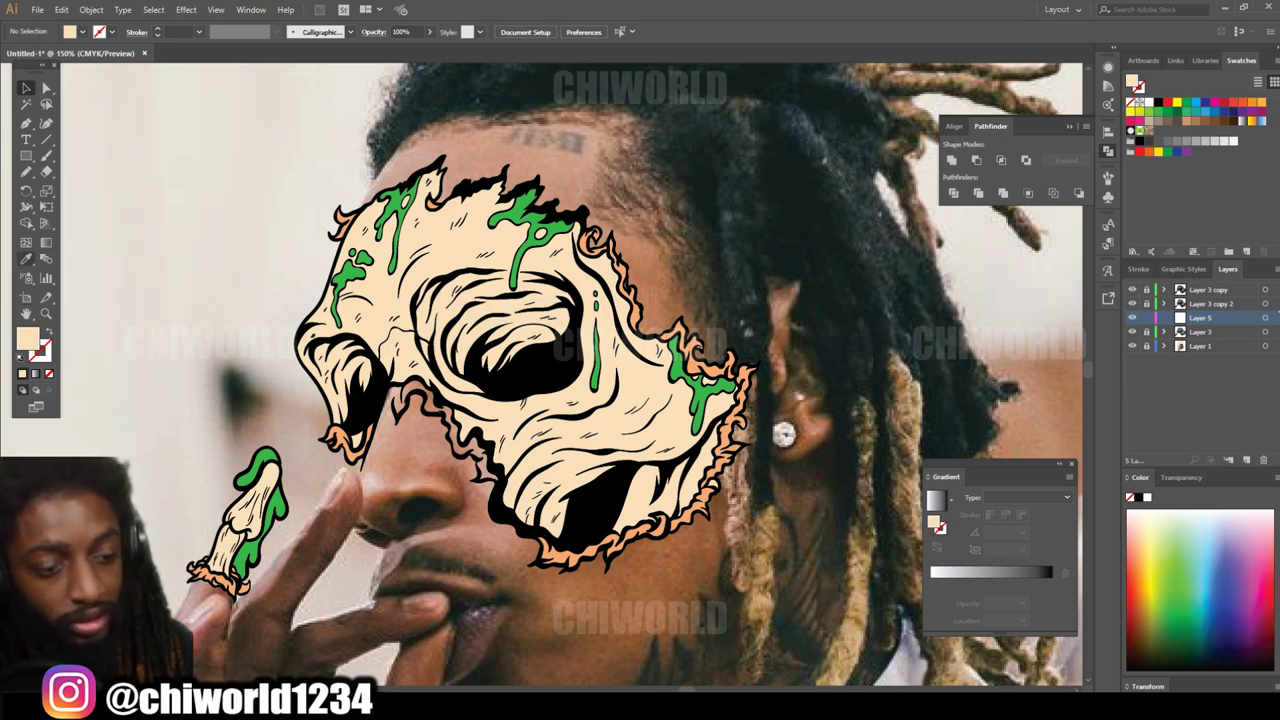
Step: Set the fill colour to brown 6B574A in the Color Picker
key(i)
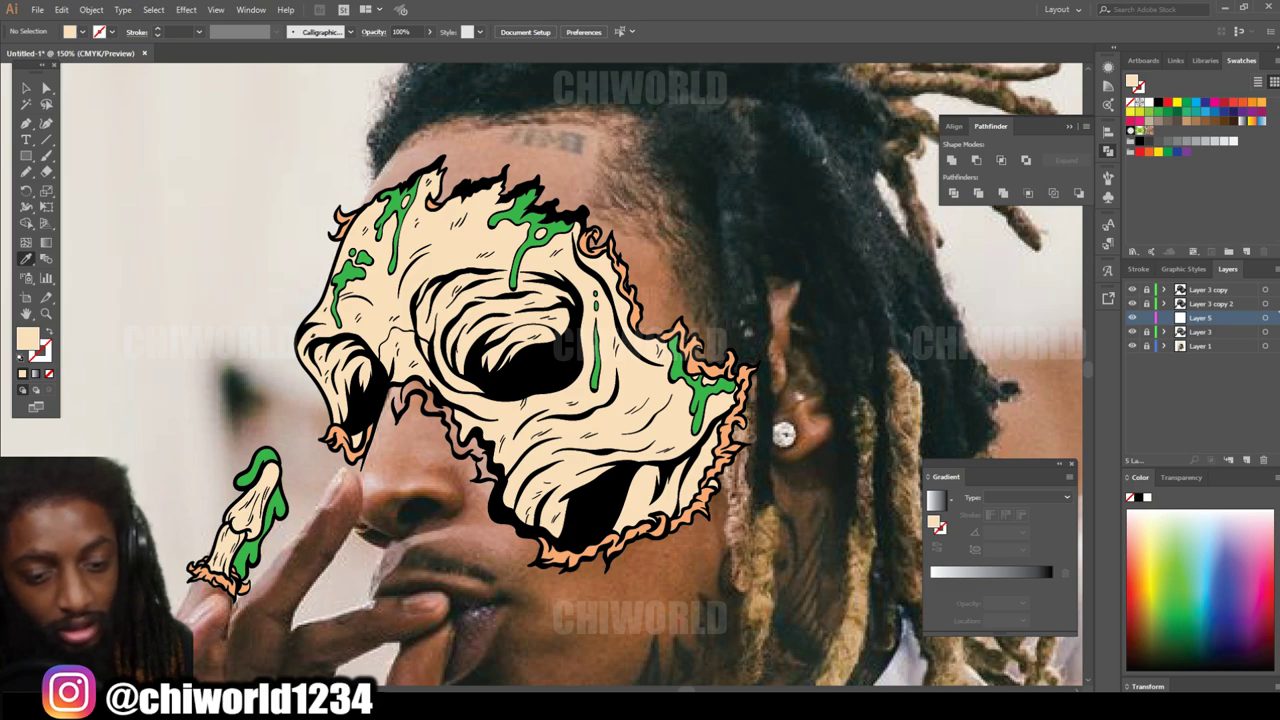
double_click(27, 340)
text(4C3F2E)
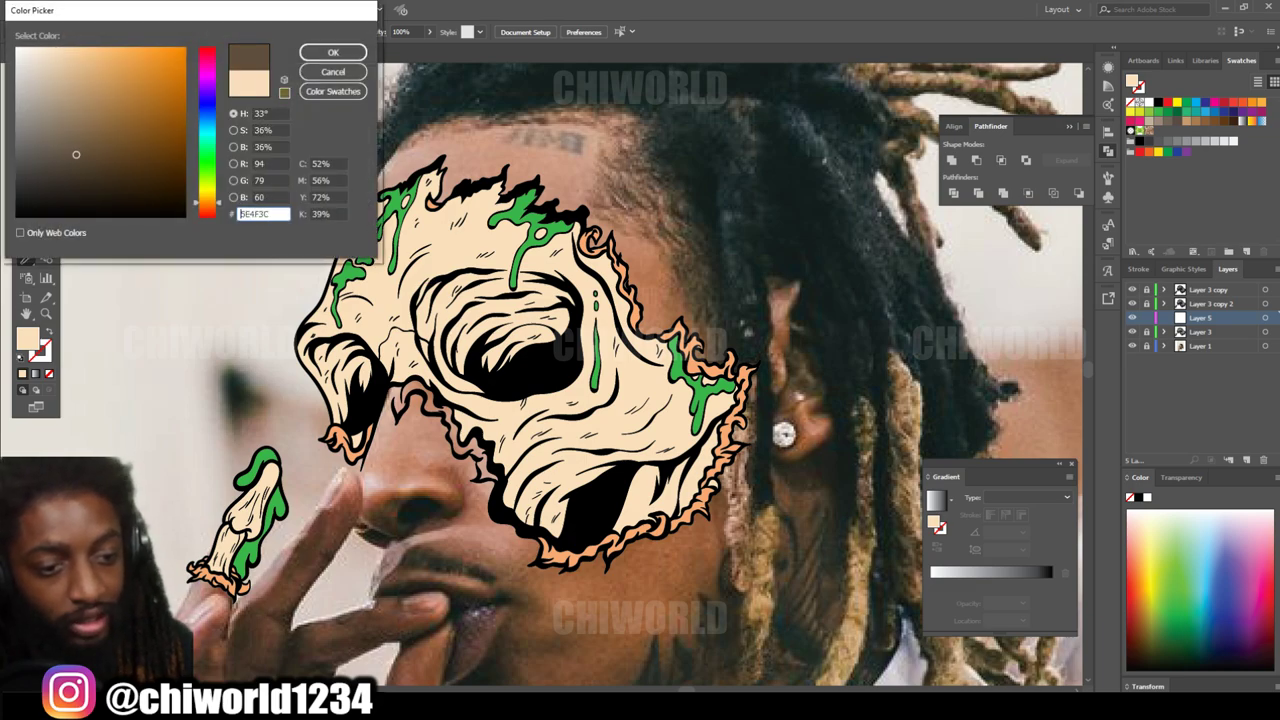
drag(81, 167, 56, 148)
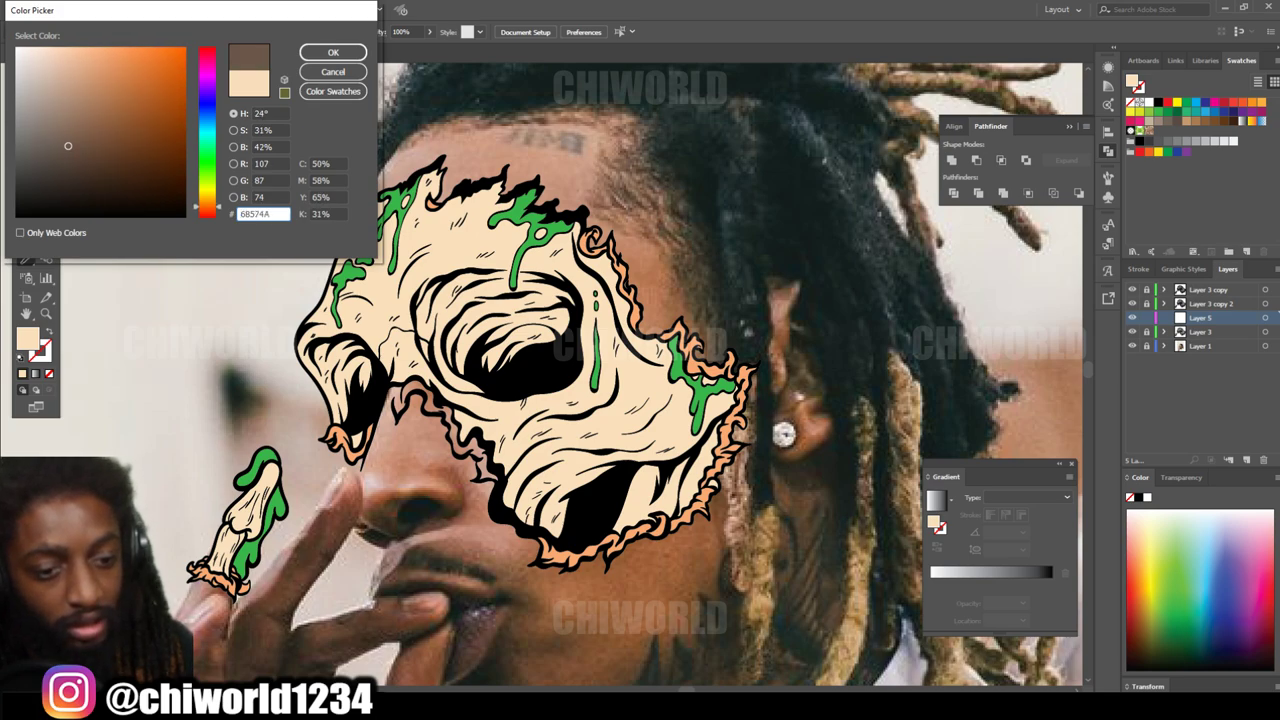
click(333, 52)
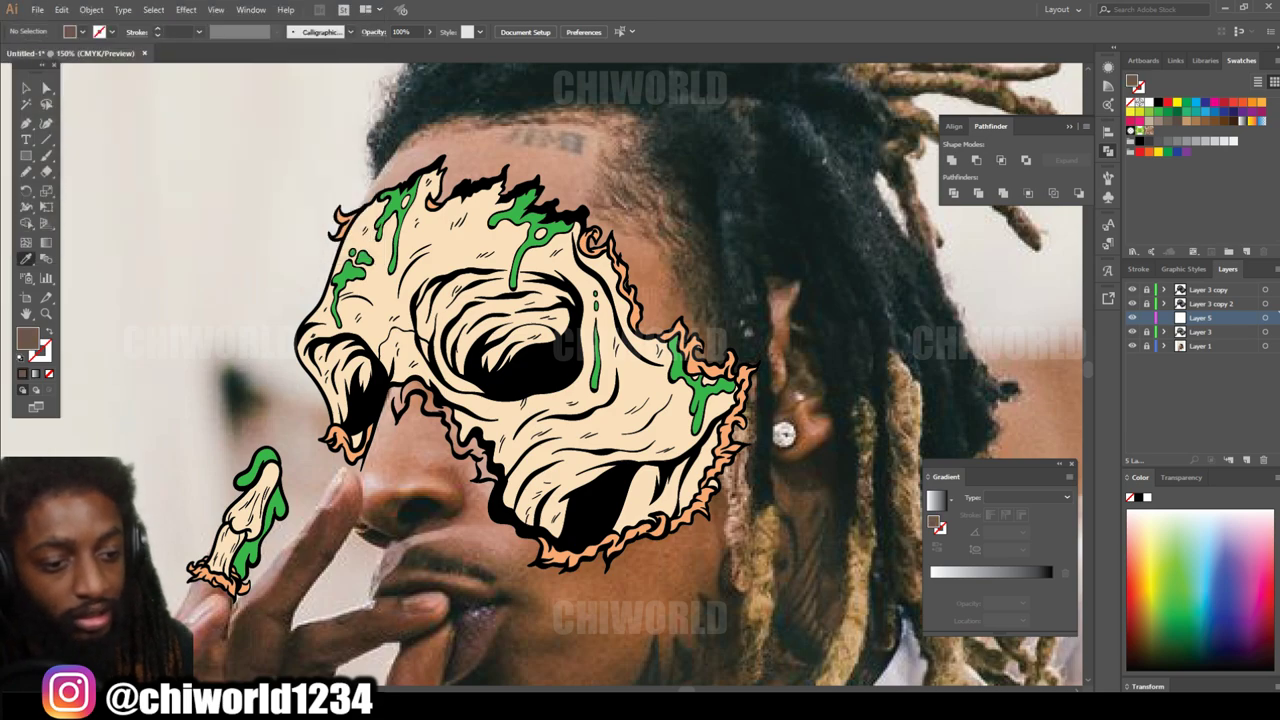
Step: With the Pencil, draw a shadow inside the eye socket and brown strokes on the left cheek
key(n)
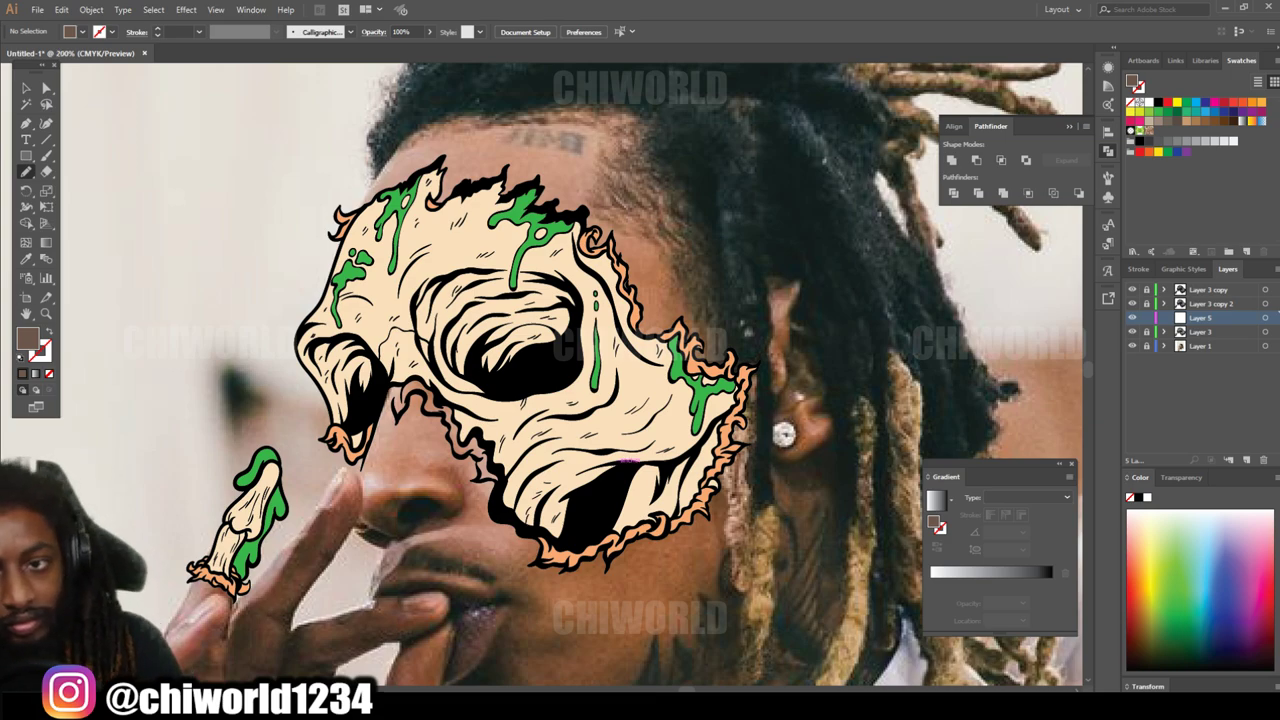
scroll(445, 300, up, 5)
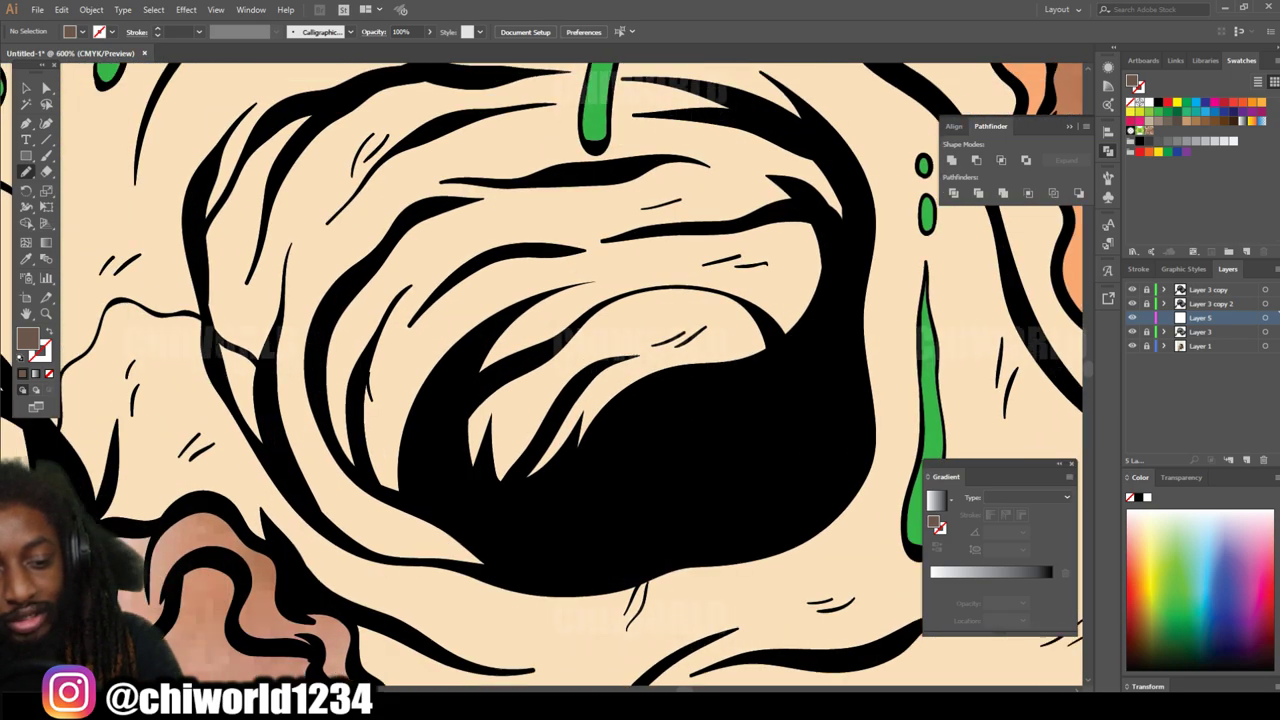
scroll(540, 374, up, 3)
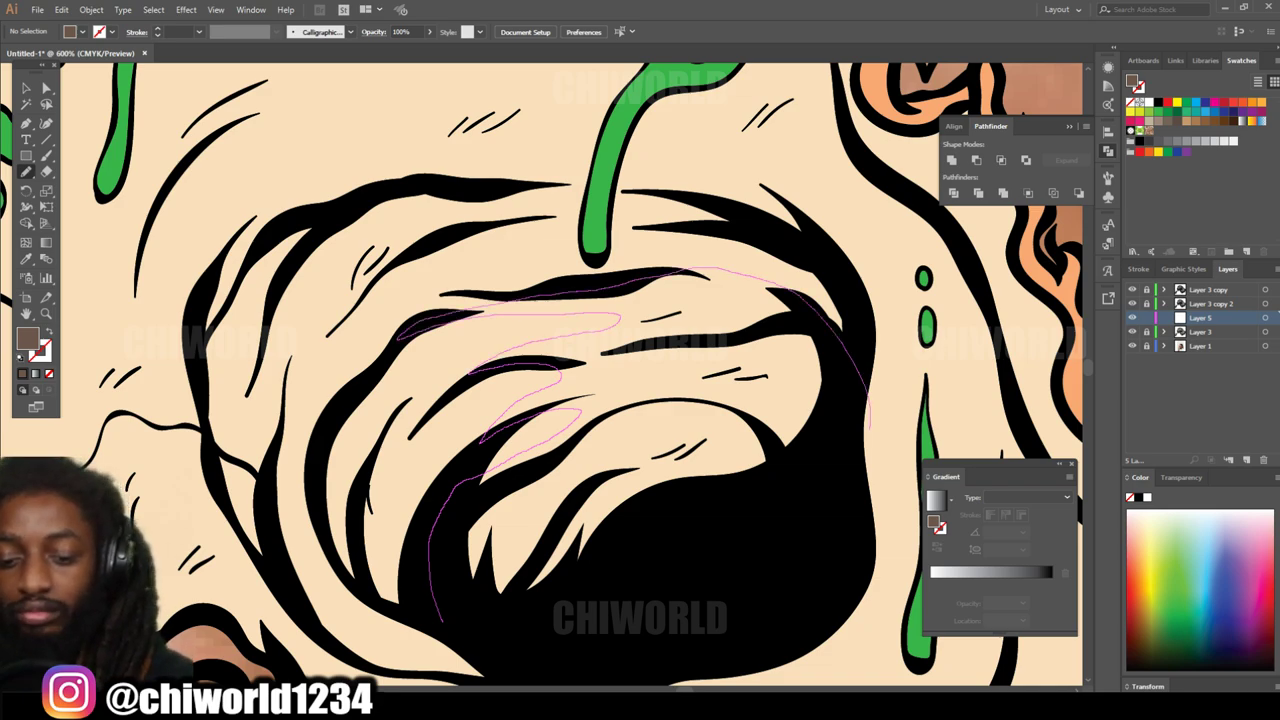
mouse_move(870, 421)
mouse_down()
mouse_move(785, 536)
mouse_move(665, 607)
mouse_up()
drag(480, 613, 476, 612)
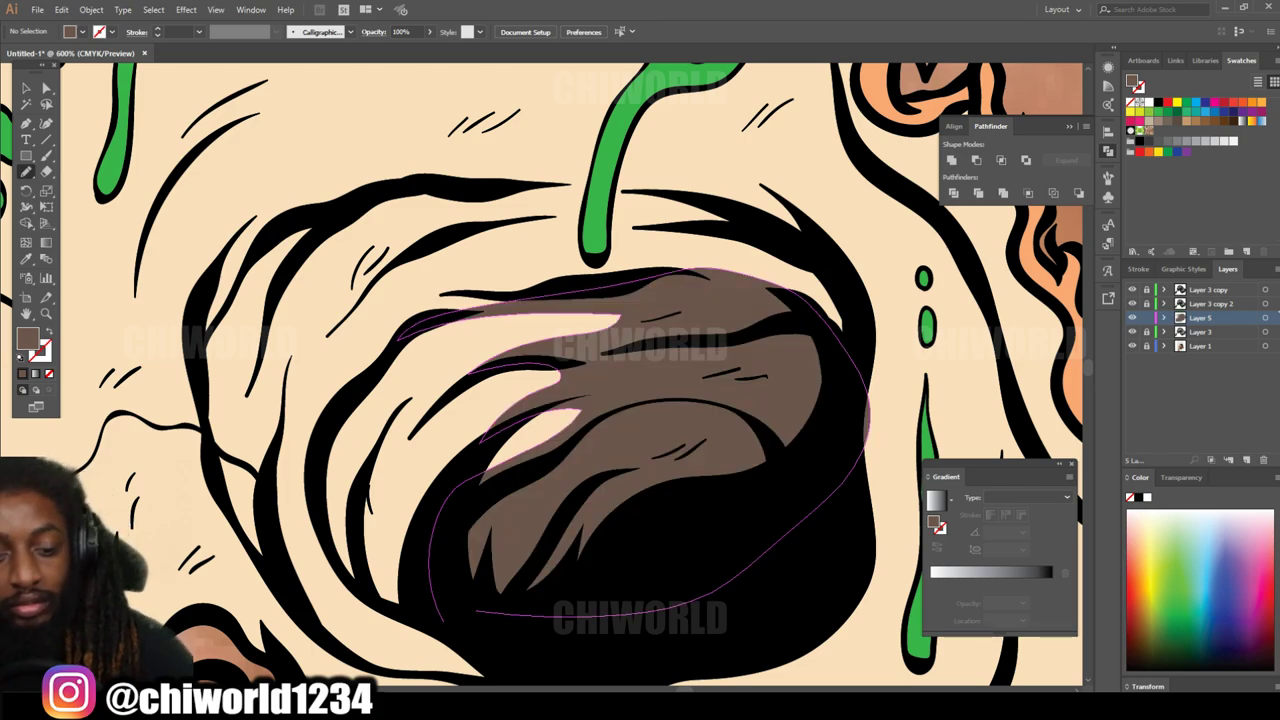
key(ctrl+minus)
key(ctrl+minus)
key(ctrl+minus)
key(ctrl+minus)
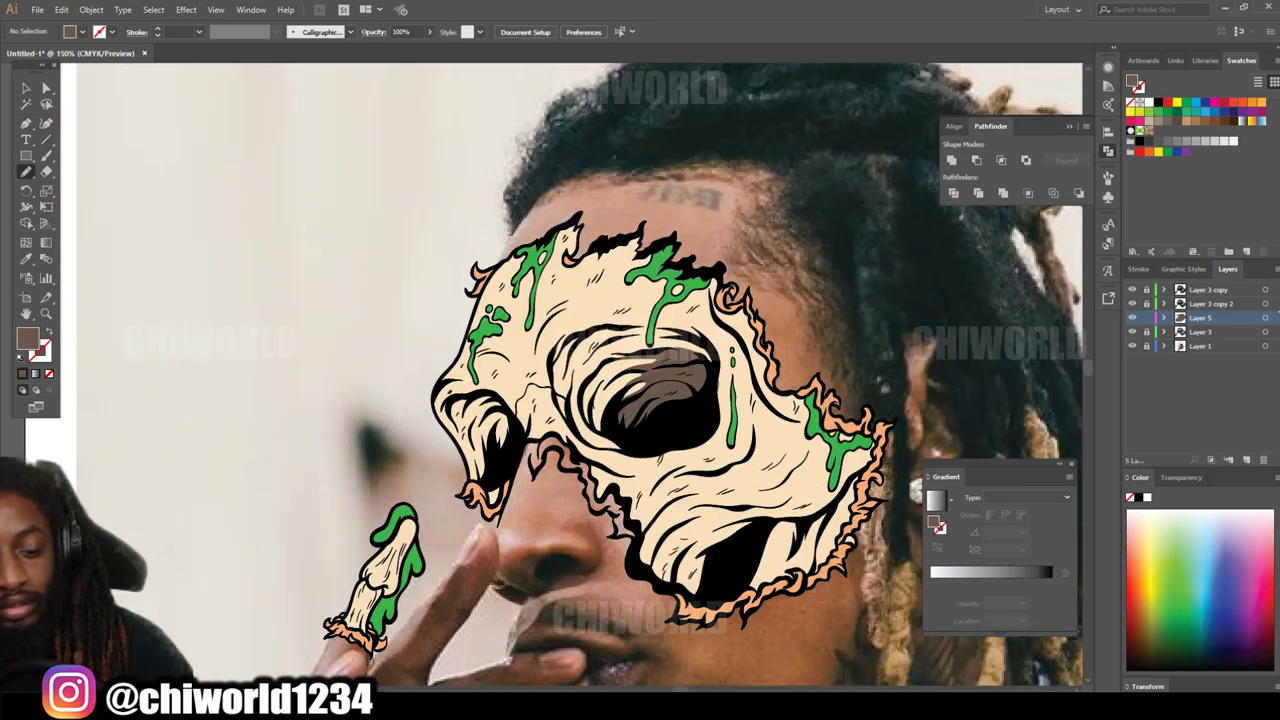
key(ctrl+equal)
key(ctrl+equal)
key(ctrl+equal)
key(ctrl+equal)
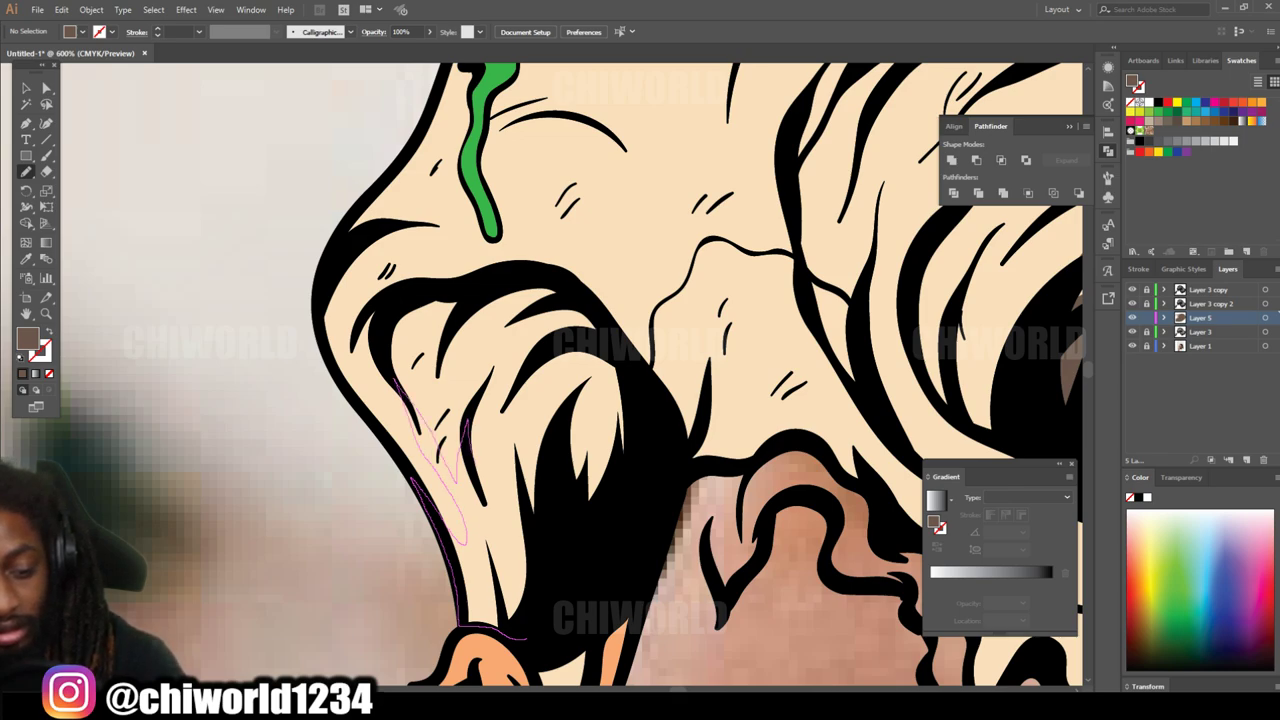
drag(525, 410, 535, 435)
mouse_move(595, 378)
mouse_down()
mouse_move(545, 366)
mouse_move(520, 330)
mouse_move(617, 405)
mouse_move(600, 380)
mouse_up()
mouse_move(480, 318)
mouse_down()
mouse_move(410, 420)
mouse_move(380, 300)
mouse_move(345, 400)
mouse_up()
scroll(634, 676, down, 5)
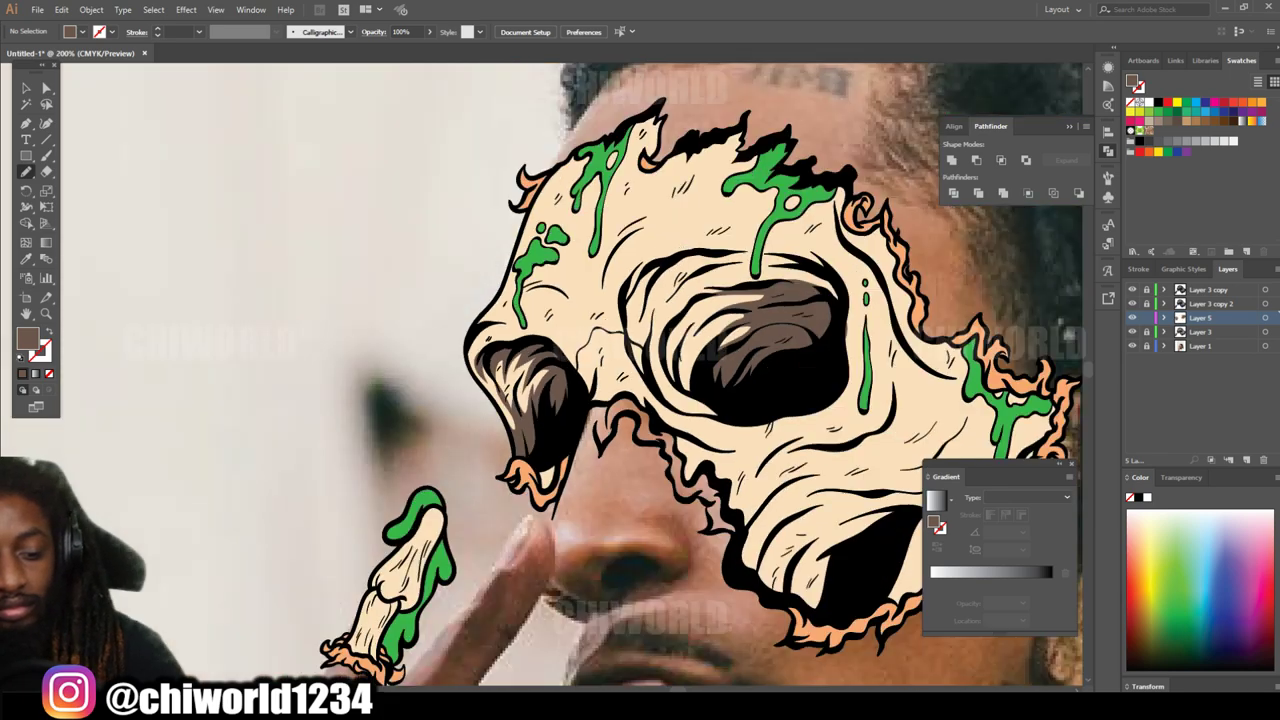
scroll(500, 400, up, 5)
Step: Draw further brown shadow shapes in the eye socket
mouse_move(517, 448)
mouse_down()
mouse_move(438, 502)
mouse_move(470, 430)
mouse_up()
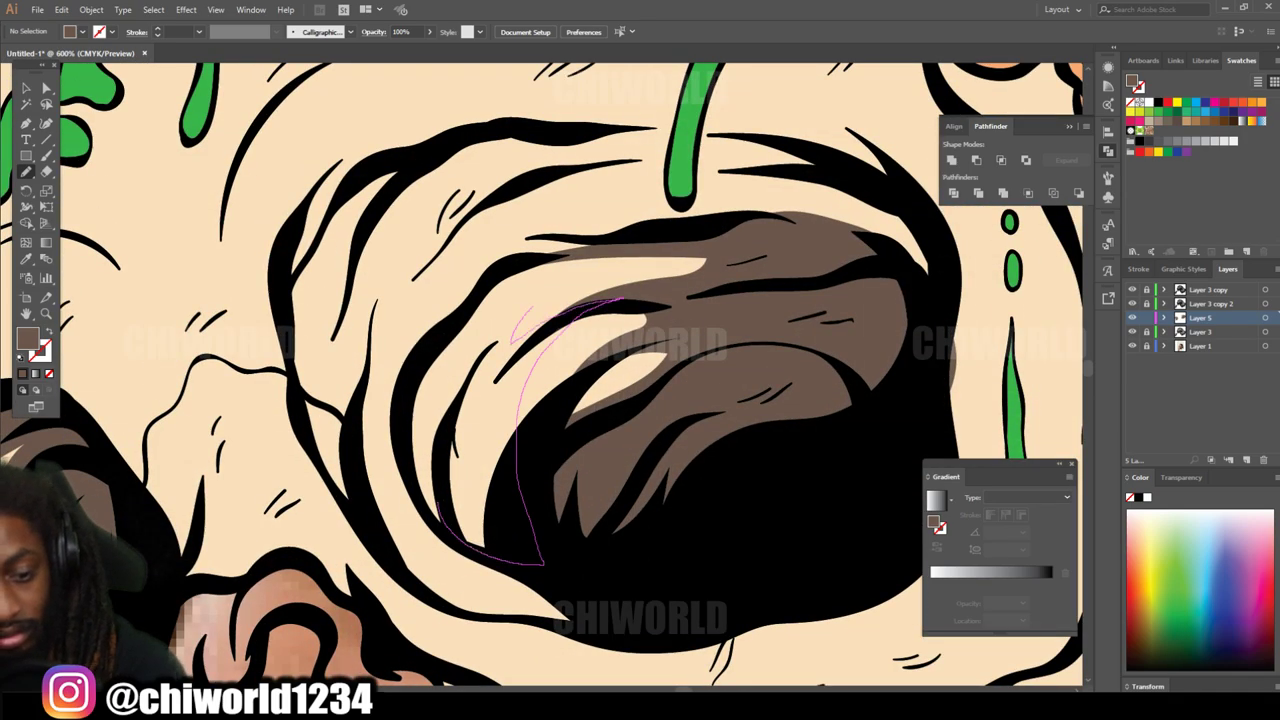
scroll(500, 400, down, 1)
mouse_move(362, 465)
mouse_down()
mouse_move(440, 570)
mouse_move(380, 245)
mouse_up()
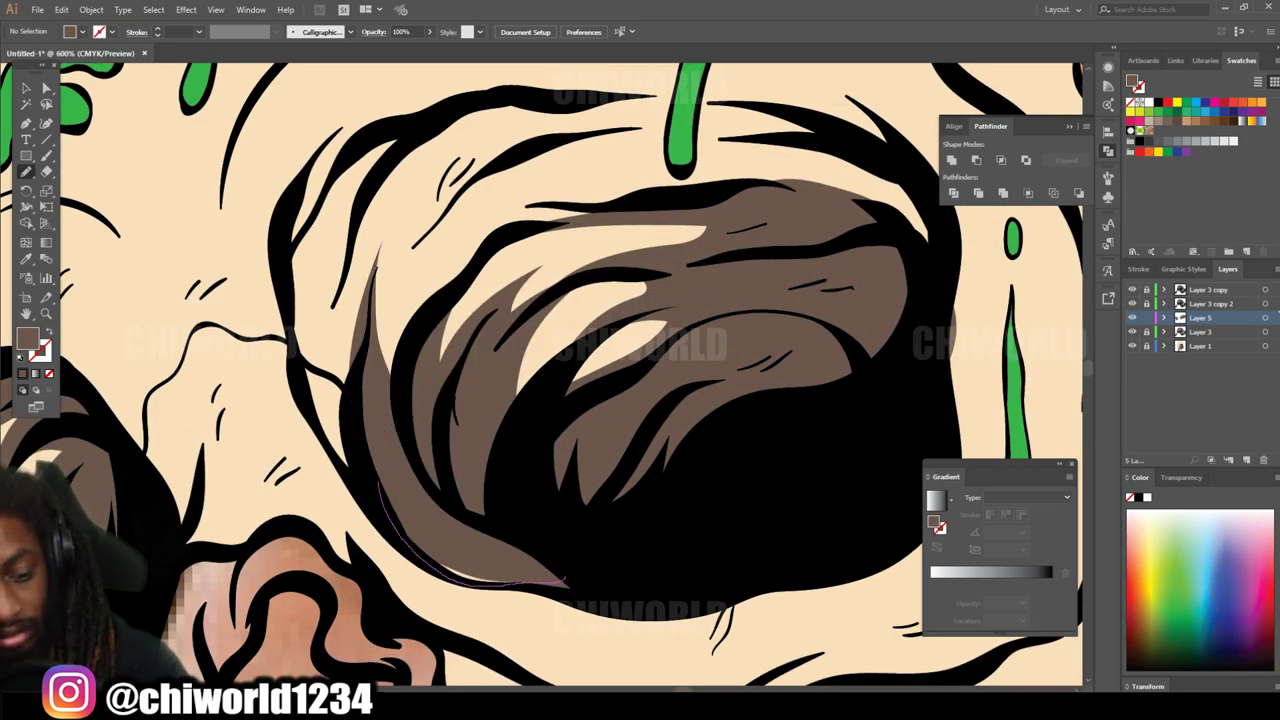
scroll(380, 250, up, 2)
mouse_move(300, 330)
mouse_down()
mouse_move(375, 178)
mouse_move(355, 345)
mouse_up()
scroll(540, 374, up, 4)
mouse_move(760, 365)
mouse_down()
mouse_move(470, 355)
mouse_move(870, 300)
mouse_move(900, 330)
mouse_up()
scroll(640, 380, down, 2)
scroll(640, 380, down, 6)
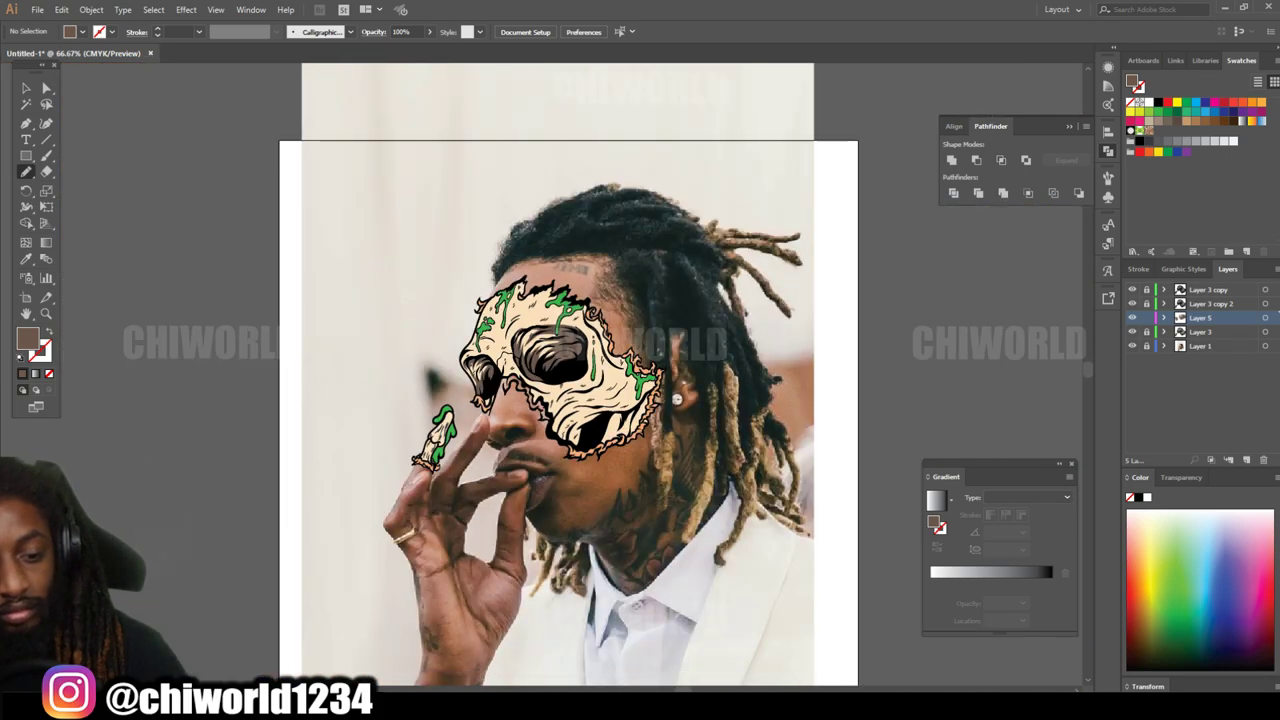
scroll(570, 510, up, 6)
scroll(570, 510, up, 1)
Step: Draw zigzag shadow shapes along the jaw, running up to the green drip
mouse_move(568, 540)
mouse_down()
mouse_move(750, 405)
mouse_move(540, 470)
mouse_move(460, 545)
mouse_move(420, 450)
mouse_move(360, 540)
mouse_move(390, 445)
mouse_move(440, 375)
mouse_move(330, 410)
mouse_up()
scroll(362, 545, up, 2)
scroll(420, 500, up, 1)
drag(574, 448, 436, 466)
scroll(430, 440, up, 2)
scroll(430, 440, down, 4)
scroll(590, 440, up, 5)
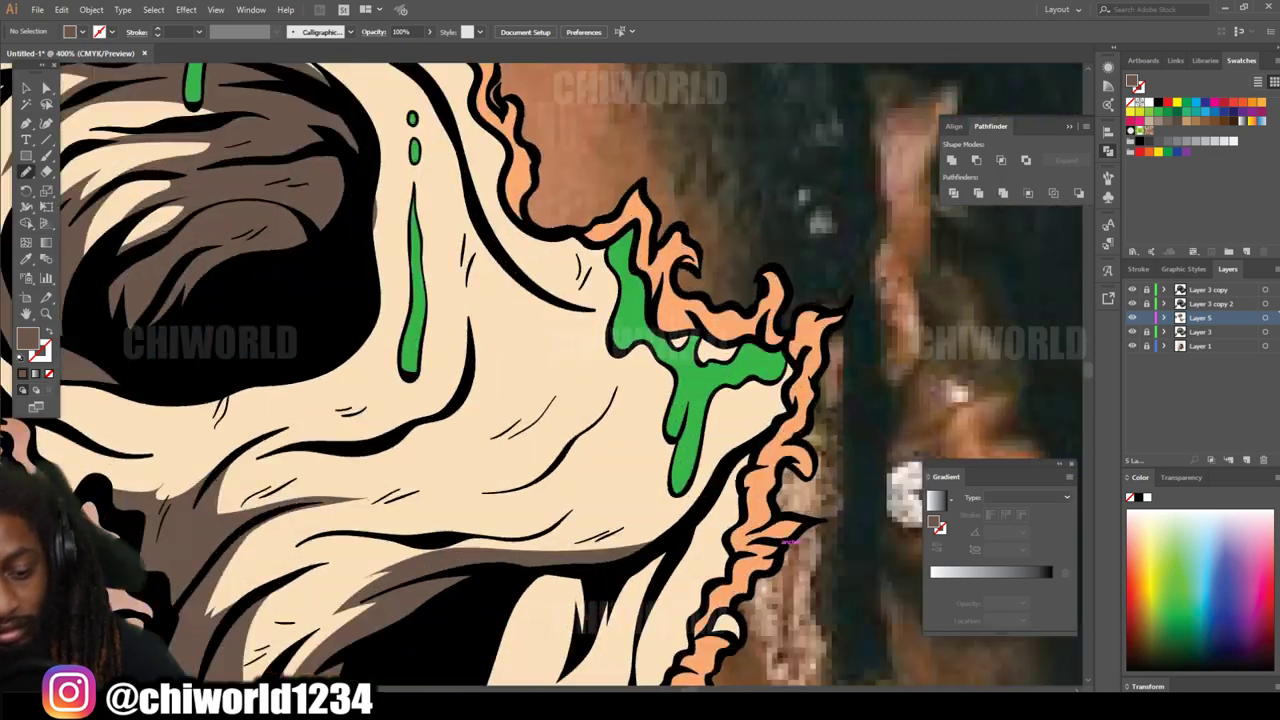
mouse_move(388, 540)
mouse_down()
mouse_move(534, 436)
mouse_move(643, 472)
mouse_move(650, 612)
mouse_move(400, 460)
mouse_up()
scroll(400, 460, down, 5)
scroll(640, 420, up, 5)
mouse_move(740, 505)
mouse_down()
mouse_move(600, 420)
mouse_move(600, 350)
mouse_move(670, 255)
mouse_up()
drag(730, 470, 740, 505)
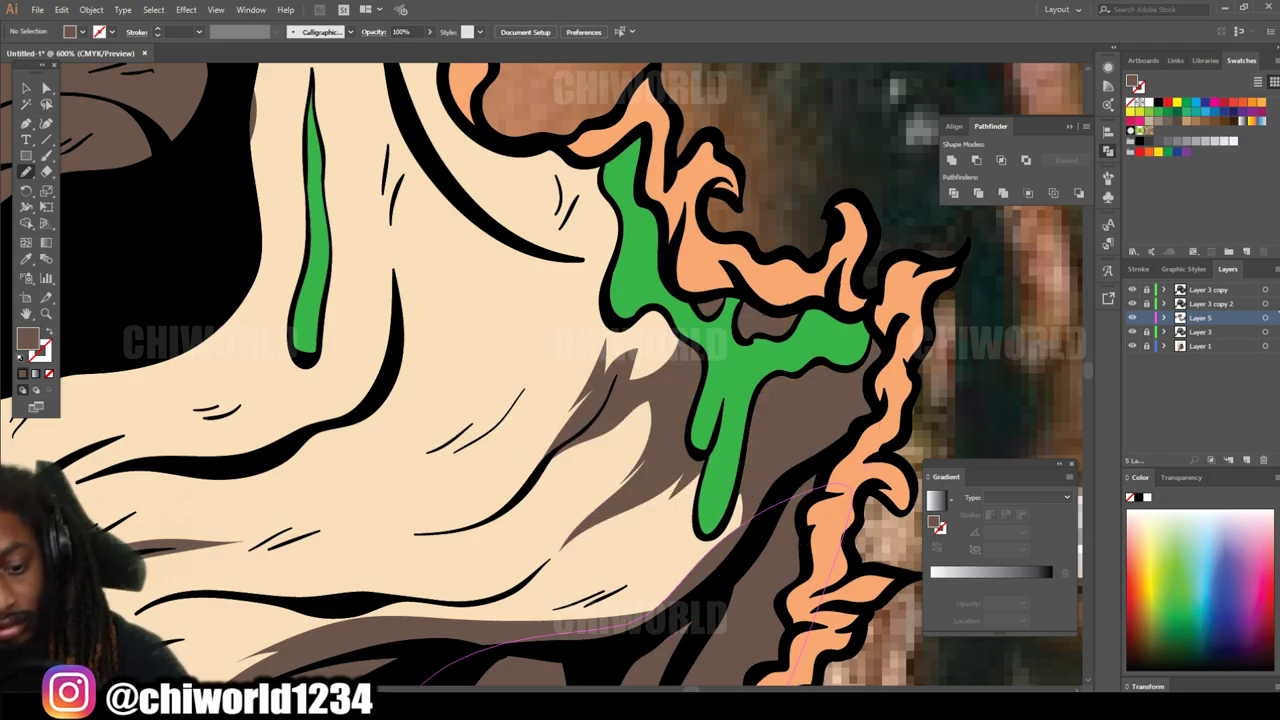
scroll(640, 420, down, 5)
scroll(640, 420, up, 5)
Step: Add shadows along the eye socket edge, the jaw's black edge, left cheek and right temple
mouse_move(300, 535)
mouse_down()
mouse_move(600, 400)
mouse_move(588, 195)
mouse_move(560, 155)
mouse_up()
scroll(560, 155, down, 1)
mouse_move(362, 608)
mouse_down()
mouse_move(588, 560)
mouse_move(720, 340)
mouse_move(380, 615)
mouse_move(362, 605)
mouse_move(395, 535)
mouse_move(200, 585)
mouse_move(312, 600)
mouse_up()
scroll(362, 605, down, 1)
scroll(640, 380, down, 3)
scroll(300, 520, up, 5)
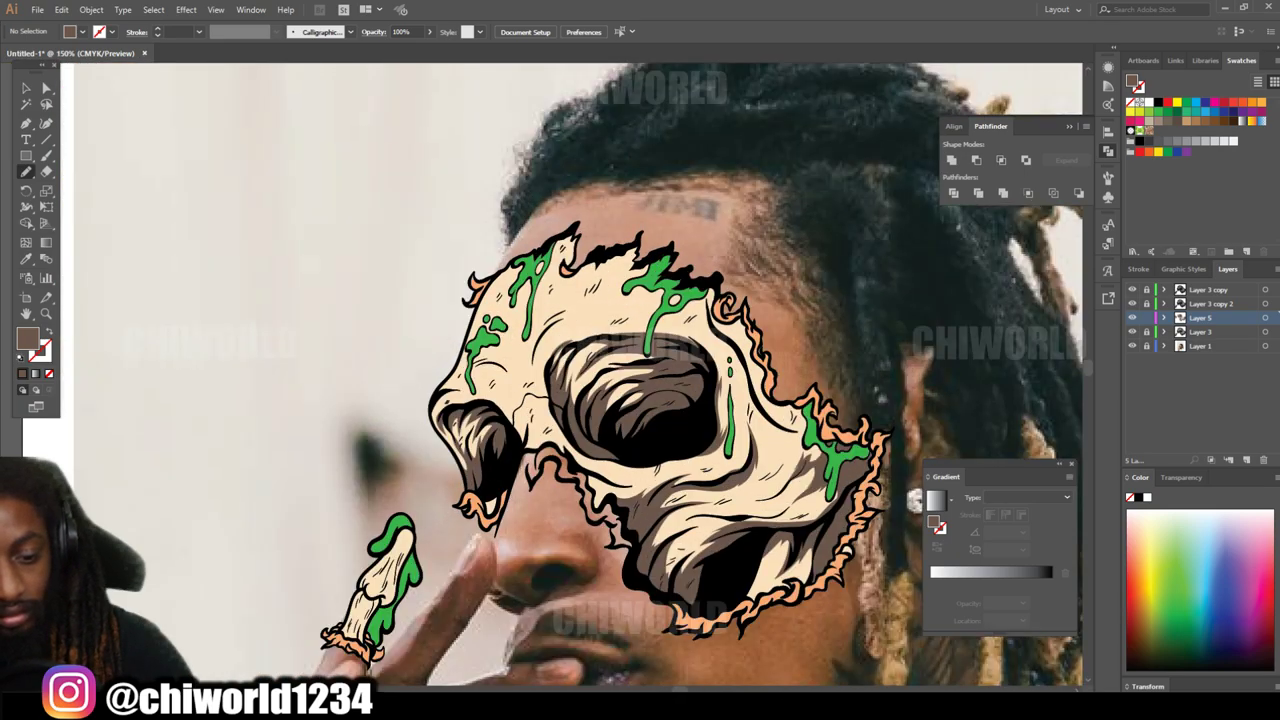
drag(244, 520, 368, 546)
mouse_move(396, 452)
mouse_down()
mouse_move(440, 402)
mouse_move(322, 440)
mouse_move(230, 556)
mouse_up()
scroll(390, 560, down, 5)
scroll(705, 395, up, 5)
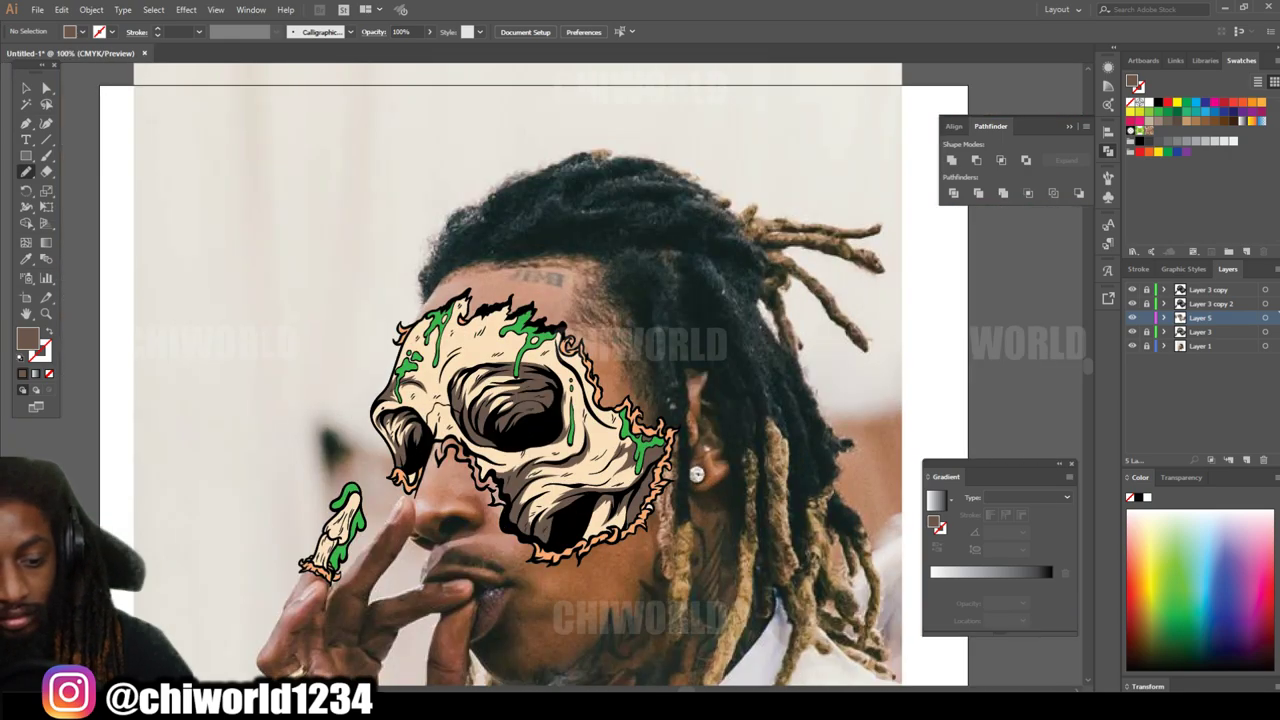
mouse_move(700, 576)
mouse_down()
mouse_move(566, 526)
mouse_move(441, 299)
mouse_up()
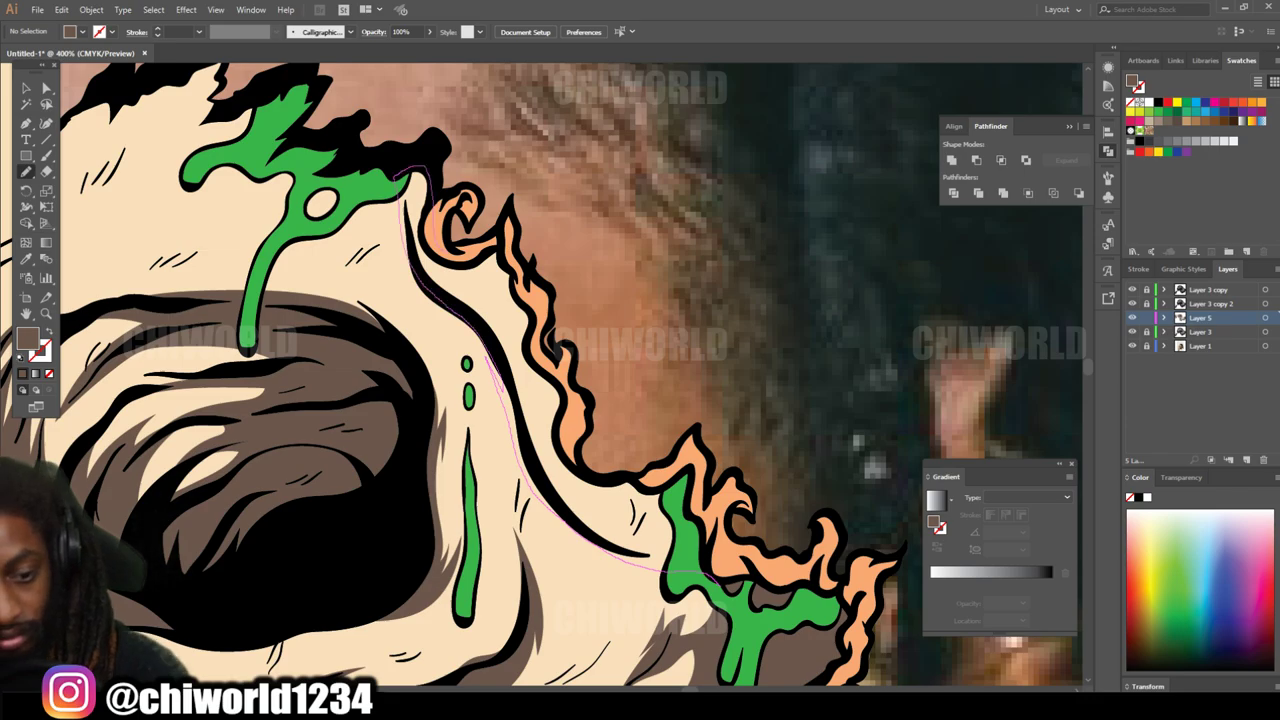
scroll(410, 176, down, 5)
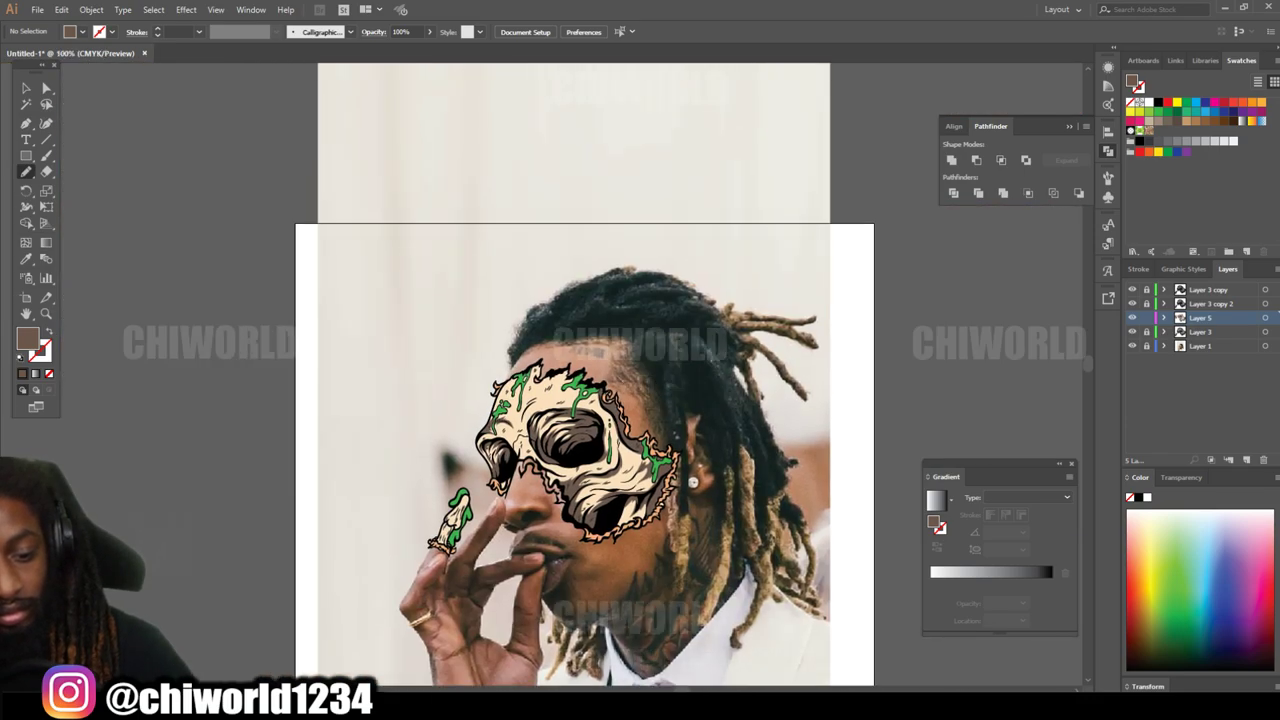
Step: Draw brown shadow shapes along the forehead and beside the left forehead drip
scroll(543, 414, up, 5)
drag(680, 418, 562, 410)
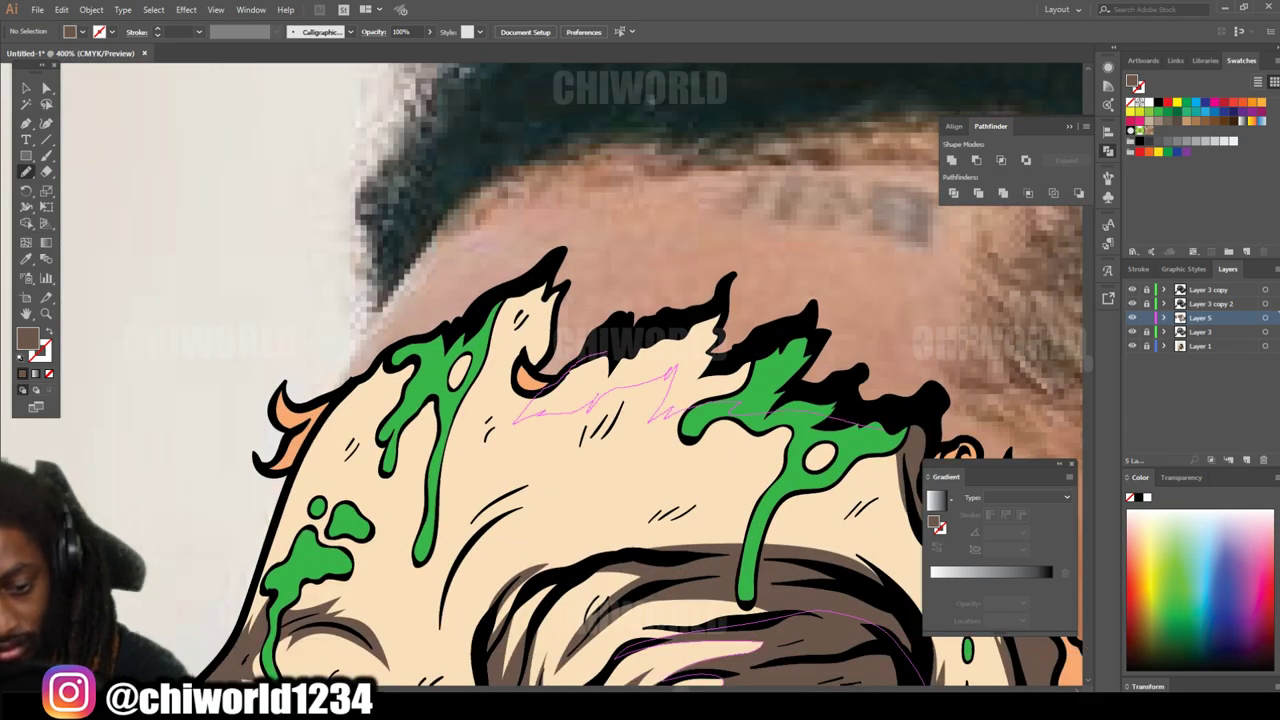
drag(716, 322, 712, 352)
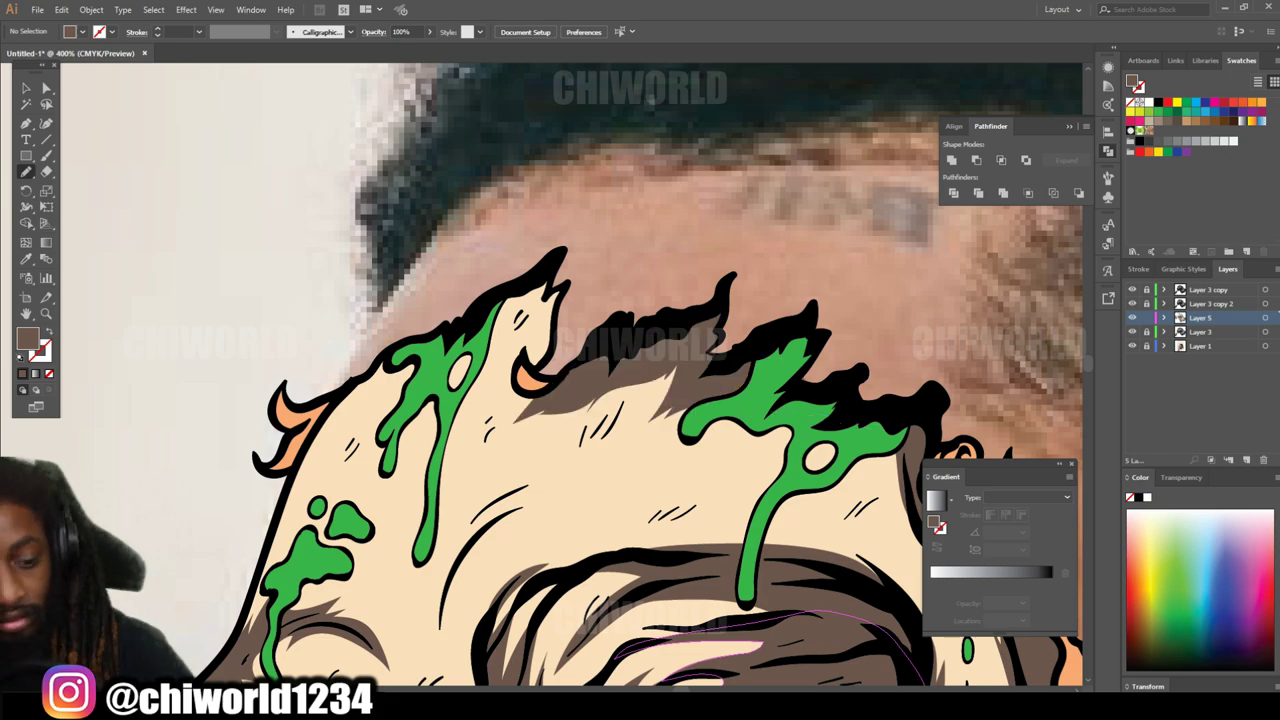
scroll(380, 520, down, 5)
scroll(380, 520, up, 6)
drag(372, 530, 520, 412)
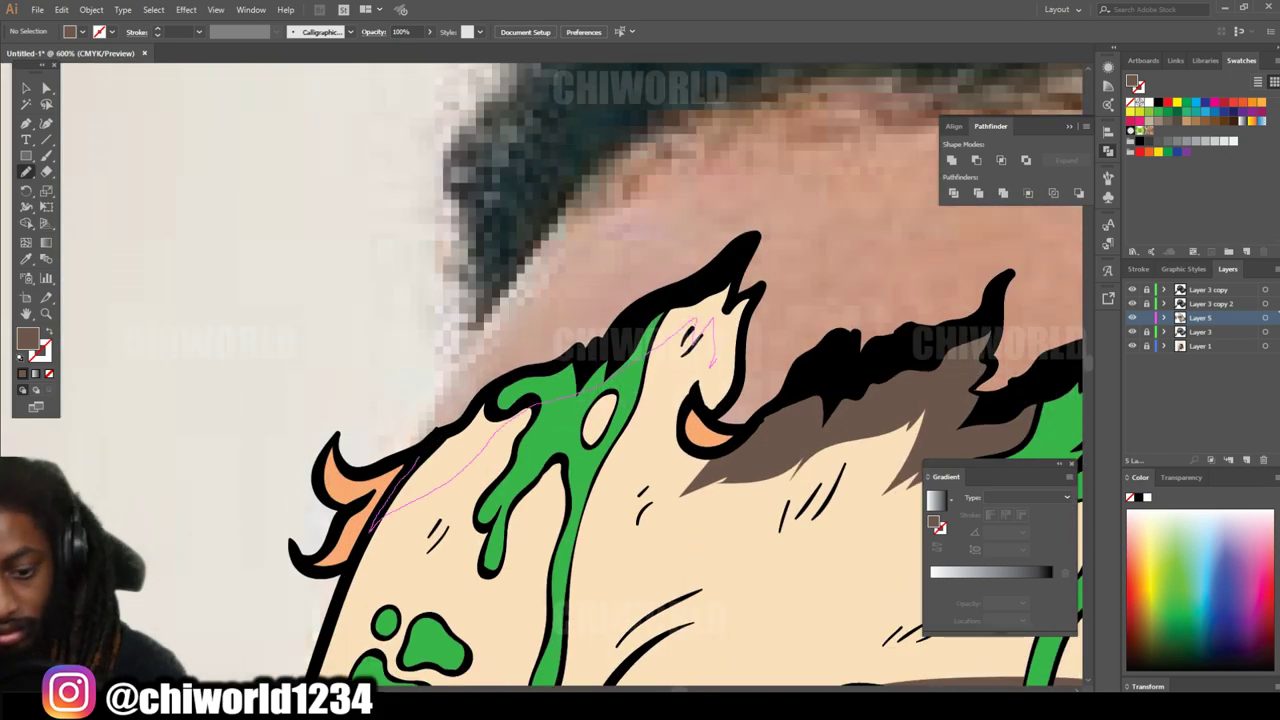
drag(757, 292, 585, 372)
Step: Shade around the green drip and add a light highlight oval along it
scroll(585, 372, down, 5)
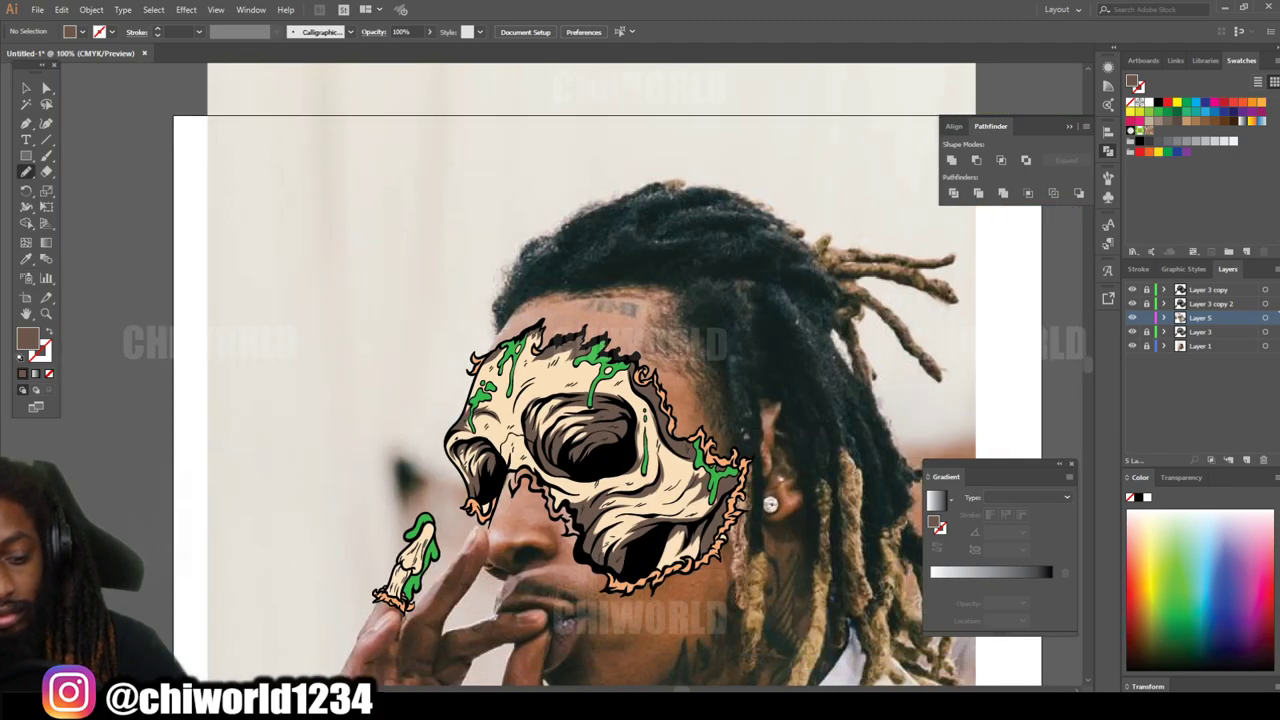
scroll(585, 372, up, 4)
scroll(585, 372, up, 4)
mouse_move(432, 608)
mouse_down()
mouse_move(462, 560)
mouse_move(680, 354)
mouse_up()
drag(688, 488, 470, 530)
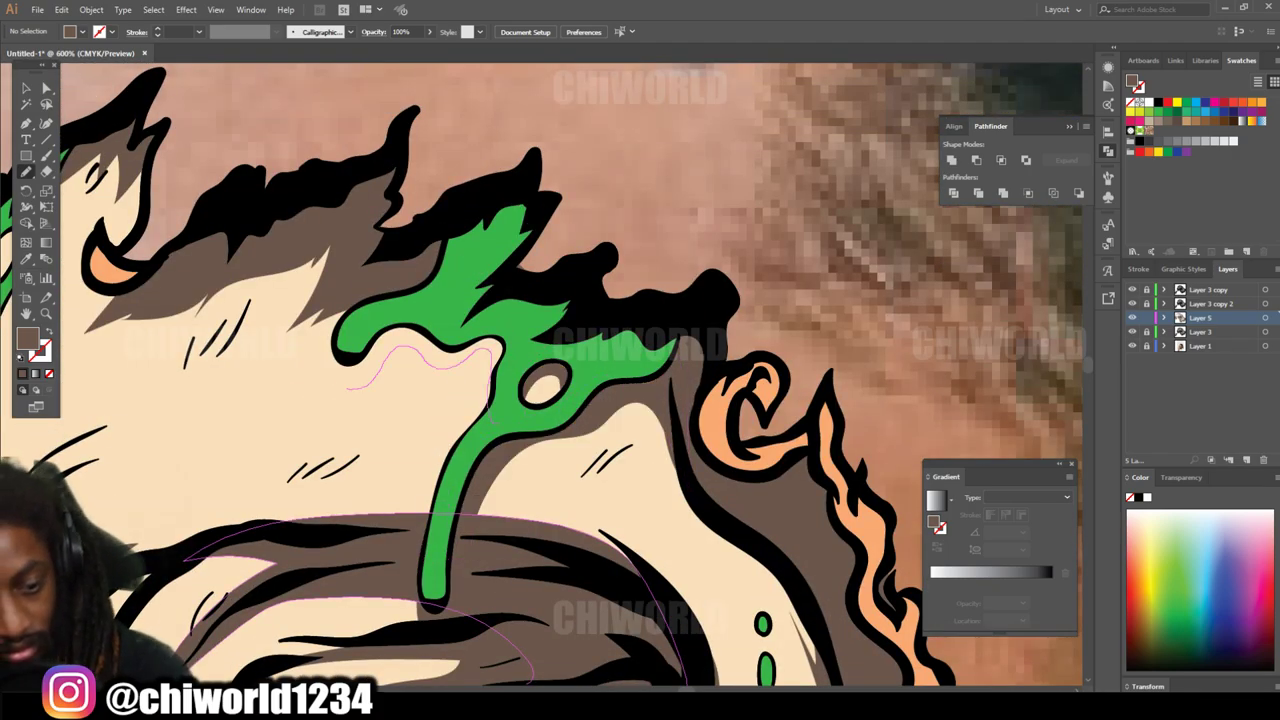
drag(490, 400, 345, 390)
scroll(400, 400, down, 4)
scroll(400, 400, up, 4)
drag(462, 612, 590, 220)
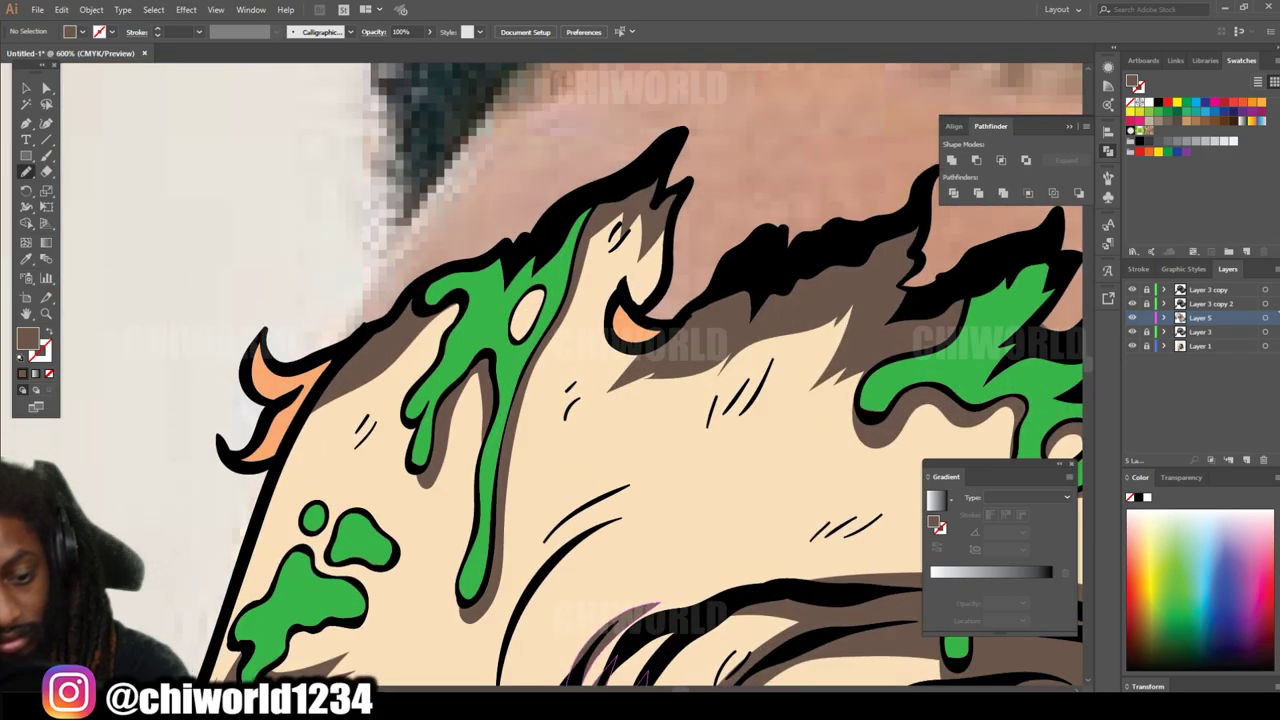
drag(515, 330, 520, 295)
drag(410, 384, 408, 440)
Step: Add small shadows along the lower drip and around the upper green blobs
scroll(420, 420, down, 4)
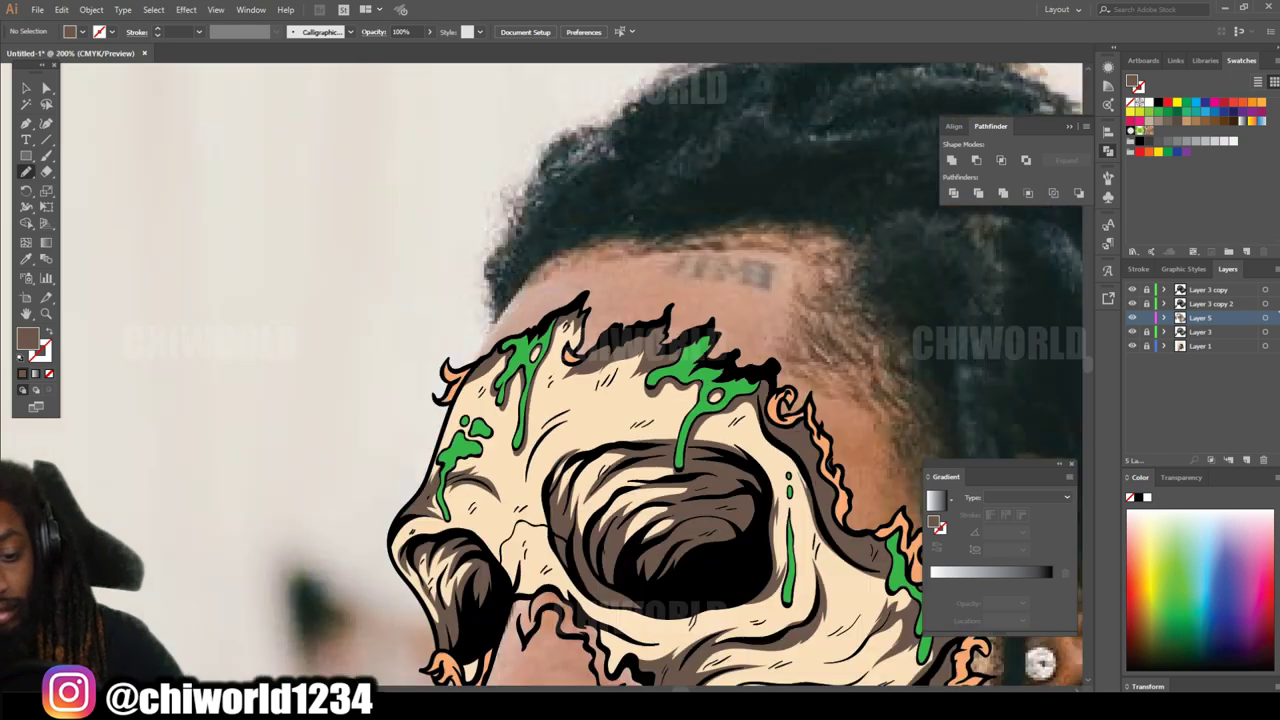
scroll(420, 420, up, 4)
scroll(420, 420, down, 1)
drag(430, 595, 415, 475)
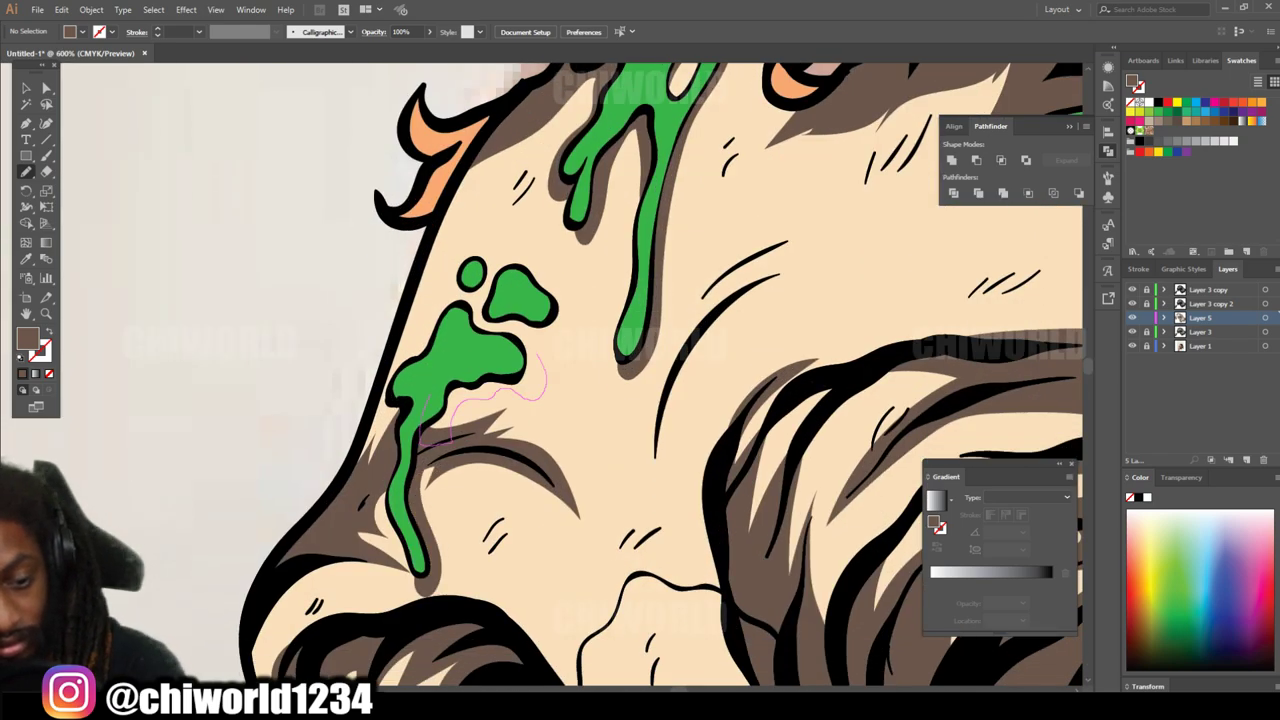
drag(545, 372, 546, 370)
mouse_move(440, 335)
mouse_down()
mouse_move(490, 300)
mouse_move(568, 300)
mouse_move(500, 248)
mouse_up()
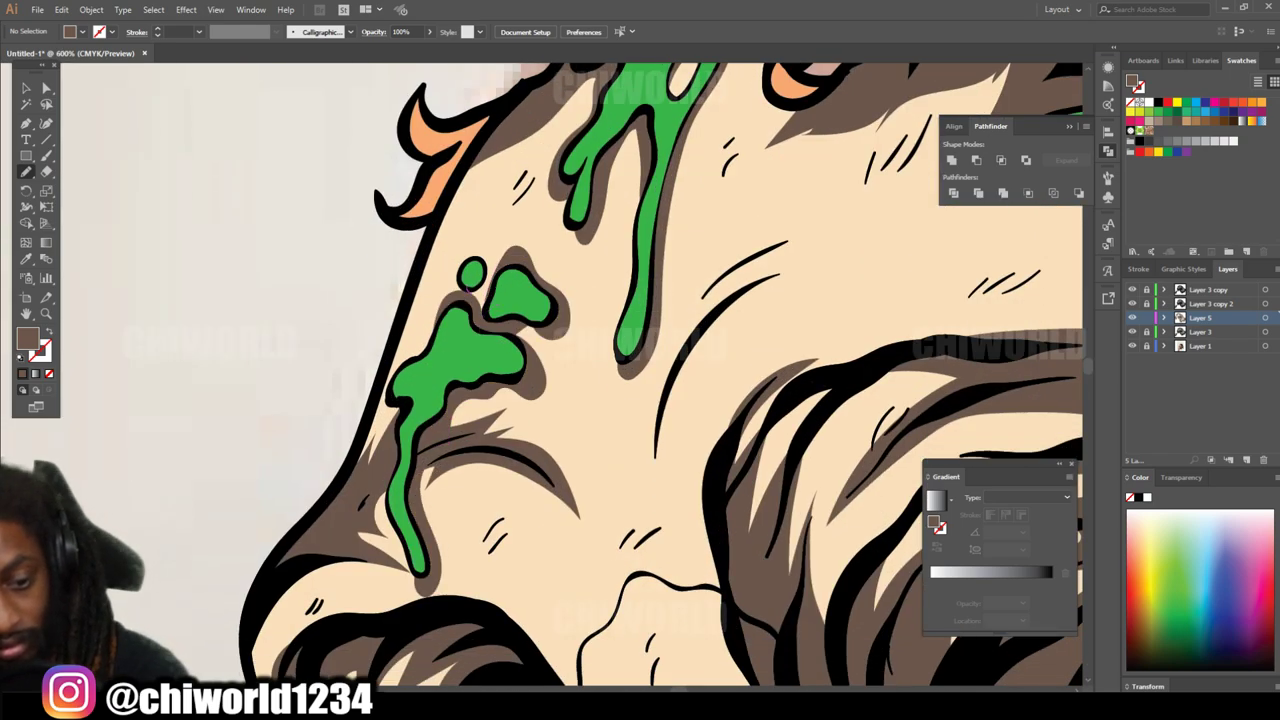
scroll(640, 380, down, 5)
scroll(700, 400, up, 6)
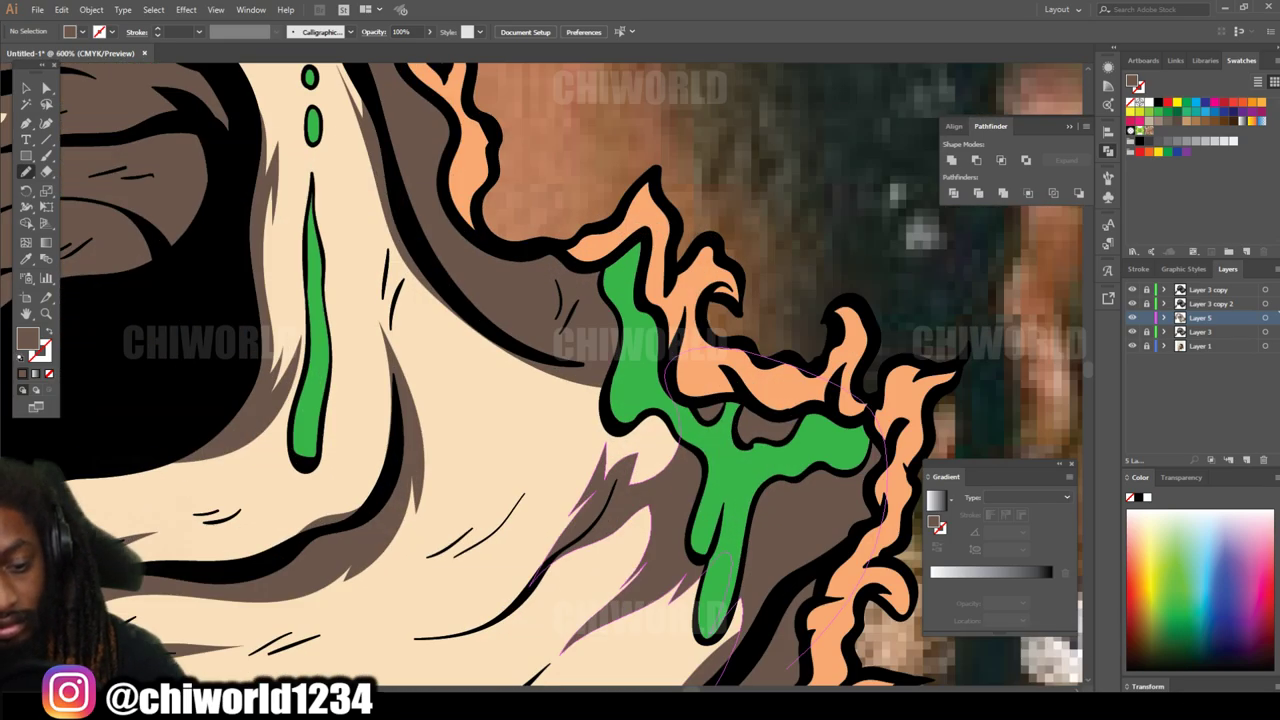
scroll(540, 375, up, 2)
scroll(540, 375, up, 1)
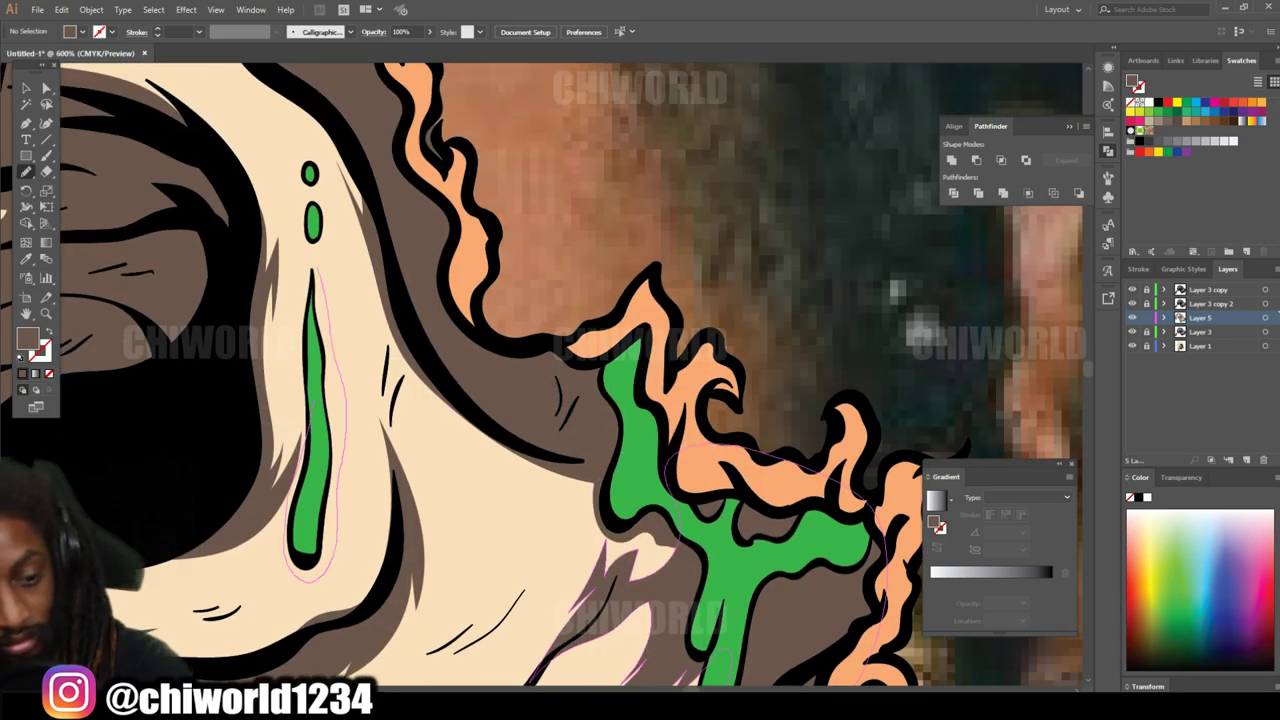
scroll(540, 375, up, 1)
scroll(540, 375, down, 5)
scroll(330, 500, up, 6)
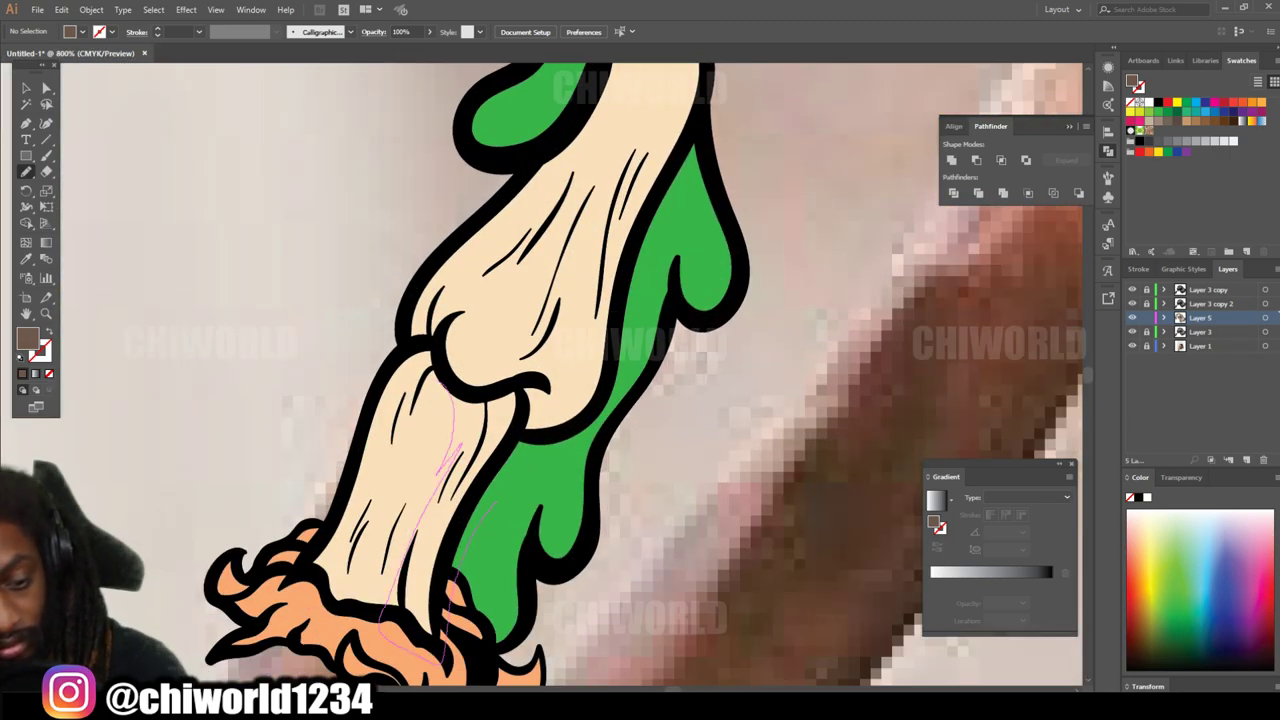
Step: Shade the bony finger's edges, then select the entire skull artwork
drag(437, 368, 363, 451)
scroll(600, 400, up, 3)
mouse_move(585, 590)
mouse_down()
mouse_move(595, 516)
mouse_move(692, 318)
mouse_up()
scroll(600, 400, down, 6)
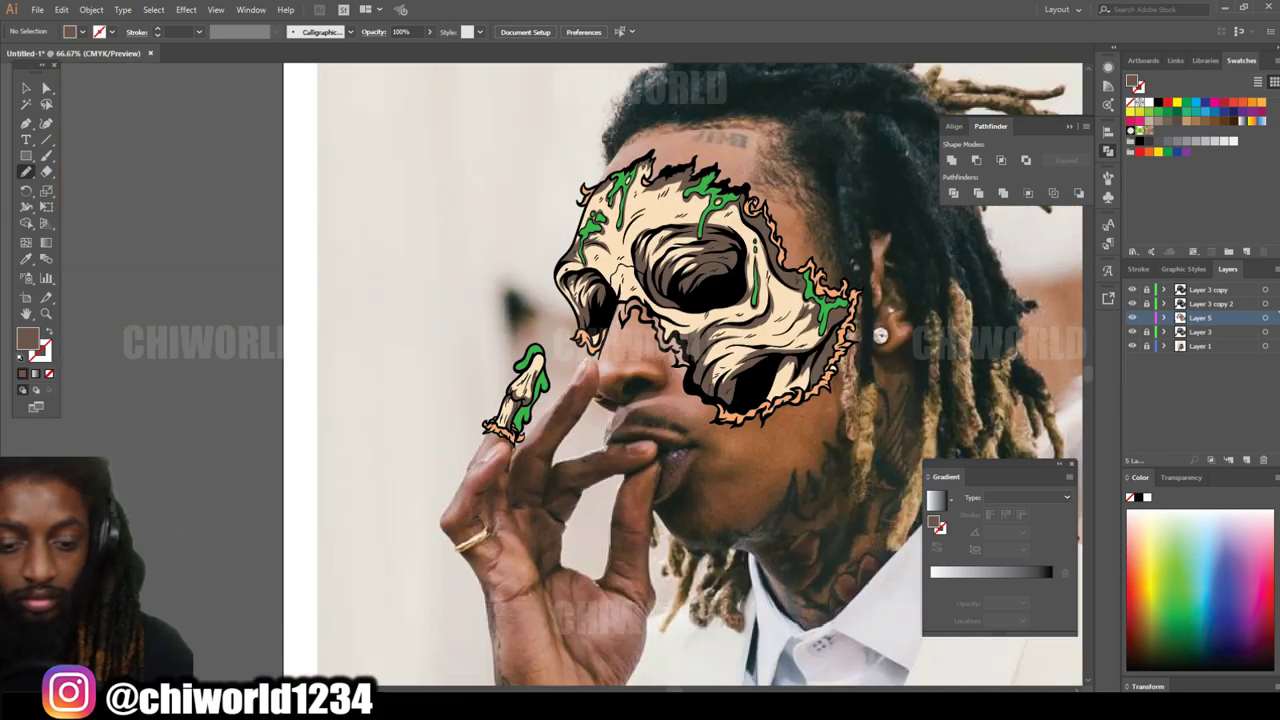
scroll(542, 181, up, 1)
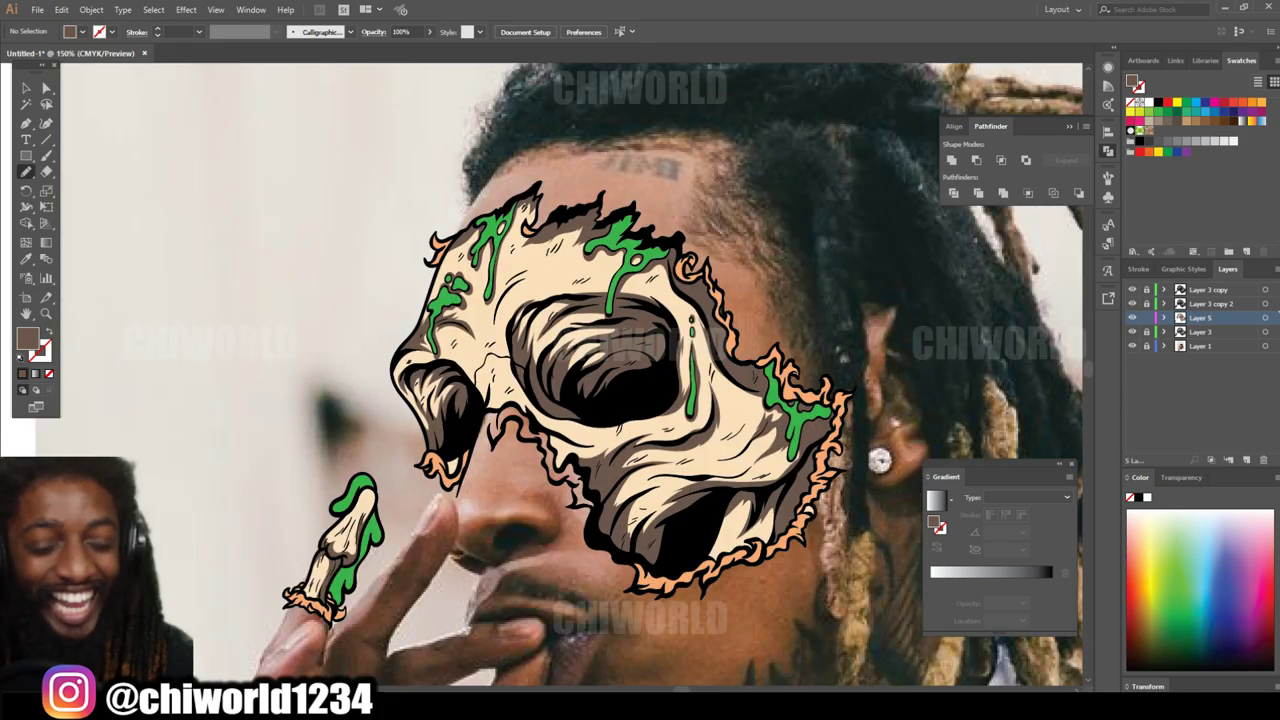
key(v)
drag(246, 112, 937, 660)
Step: Apply Adjust Color Balance with Magenta 13 and Yellow 8 to the skull
click(61, 9)
mouse_move(150, 245)
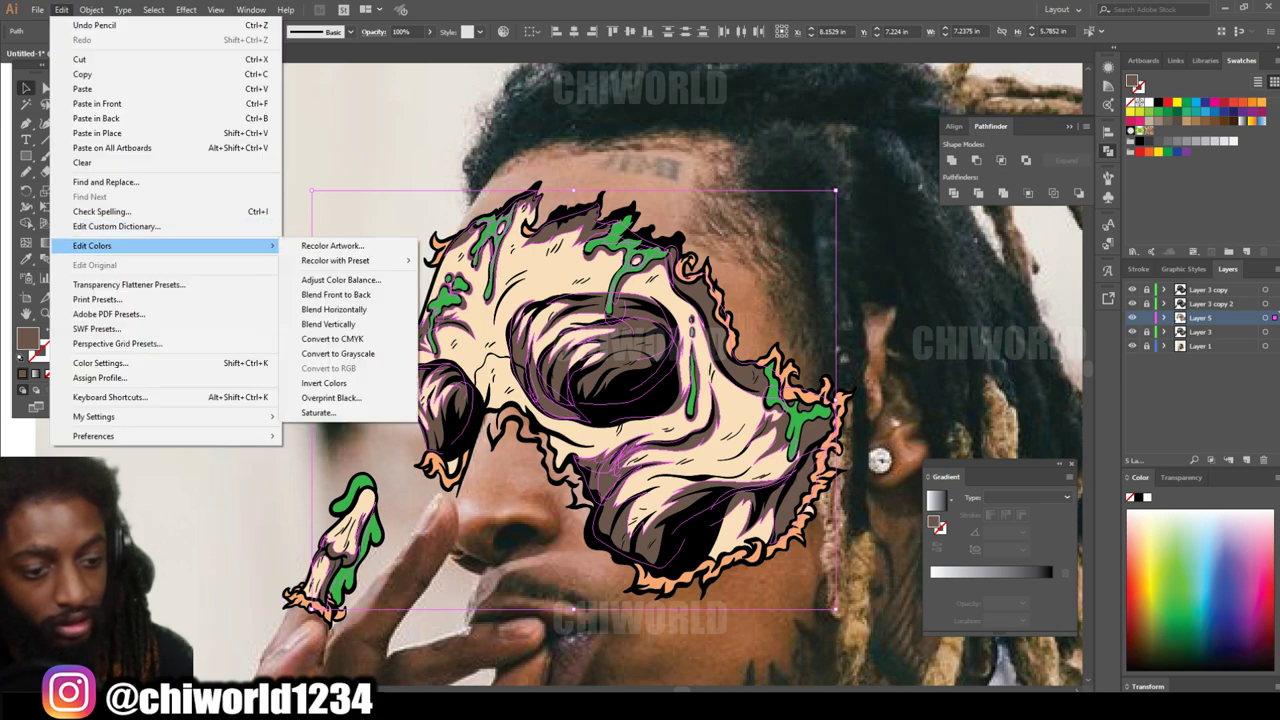
click(340, 280)
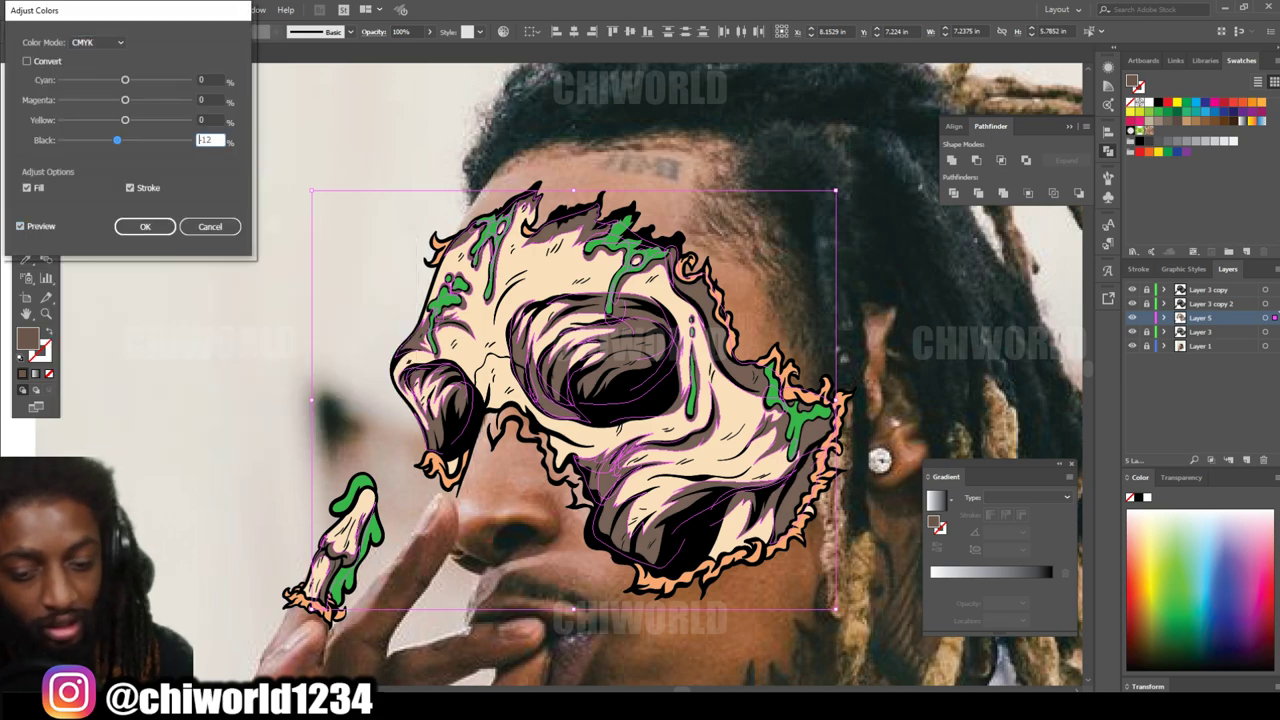
click(210, 100)
text(13)
key(Tab)
text(8)
key(shift+Tab)
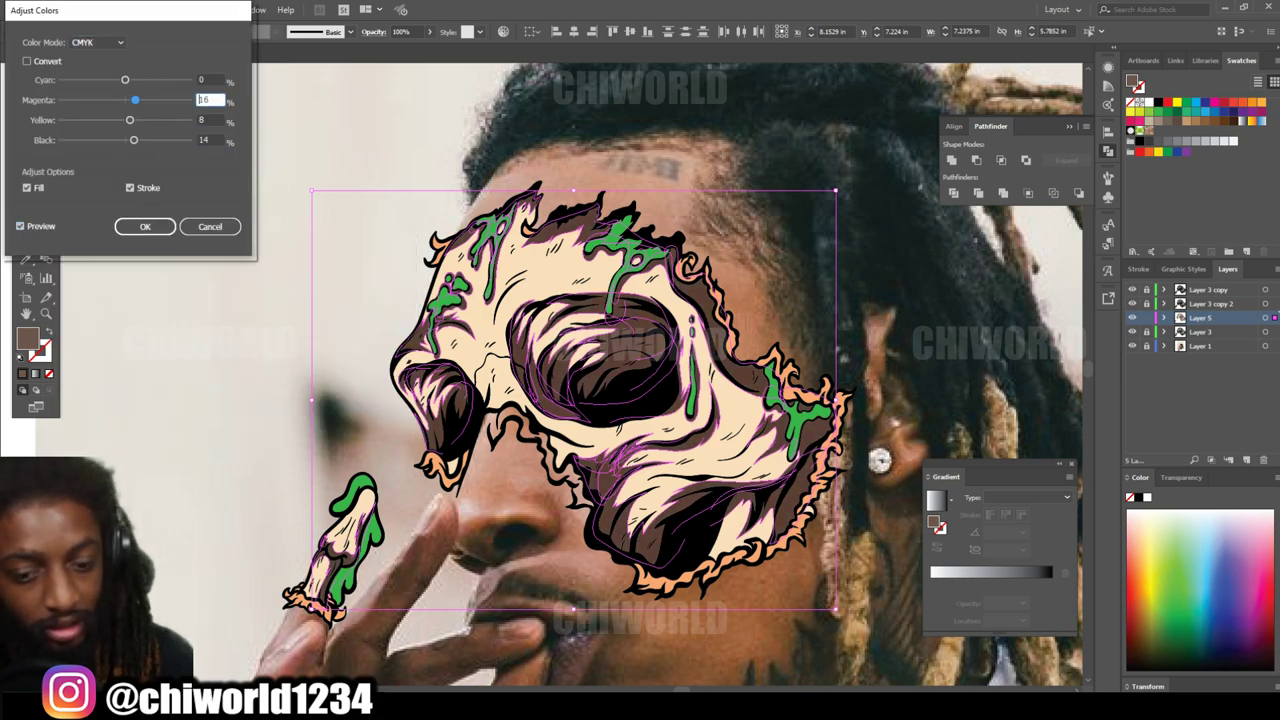
click(145, 226)
Step: Fit the artwork in view, deselect it, and create new Layer 6 for highlights
key(ctrl+0)
key(ctrl+shift+a)
scroll(570, 400, up, 4)
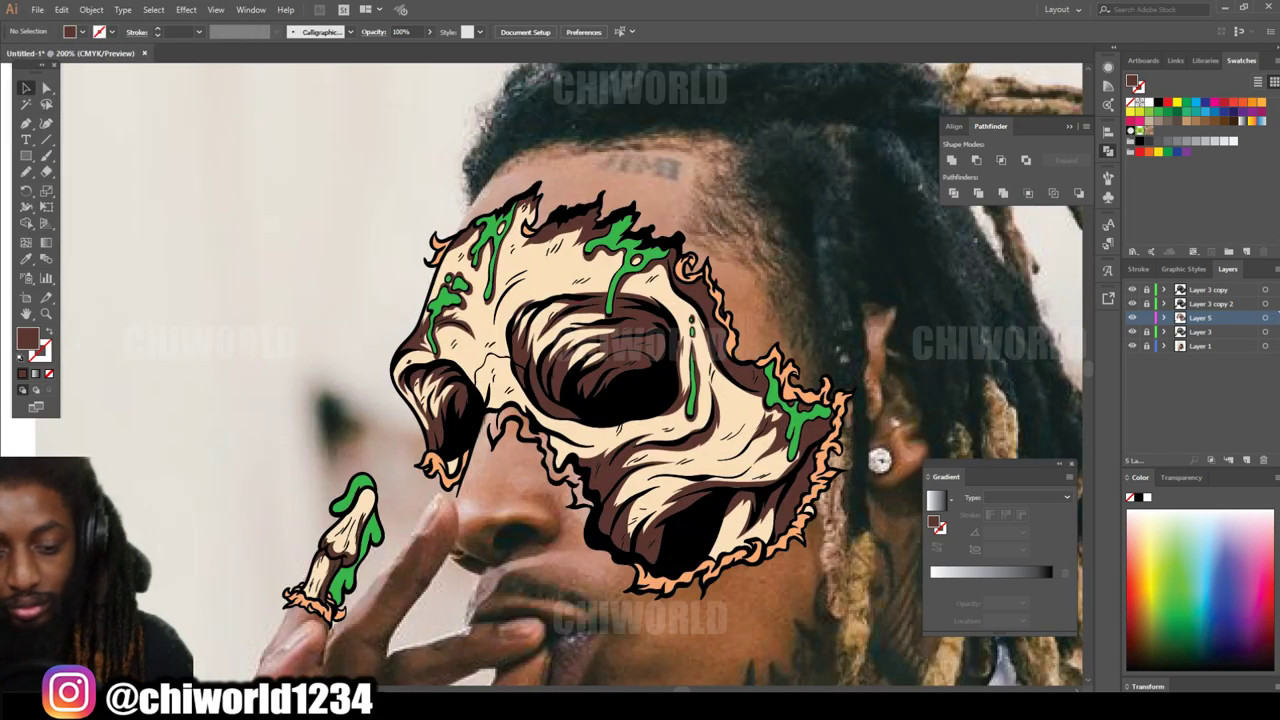
key(ctrl+l)
Step: Set the fill colour to the darker tan AF9171
key(i)
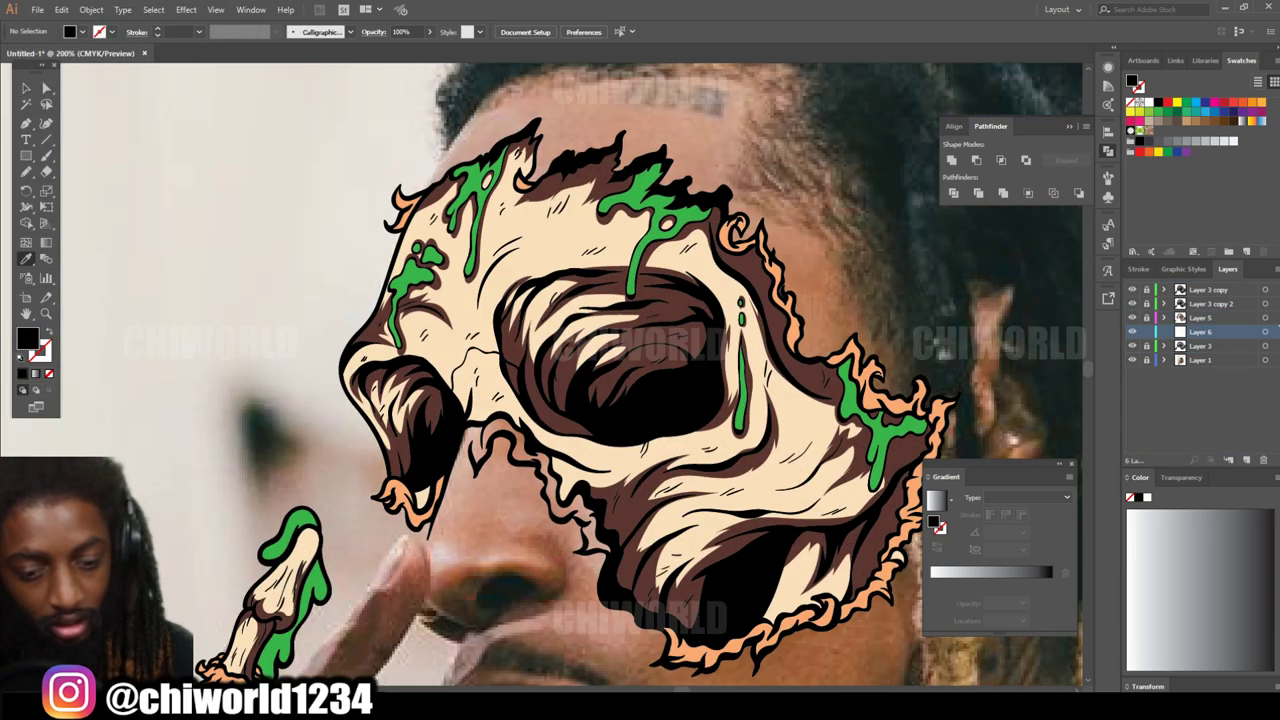
double_click(27, 340)
drag(76, 112, 76, 100)
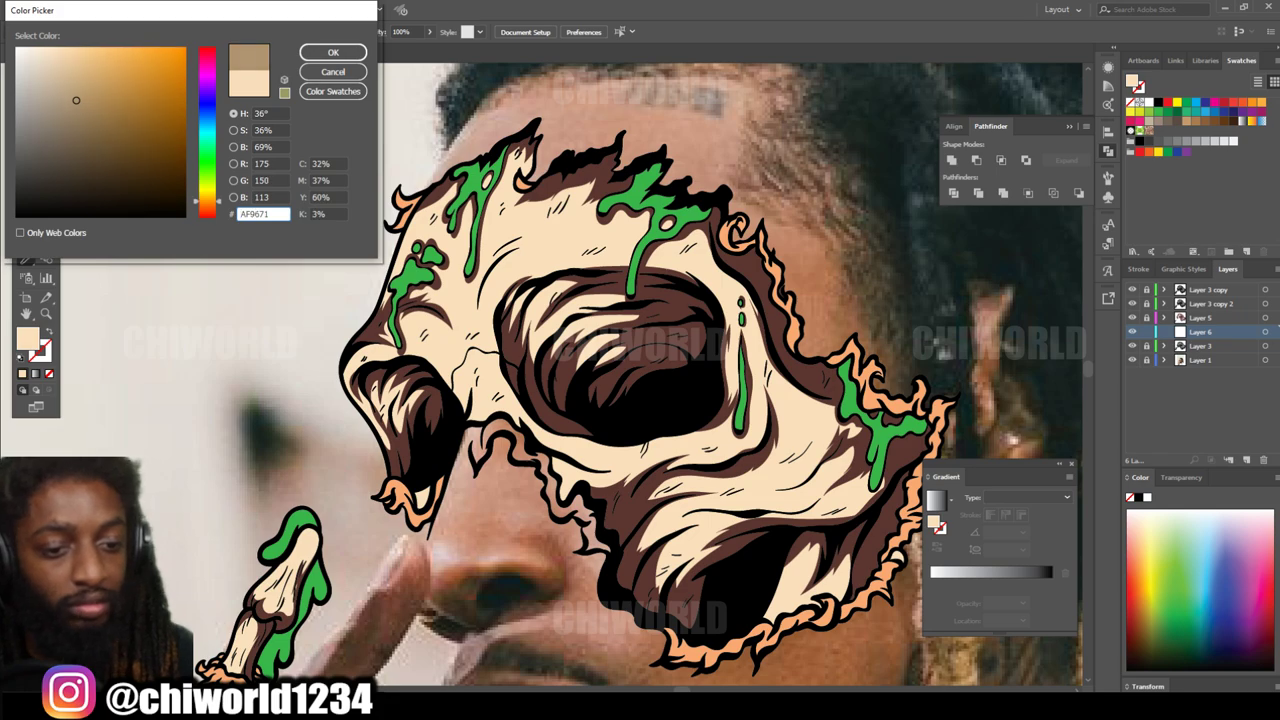
click(333, 52)
Step: Paint a tan highlight shape across the lower skull with the Paintbrush
key(b)
scroll(930, 540, up, 1)
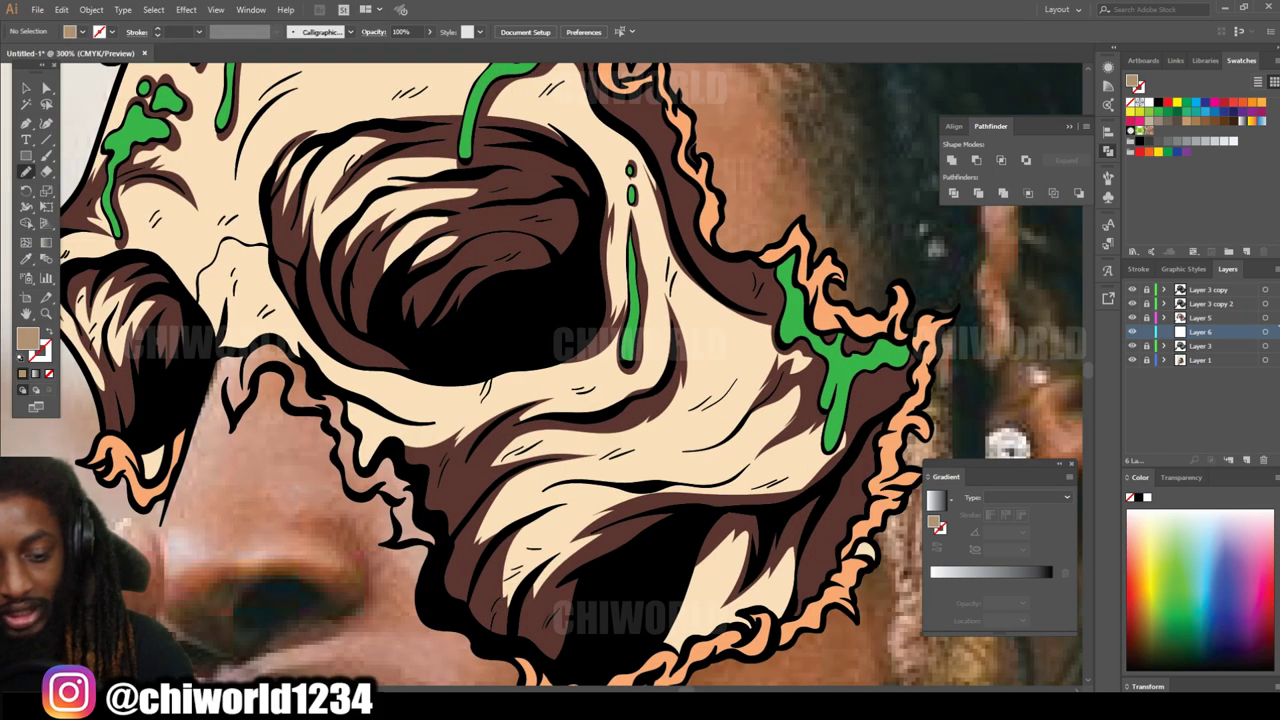
scroll(572, 374, right, 1)
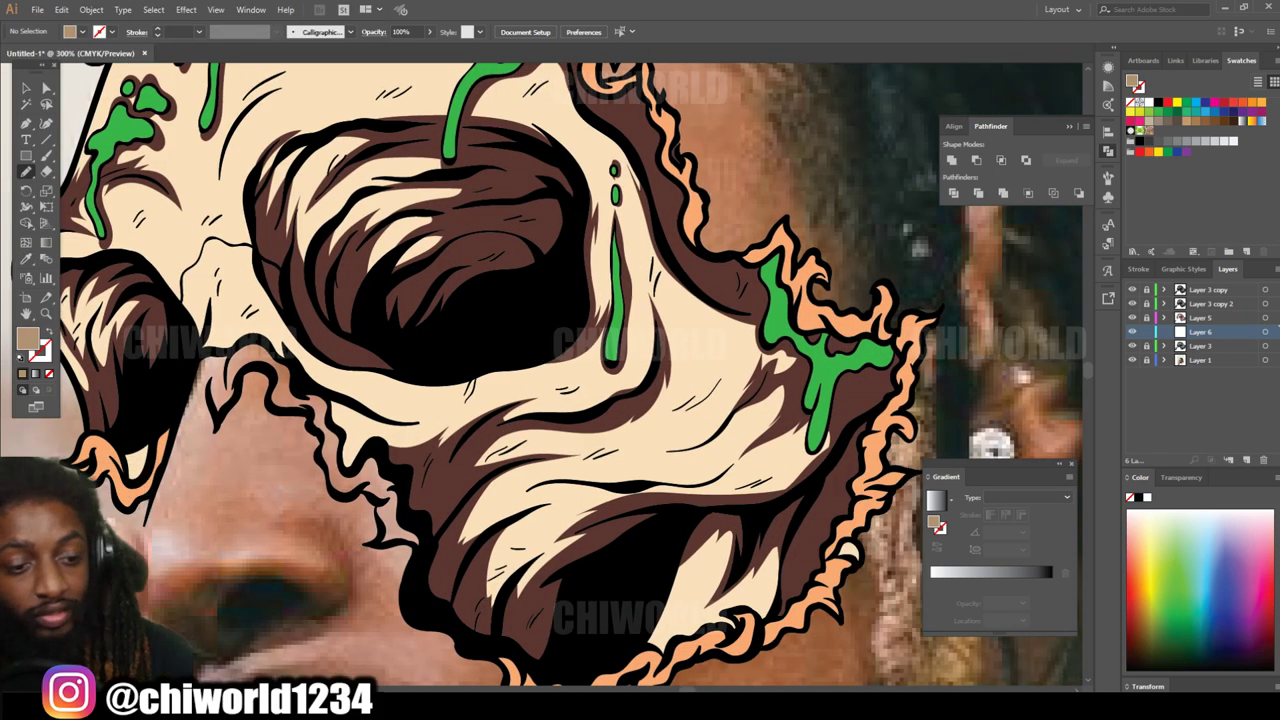
mouse_move(455, 512)
mouse_down()
mouse_move(502, 624)
mouse_move(612, 515)
mouse_move(450, 520)
mouse_up()
Step: Warm the painted shape with Adjust Color Balance: Magenta 13, Yellow 5, Black 7
key(v)
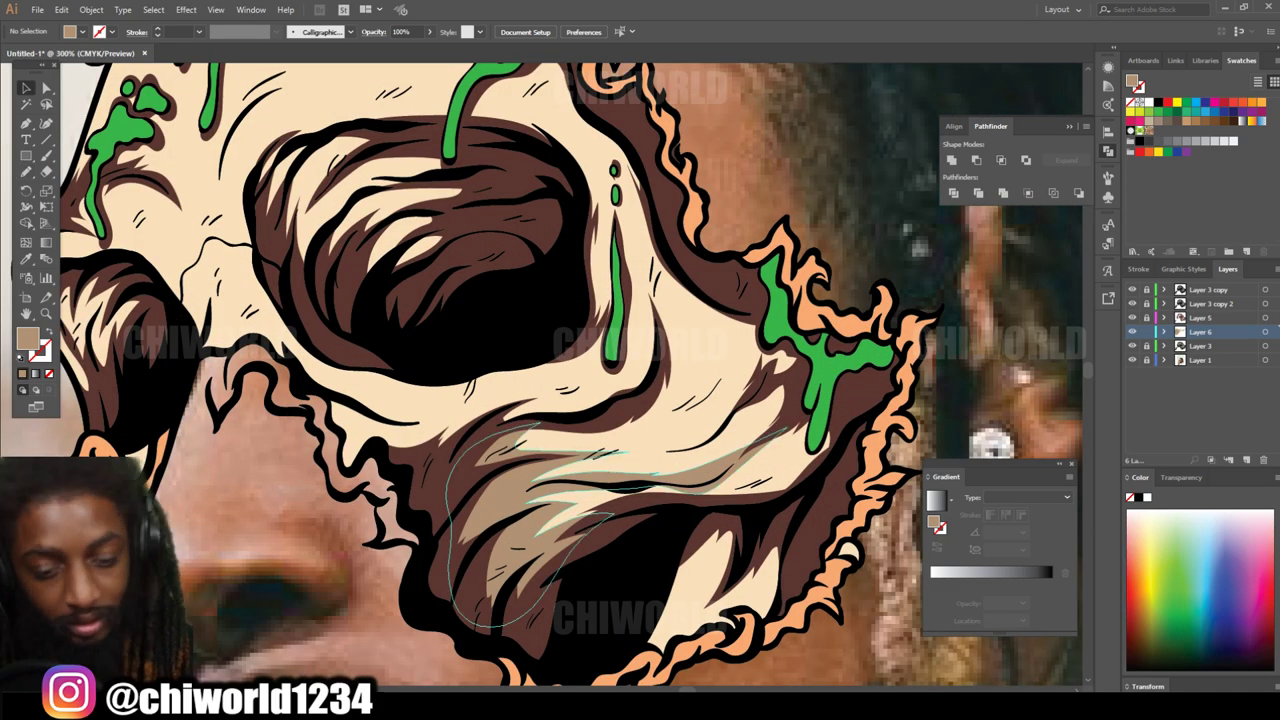
click(61, 9)
mouse_move(86, 246)
click(343, 281)
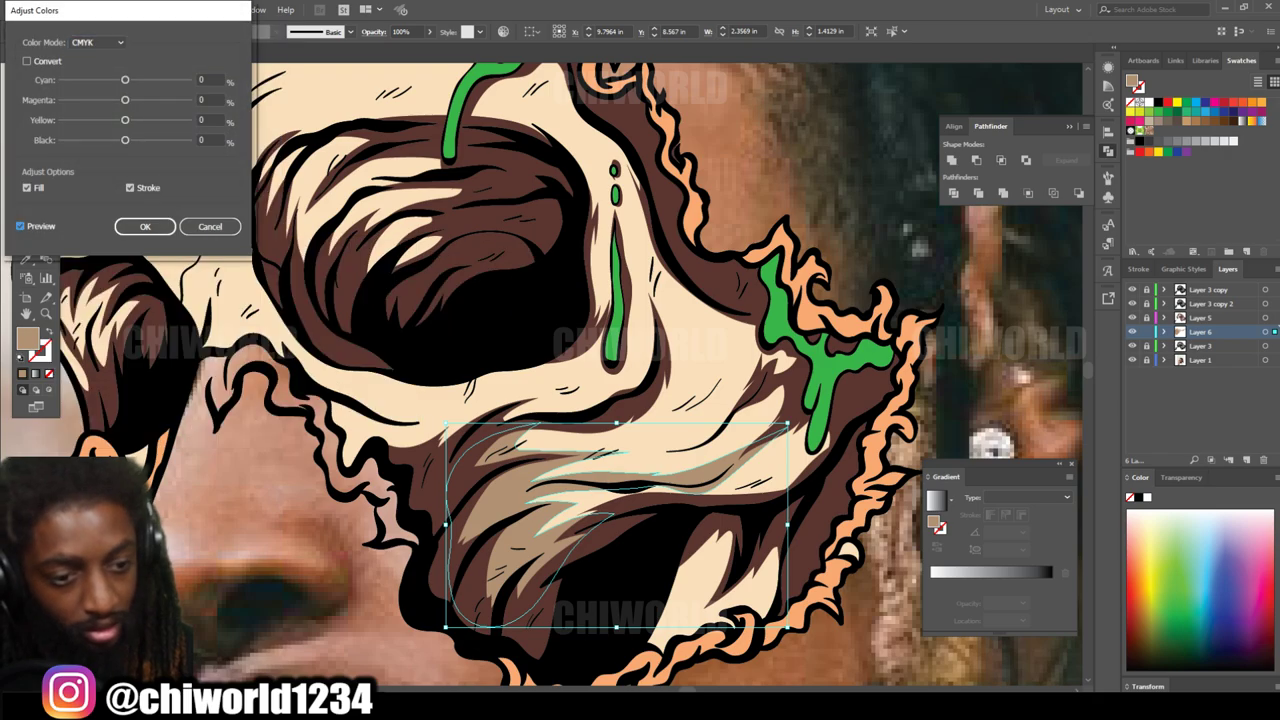
click(210, 100)
text(13)
key(Tab)
text(5)
key(Tab)
text(7)
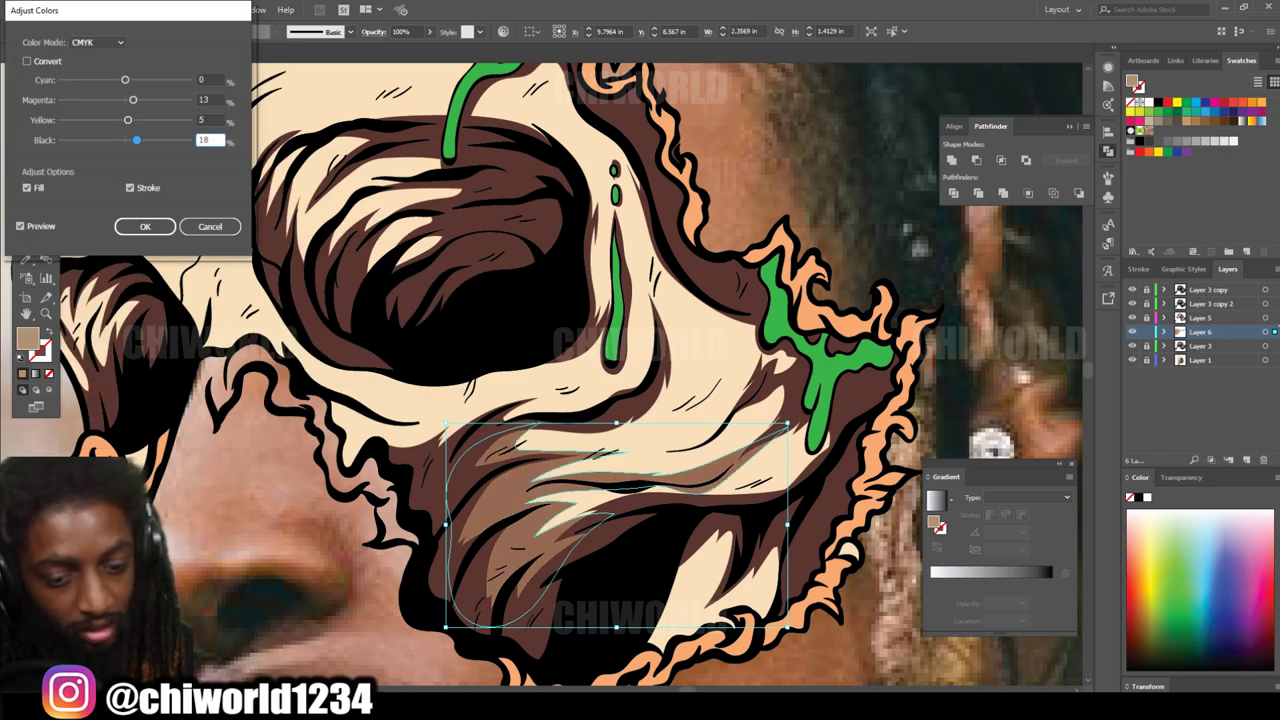
key(Return)
key(ctrl+shift+a)
scroll(570, 370, down, 3)
scroll(570, 370, up, 5)
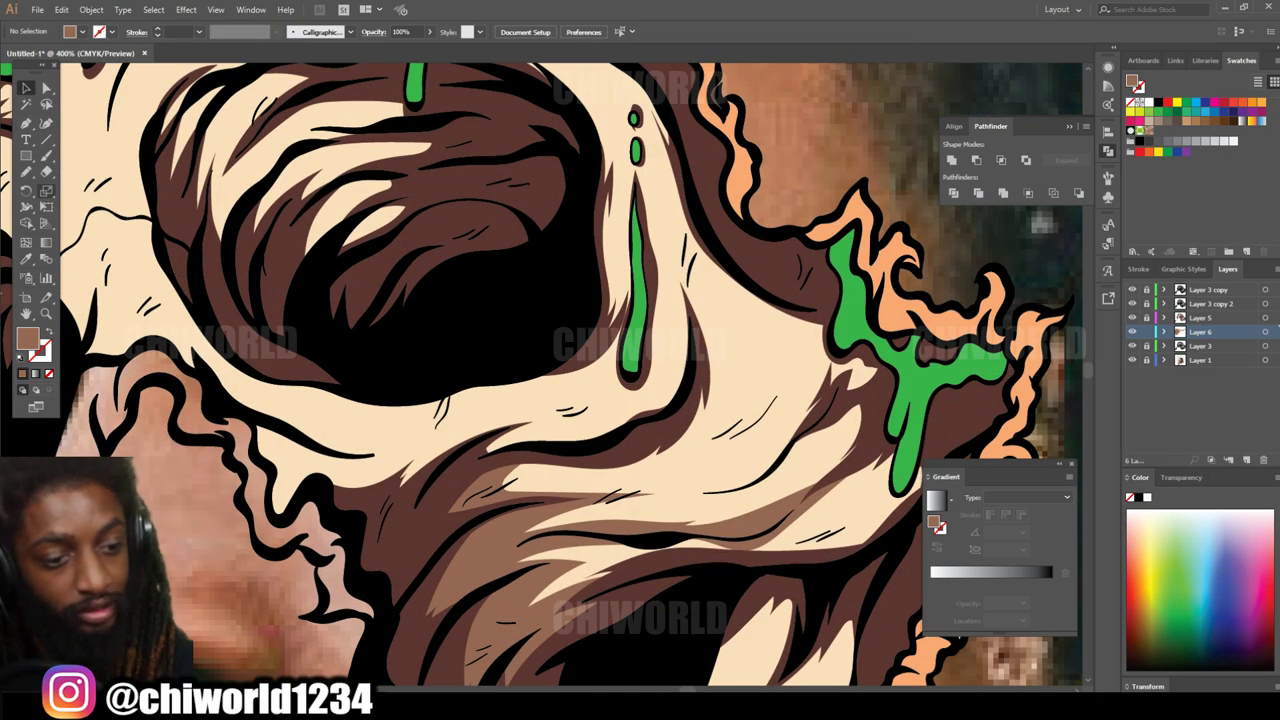
Step: Paint brown highlight strokes along the cheek and across the jaw
key(b)
drag(430, 440, 405, 480)
scroll(405, 480, down, 4)
scroll(300, 600, up, 6)
drag(250, 590, 340, 648)
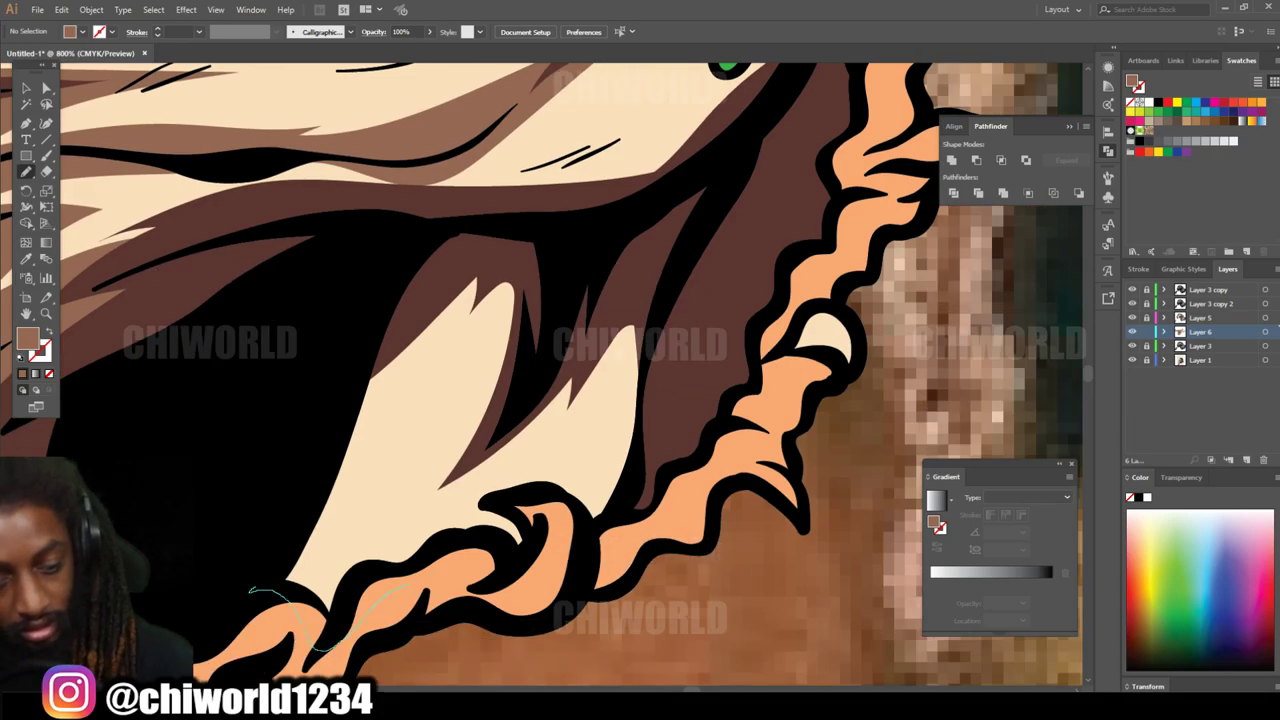
mouse_move(581, 413)
mouse_down()
mouse_move(620, 290)
mouse_move(650, 470)
mouse_up()
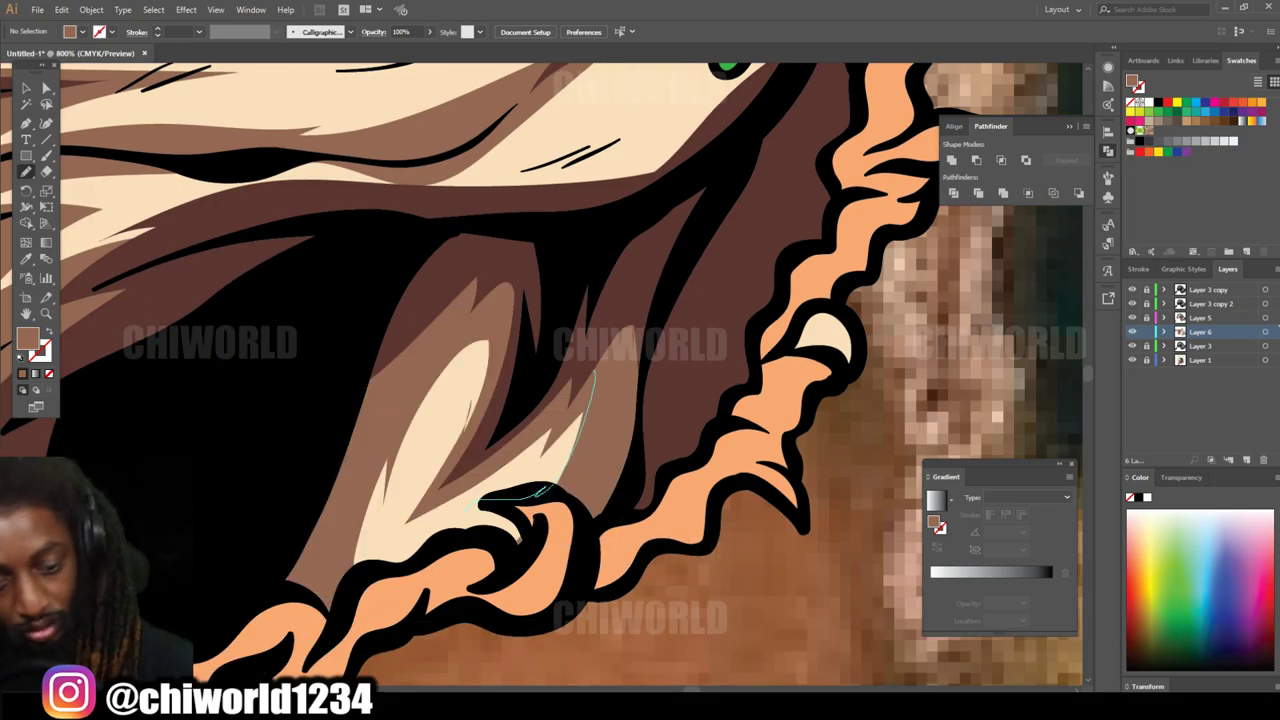
scroll(650, 470, down, 2)
scroll(452, 586, up, 3)
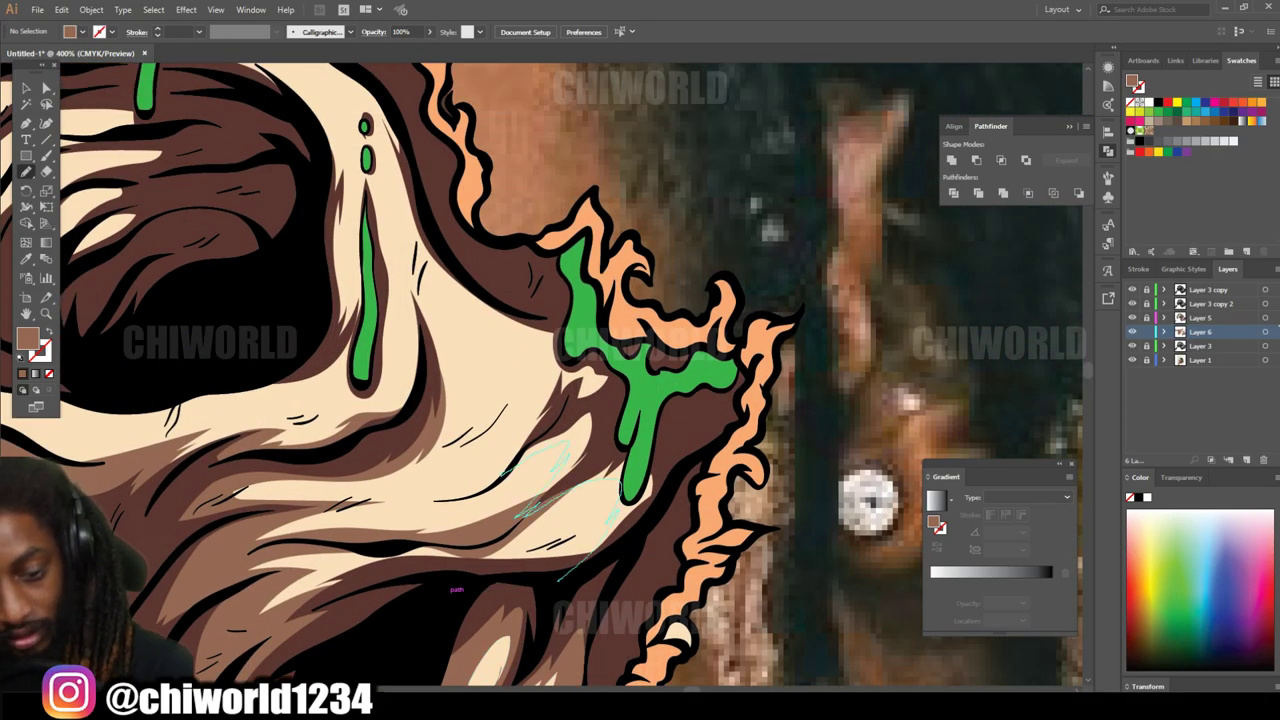
Step: Add three light-brown highlight strokes inside the eye socket, including its upper left
scroll(452, 586, down, 3)
scroll(560, 380, up, 4)
mouse_move(583, 413)
mouse_down()
mouse_move(700, 390)
mouse_move(570, 440)
mouse_move(365, 595)
mouse_up()
mouse_move(482, 505)
mouse_down()
mouse_move(425, 600)
mouse_move(705, 452)
mouse_move(640, 505)
mouse_up()
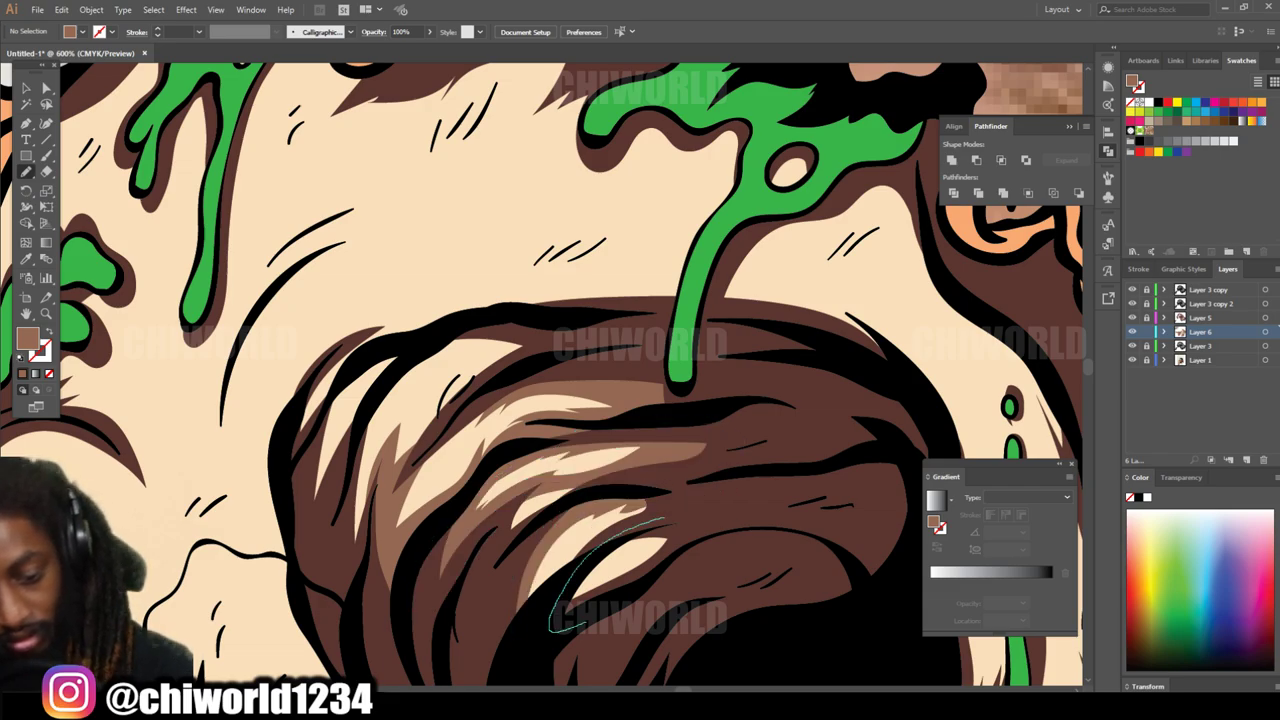
mouse_move(570, 330)
mouse_down()
mouse_move(430, 375)
mouse_move(360, 470)
mouse_up()
key(ctrl+0)
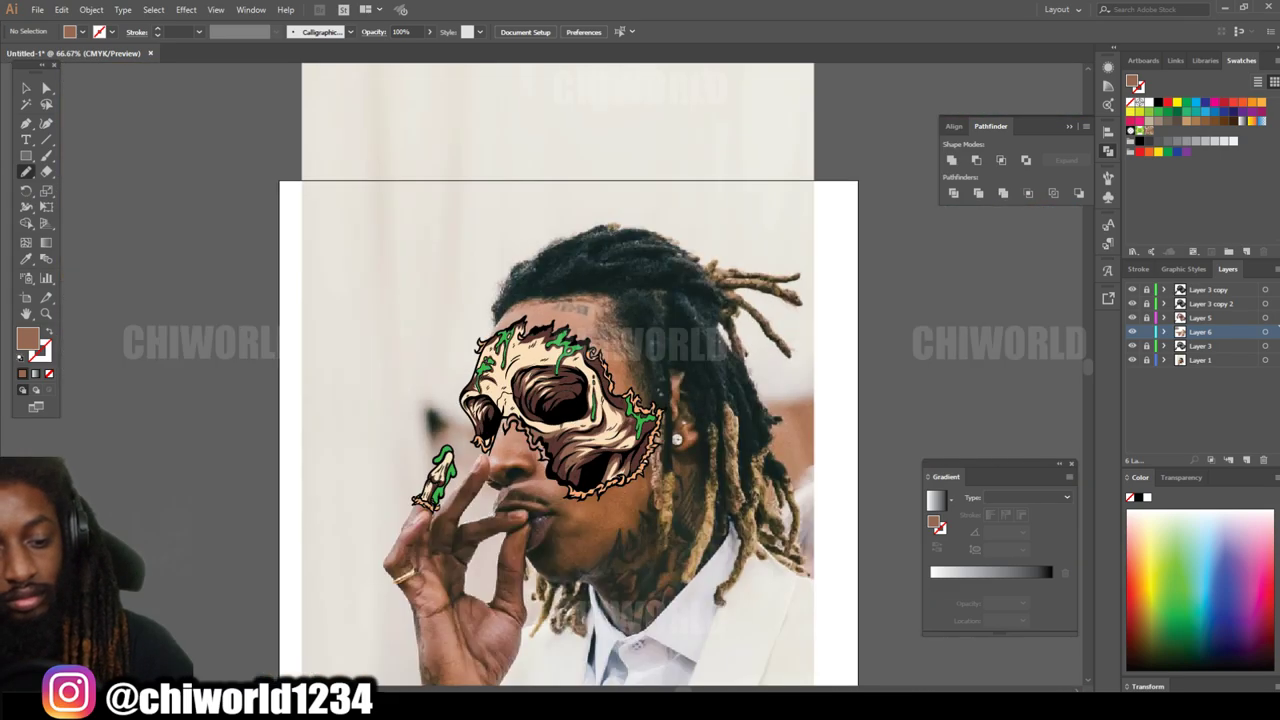
scroll(560, 380, up, 5)
scroll(620, 375, down, 2)
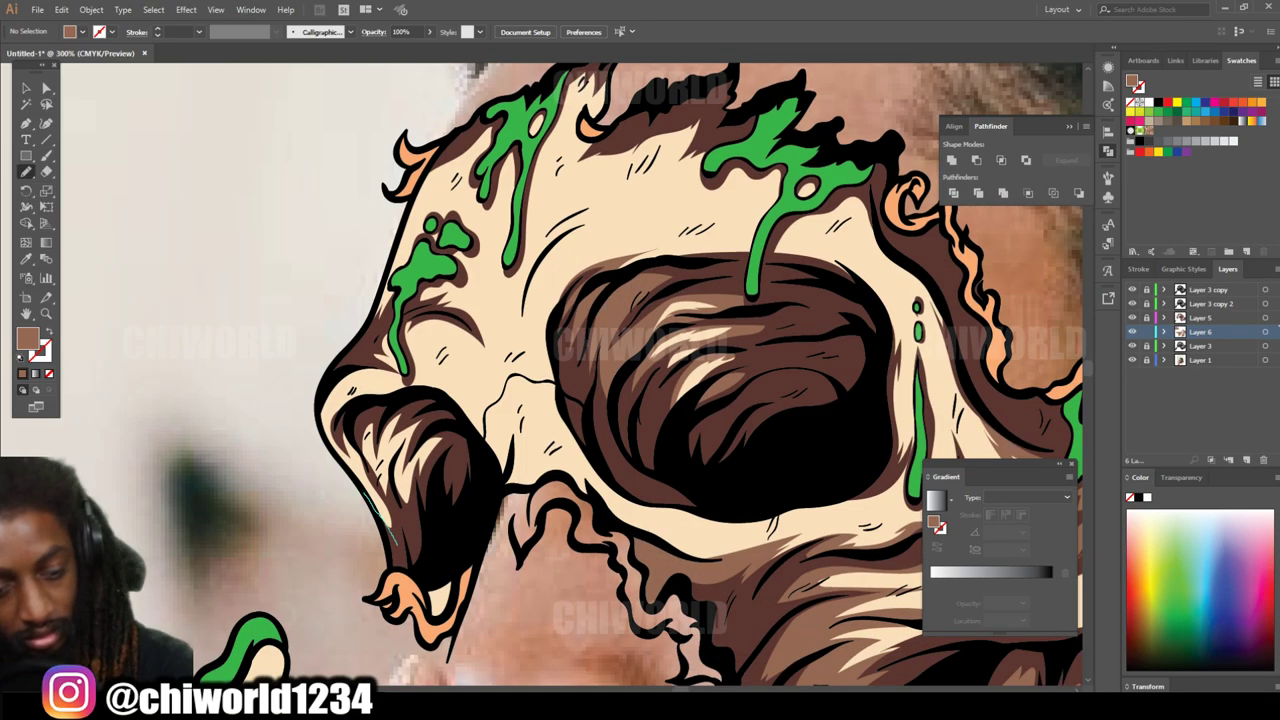
key(ctrl+0)
Step: Draw dark brown Pencil shadow shapes on the skull's upper left near the green drip
scroll(620, 380, up, 5)
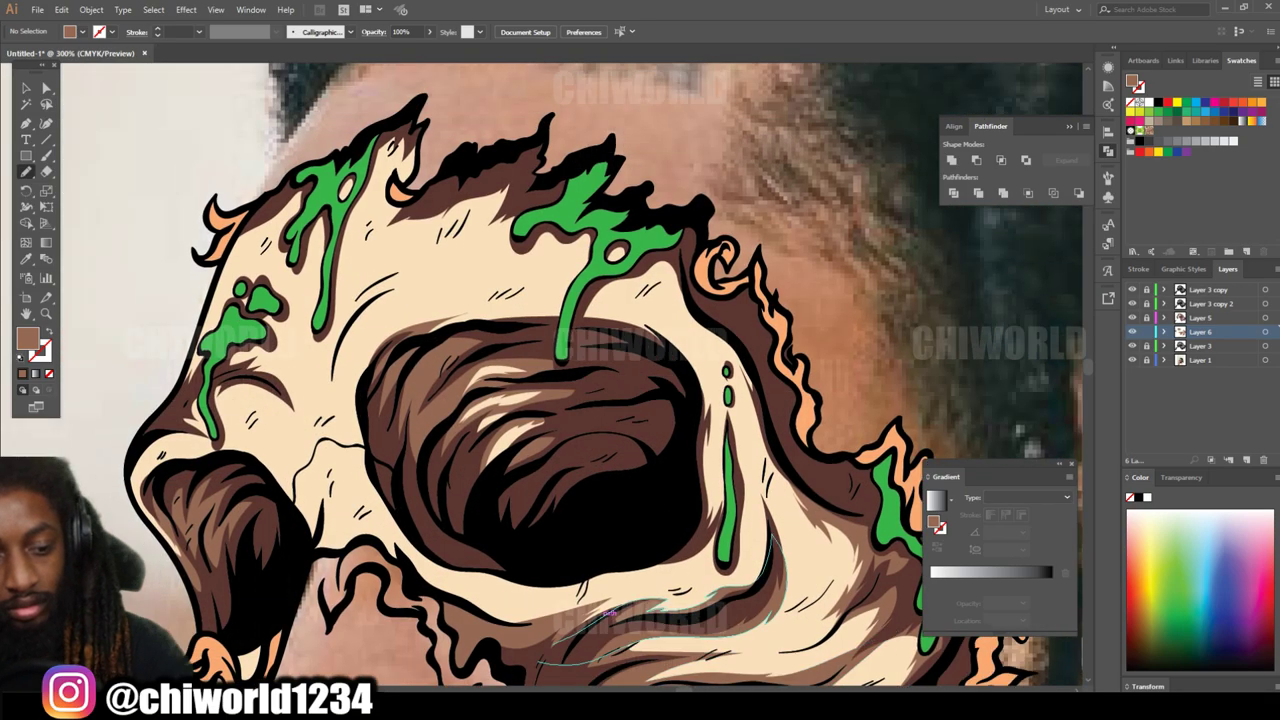
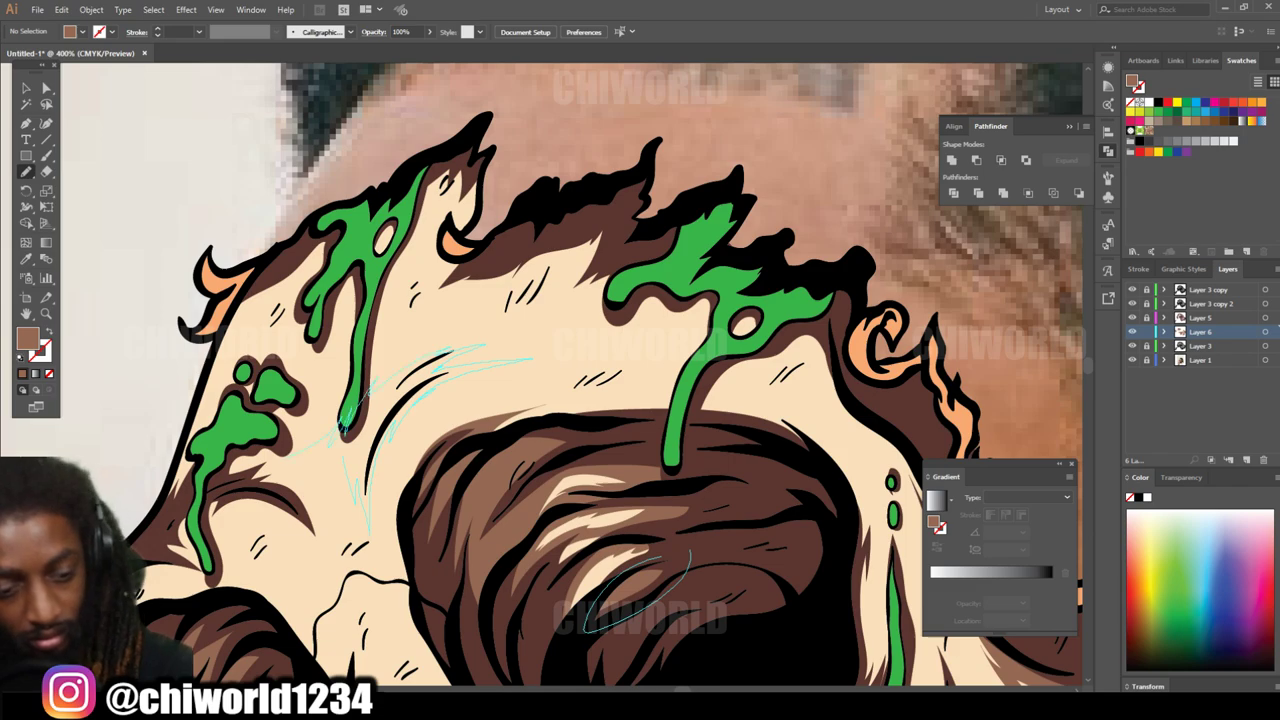
Step: Draw dark brown Pencil shadow shapes on the skull's upper left near the green drip
scroll(560, 360, down, 2)
key(ctrl+0)
scroll(560, 360, up, 6)
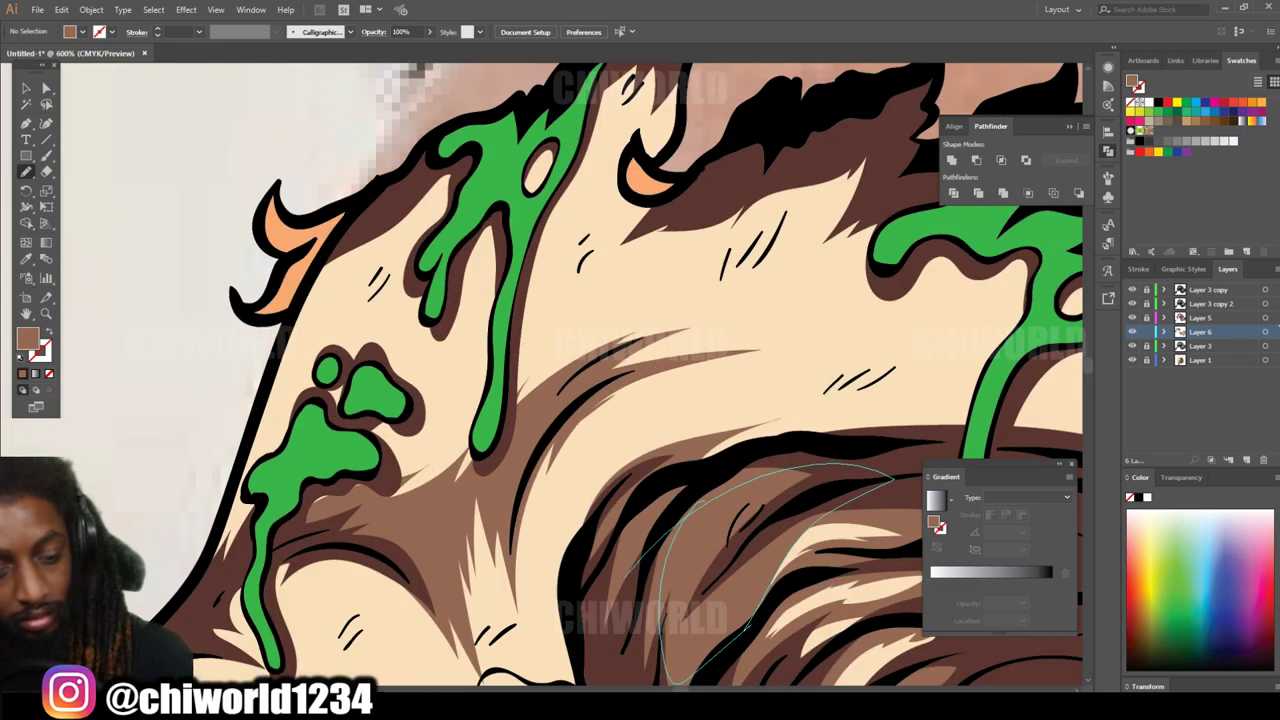
mouse_move(292, 366)
mouse_down()
mouse_move(240, 605)
mouse_move(397, 572)
mouse_move(318, 432)
mouse_move(470, 206)
mouse_up()
scroll(600, 380, down, 2)
key(ctrl+0)
scroll(600, 380, up, 5)
mouse_move(580, 418)
mouse_down()
mouse_move(490, 340)
mouse_move(482, 306)
mouse_up()
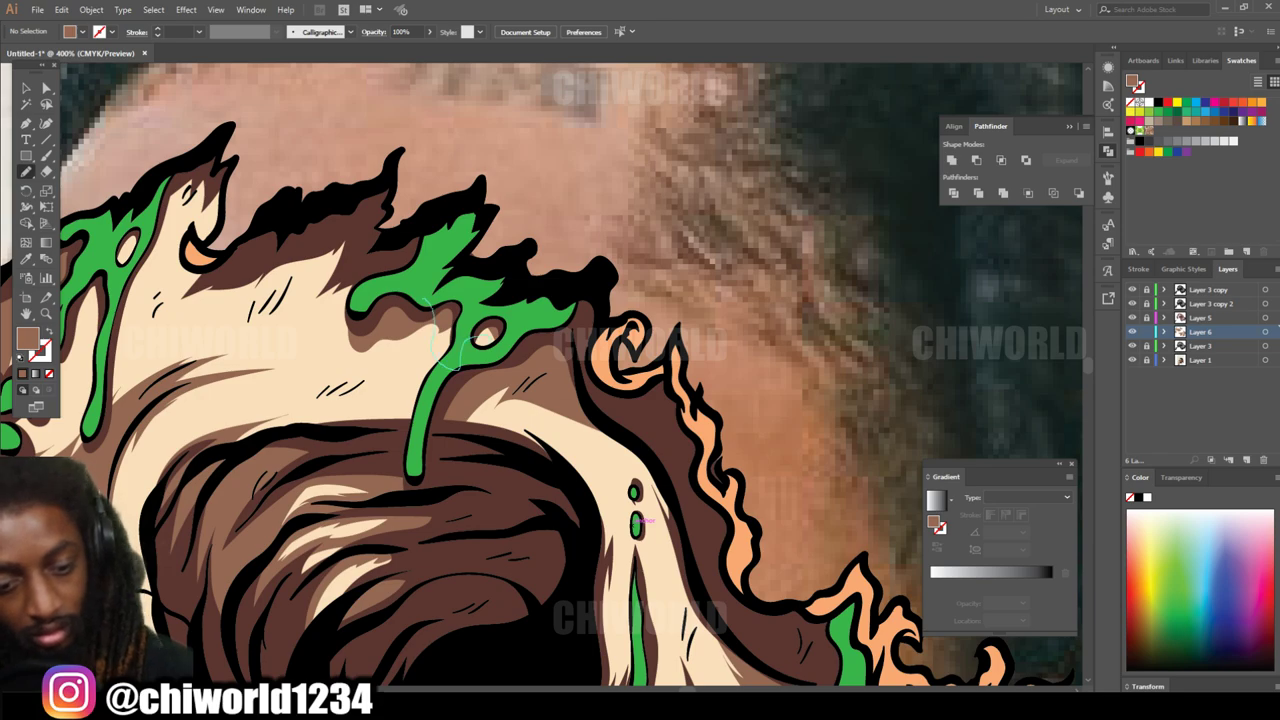
Step: Add a thin dark brown shadow above the eye socket and undo a stray scribble
key(ctrl+0)
scroll(567, 337, up, 5)
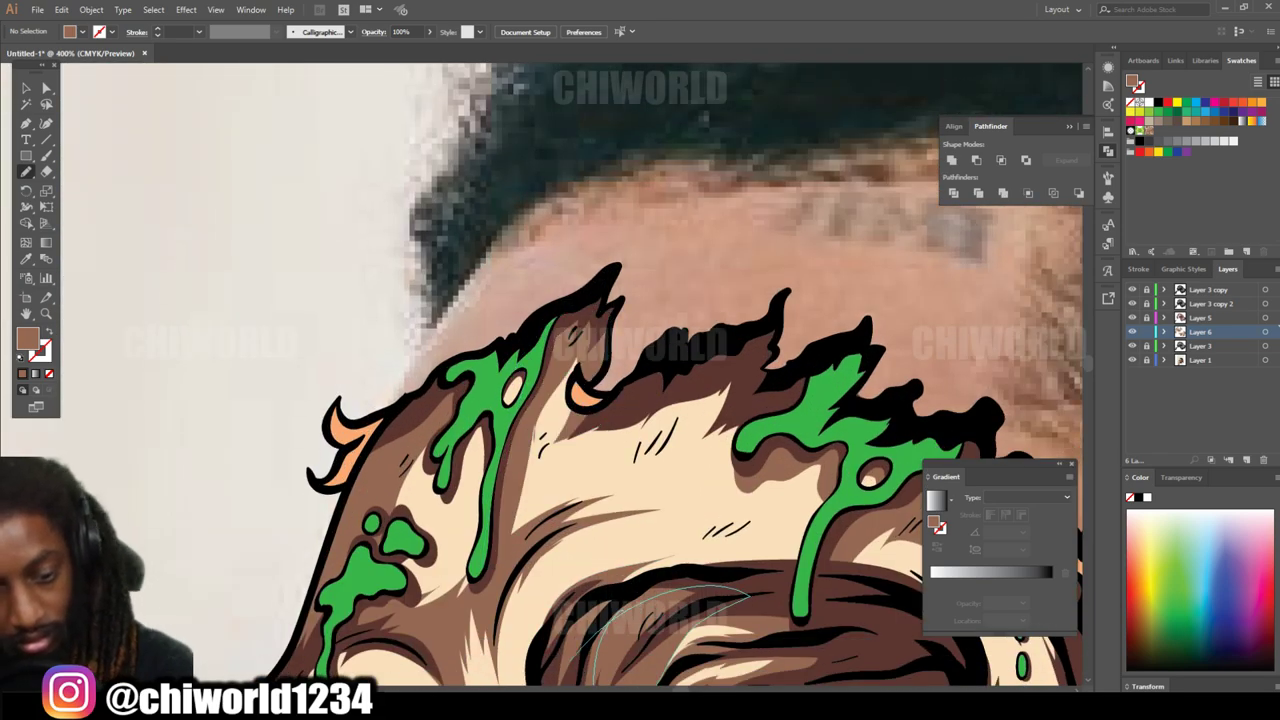
drag(530, 452, 578, 340)
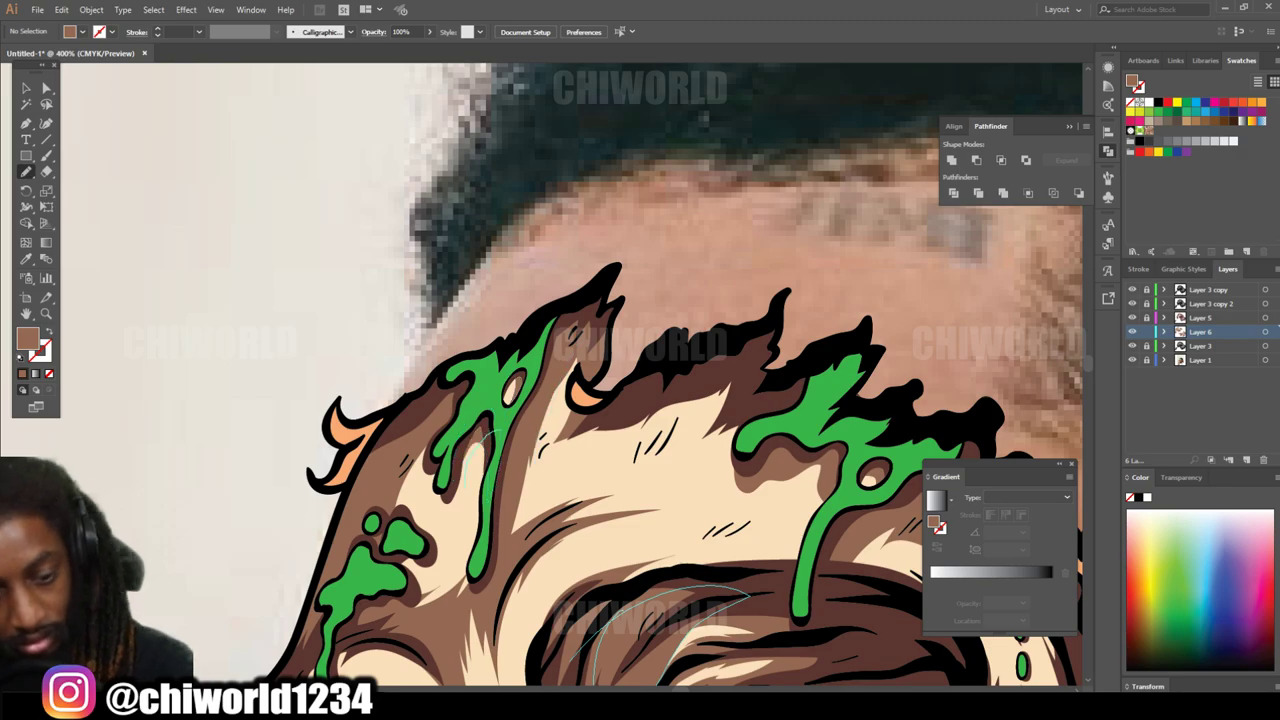
key(ctrl+1)
key(ctrl+plus)
key(ctrl+plus)
key(ctrl+plus)
key(ctrl+plus)
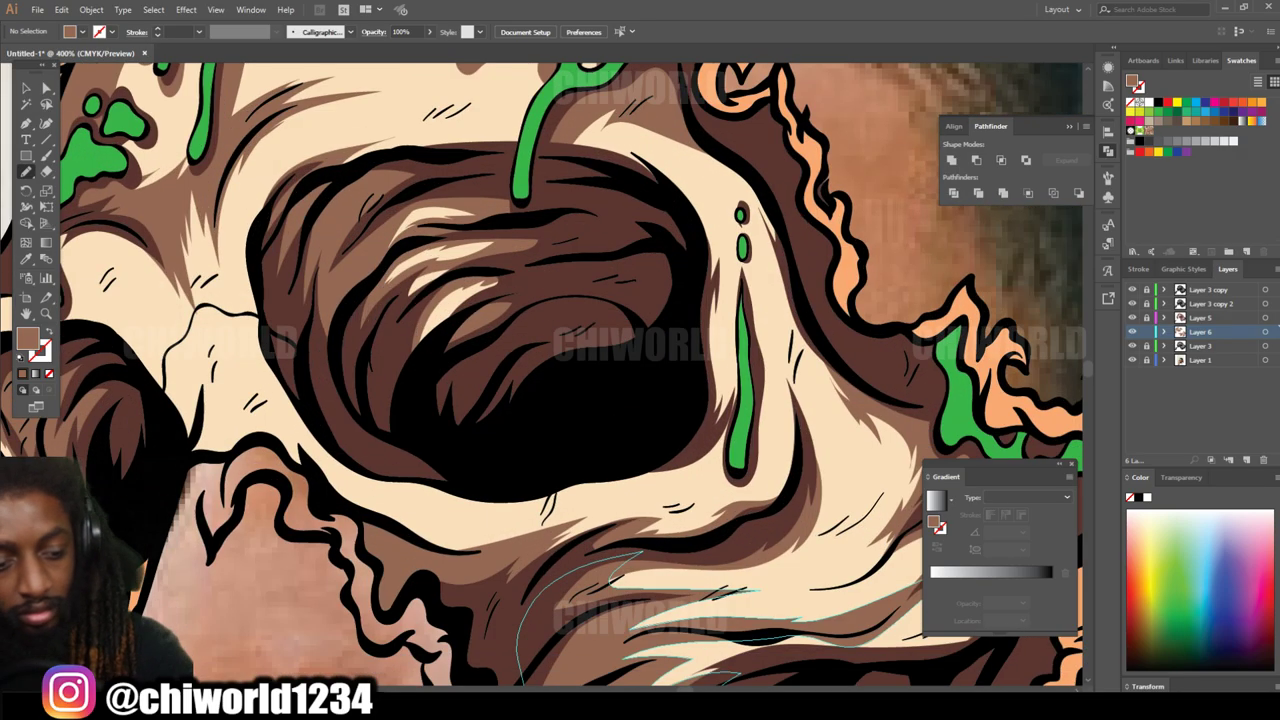
key(ctrl+z)
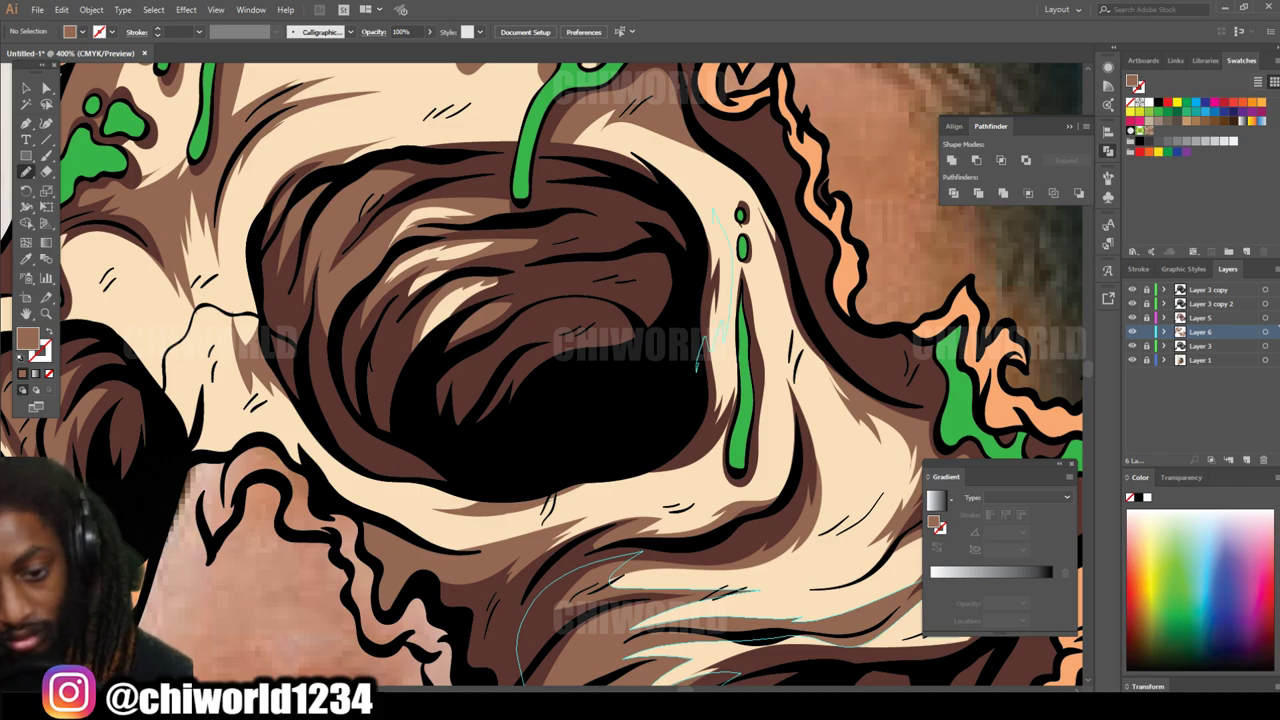
Step: Shade the bone finger with a dark brown loop and a knuckle shadow
key(ctrl+1)
scroll(271, 529, up, 6)
drag(537, 428, 466, 524)
drag(537, 426, 537, 428)
drag(533, 308, 522, 410)
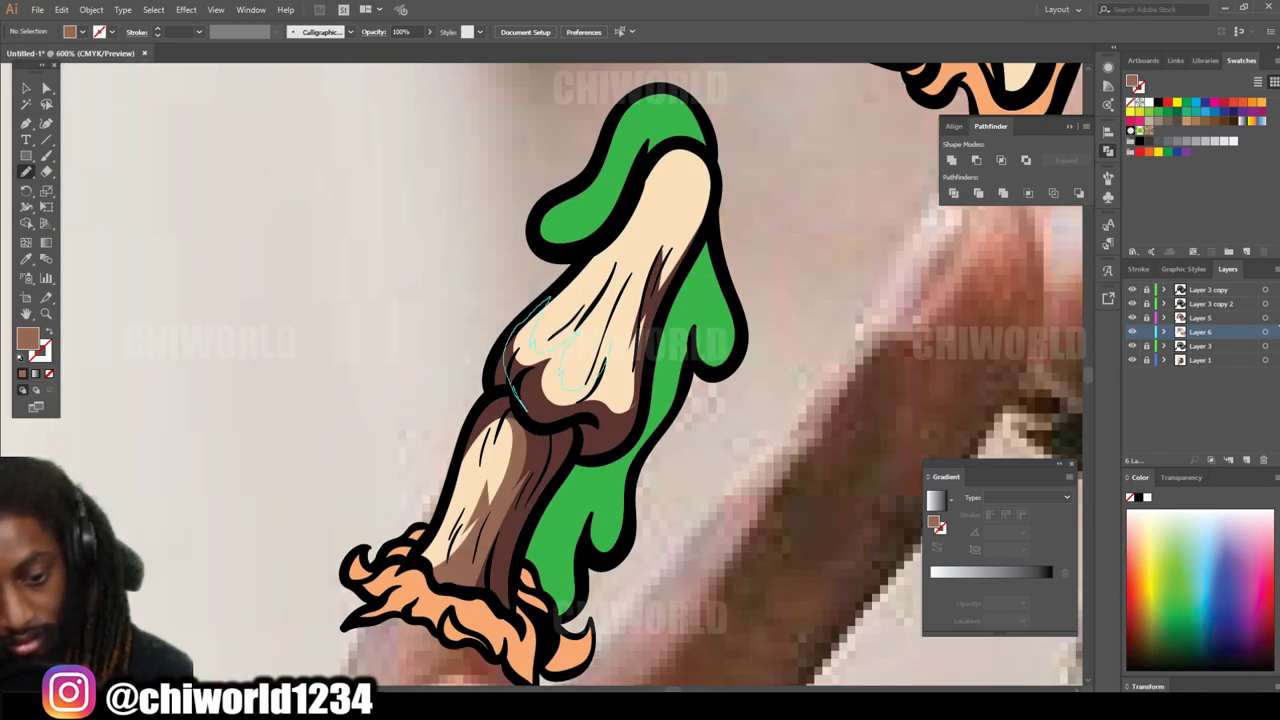
key(ctrl+0)
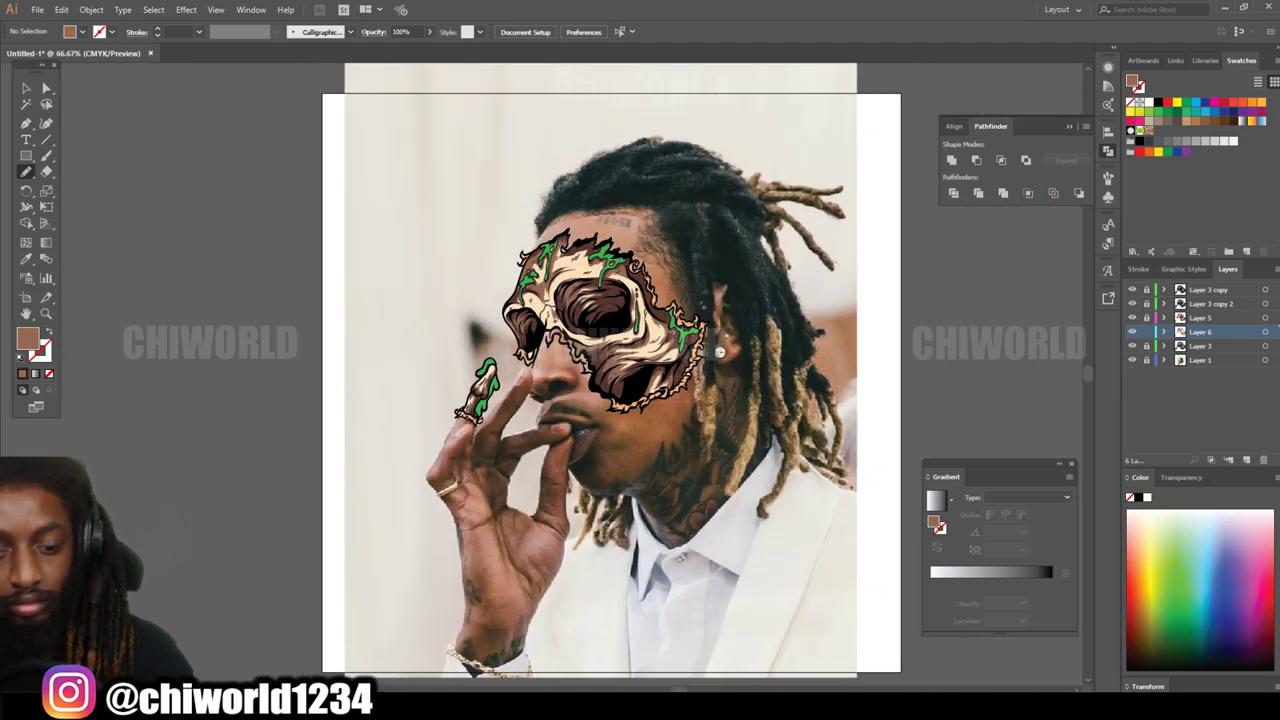
Step: On a new layer, eyedrop the skull's cream and set the fill to tan #CCAB83
key(ctrl+1)
key(ctrl+l)
key(ctrl+equal)
key(ctrl+equal)
key(i)
click(539, 441)
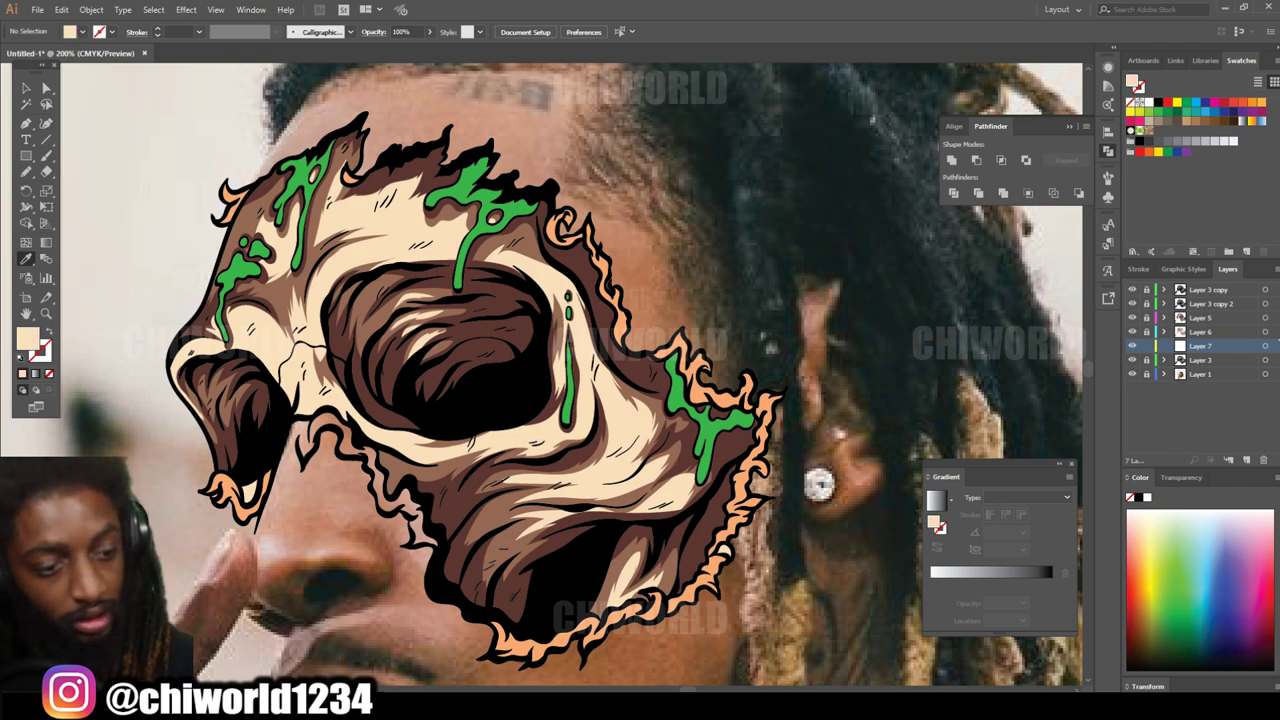
key(n)
double_click(27, 339)
key(Return)
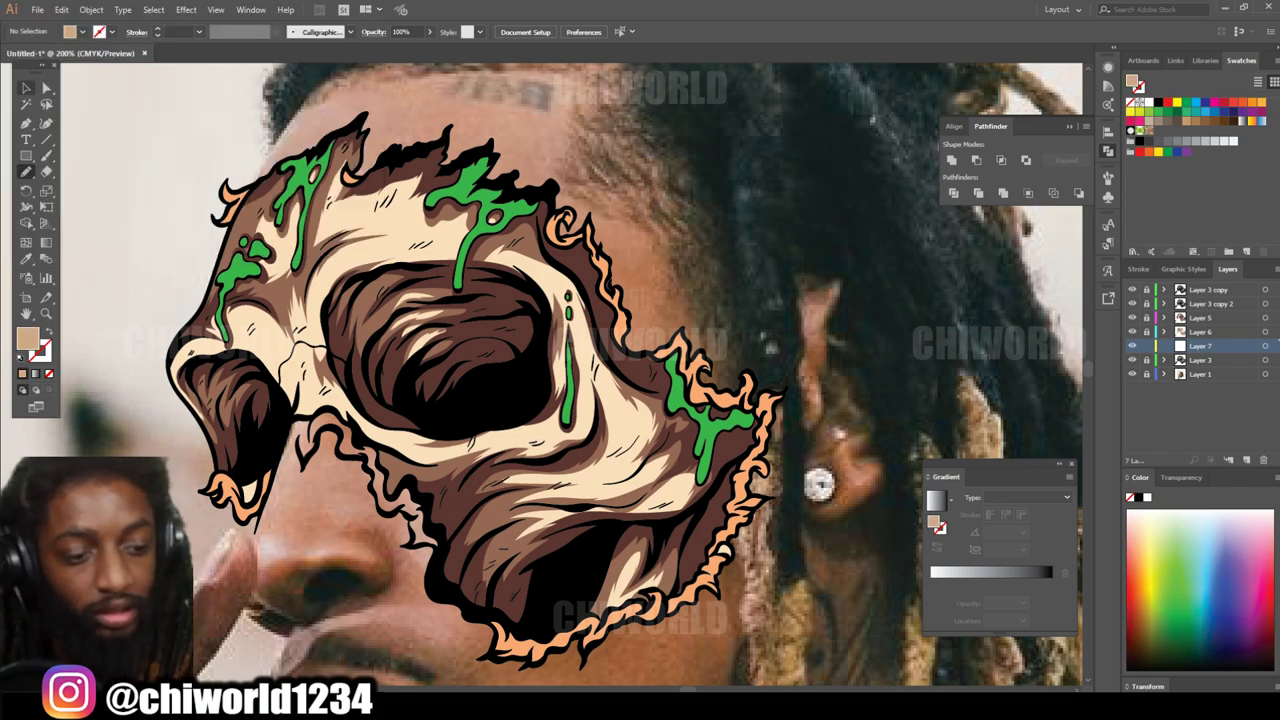
Step: Draw tan Pencil shading near the skull's nose and along the cheek
key(ctrl+equal)
key(ctrl+equal)
key(ctrl+equal)
drag(703, 418, 632, 556)
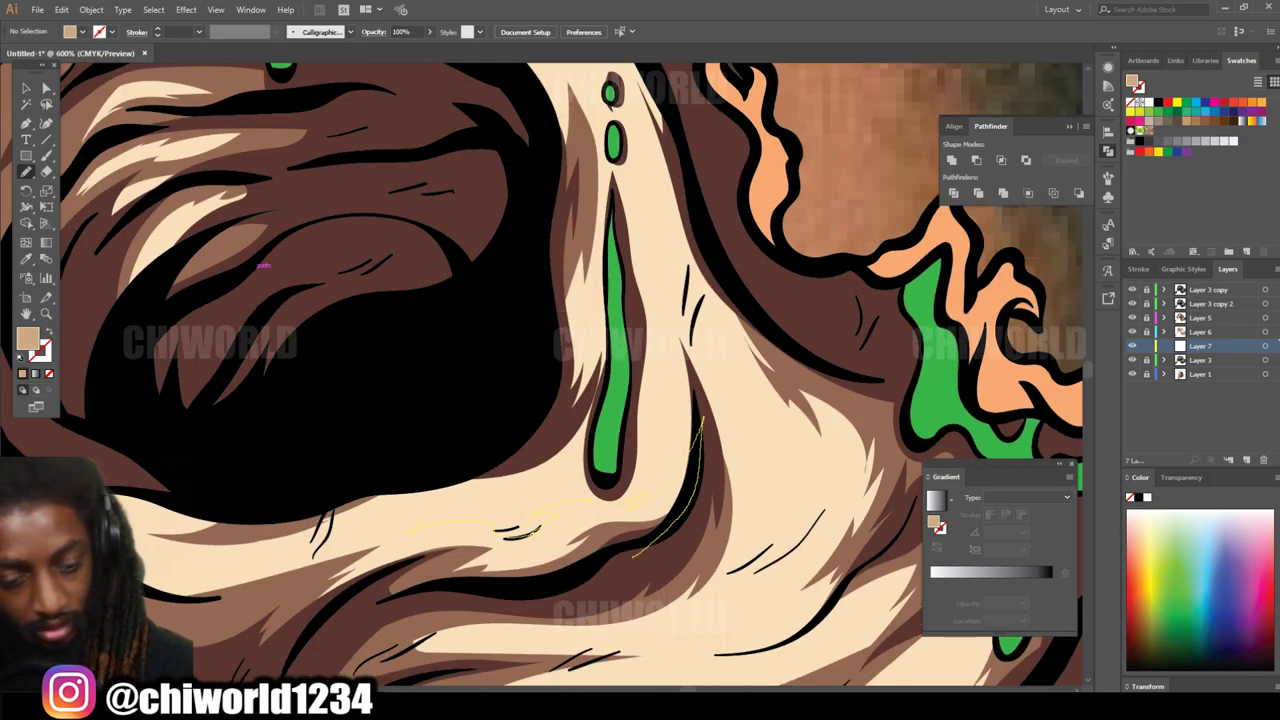
key(ctrl+minus)
key(ctrl+minus)
key(ctrl+equal)
mouse_move(352, 528)
mouse_down()
mouse_move(728, 522)
mouse_move(718, 414)
mouse_up()
Step: Extend the tan shading along the brown shadow's edge
scroll(716, 546, down, 3)
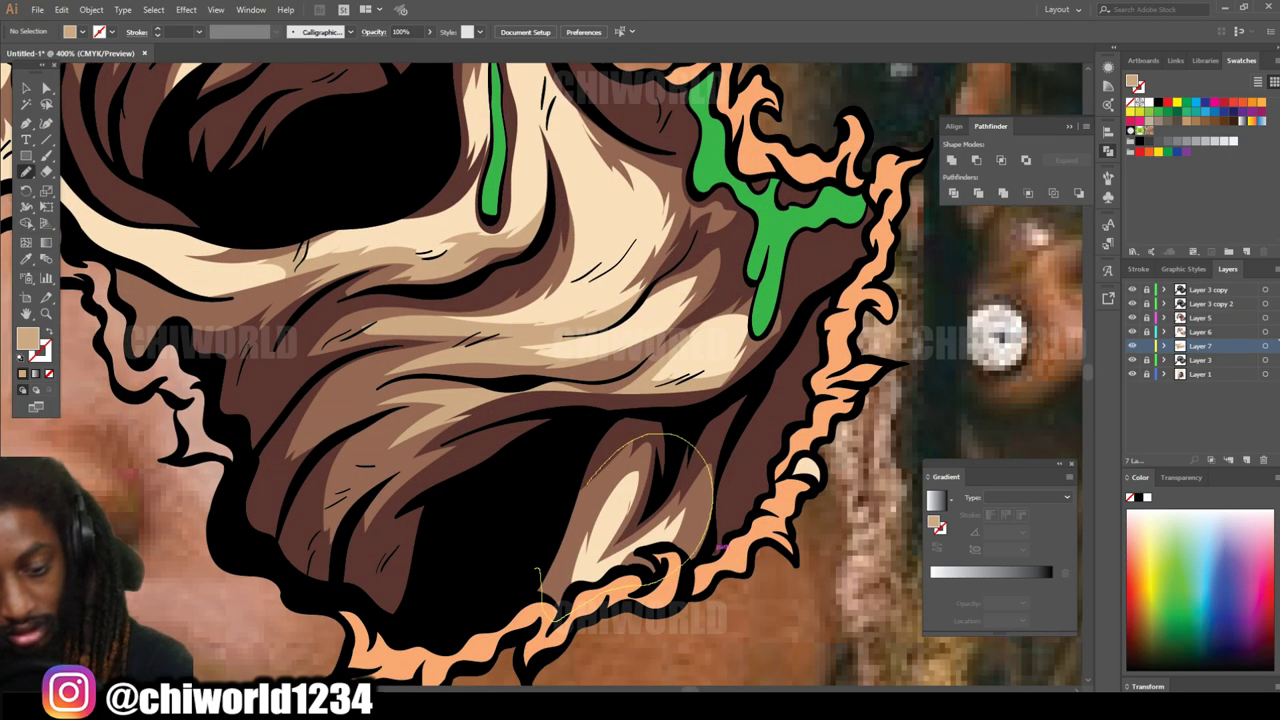
scroll(528, 540, down, 5)
scroll(528, 540, up, 5)
scroll(530, 544, down, 2)
mouse_move(405, 394)
mouse_down()
mouse_move(300, 316)
mouse_move(318, 500)
mouse_up()
Step: Draw tan shading around the skull's eye socket
scroll(620, 374, up, 10)
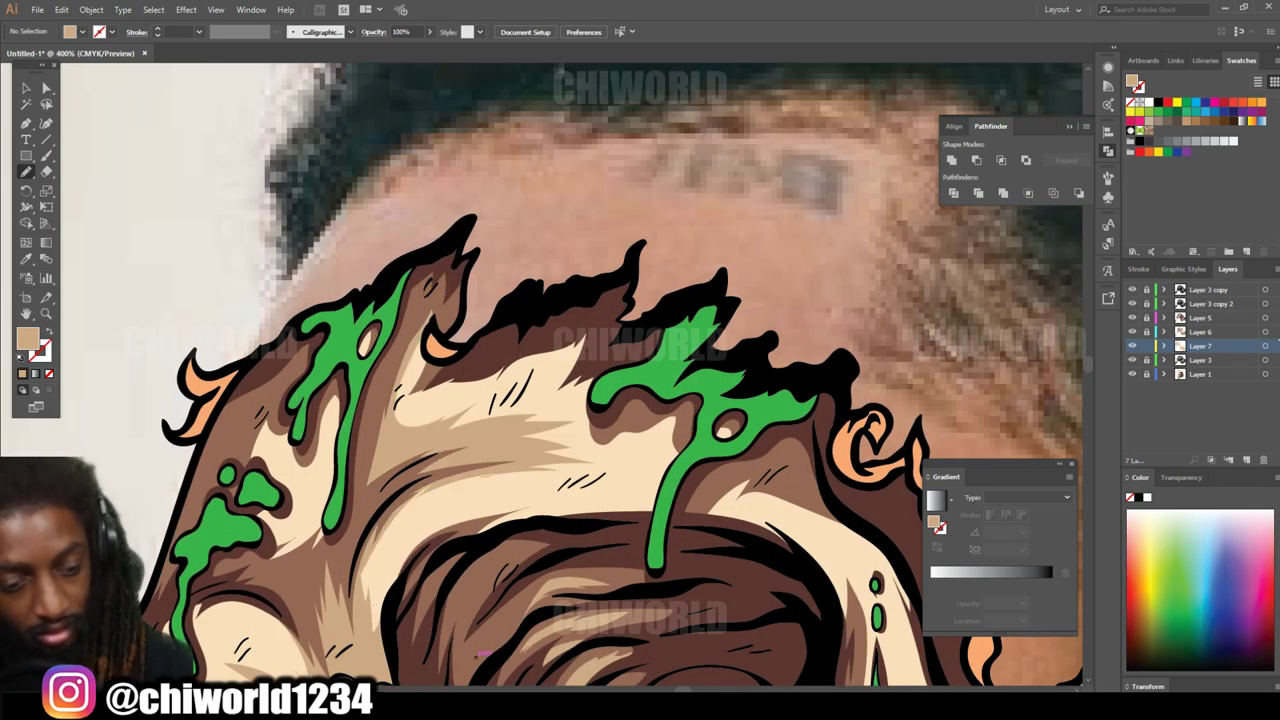
scroll(534, 399, down, 2)
scroll(680, 640, up, 2)
scroll(620, 374, up, 1)
mouse_move(711, 593)
mouse_down()
mouse_move(773, 530)
mouse_move(725, 358)
mouse_move(600, 280)
mouse_up()
scroll(620, 374, up, 2)
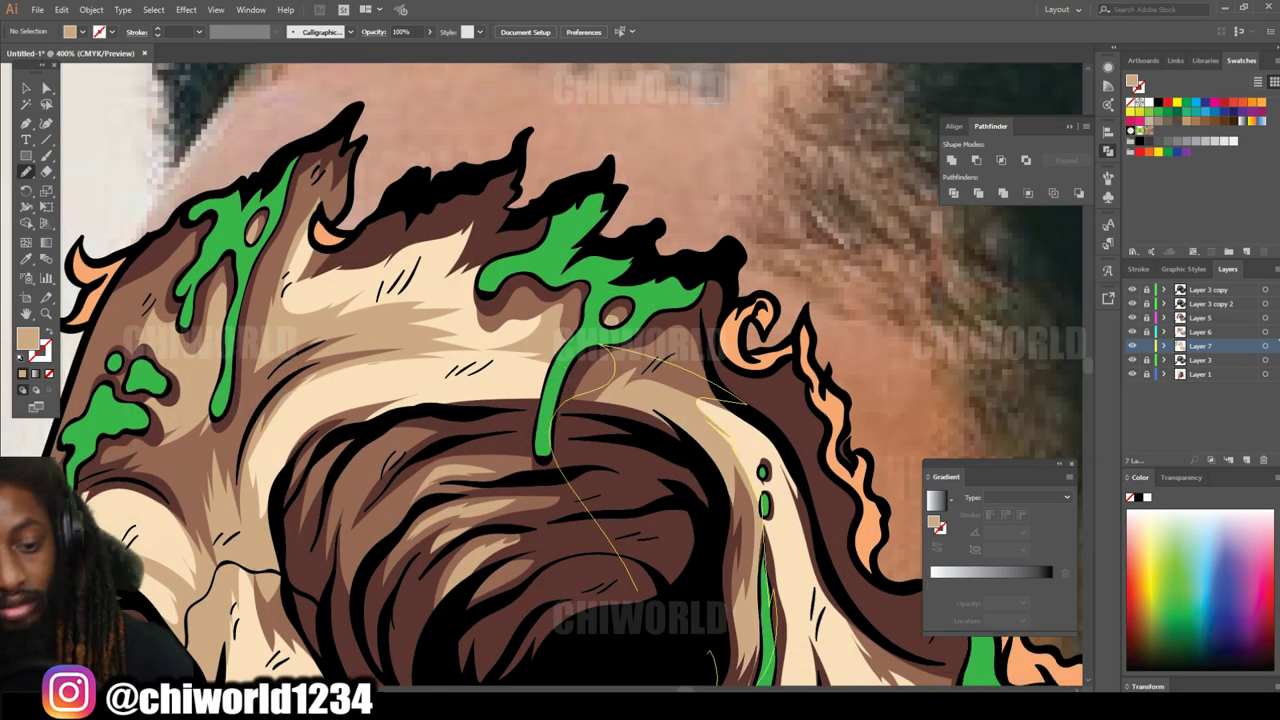
scroll(620, 374, down, 3)
scroll(620, 374, up, 2)
scroll(420, 450, up, 3)
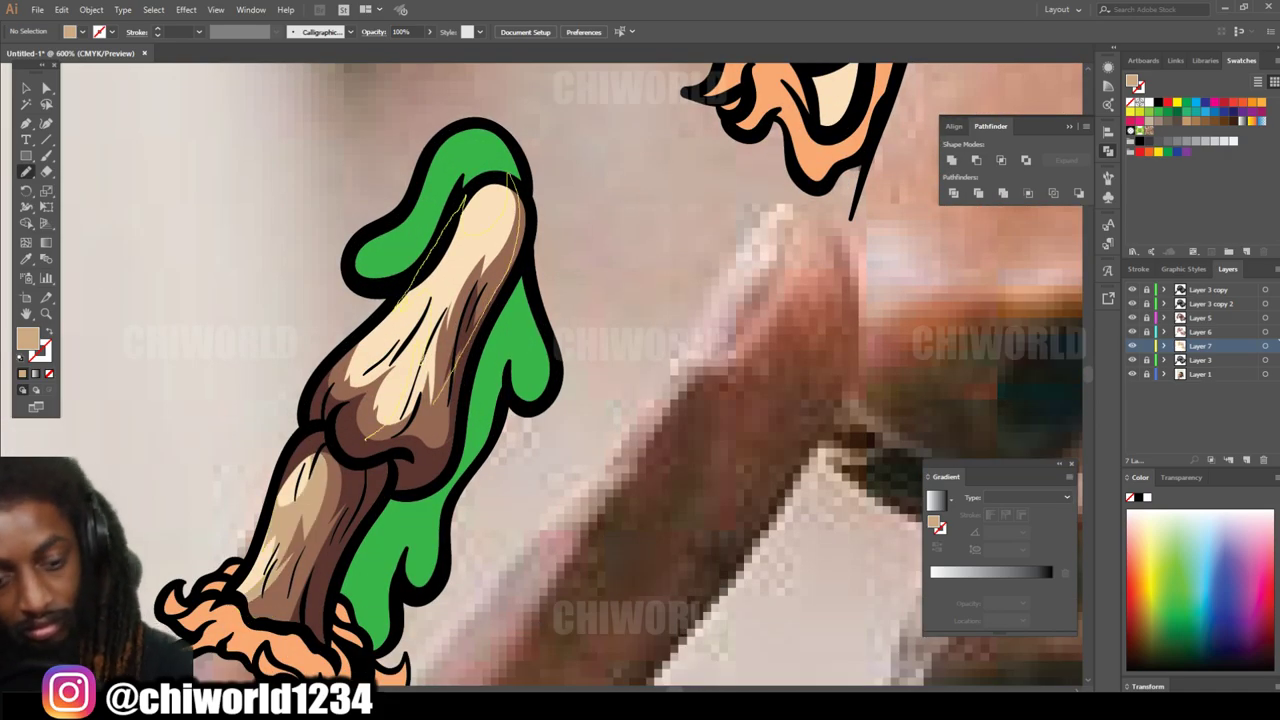
scroll(540, 390, down, 3)
scroll(570, 370, down, 3)
scroll(570, 370, up, 2)
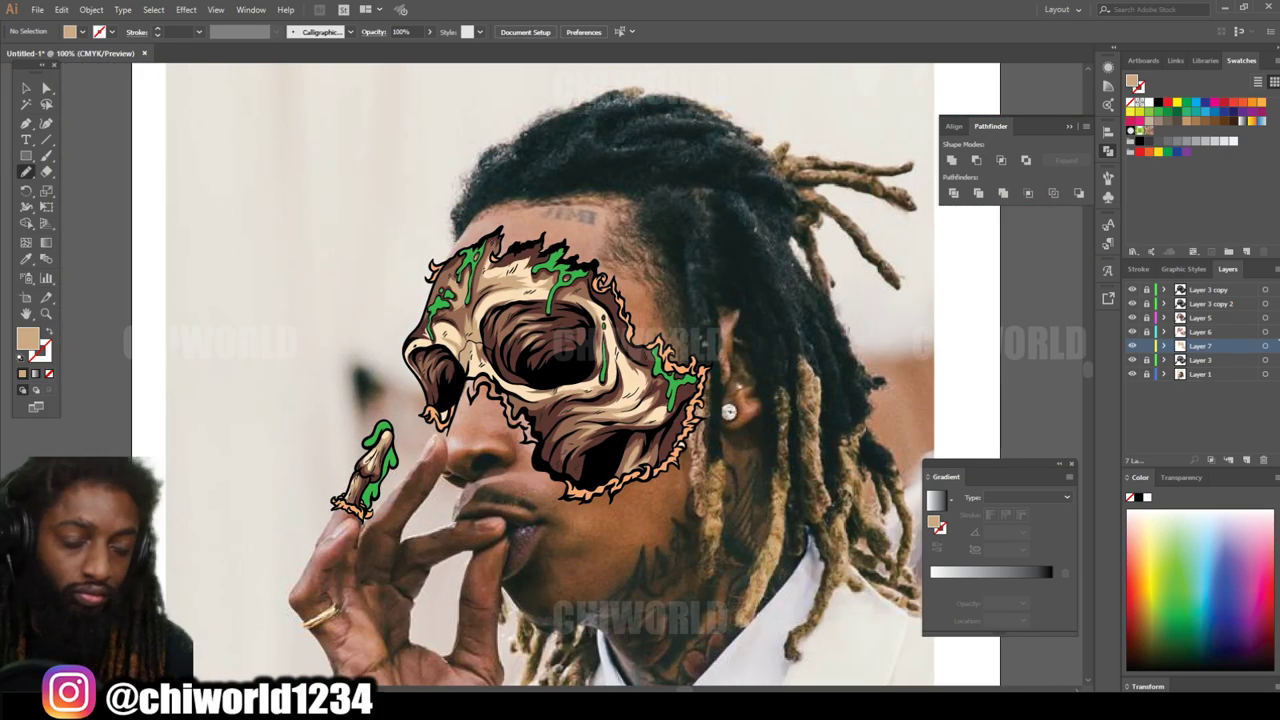
Step: Add a new layer and set the fill to dark green
click(1246, 459)
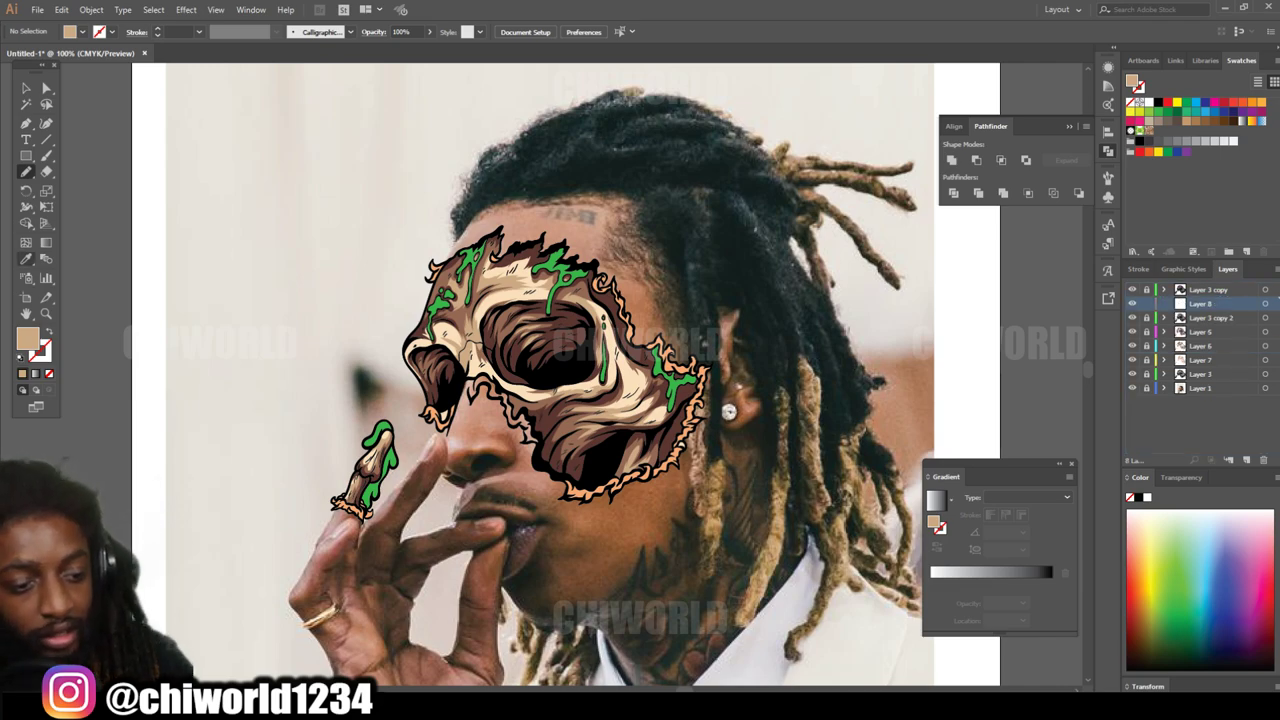
scroll(335, 500, up, 6)
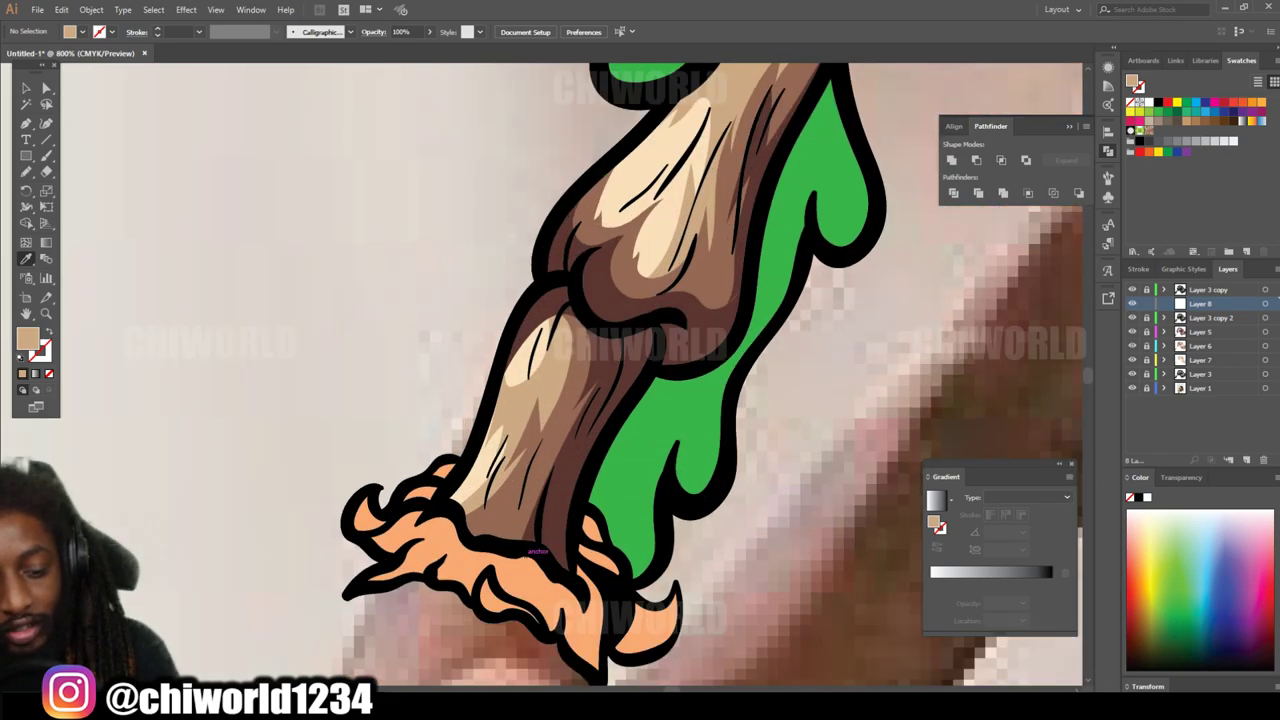
double_click(27, 340)
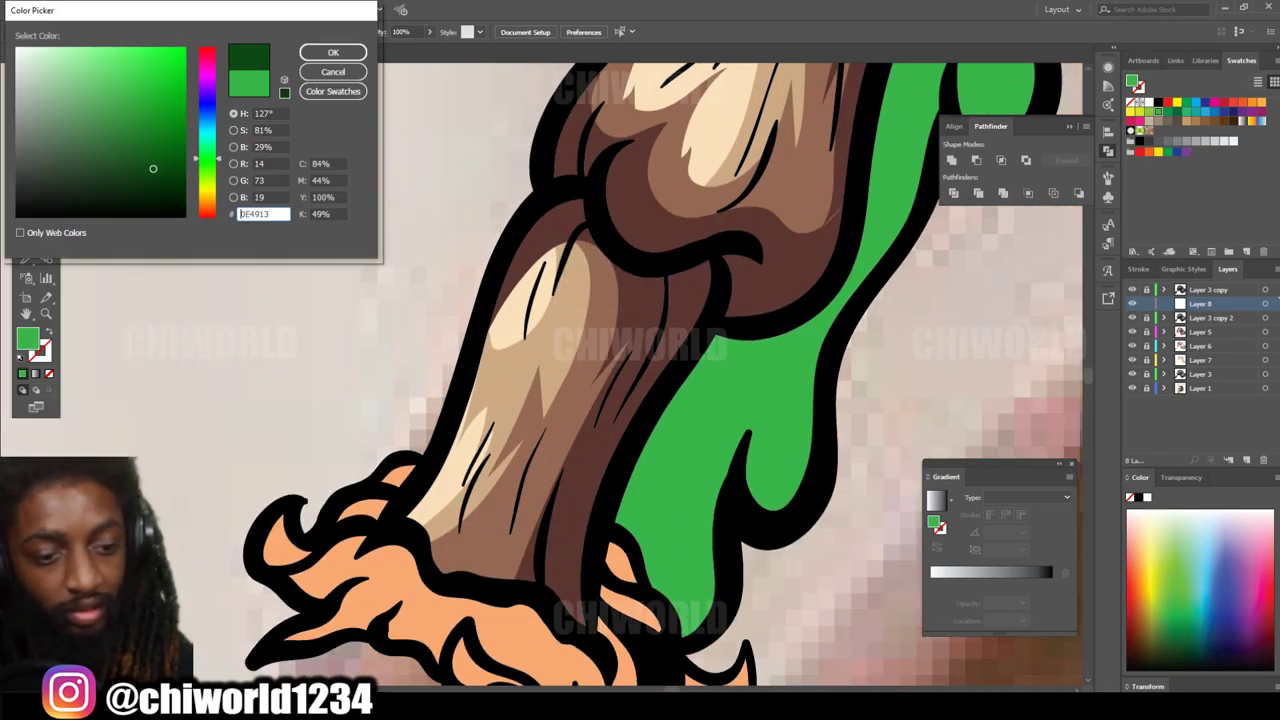
key(Return)
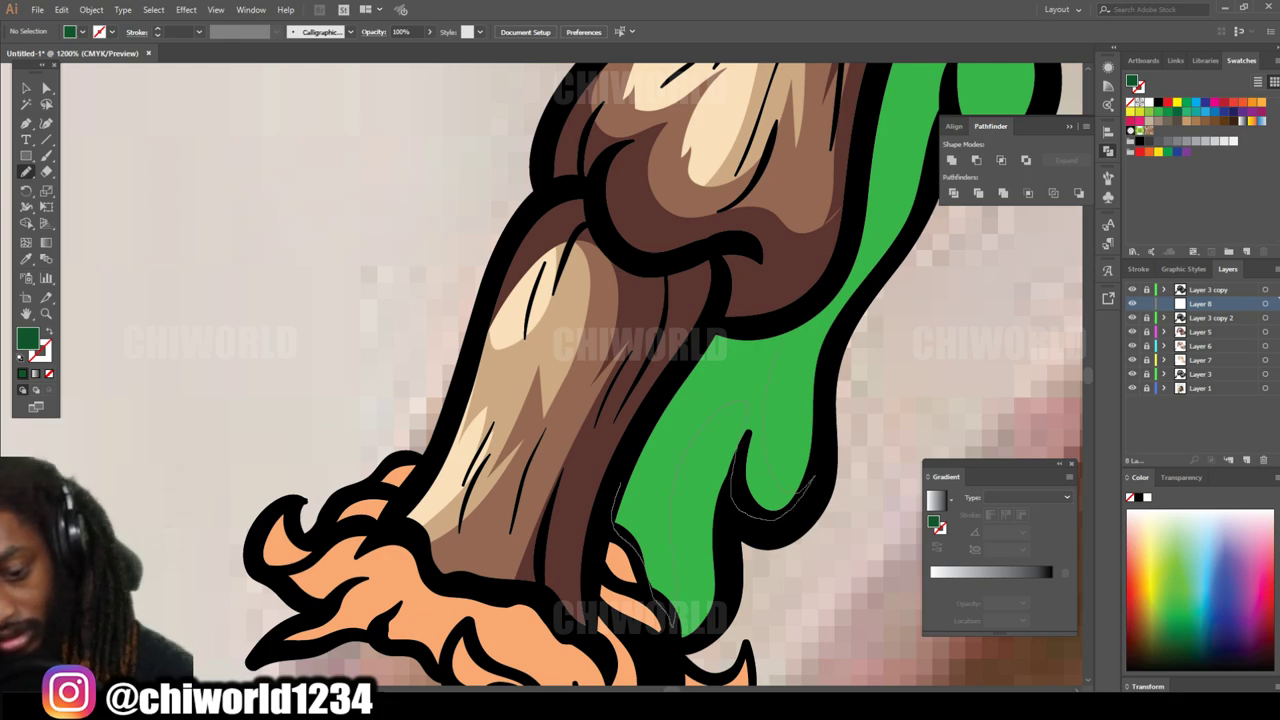
Step: Shade the finger's slime and a nearby drip with dark green shadow shapes
drag(808, 482, 808, 484)
scroll(700, 450, down, 5)
scroll(640, 420, up, 5)
drag(445, 512, 580, 388)
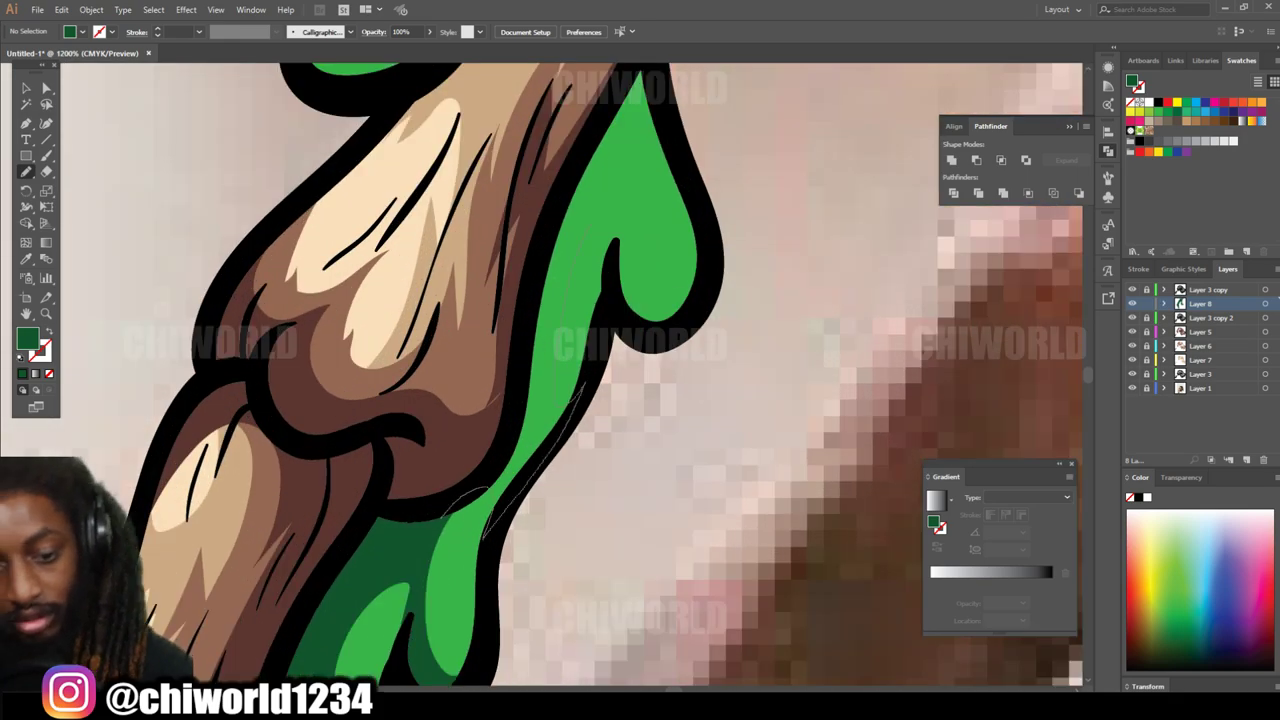
drag(604, 215, 620, 100)
Step: Shade the top of the green slime cap in dark green
scroll(620, 100, down, 5)
scroll(80, 75, up, 6)
scroll(540, 300, up, 3)
drag(325, 452, 556, 158)
drag(728, 298, 330, 450)
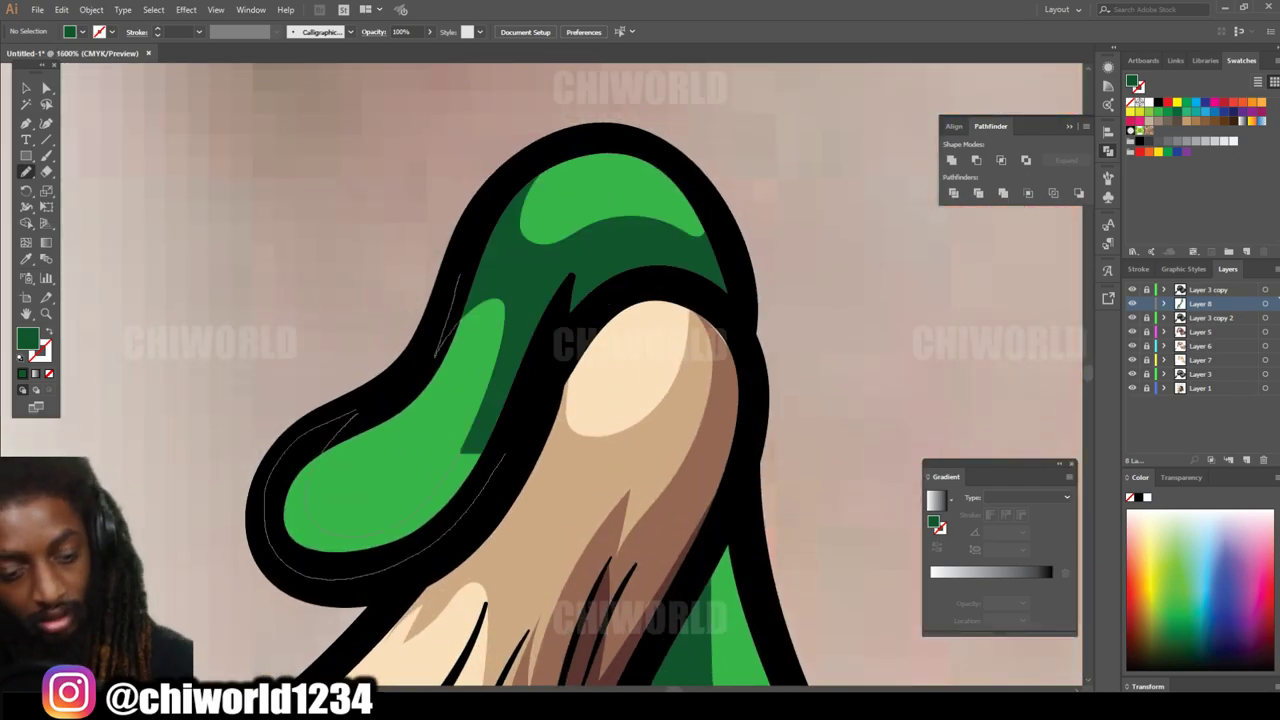
Step: Trace a dark green shadow along the drip's bottom and left edge
scroll(400, 450, down, 6)
scroll(640, 340, up, 5)
scroll(664, 576, up, 3)
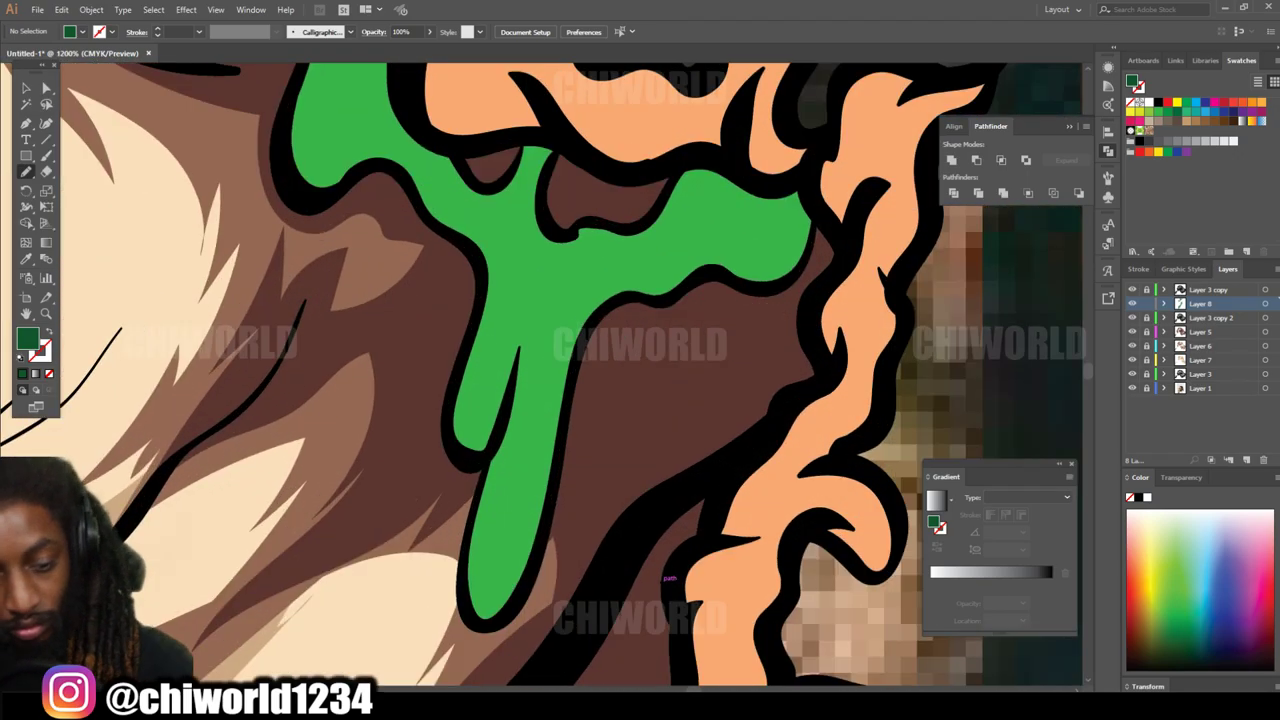
drag(517, 603, 530, 562)
scroll(530, 562, up, 3)
drag(510, 505, 482, 572)
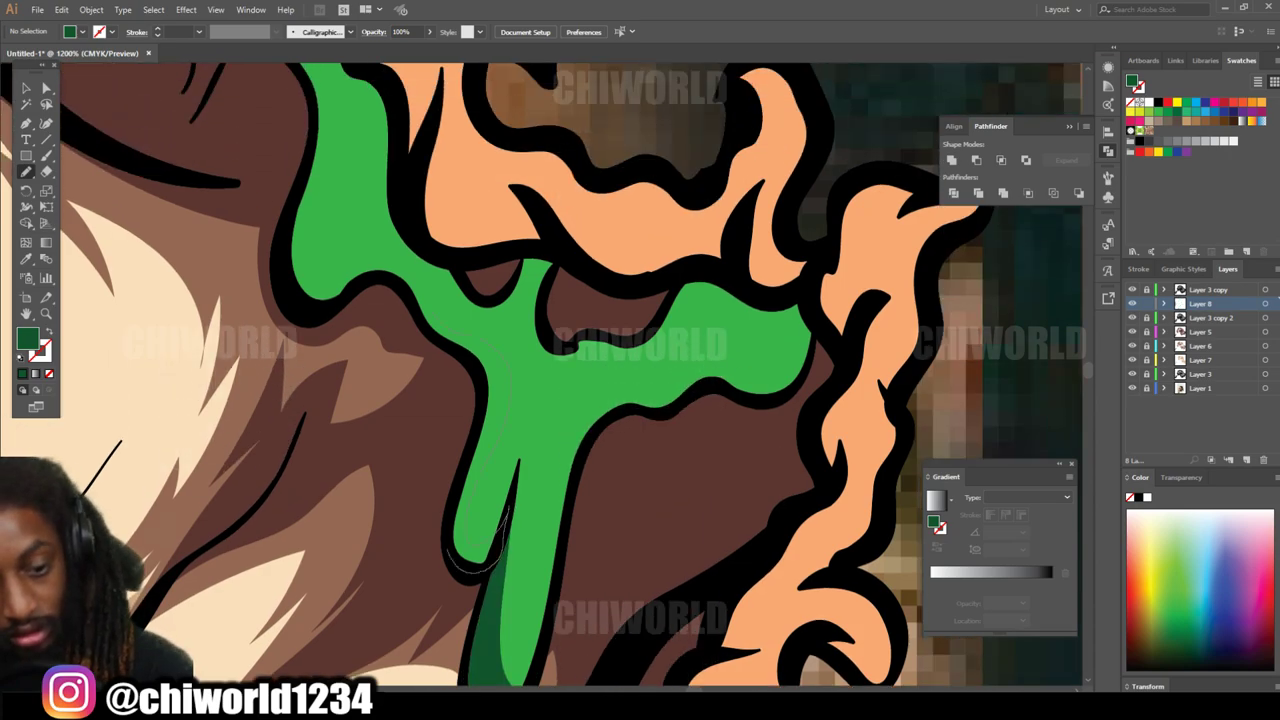
drag(336, 296, 500, 515)
scroll(500, 515, up, 3)
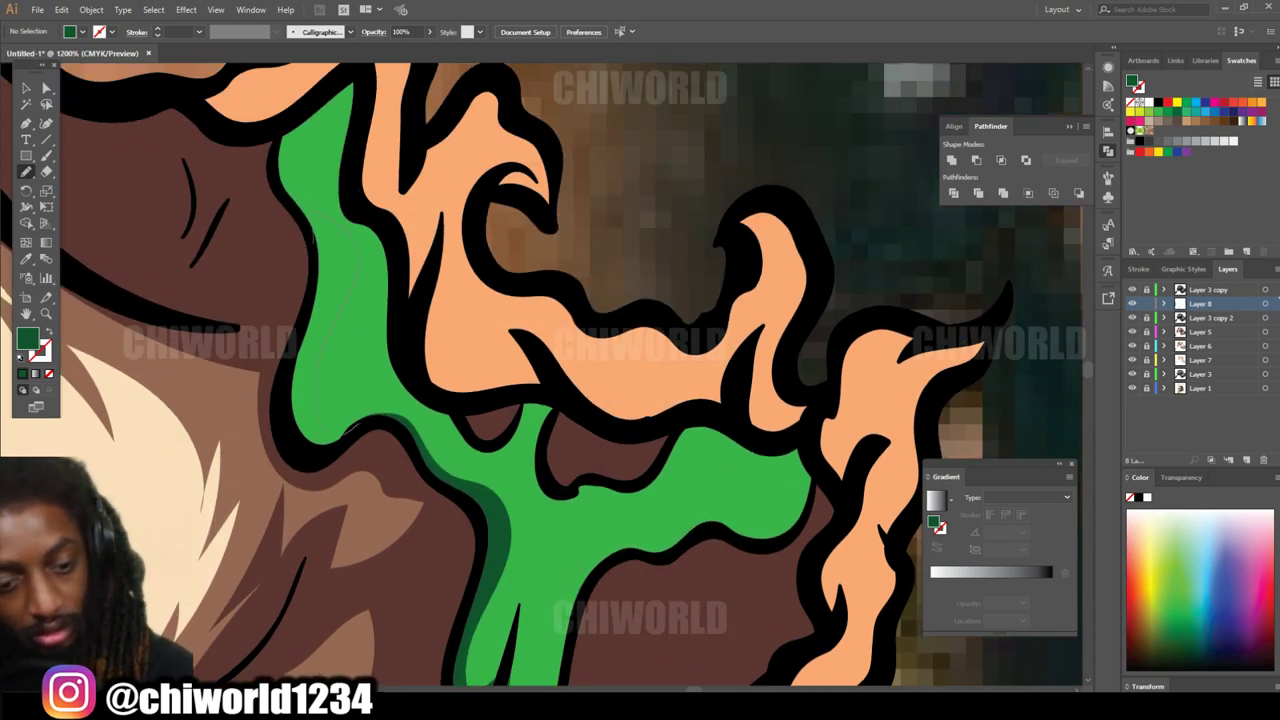
drag(312, 240, 306, 250)
scroll(306, 250, up, 3)
drag(294, 198, 275, 270)
drag(332, 322, 296, 205)
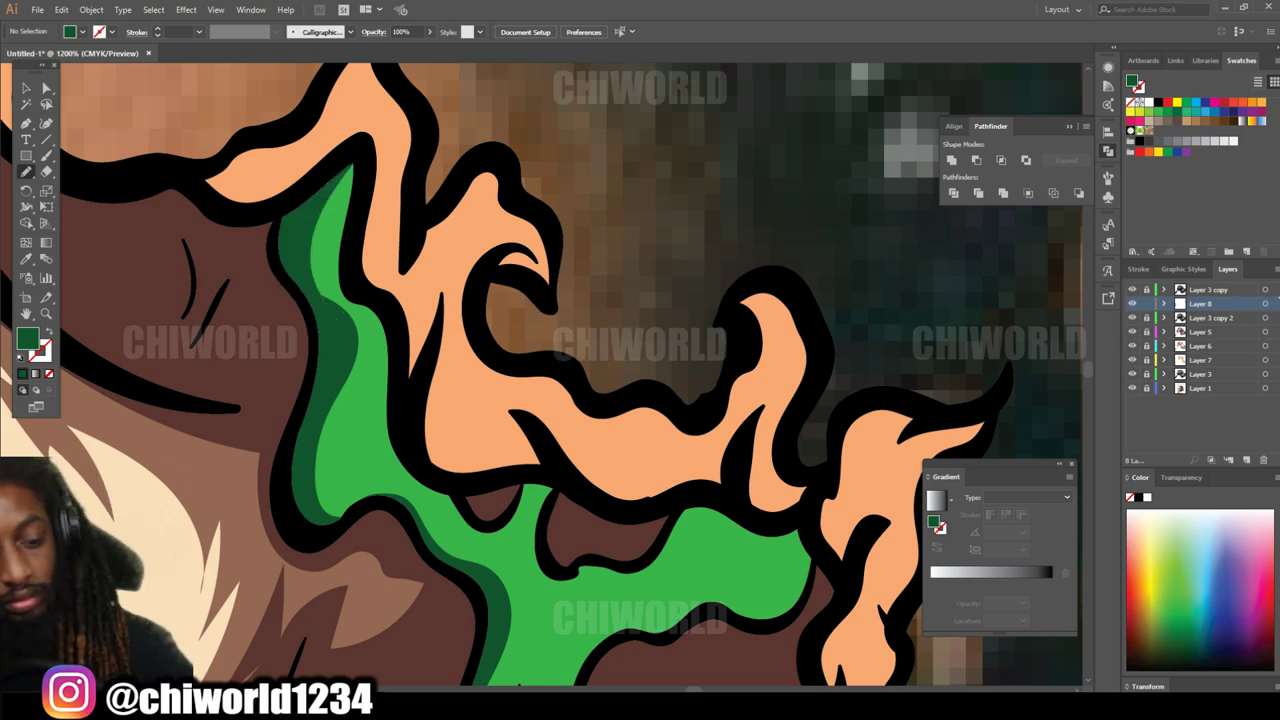
Step: Add two dark green shadow loops on the drip and trace the next one
key(ctrl+plus)
key(ctrl+plus)
drag(404, 505, 800, 440)
scroll(800, 440, up, 2)
mouse_move(470, 430)
mouse_down()
mouse_move(800, 350)
mouse_move(492, 410)
mouse_move(290, 520)
mouse_move(300, 275)
mouse_move(350, 440)
mouse_up()
key(ctrl+minus)
key(ctrl+minus)
scroll(560, 400, up, 3)
scroll(490, 420, up, 3)
mouse_move(400, 330)
mouse_down()
mouse_move(415, 380)
mouse_move(640, 500)
mouse_move(400, 335)
mouse_up()
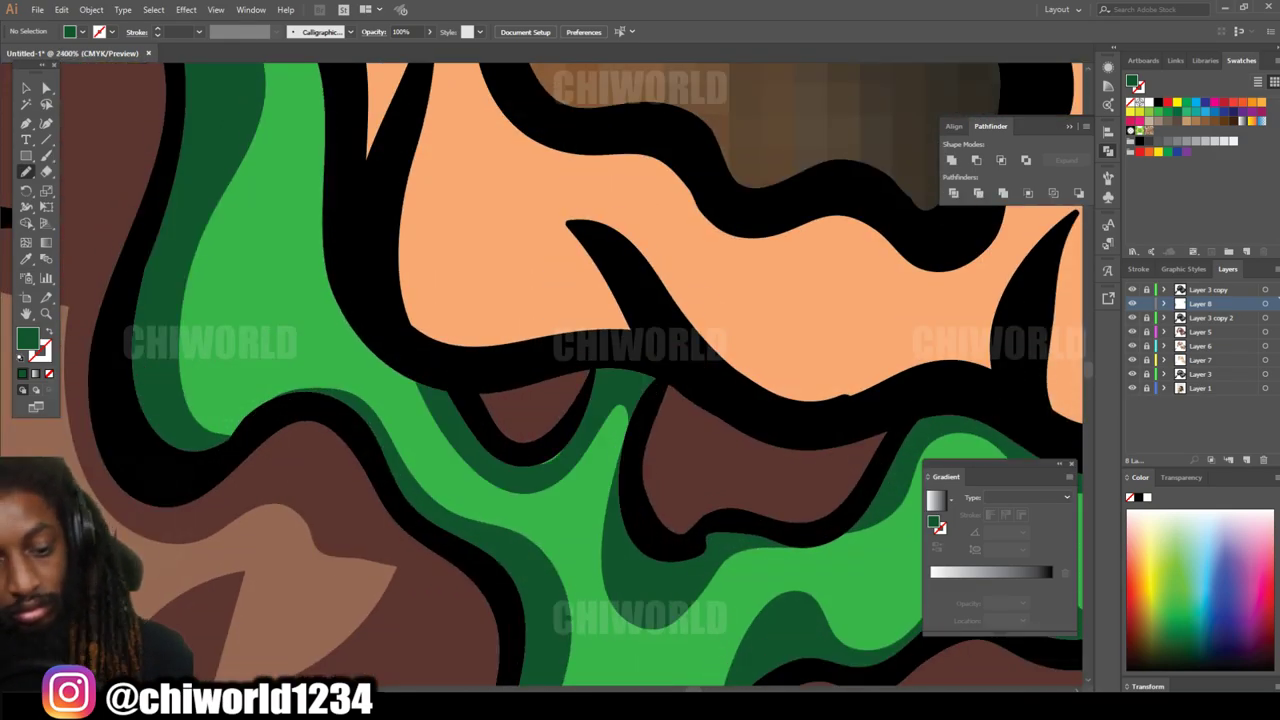
Step: Shade up across a drip, along the long drip's edge, and the lower drop
key(ctrl+minus)
key(ctrl+minus)
scroll(540, 375, up, 3)
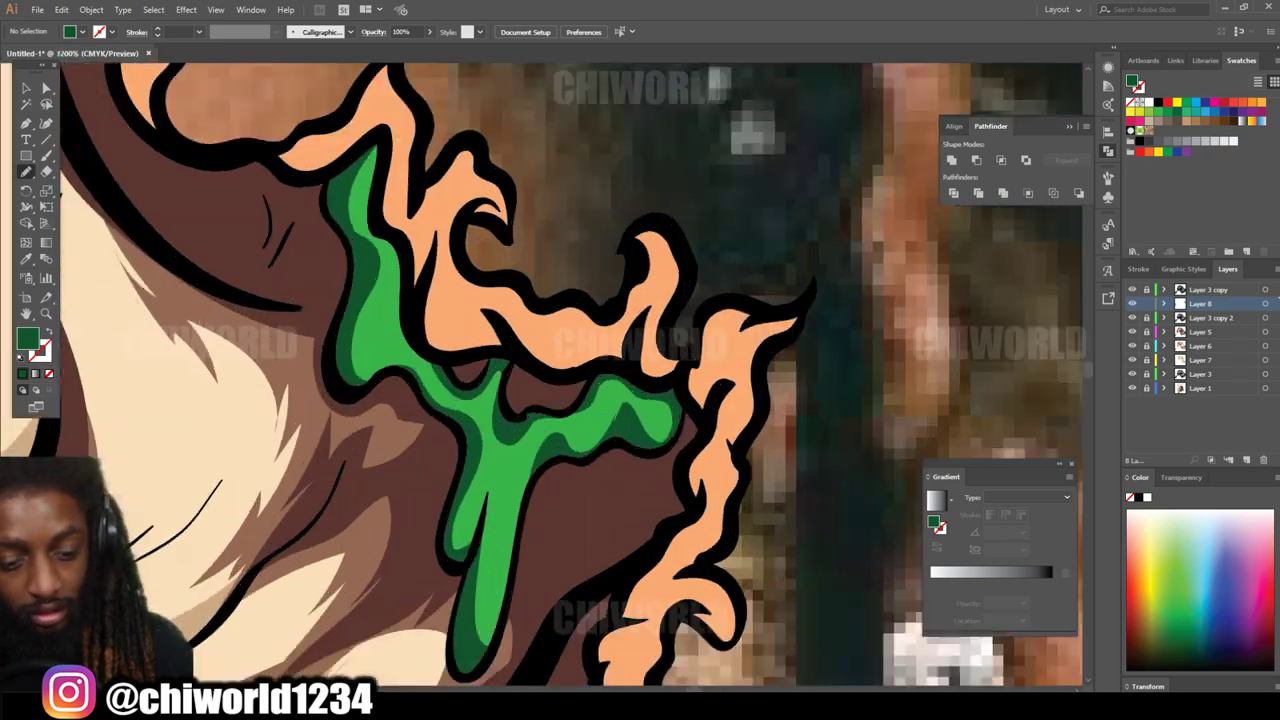
mouse_move(478, 532)
mouse_down()
mouse_move(540, 286)
mouse_move(455, 188)
mouse_up()
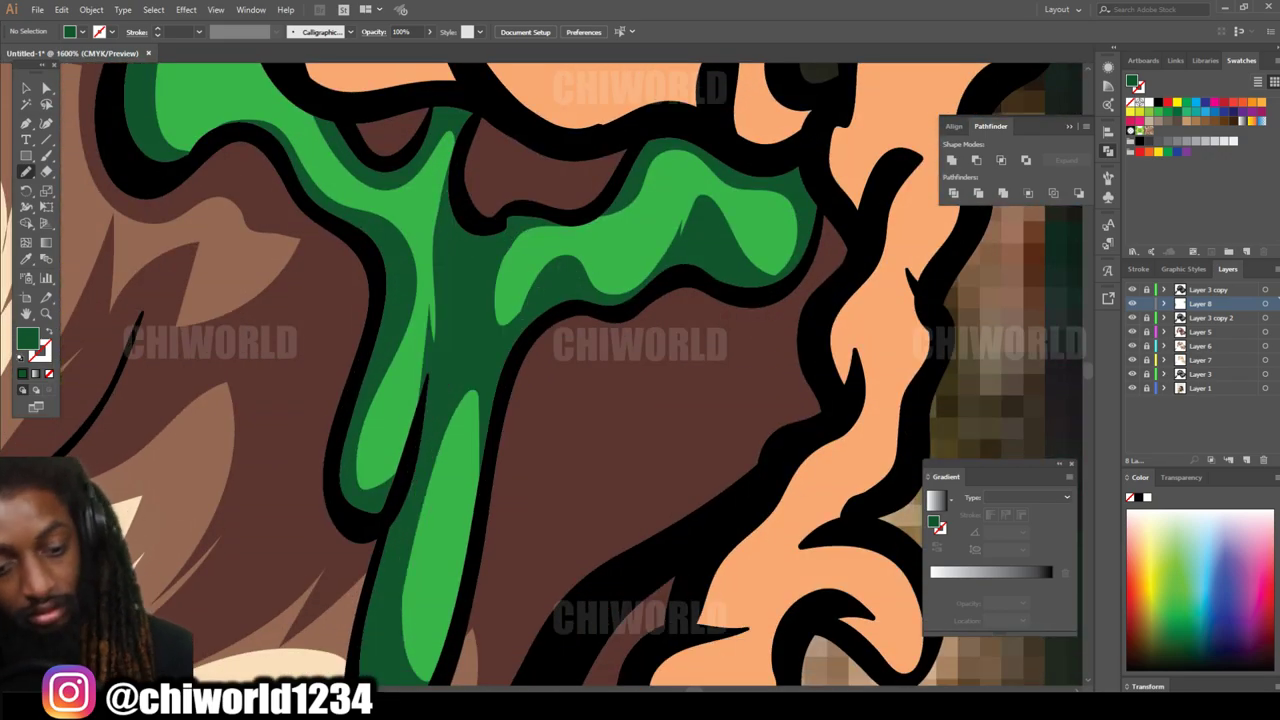
key(ctrl+minus)
key(ctrl+minus)
key(ctrl+minus)
scroll(540, 375, up, 5)
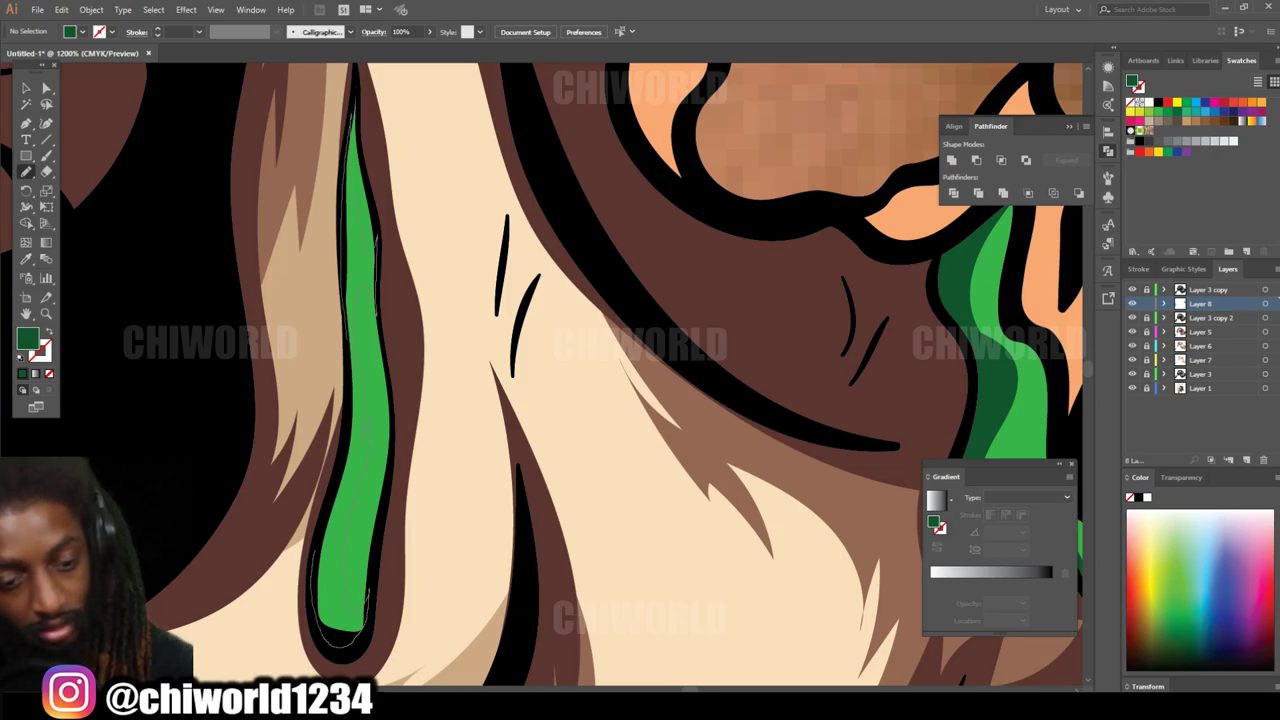
drag(343, 480, 343, 340)
key(ctrl+minus)
scroll(474, 648, up, 4)
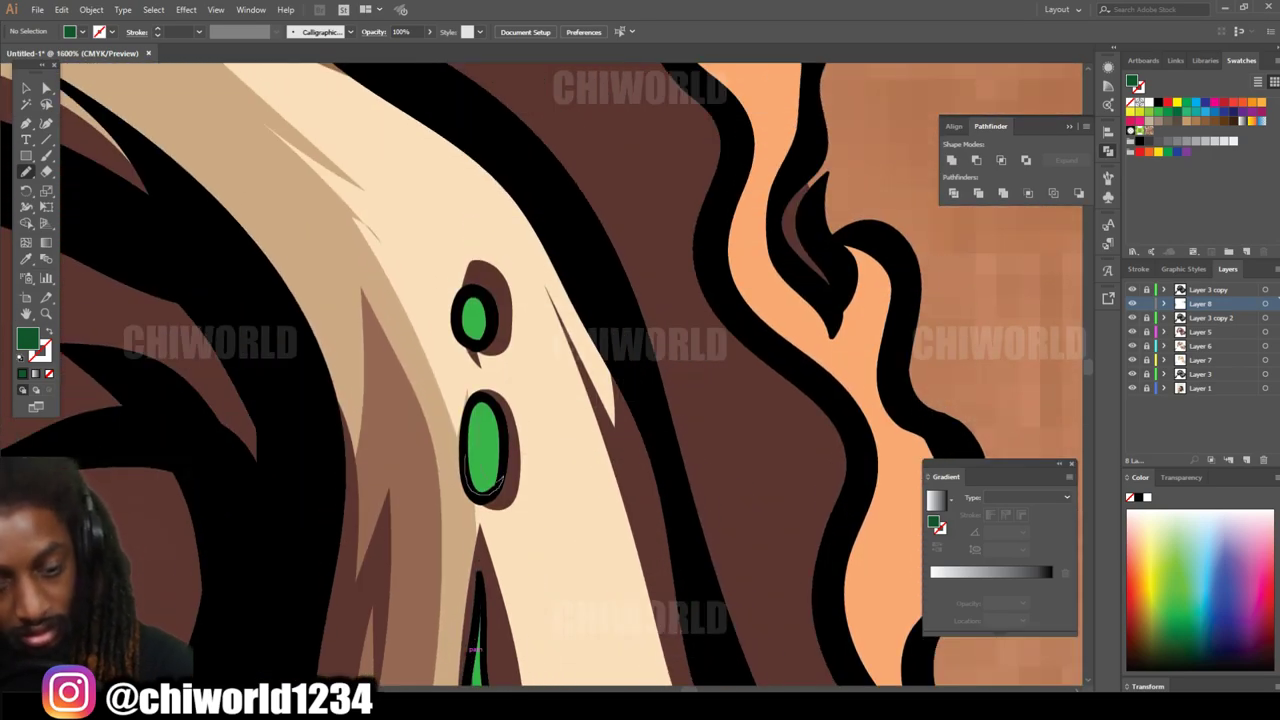
drag(488, 492, 466, 420)
Step: Shade around the drip's hole and along its left and upper black edges
key(ctrl+minus)
scroll(540, 375, up, 3)
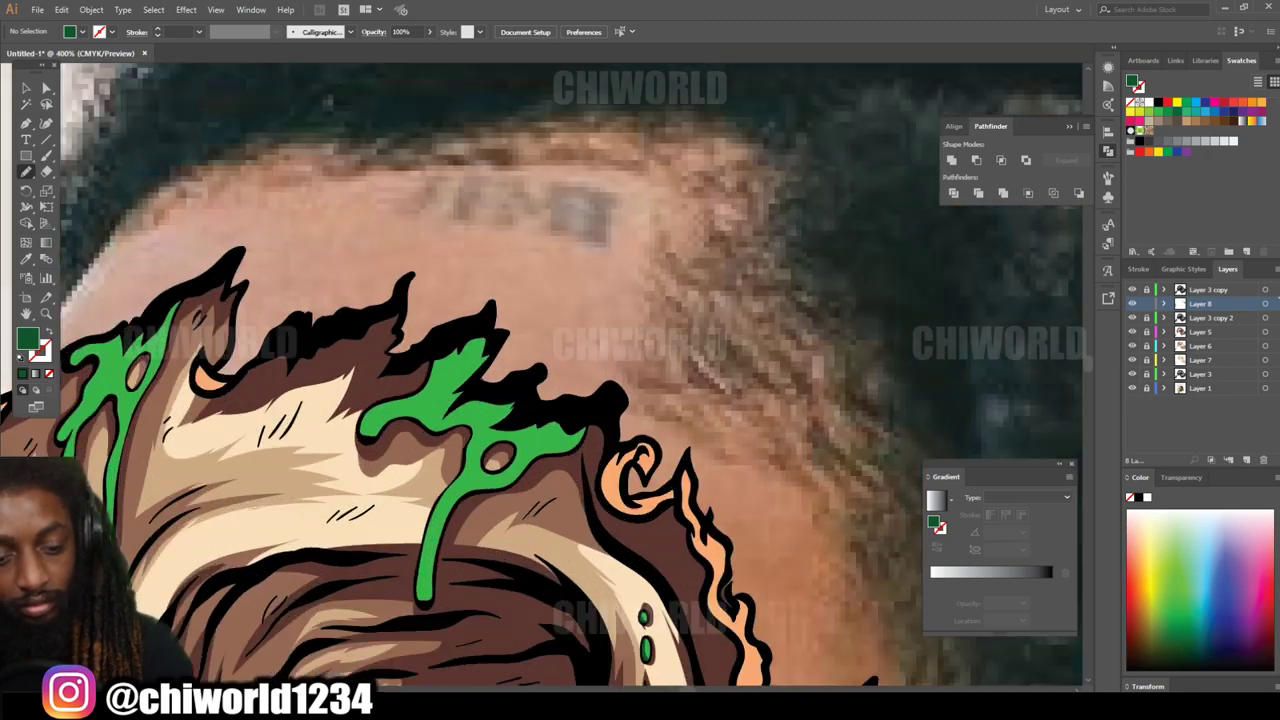
scroll(479, 483, up, 4)
drag(618, 345, 555, 432)
scroll(512, 601, down, 2)
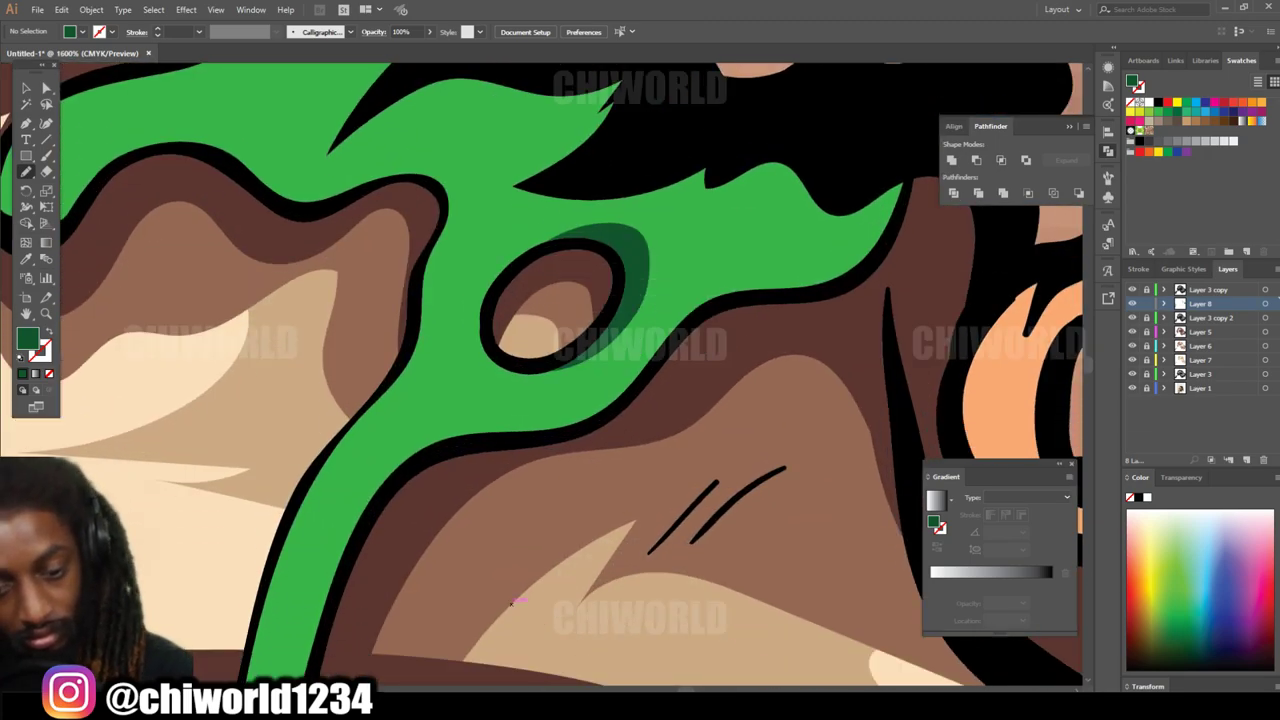
scroll(512, 601, down, 6)
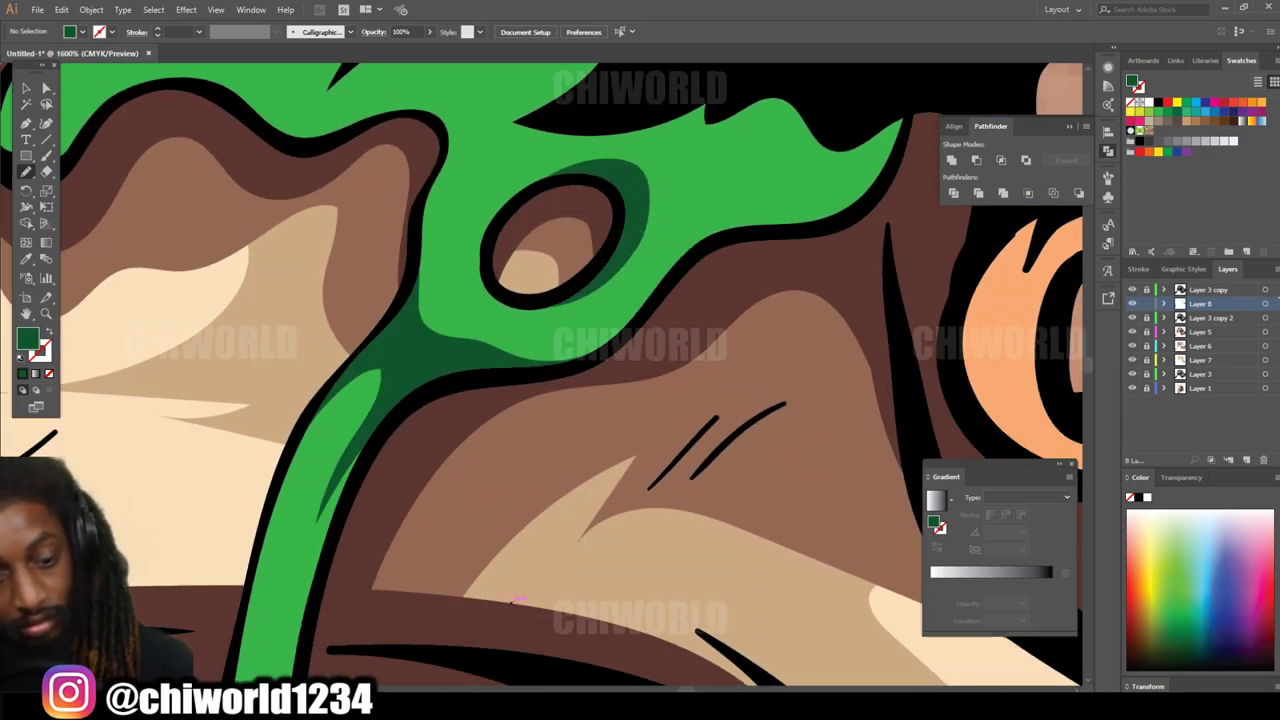
mouse_move(222, 625)
mouse_down()
mouse_move(296, 608)
mouse_move(330, 370)
mouse_up()
scroll(330, 370, up, 10)
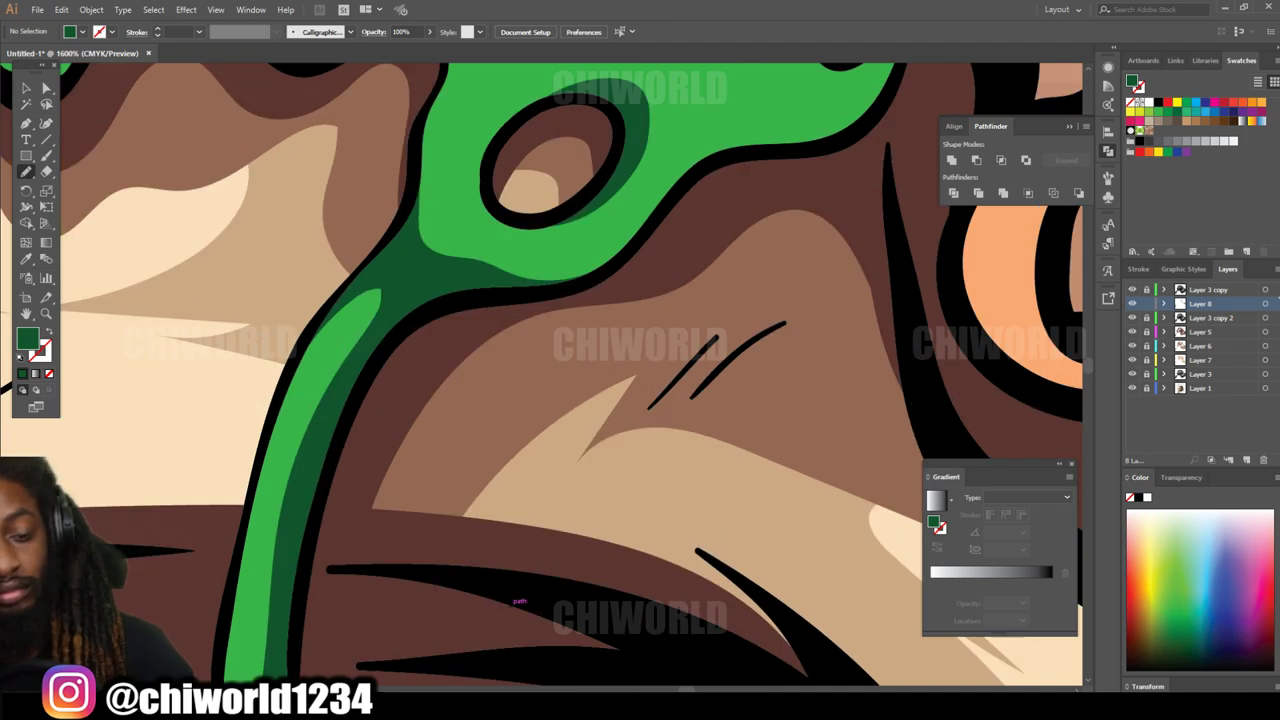
drag(618, 368, 906, 332)
drag(838, 388, 640, 380)
Step: Fill a dark green shadow across the green shape, closing it along the black edge
scroll(640, 400, up, 2)
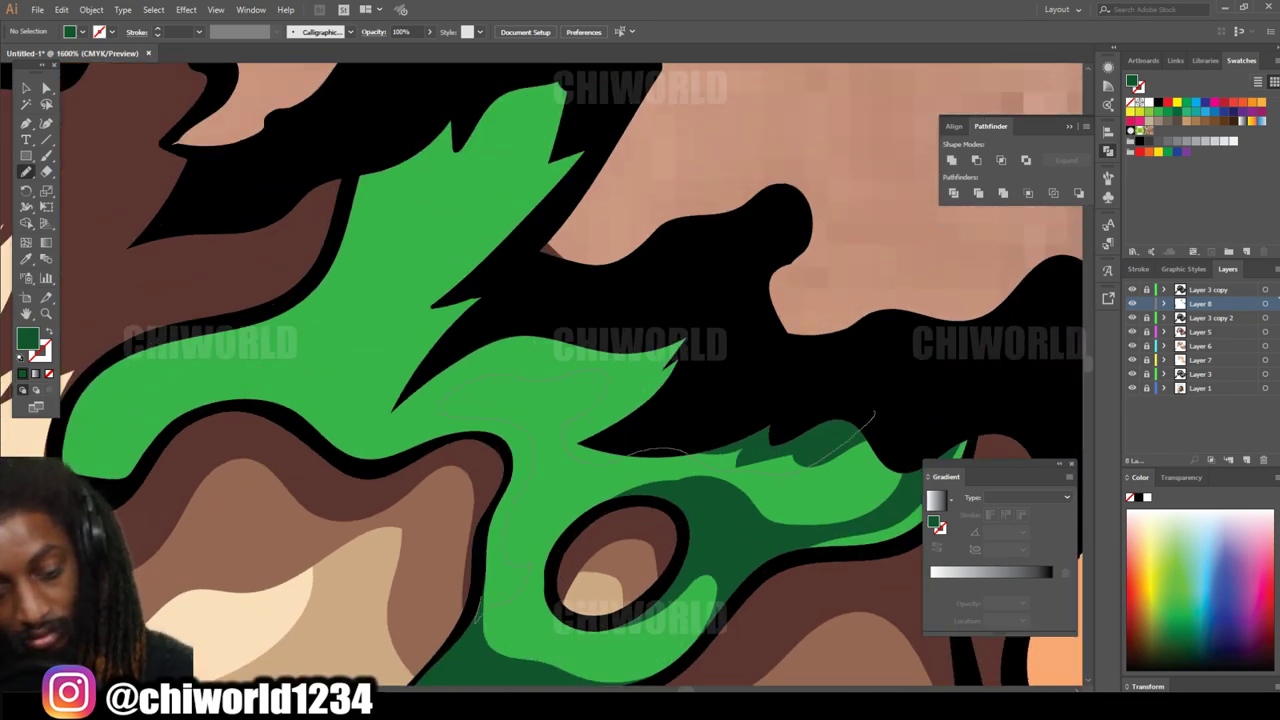
drag(875, 412, 872, 418)
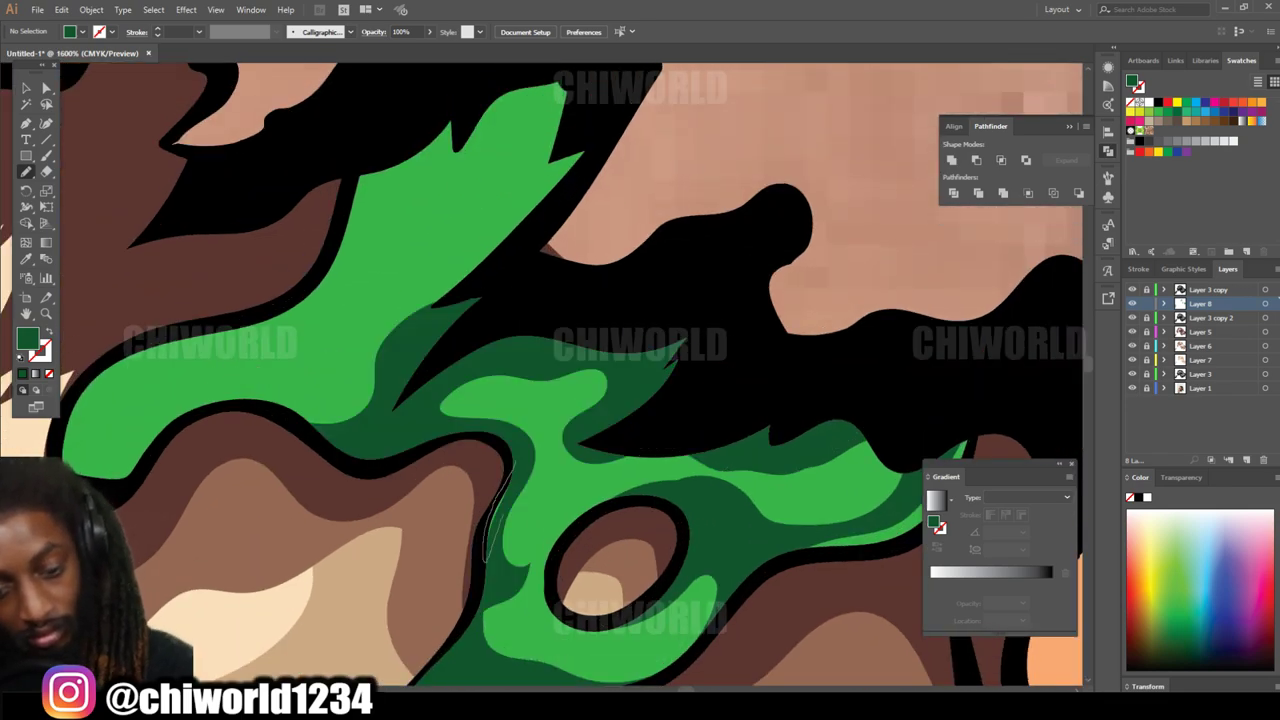
scroll(500, 465, up, 4)
drag(615, 600, 615, 600)
scroll(615, 600, down, 5)
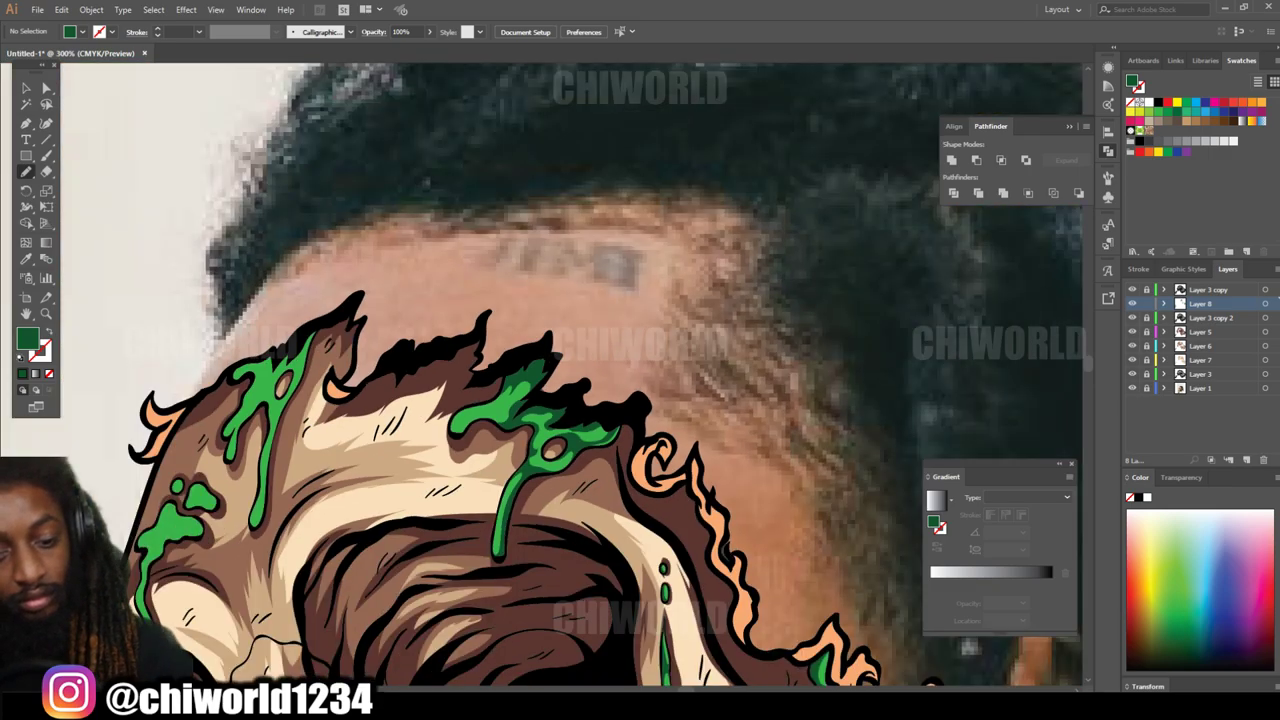
scroll(720, 625, up, 5)
drag(575, 598, 518, 625)
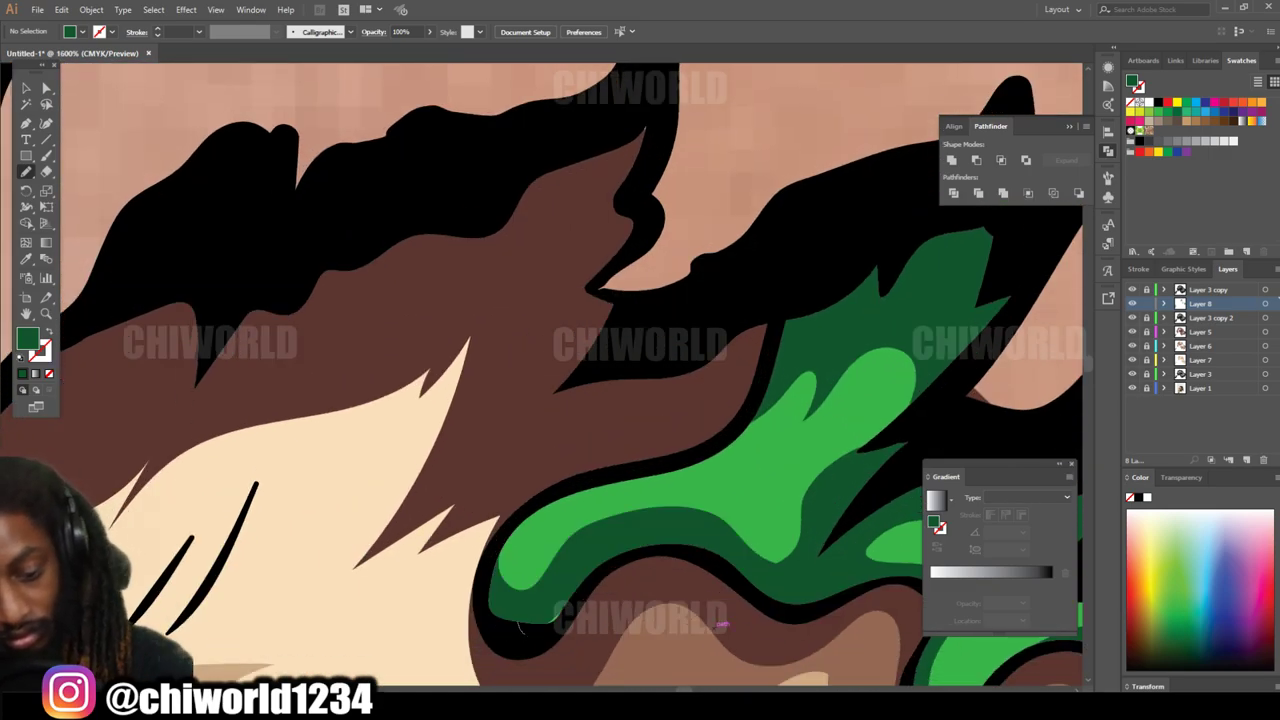
scroll(720, 625, down, 5)
scroll(720, 625, up, 5)
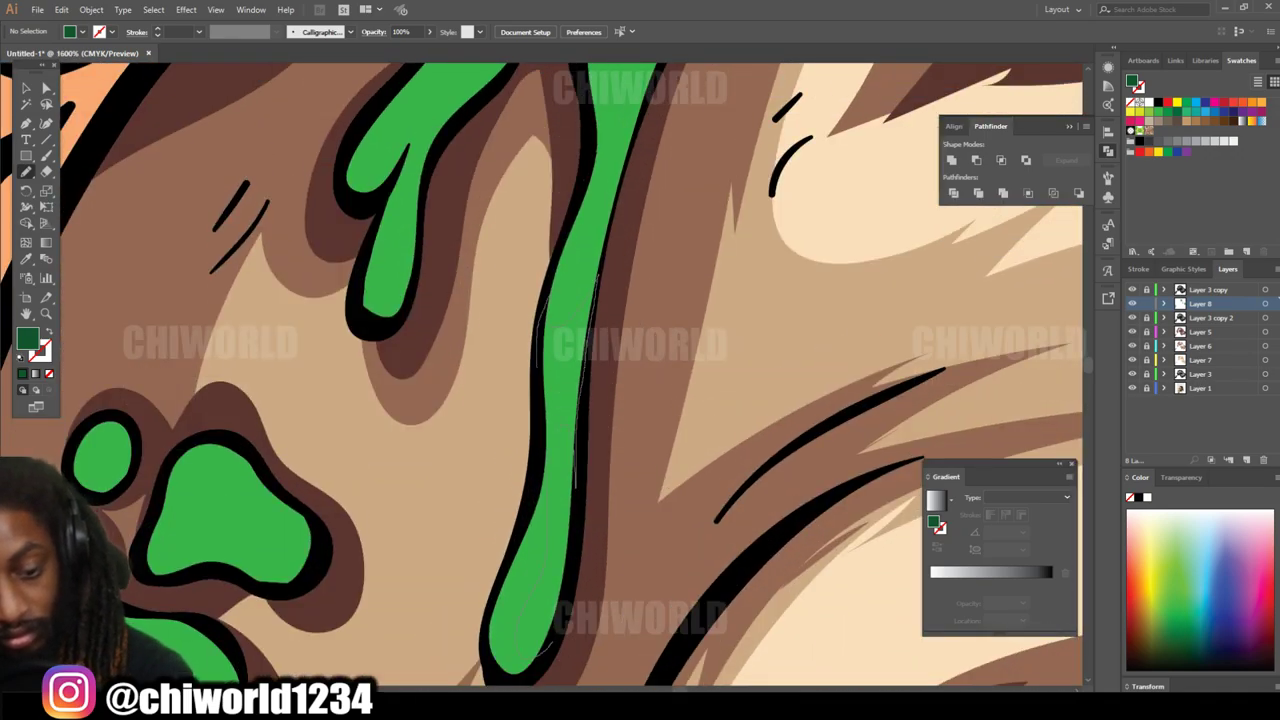
scroll(640, 370, down, 3)
scroll(700, 420, up, 4)
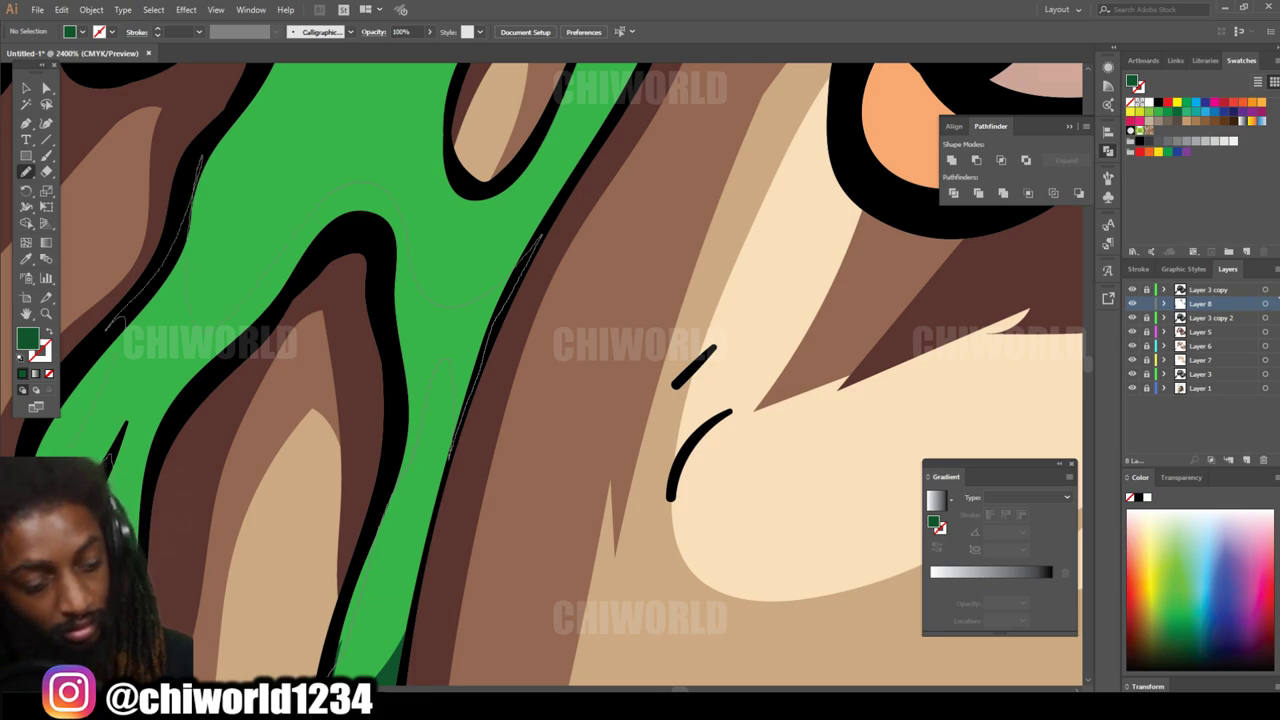
Step: Shade the drips' right edges dark green, leaving lighter green highlights
mouse_move(185, 400)
mouse_down()
mouse_move(385, 235)
mouse_move(398, 580)
mouse_up()
scroll(570, 370, down, 3)
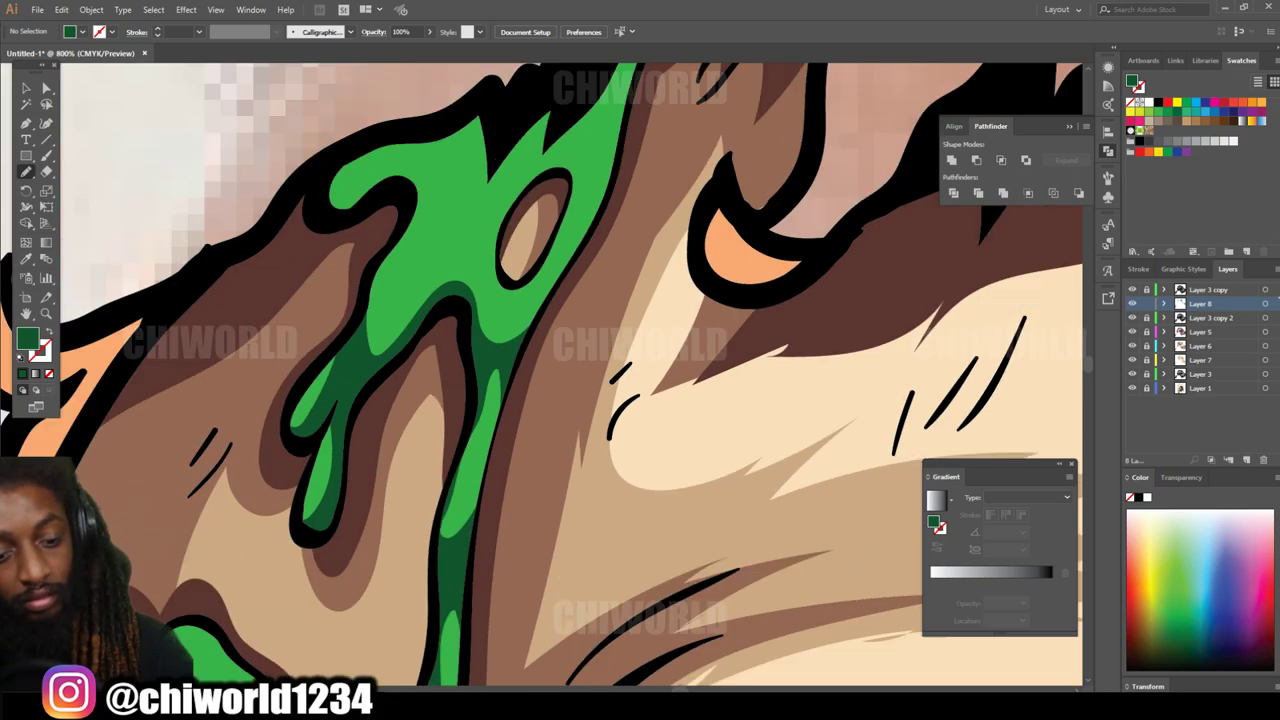
scroll(570, 370, up, 3)
scroll(570, 370, up, 2)
drag(785, 110, 700, 350)
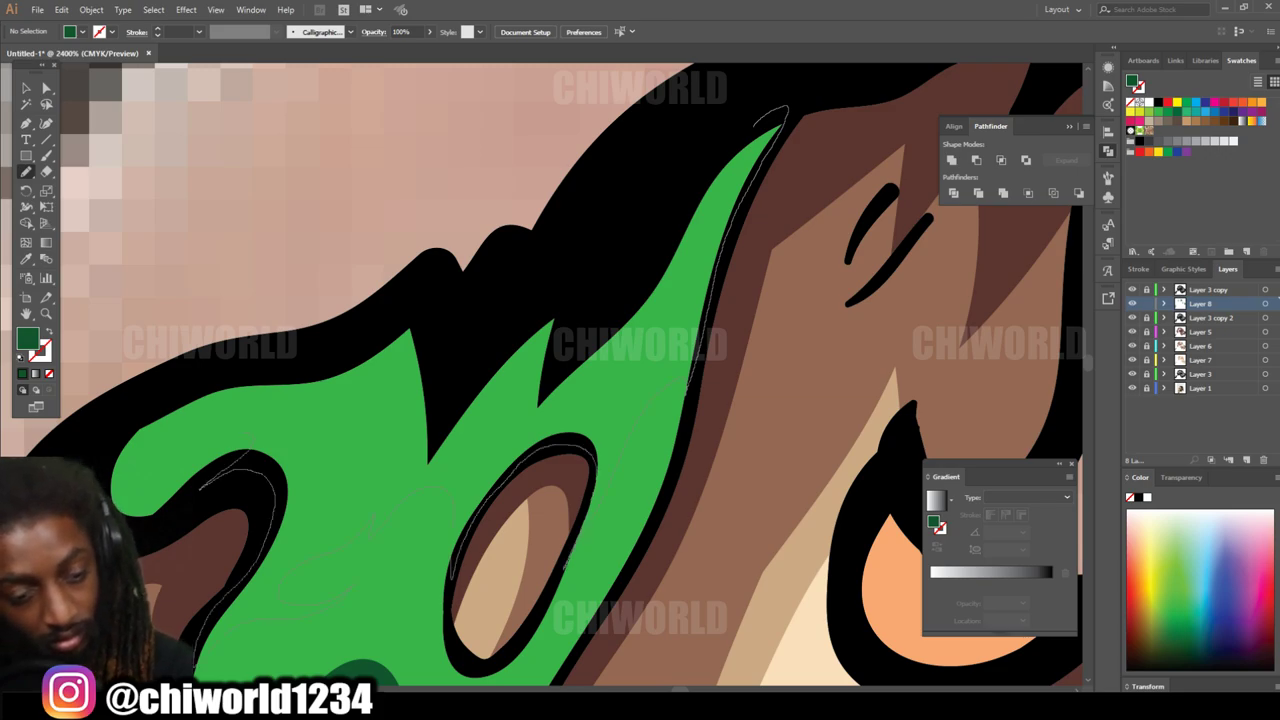
scroll(570, 370, down, 8)
scroll(568, 636, up, 8)
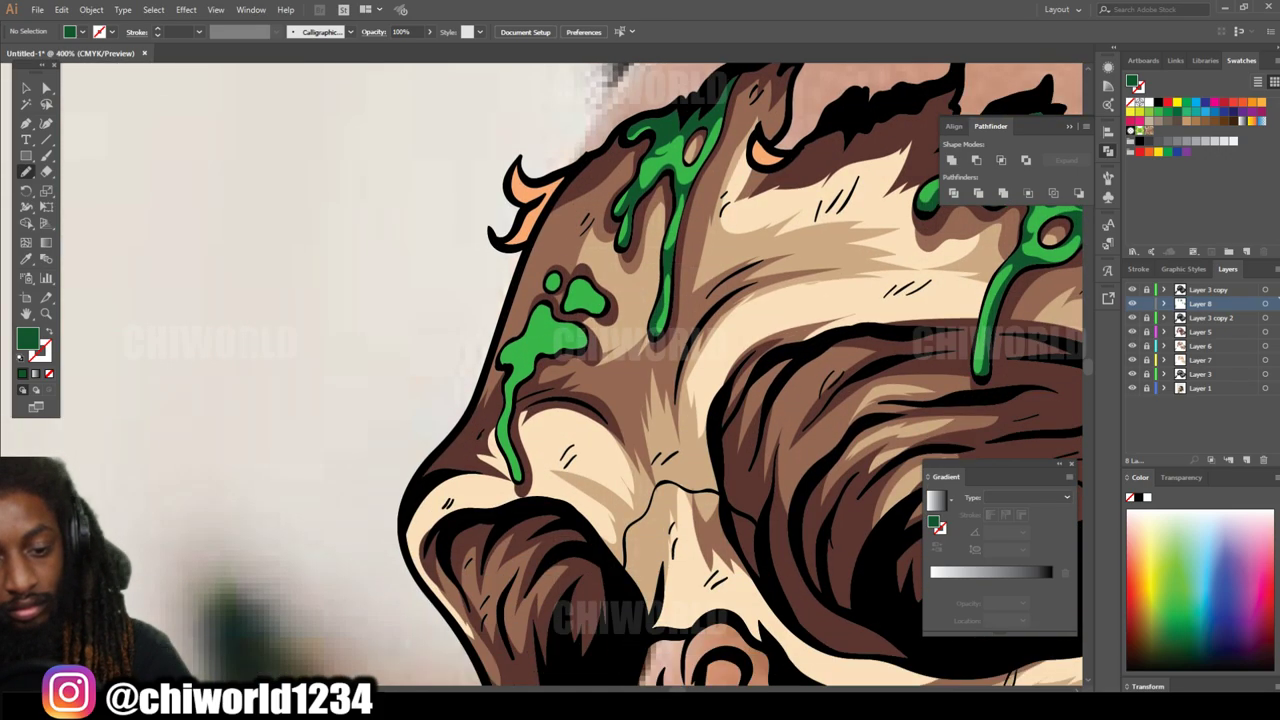
mouse_move(572, 605)
mouse_down()
mouse_move(467, 200)
mouse_move(562, 630)
mouse_up()
scroll(560, 400, down, 5)
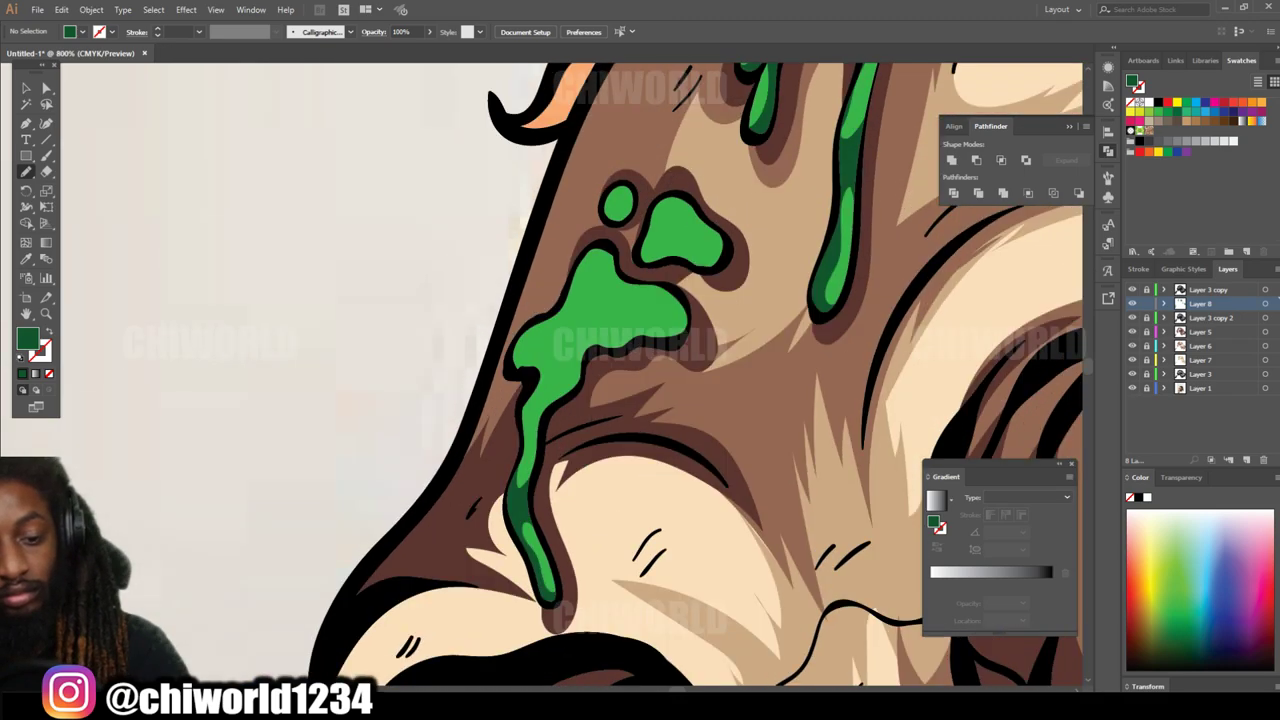
scroll(500, 450, up, 5)
mouse_move(470, 580)
mouse_down()
mouse_move(578, 508)
mouse_move(660, 372)
mouse_move(840, 322)
mouse_move(968, 212)
mouse_up()
drag(535, 575, 470, 585)
Step: Shade around the green blob, its bottom and the small blob
scroll(600, 400, up, 3)
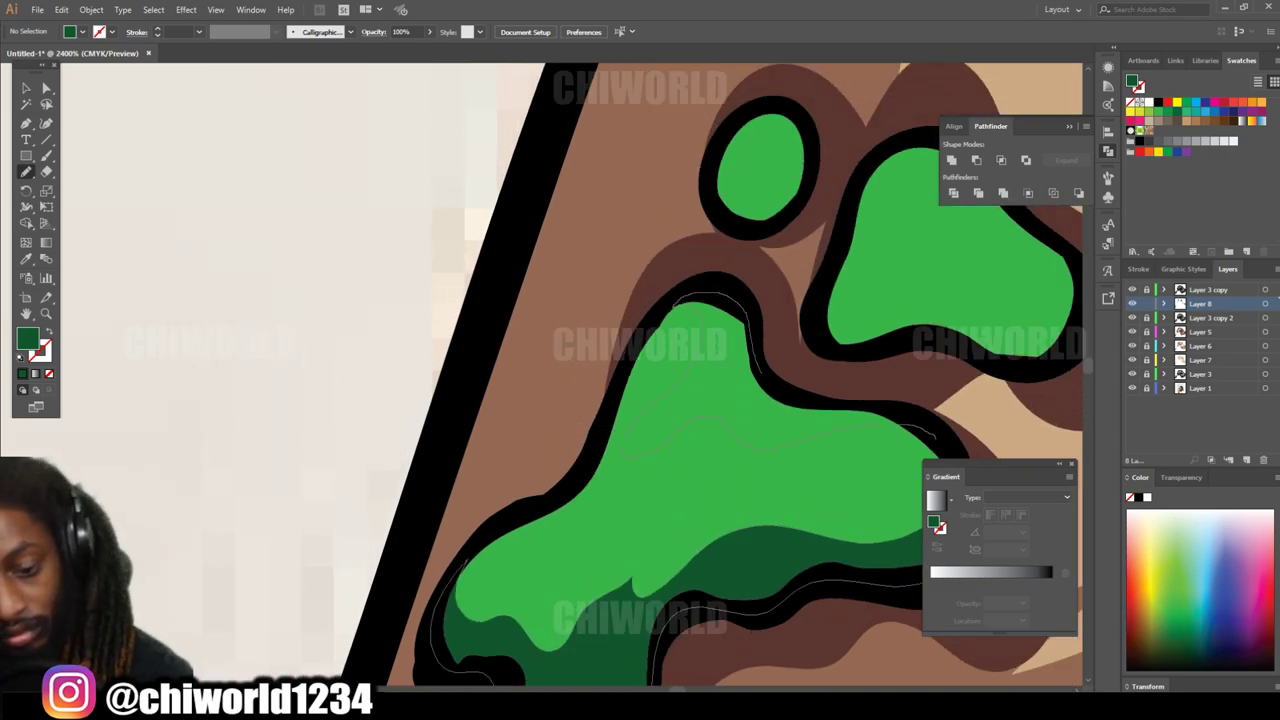
drag(935, 435, 640, 440)
scroll(600, 400, down, 5)
mouse_move(445, 555)
mouse_down()
mouse_move(536, 600)
mouse_move(705, 545)
mouse_move(450, 565)
mouse_up()
drag(385, 370, 345, 470)
scroll(600, 400, down, 10)
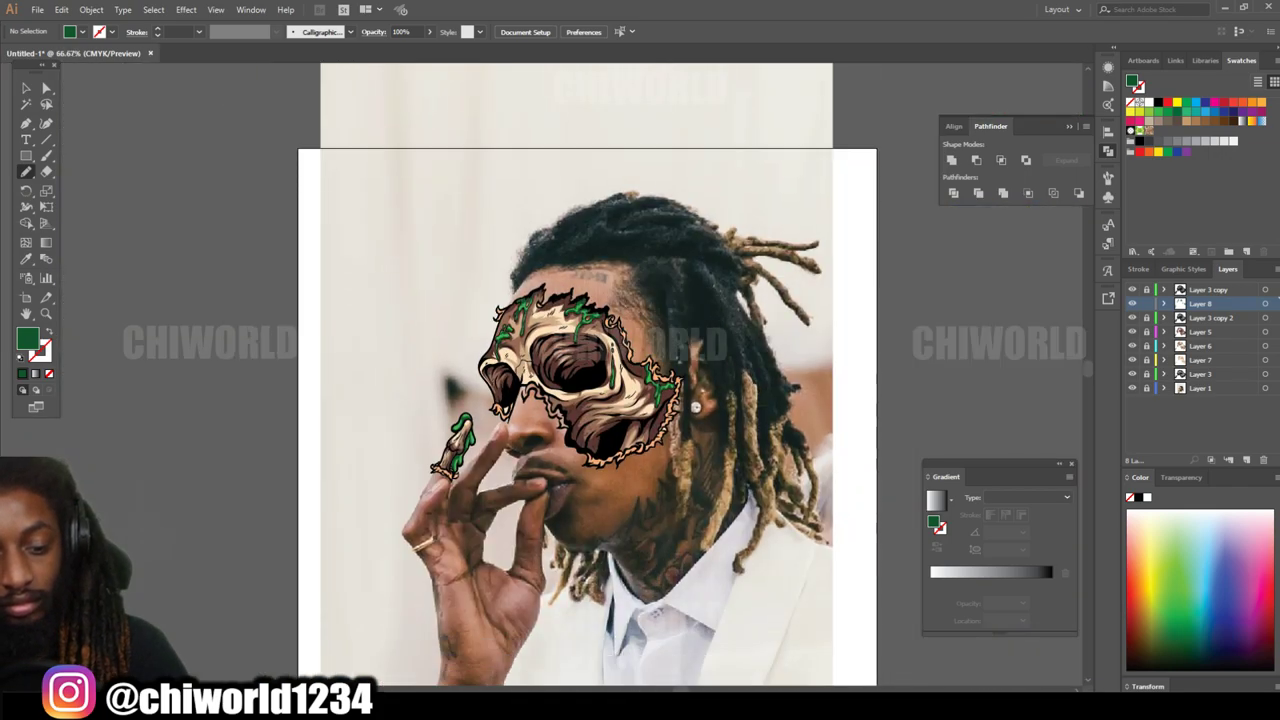
scroll(600, 400, up, 2)
double_click(27, 340)
Step: Sample the skull's orange outline colour and change the fill to dark brown
key(Escape)
key(i)
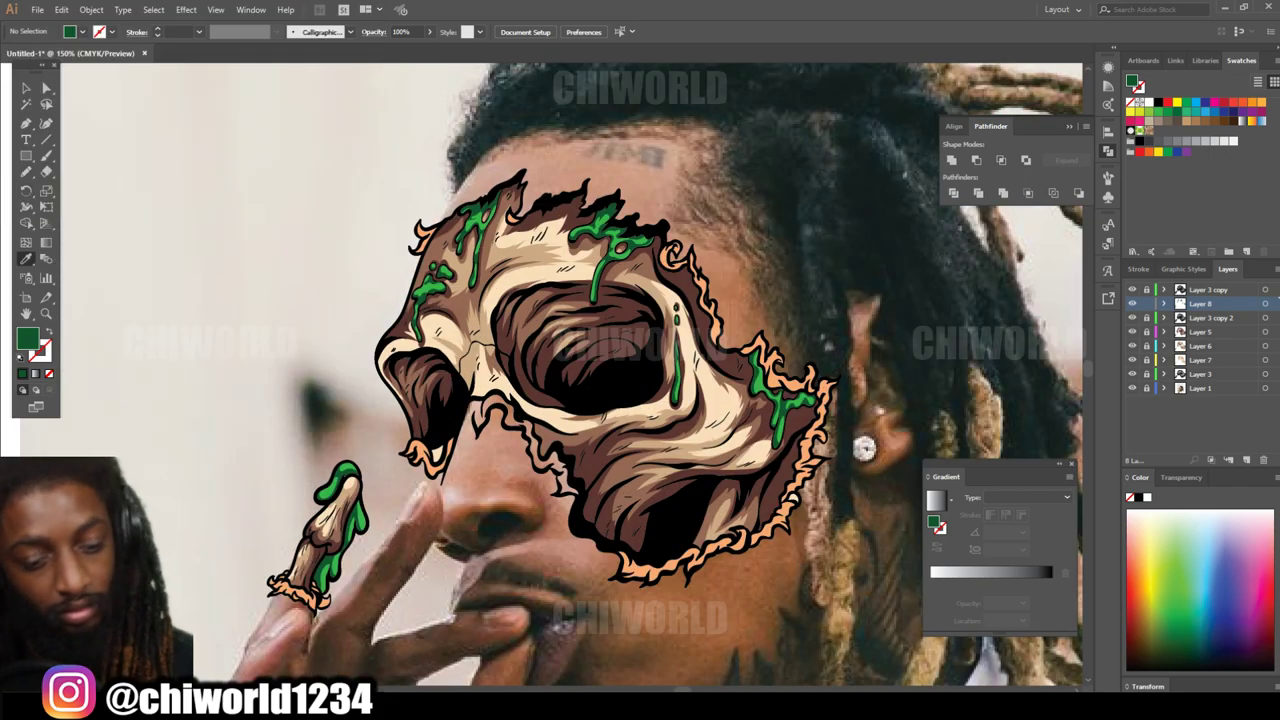
click(442, 465)
double_click(27, 340)
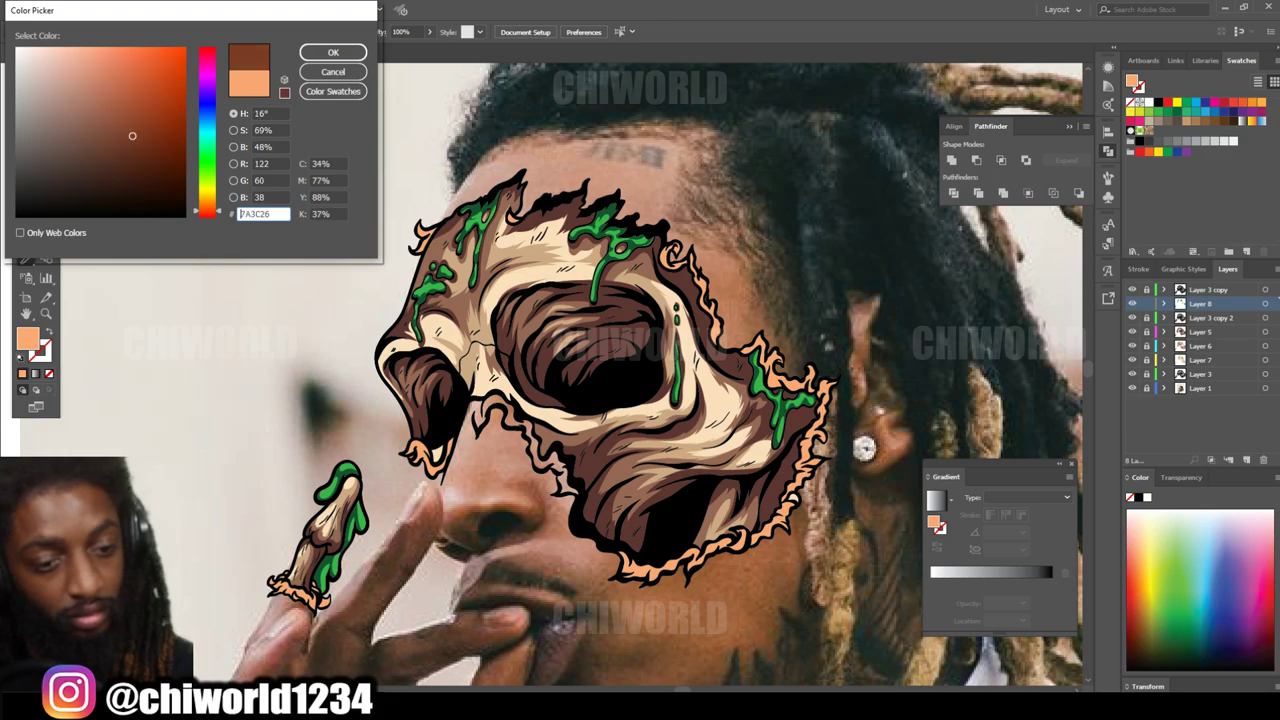
key(Return)
scroll(720, 400, down, 2)
scroll(720, 400, up, 8)
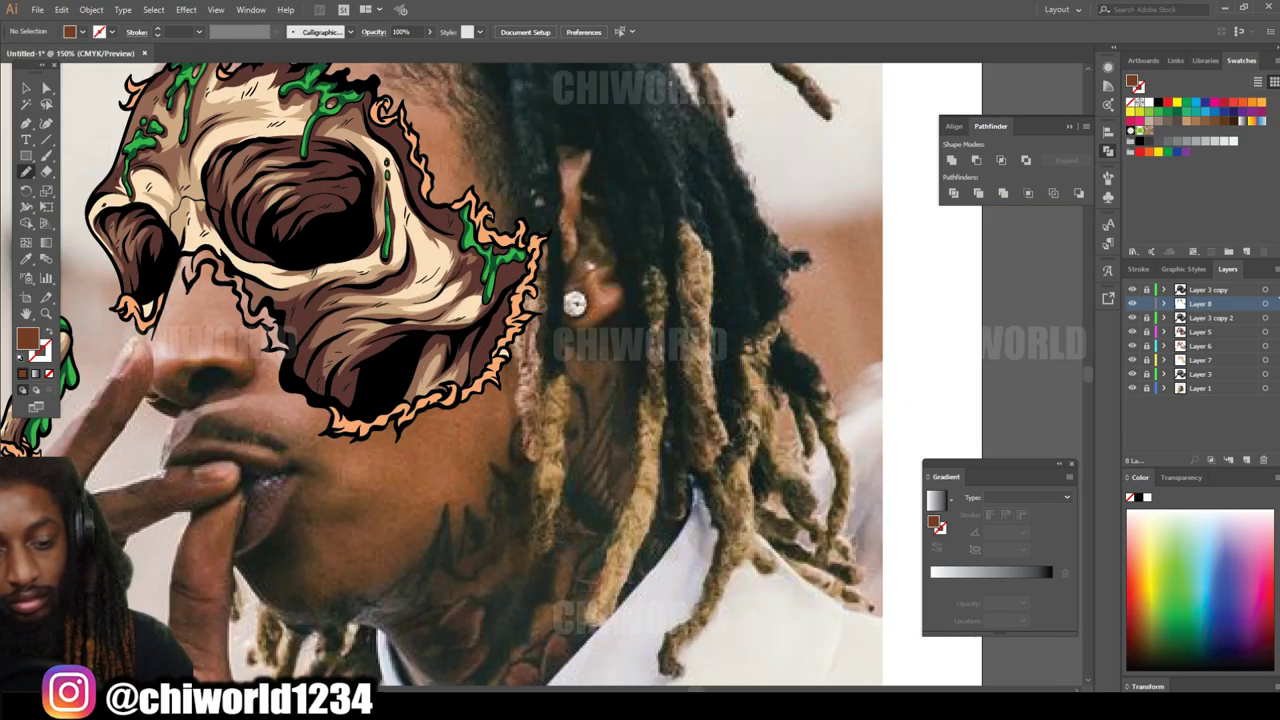
scroll(540, 375, down, 2)
scroll(540, 375, left, 4)
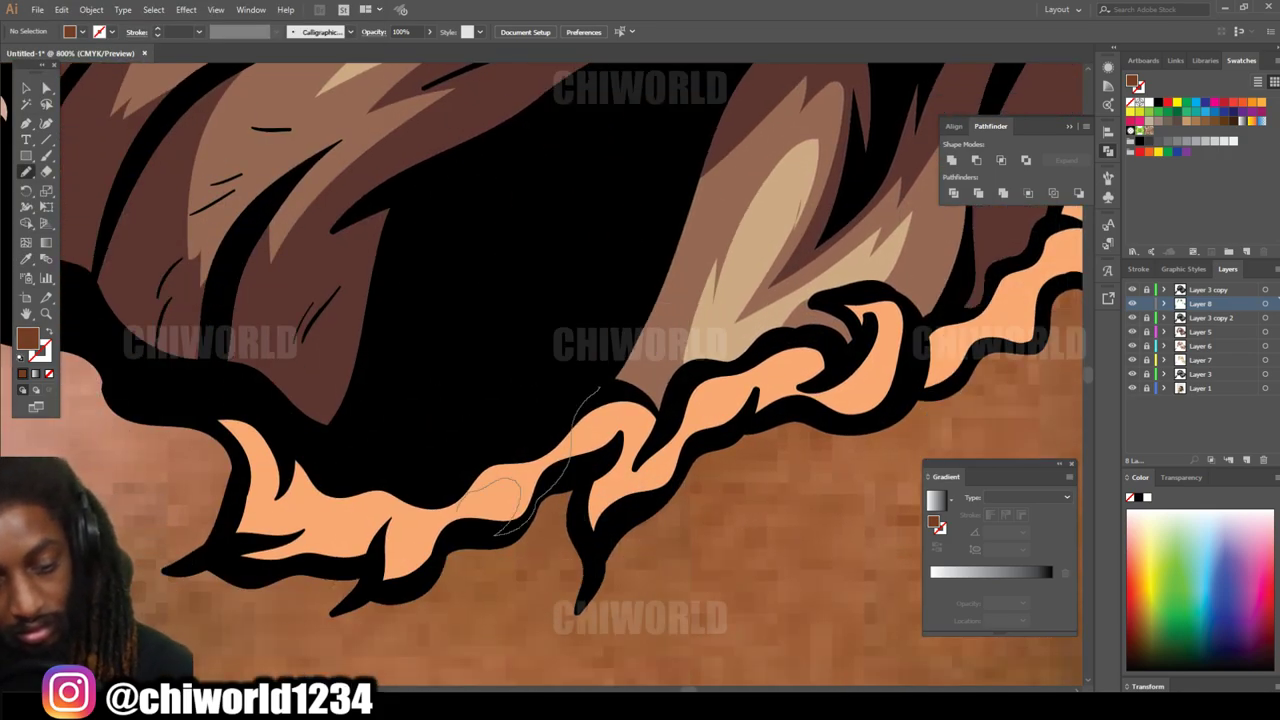
Step: Draw Blob Brush detail strokes along the lower jaw's flame edging
drag(200, 413, 240, 463)
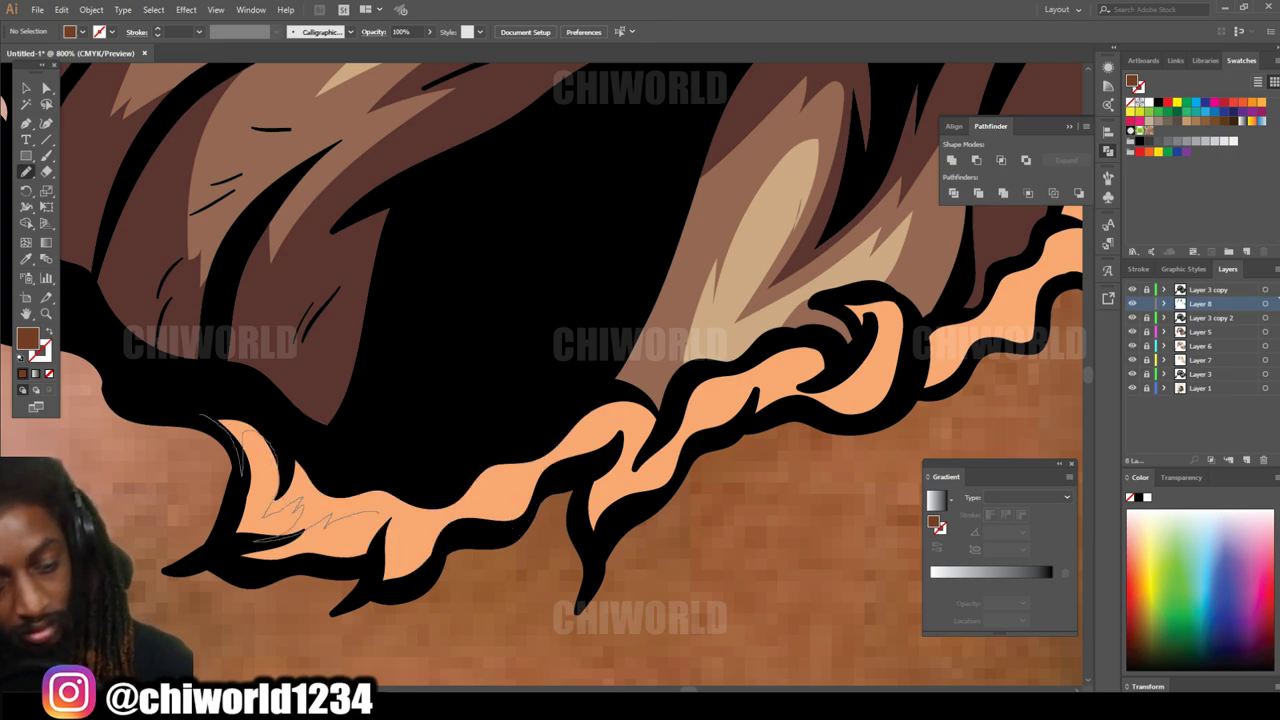
mouse_move(612, 438)
mouse_down()
mouse_move(385, 445)
mouse_move(220, 412)
mouse_up()
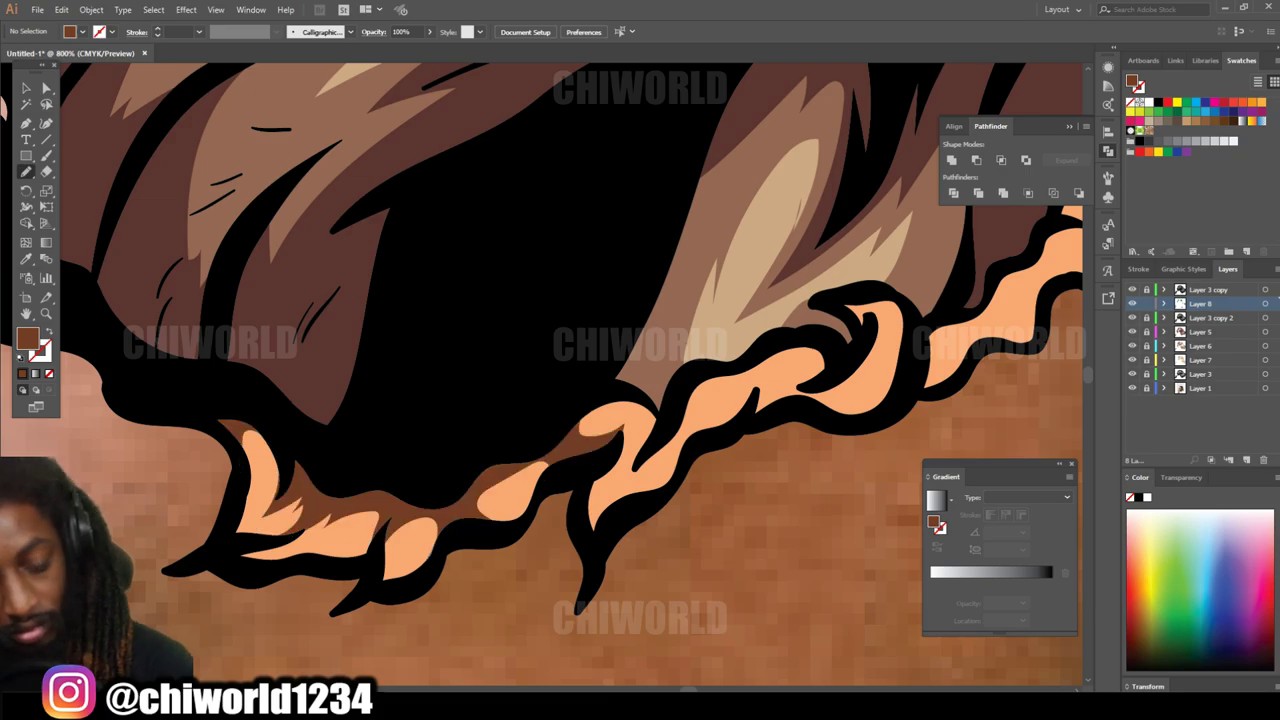
scroll(420, 440, down, 3)
scroll(420, 440, up, 4)
drag(372, 490, 368, 602)
mouse_move(455, 460)
mouse_down()
mouse_move(785, 412)
mouse_move(618, 352)
mouse_move(600, 380)
mouse_up()
scroll(570, 375, down, 5)
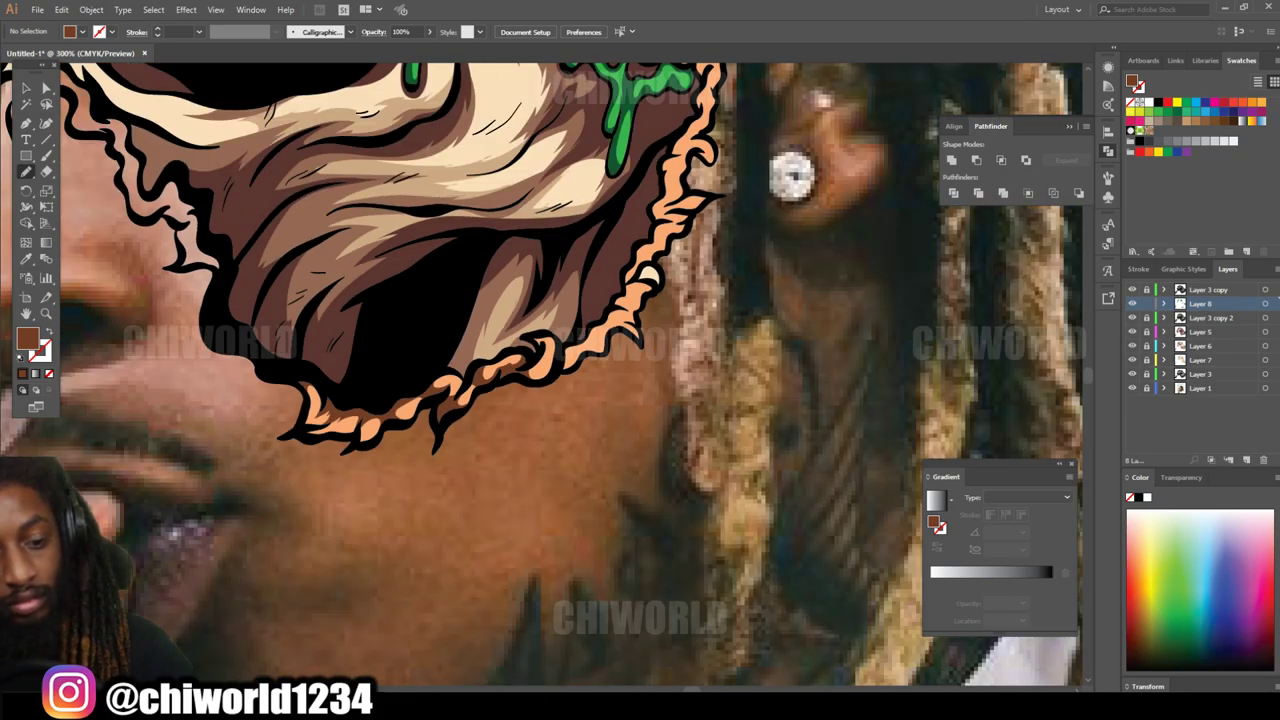
scroll(570, 375, up, 3)
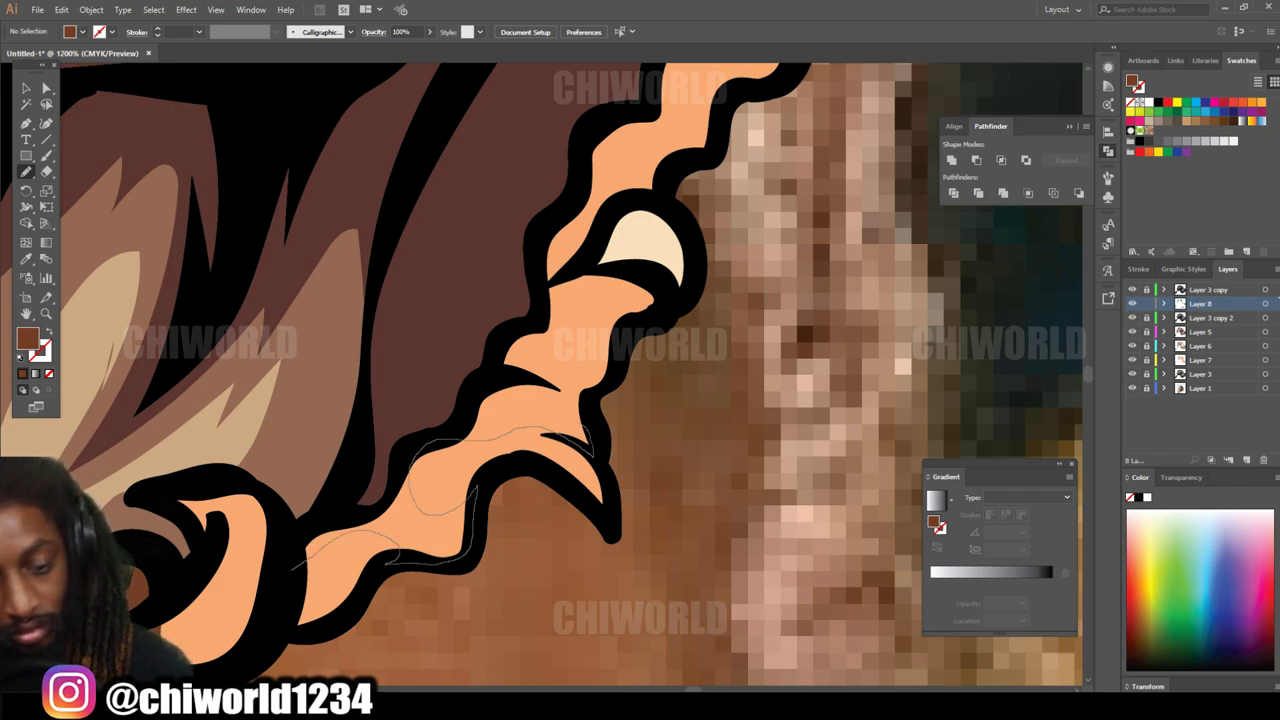
drag(410, 470, 400, 480)
scroll(450, 450, down, 3)
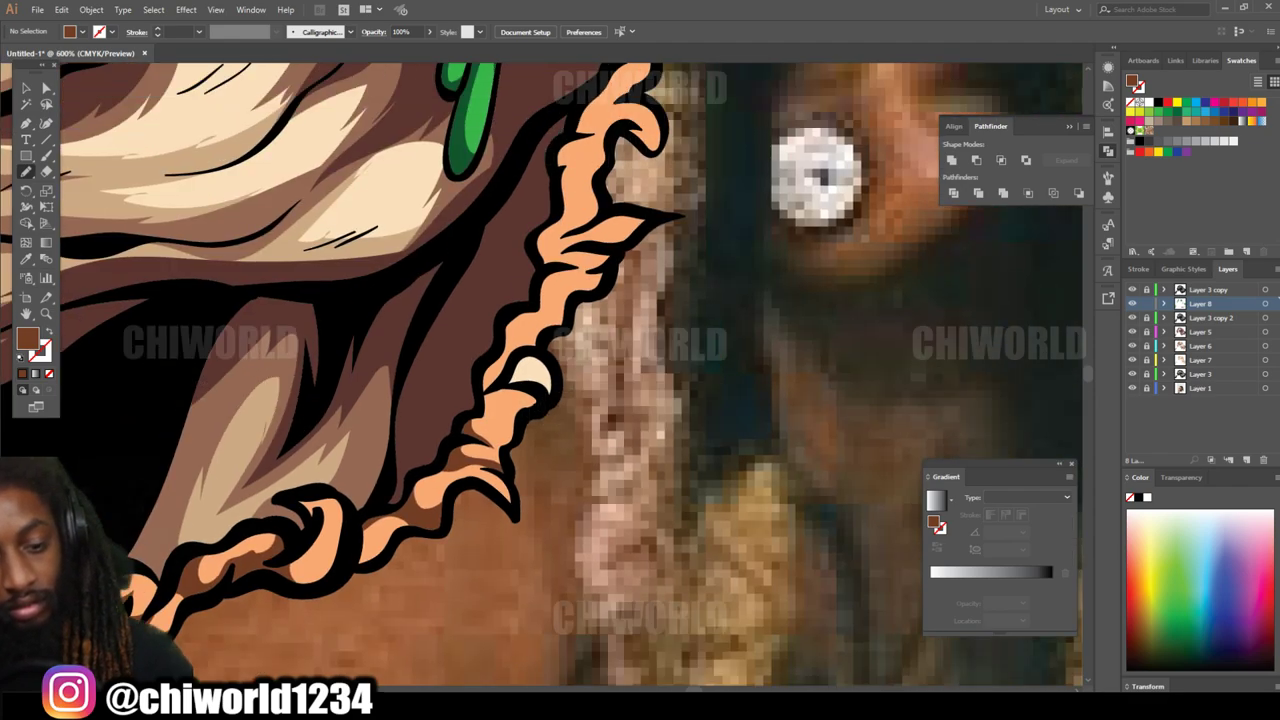
scroll(450, 450, up, 4)
Step: Add more detail strokes over the upper and right-side flame edges
mouse_move(624, 462)
mouse_down()
mouse_move(609, 389)
mouse_move(735, 330)
mouse_up()
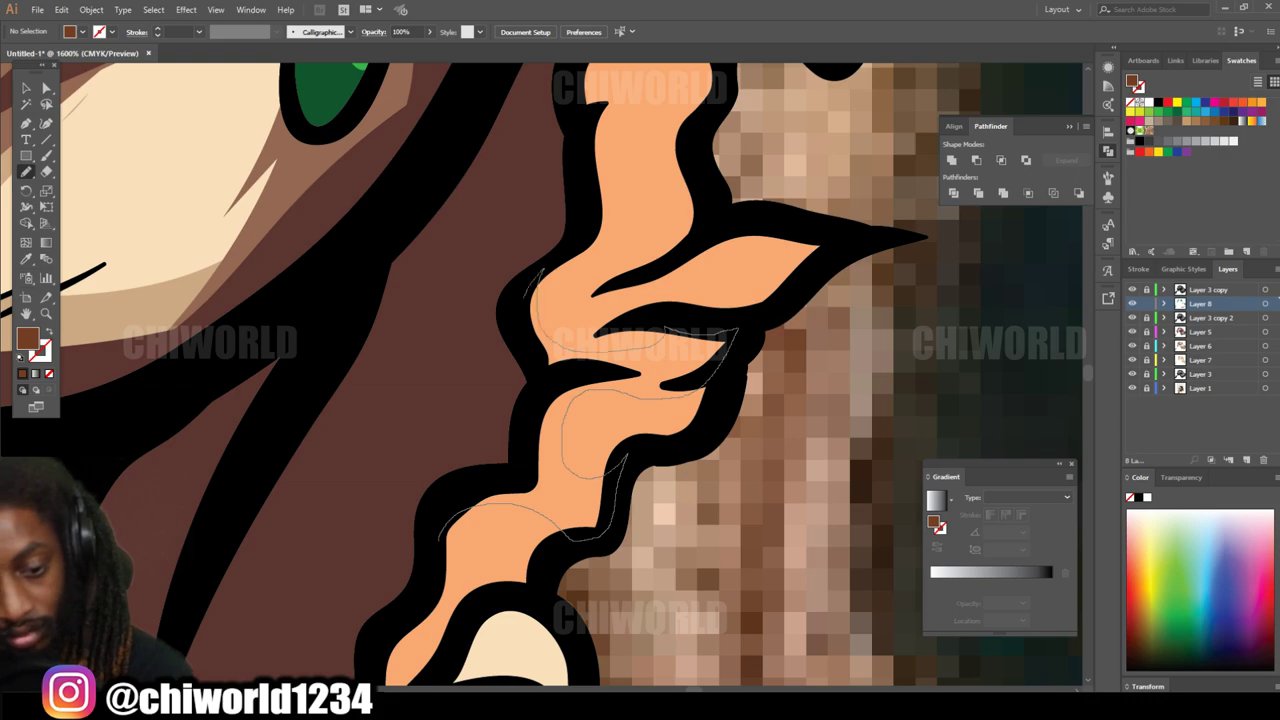
scroll(735, 330, up, 4)
mouse_move(690, 545)
mouse_down()
mouse_move(655, 492)
mouse_move(695, 387)
mouse_move(590, 380)
mouse_move(545, 575)
mouse_up()
scroll(640, 400, up, 3)
mouse_move(590, 495)
mouse_down()
mouse_move(682, 445)
mouse_move(628, 425)
mouse_up()
scroll(700, 400, up, 3)
drag(760, 470, 860, 410)
scroll(700, 400, up, 3)
drag(740, 495, 850, 385)
scroll(640, 400, up, 3)
drag(760, 440, 796, 462)
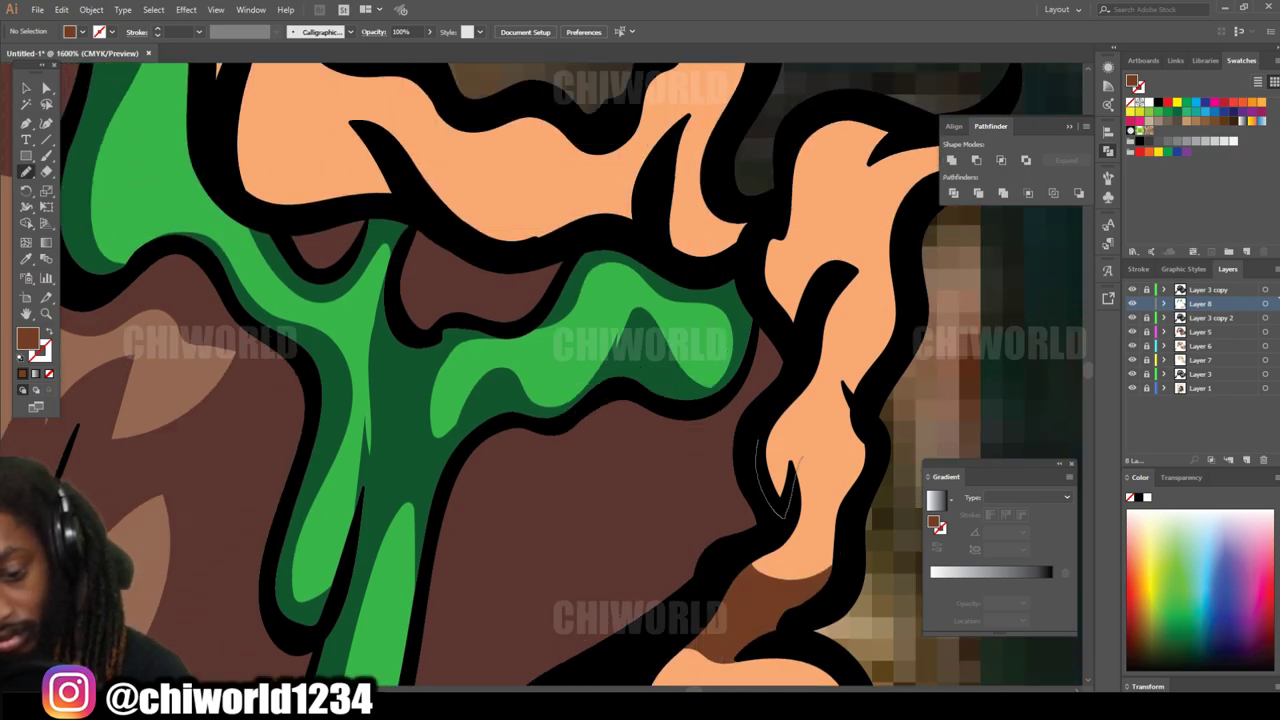
mouse_move(840, 420)
mouse_down()
mouse_move(880, 340)
mouse_move(830, 300)
mouse_up()
scroll(640, 400, down, 10)
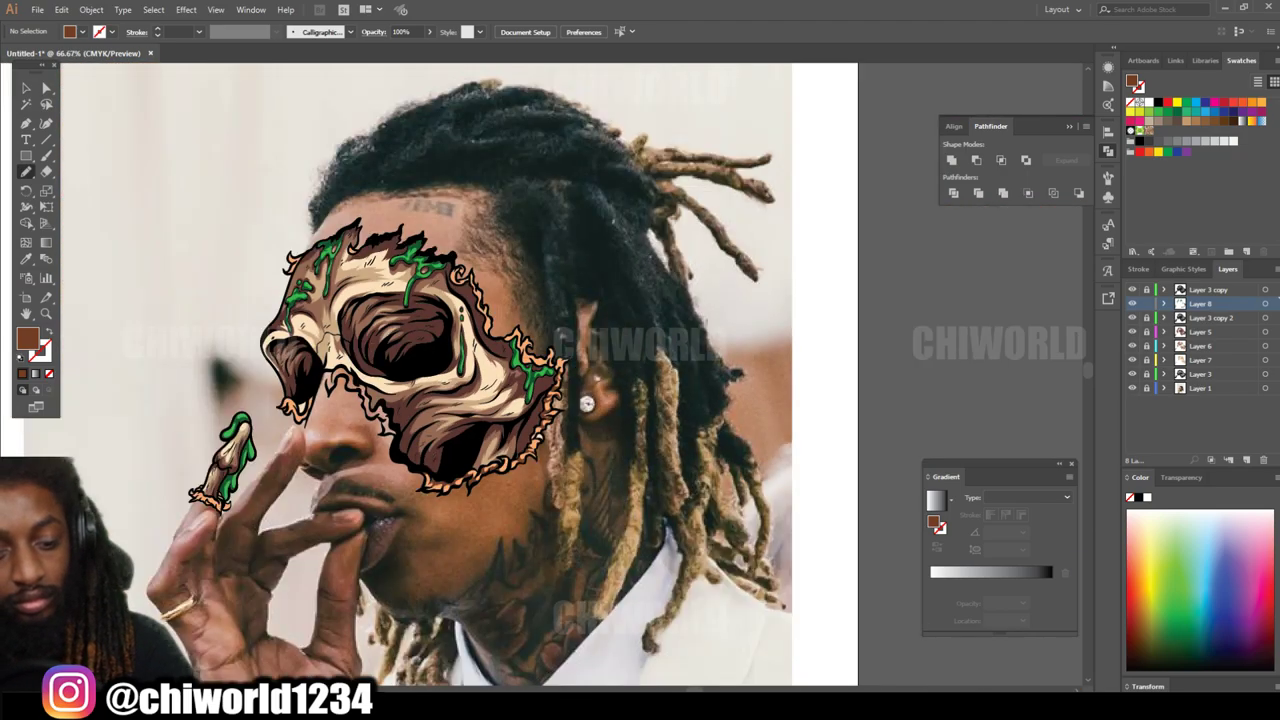
Step: Draw a dark brown shadow shape across the jaw's flame edge
scroll(640, 400, up, 3)
scroll(430, 420, up, 8)
mouse_move(360, 430)
mouse_down()
mouse_move(372, 418)
mouse_move(552, 538)
mouse_up()
scroll(550, 535, down, 8)
scroll(505, 571, up, 8)
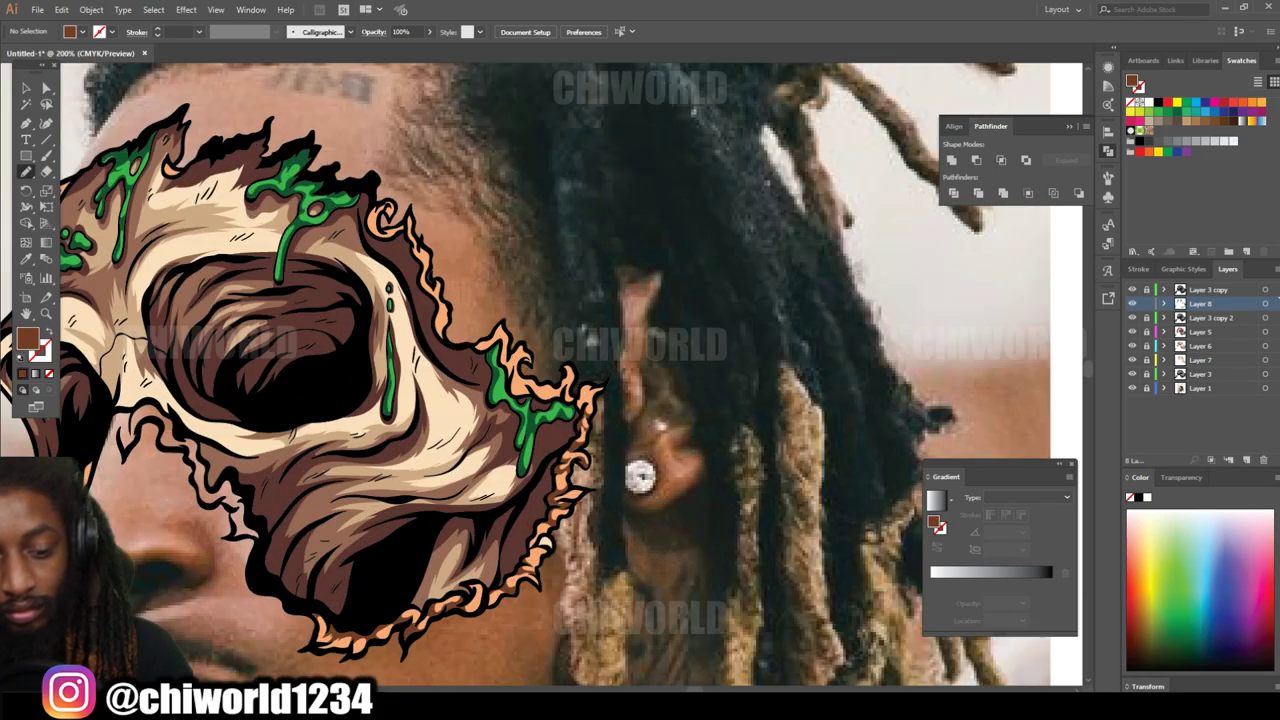
drag(785, 565, 757, 540)
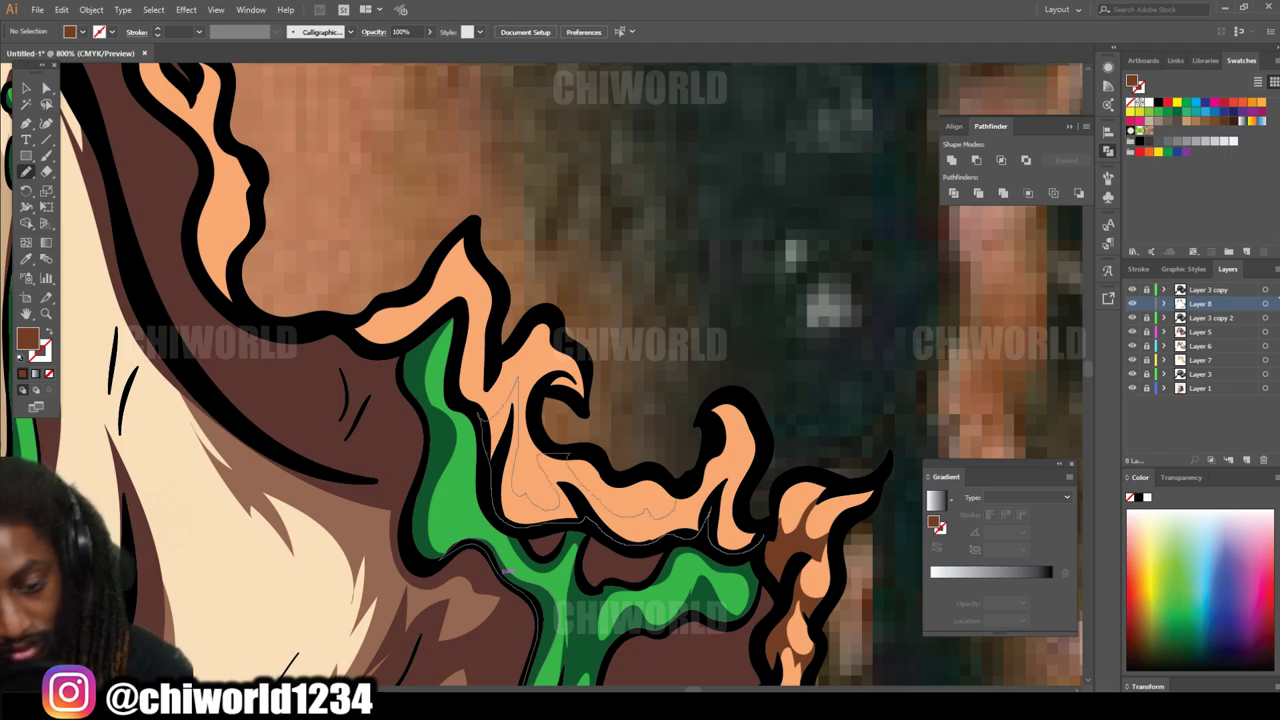
scroll(505, 572, up, 3)
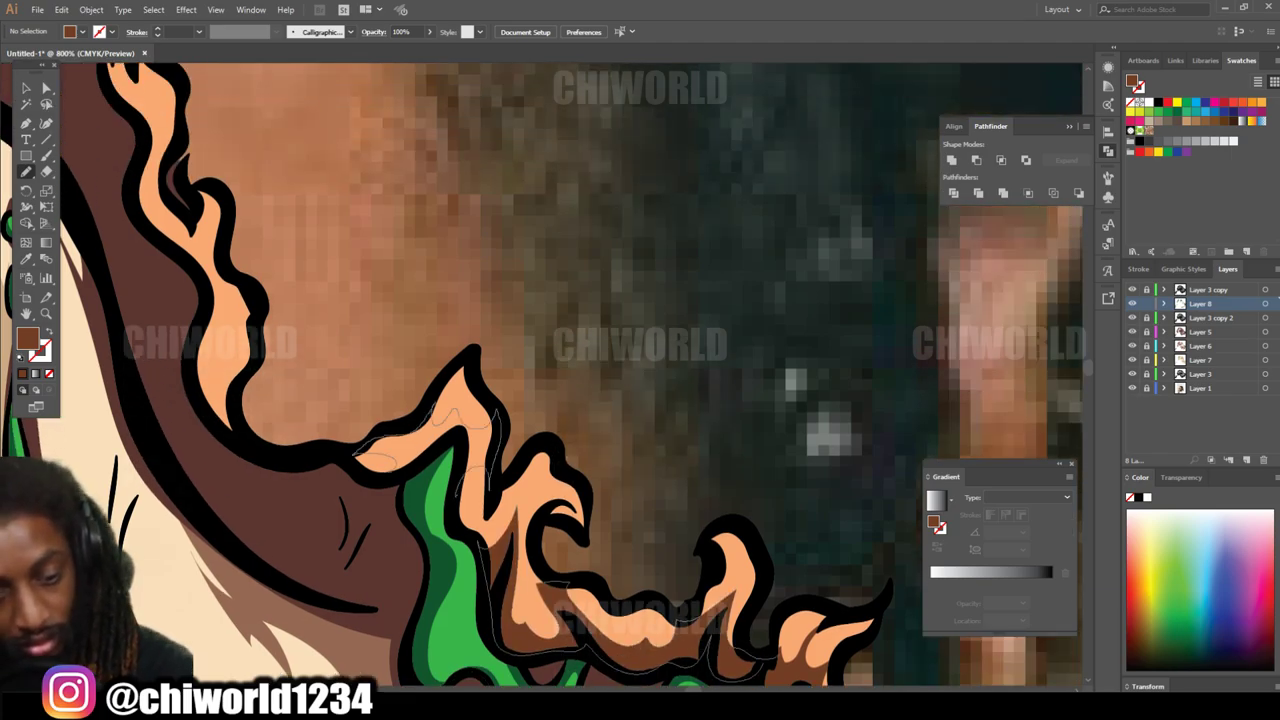
scroll(470, 430, down, 8)
scroll(600, 560, up, 10)
Step: Shade the flame curl with a dark brown shadow up its right edge
drag(570, 570, 615, 665)
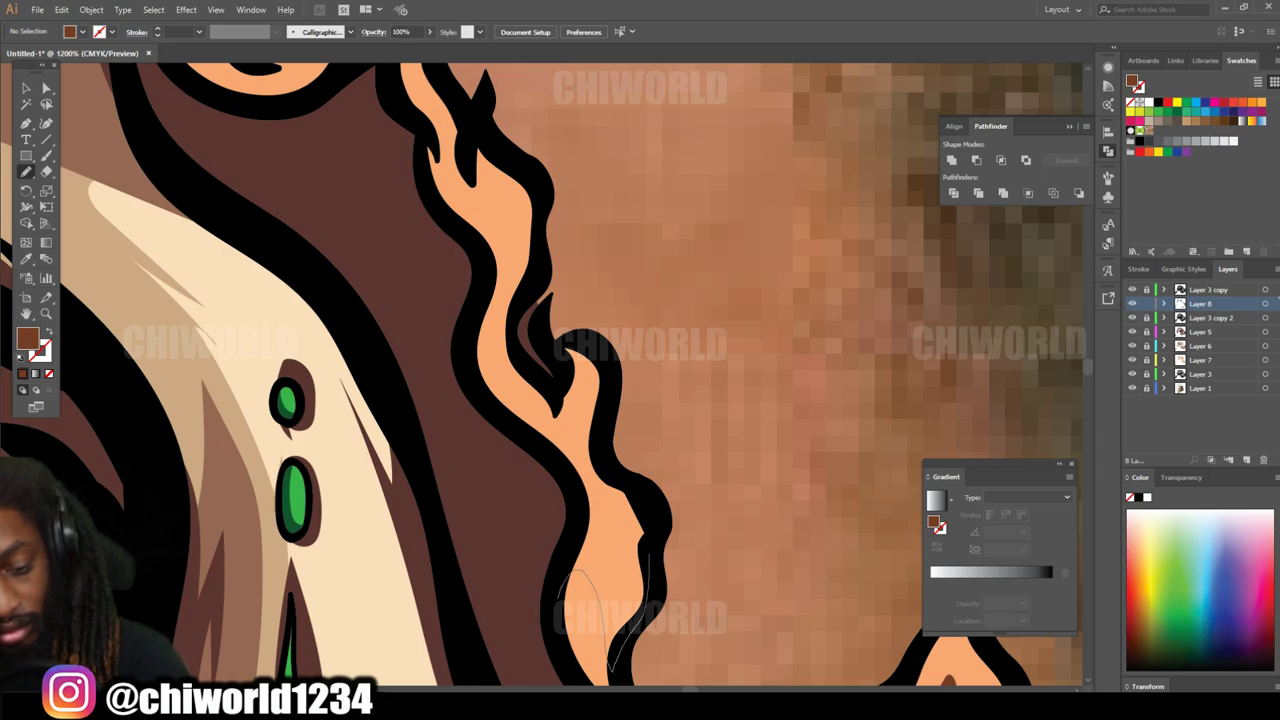
drag(596, 468, 490, 304)
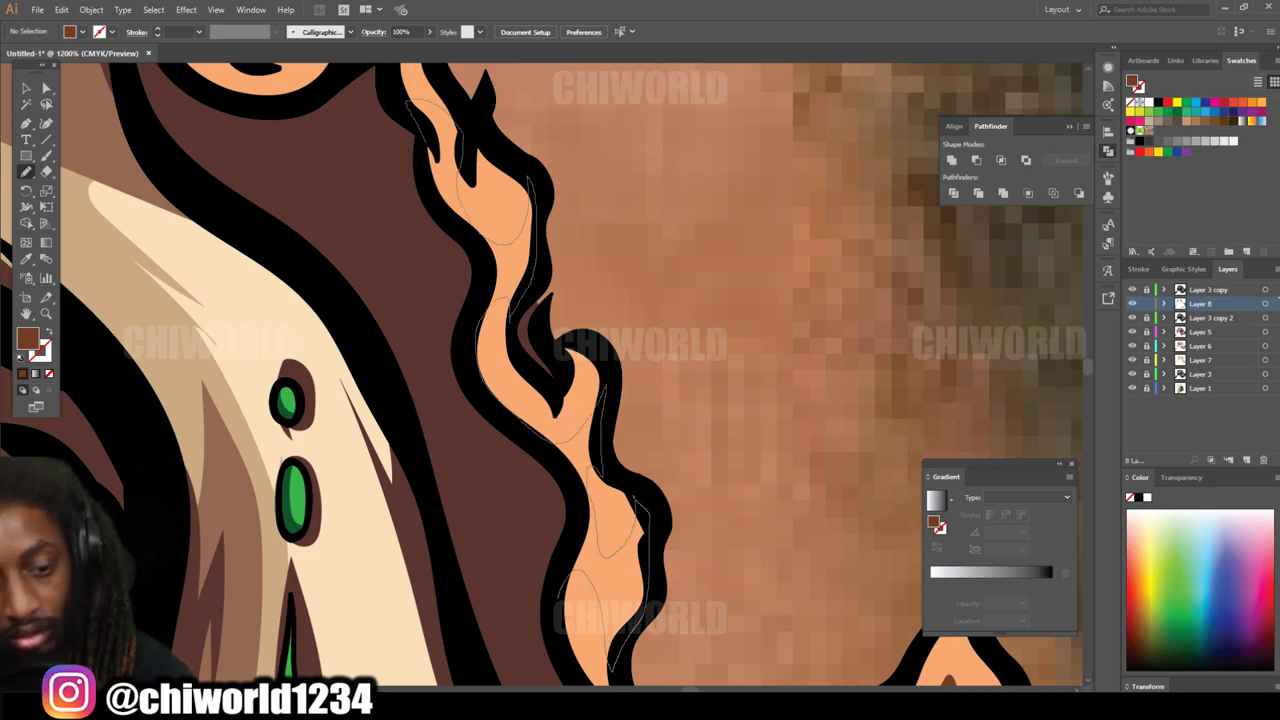
scroll(520, 380, down, 5)
scroll(520, 380, up, 5)
drag(632, 452, 703, 322)
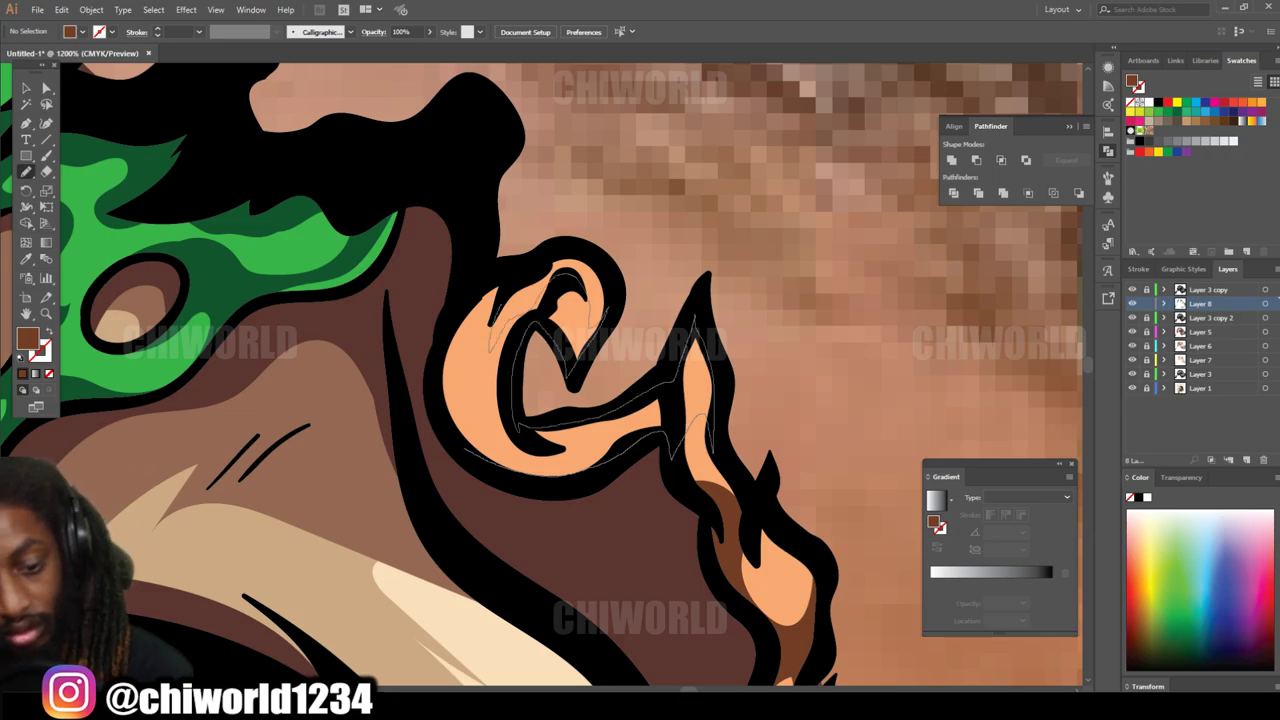
drag(466, 440, 490, 310)
scroll(520, 400, down, 5)
scroll(500, 470, up, 5)
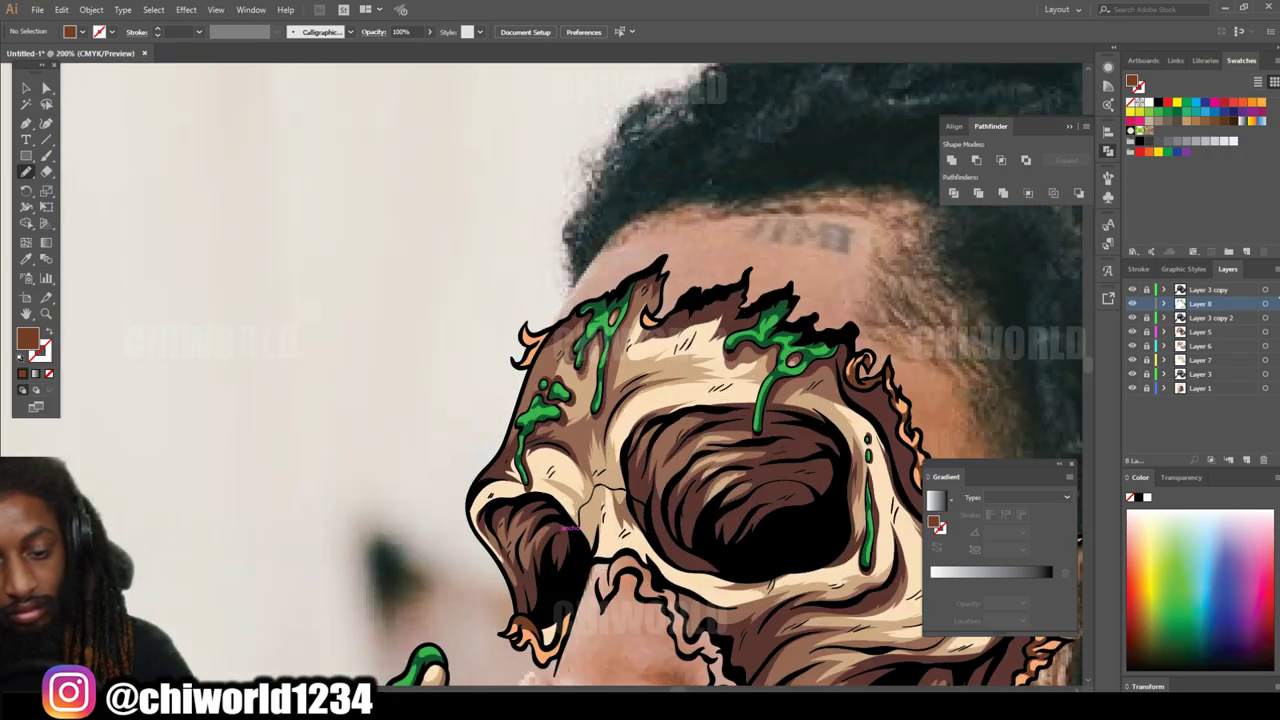
Step: Shadow the horn's lower edge and the finger claw's flame edge, then view the whole artboard
mouse_move(505, 472)
mouse_down()
mouse_move(448, 578)
mouse_move(620, 362)
mouse_up()
scroll(620, 362, down, 2)
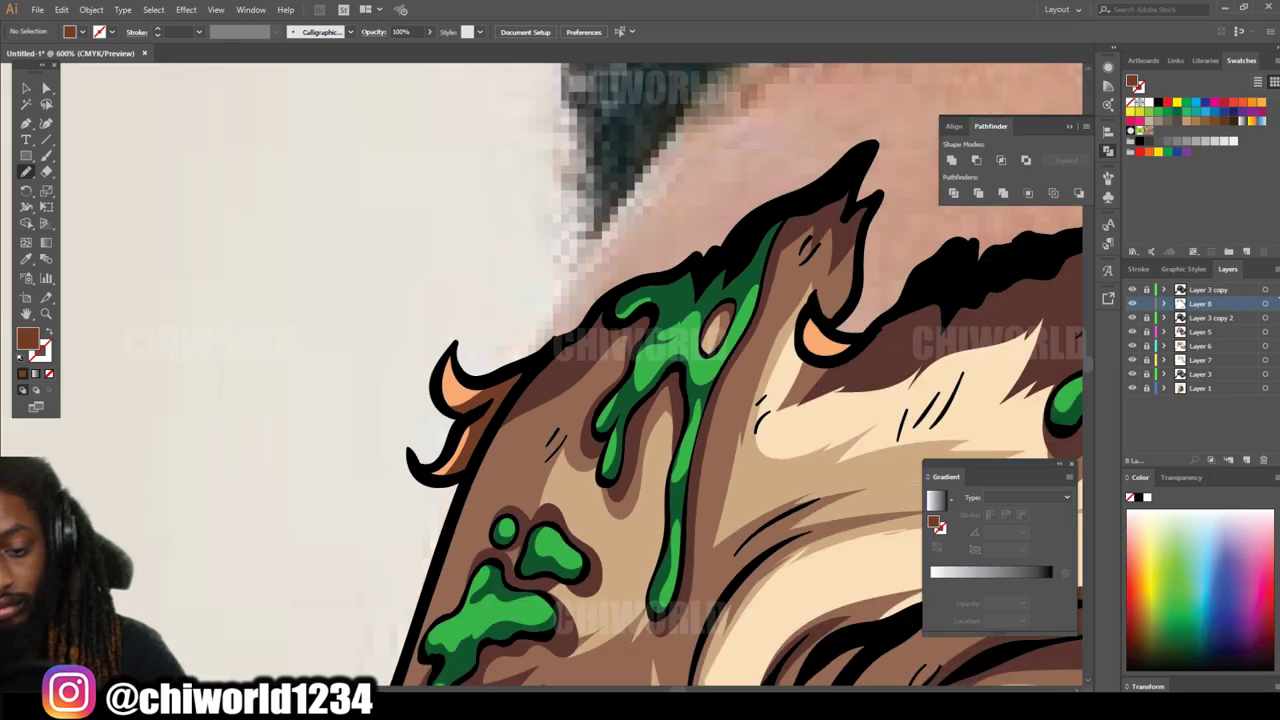
scroll(620, 362, up, 3)
scroll(585, 400, down, 5)
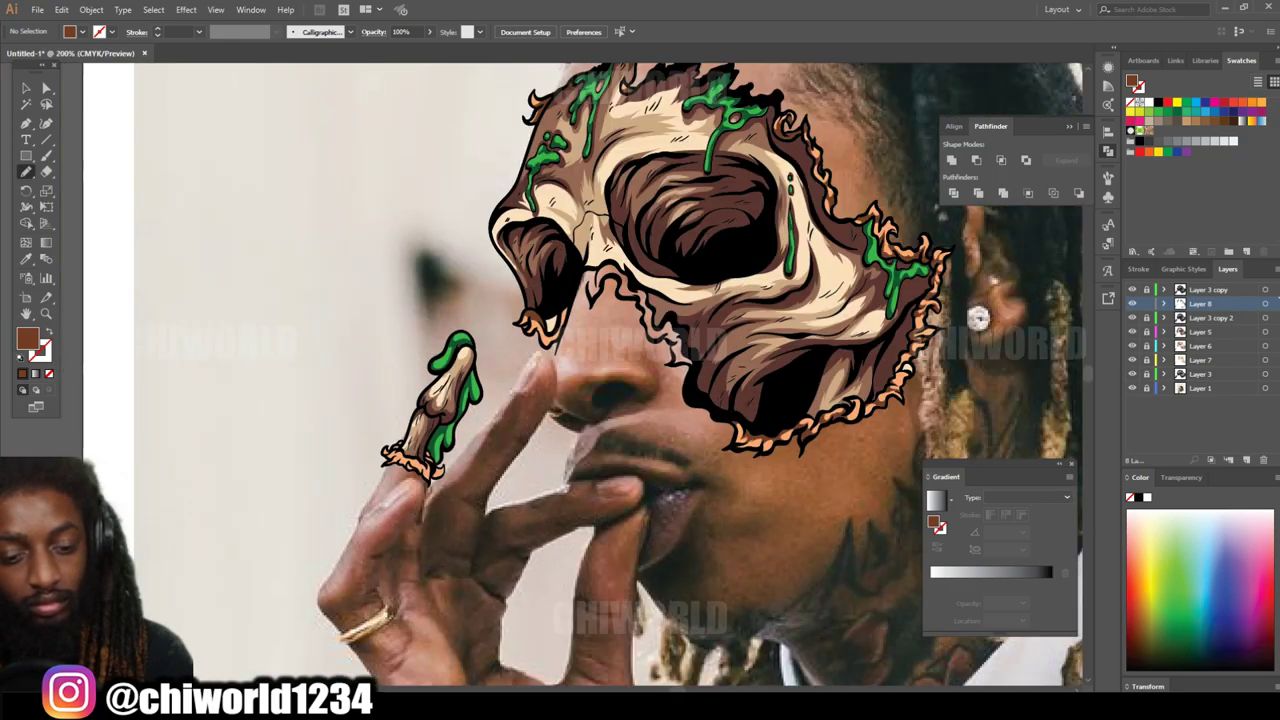
scroll(714, 469, up, 6)
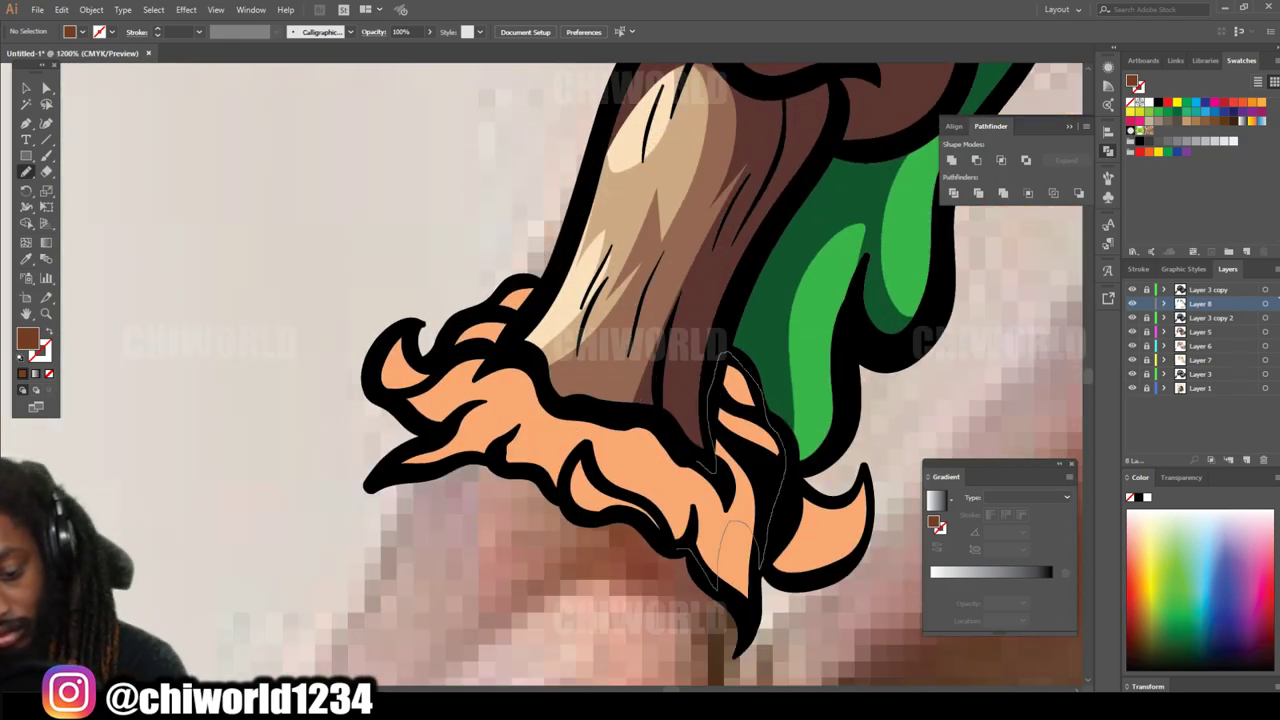
drag(520, 400, 715, 355)
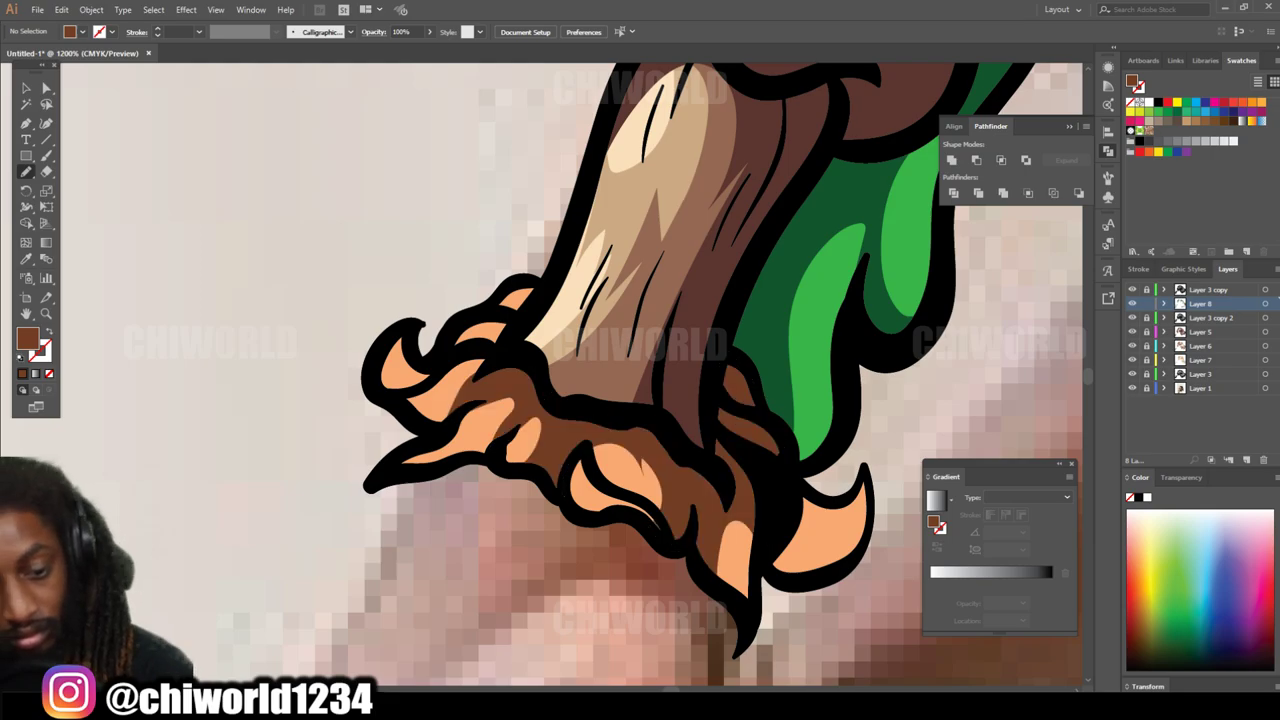
scroll(560, 400, down, 5)
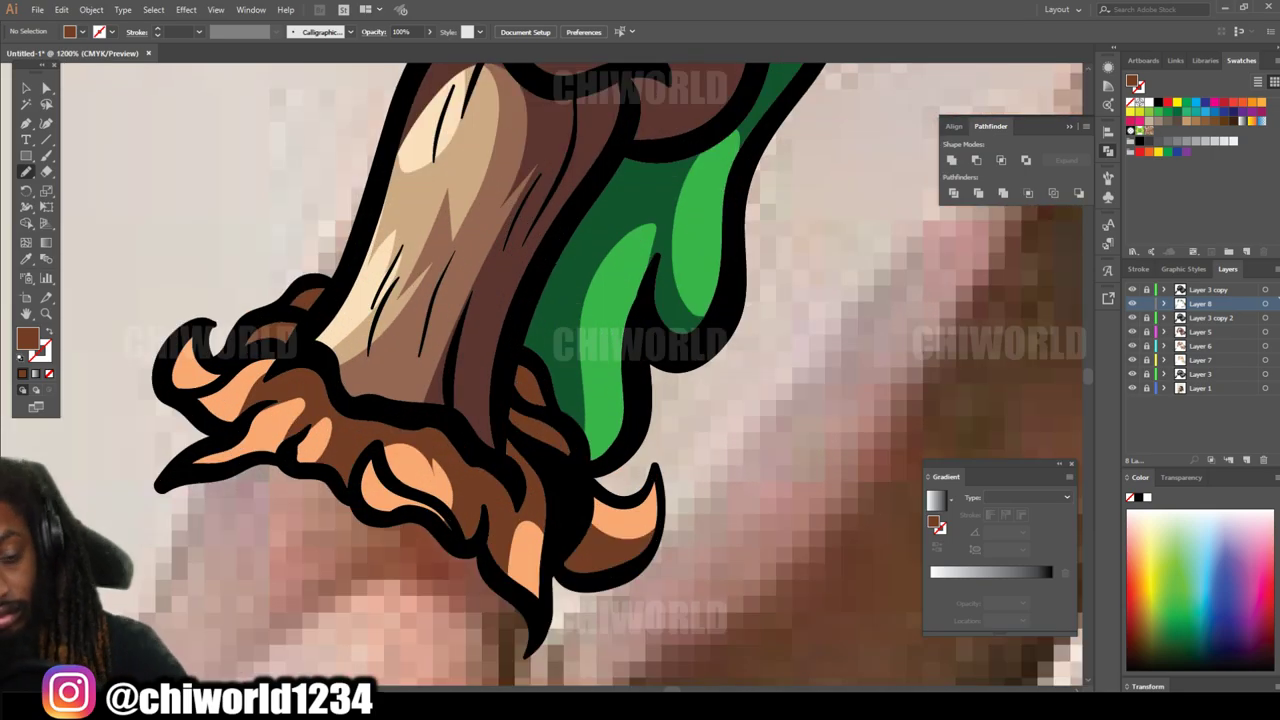
key(ctrl+0)
scroll(600, 380, right, 3)
scroll(600, 380, up, 2)
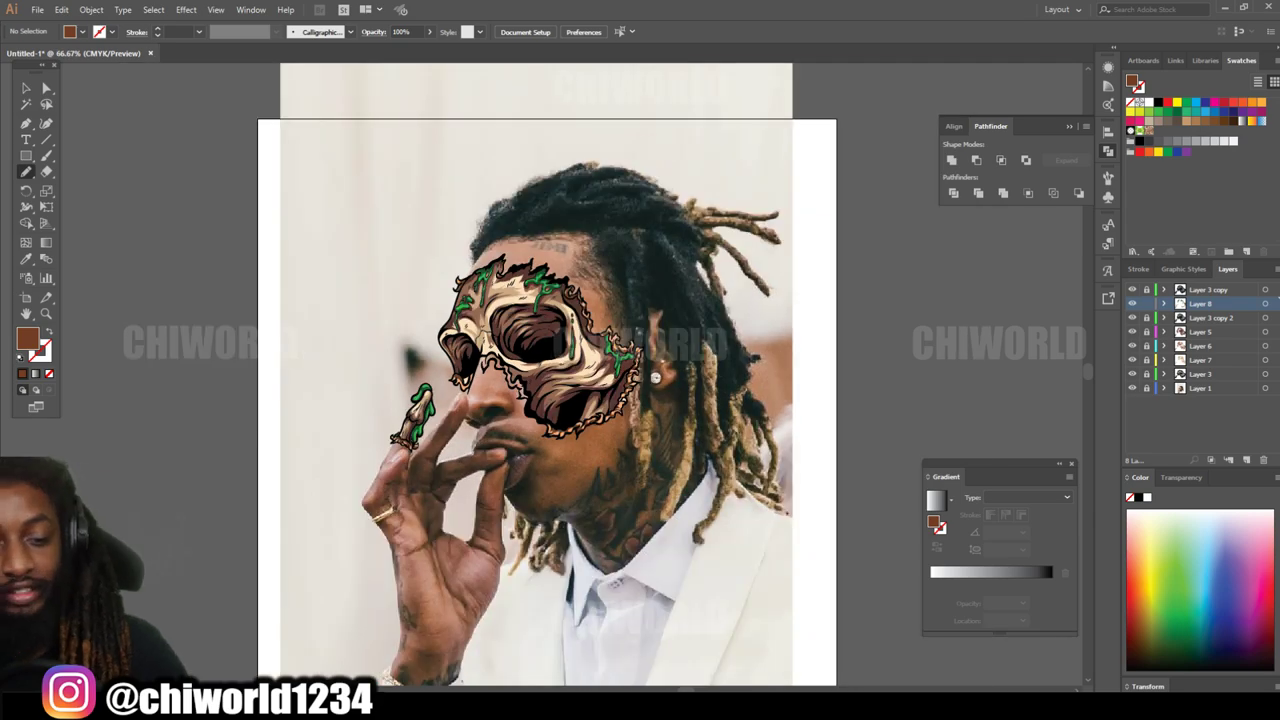